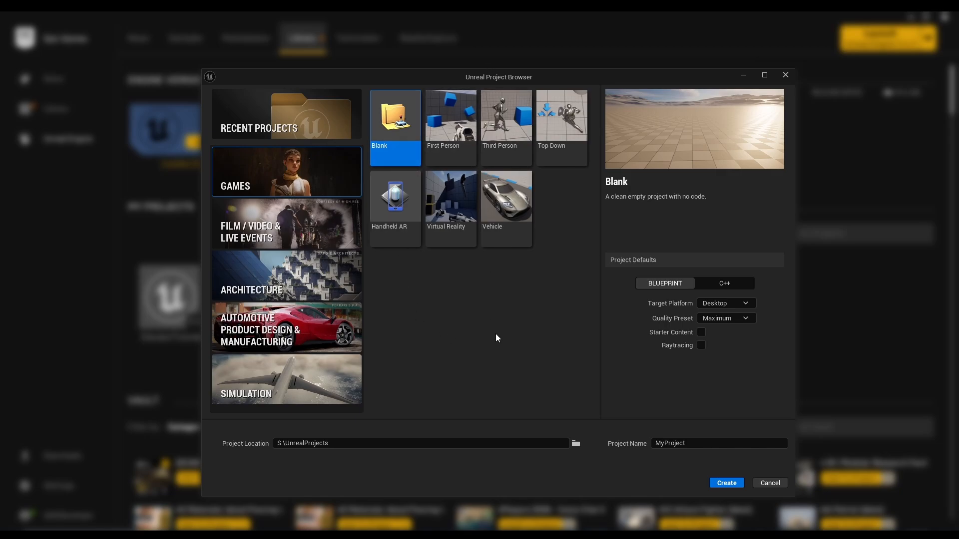
# Step: Create a new Blueprint game project from the Third Person template, keeping the default project settings
pyautogui.click(488, 128)
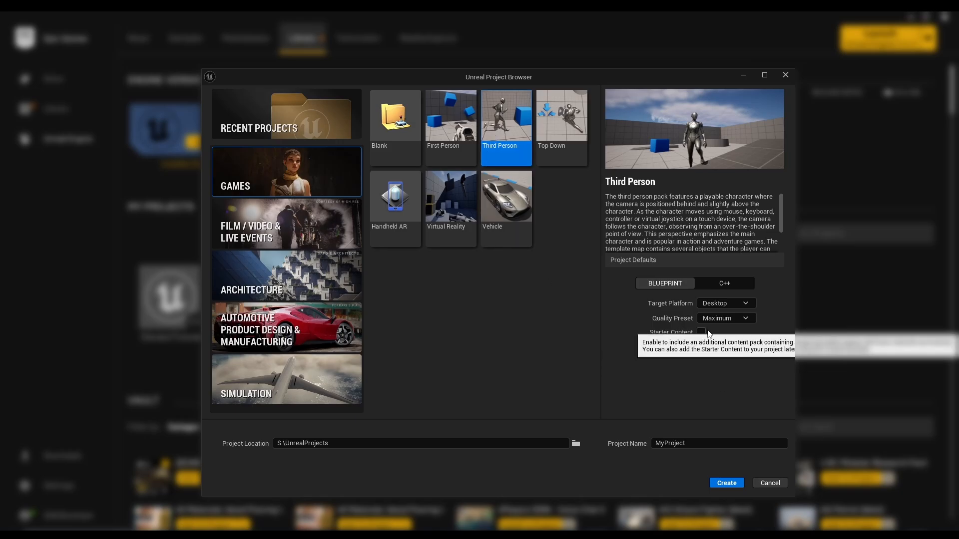
pyautogui.click(729, 483)
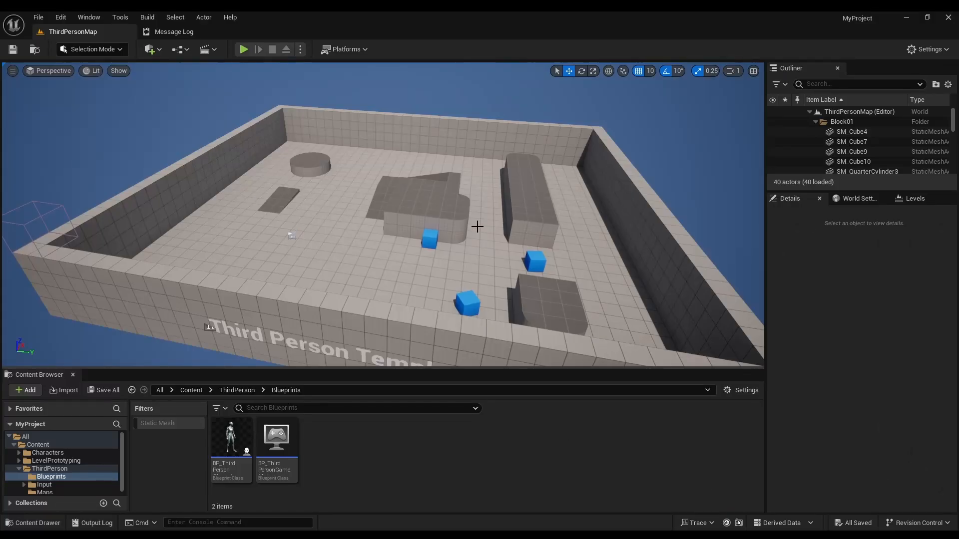
# Step: Open the BP_ThirdPersonCharacter blueprint from the Blueprints folder inside Content/ThirdPerson
pyautogui.moveTo(563, 238); pyautogui.dragTo(557, 216, button='right')
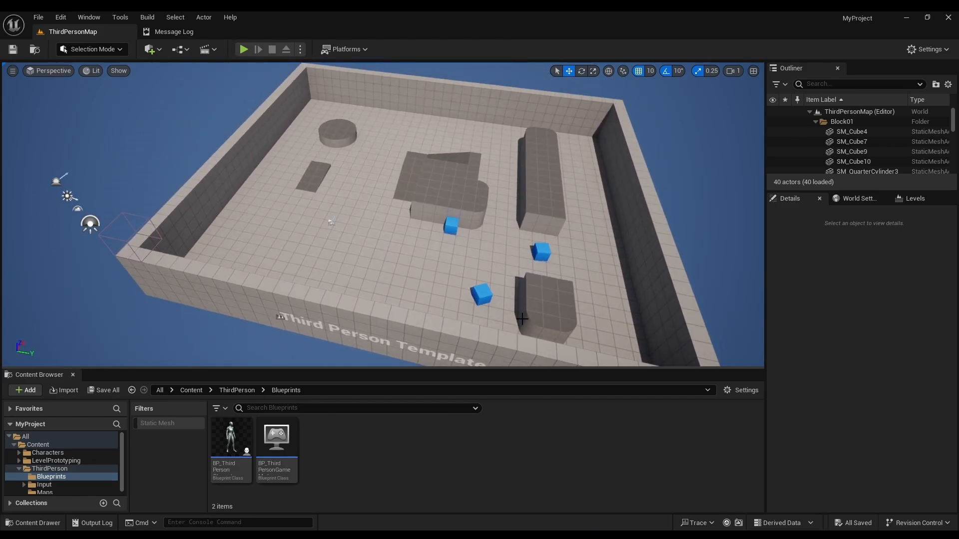
pyautogui.click(237, 390)
pyautogui.click(192, 390)
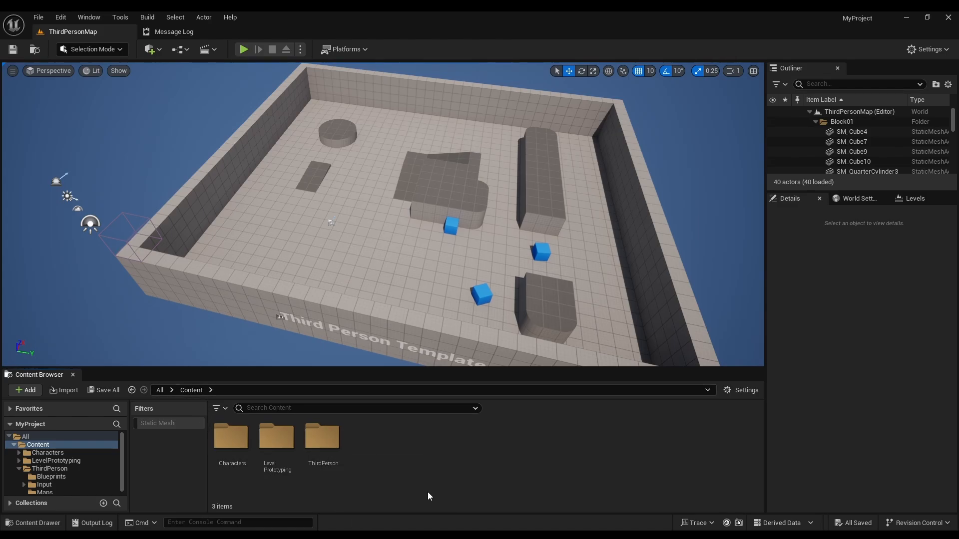
pyautogui.doubleClick(333, 444)
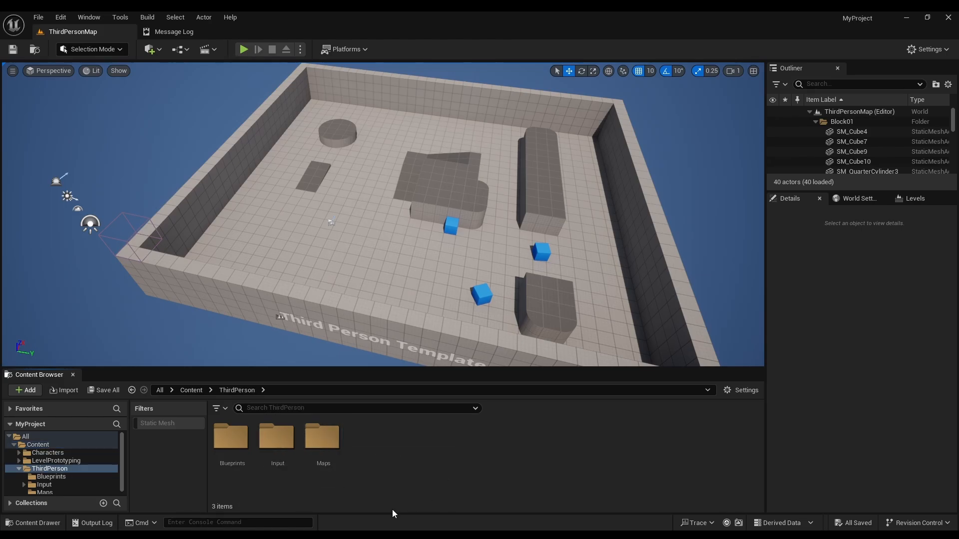
pyautogui.doubleClick(229, 448)
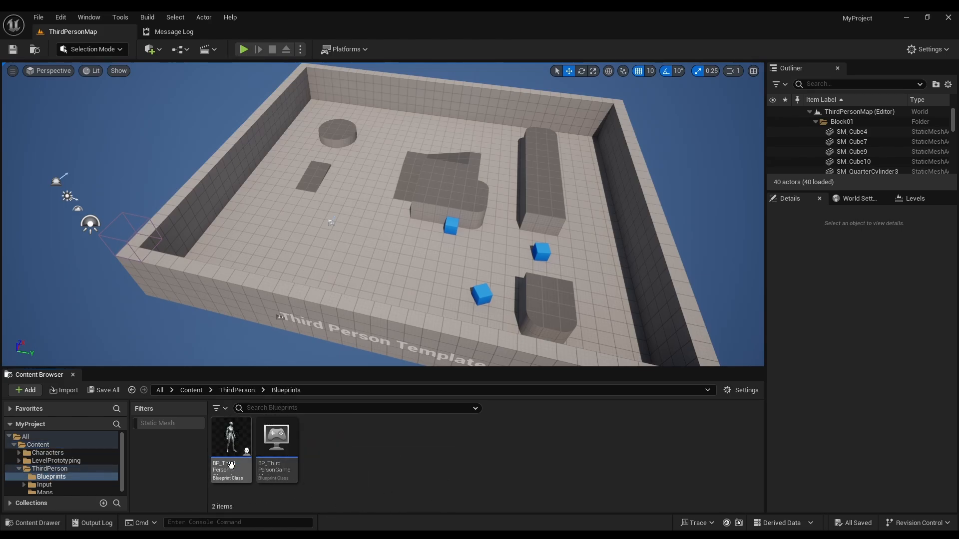
pyautogui.moveTo(230, 436)
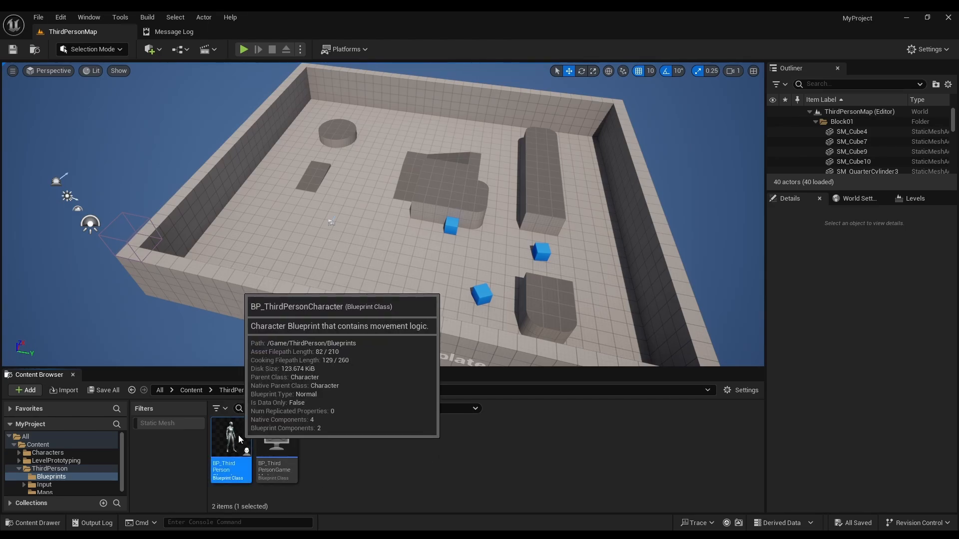
pyautogui.doubleClick(238, 436)
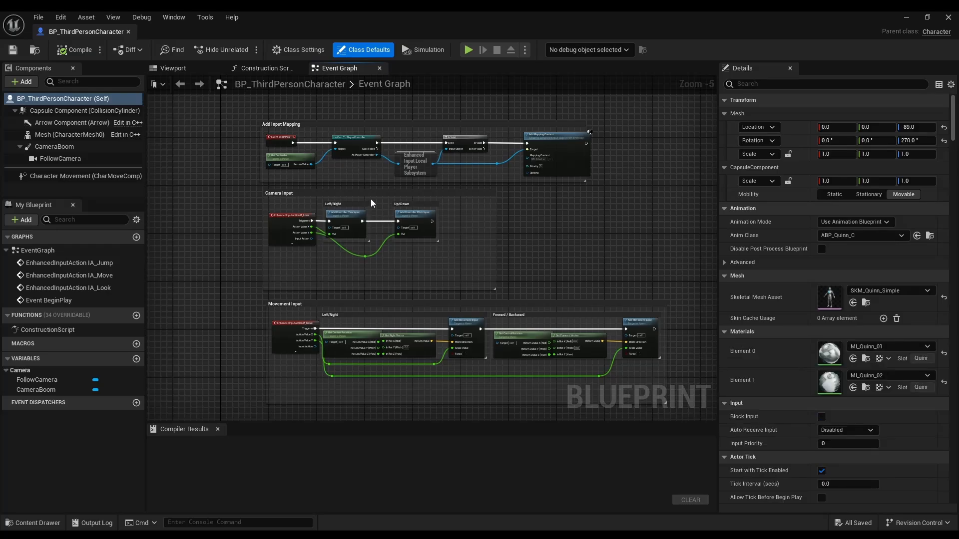
# Step: In the character's component hierarchy, move FollowCamera out of CameraBoom and delete CameraBoom
pyautogui.scroll(1, 370, 199)
pyautogui.click(174, 69)
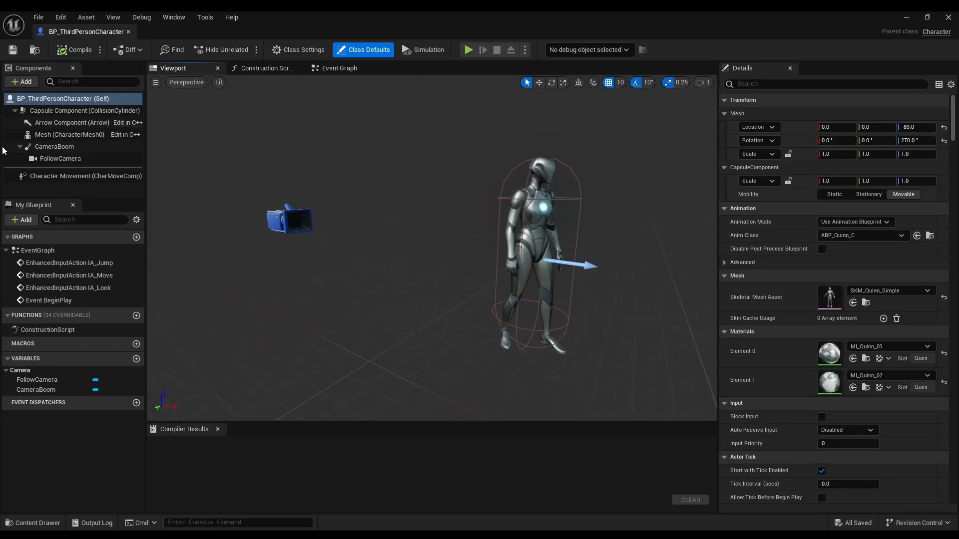
pyautogui.click(74, 157)
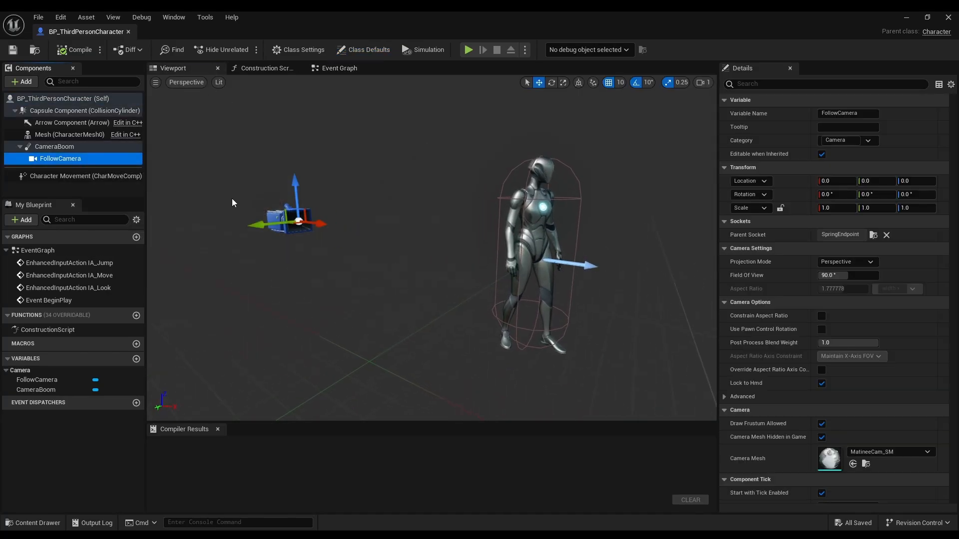
pyautogui.click(61, 146)
pyautogui.click(50, 159)
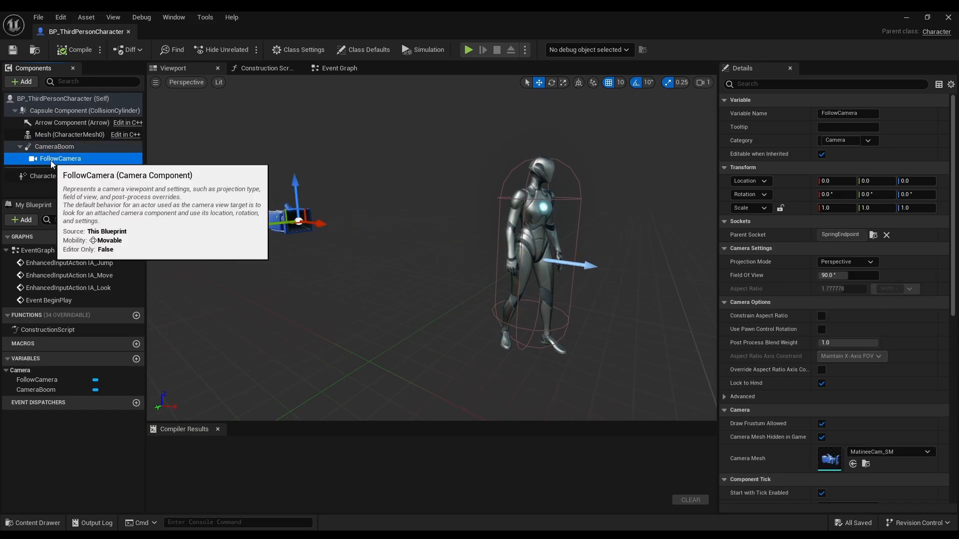
pyautogui.moveTo(50, 160); pyautogui.dragTo(56, 149)
pyautogui.click(55, 160)
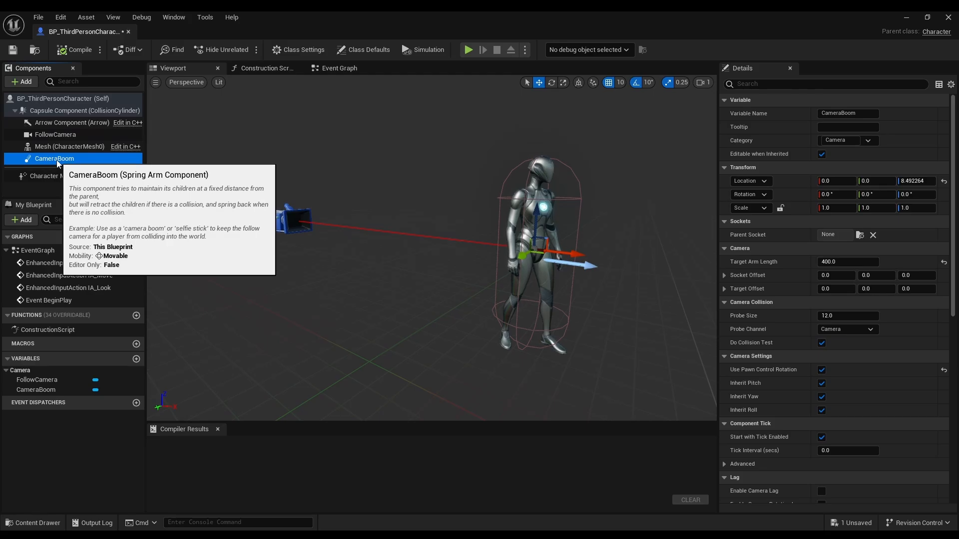
pyautogui.press('Delete')
# Step: Make FollowCamera a child of the character's Mesh component and set its parent socket to head
pyautogui.click(48, 134)
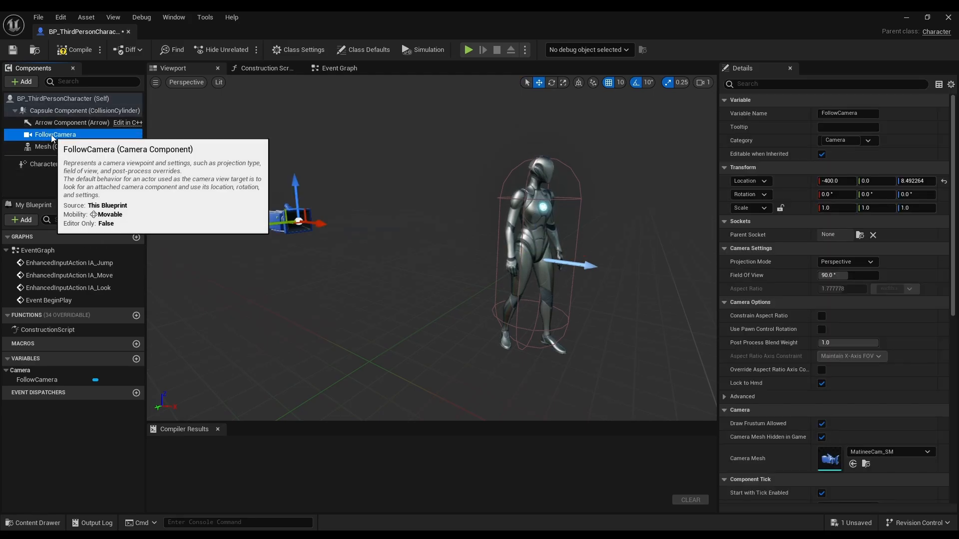
pyautogui.moveTo(50, 135); pyautogui.dragTo(50, 146)
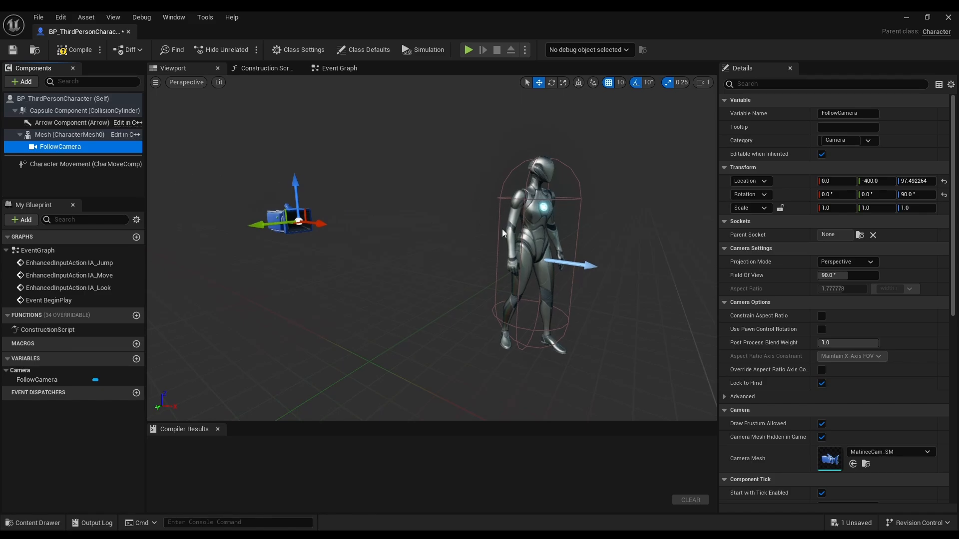
pyautogui.moveTo(397, 183); pyautogui.dragTo(397, 182, button='right')
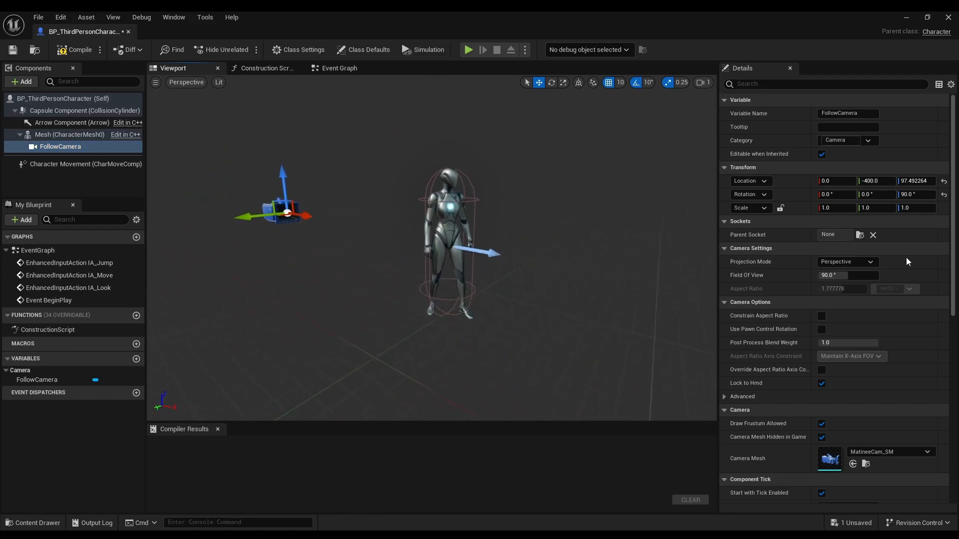
pyautogui.click(859, 235)
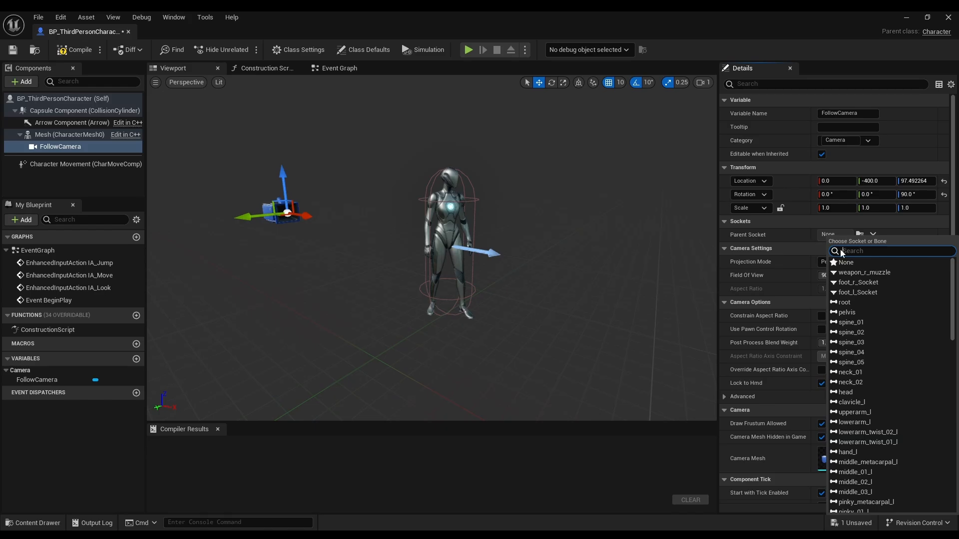
pyautogui.write('head')
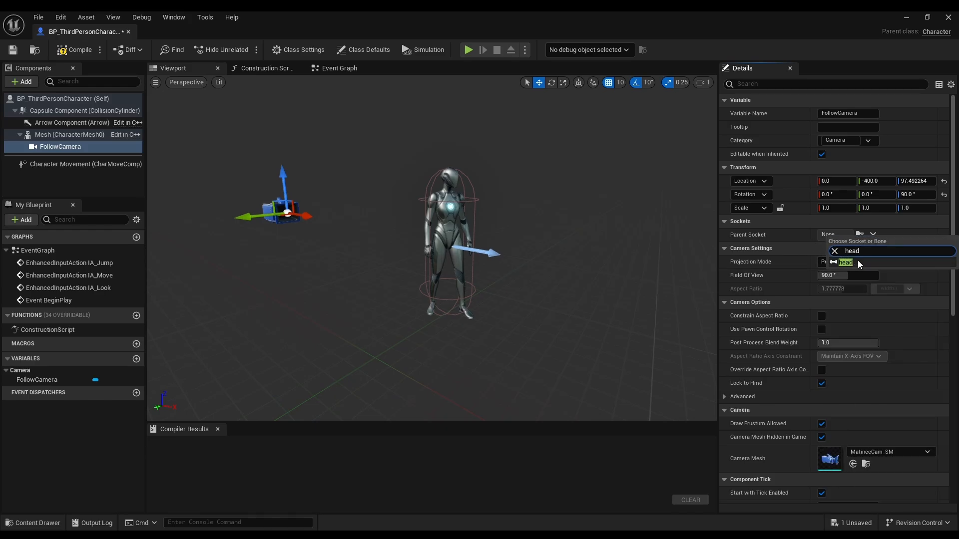
pyautogui.click(848, 263)
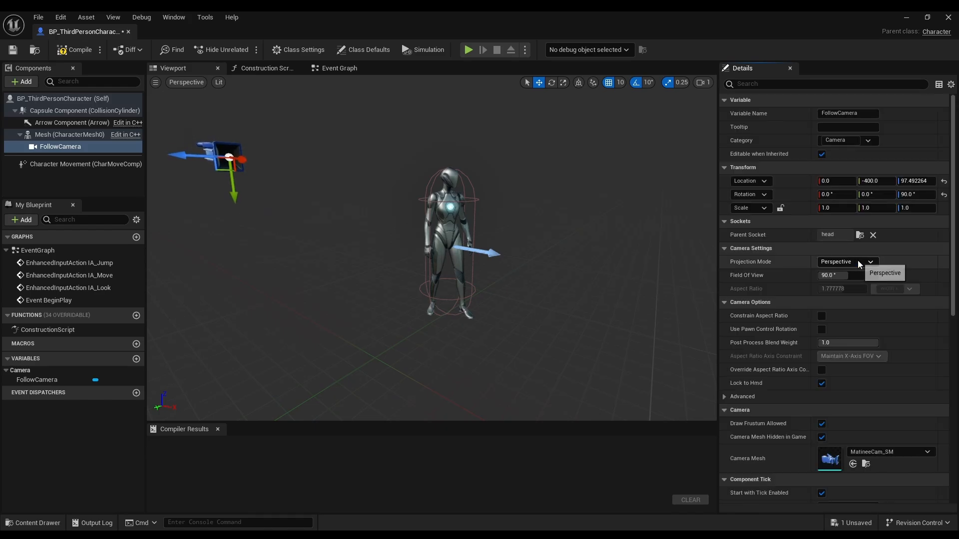
# Step: Reset FollowCamera's location to the head socket and rotate it to -90° about X so it faces forward
pyautogui.moveTo(549, 225)
pyautogui.mouseDown(button='right')
pyautogui.moveTo(505, 220)
pyautogui.moveTo(547, 234)
pyautogui.mouseUp(button='right')
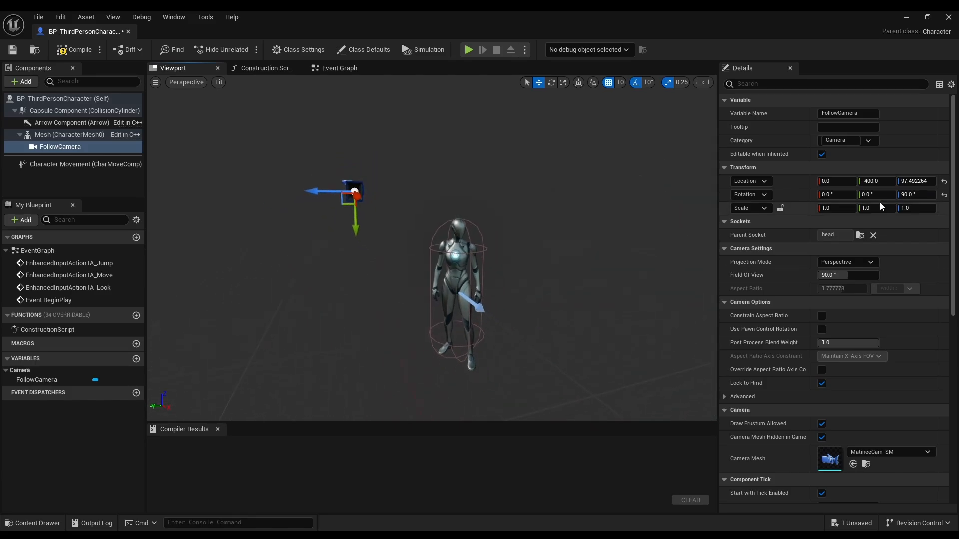
pyautogui.click(944, 182)
pyautogui.moveTo(574, 224)
pyautogui.mouseDown(button='right')
pyautogui.moveTo(564, 244)
pyautogui.moveTo(572, 240)
pyautogui.mouseUp(button='right')
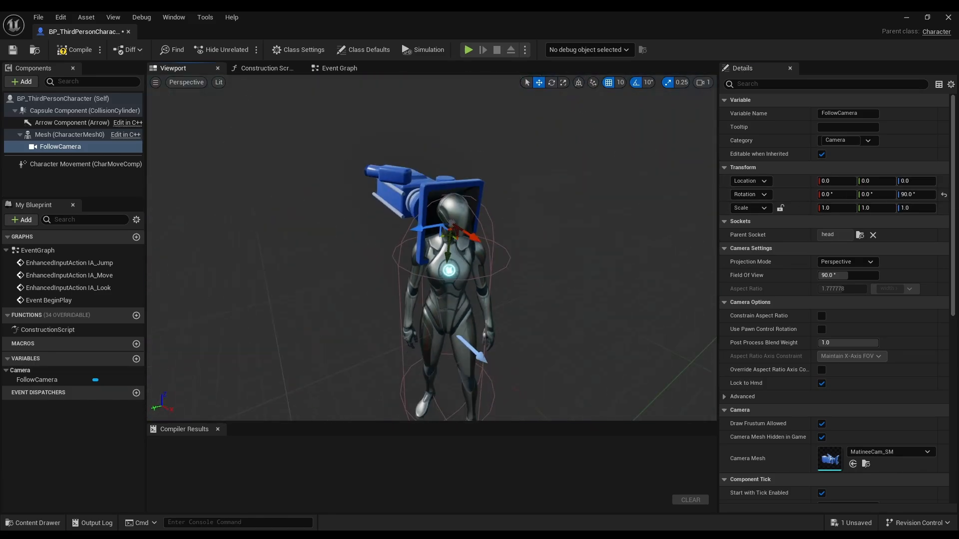
pyautogui.click(550, 84)
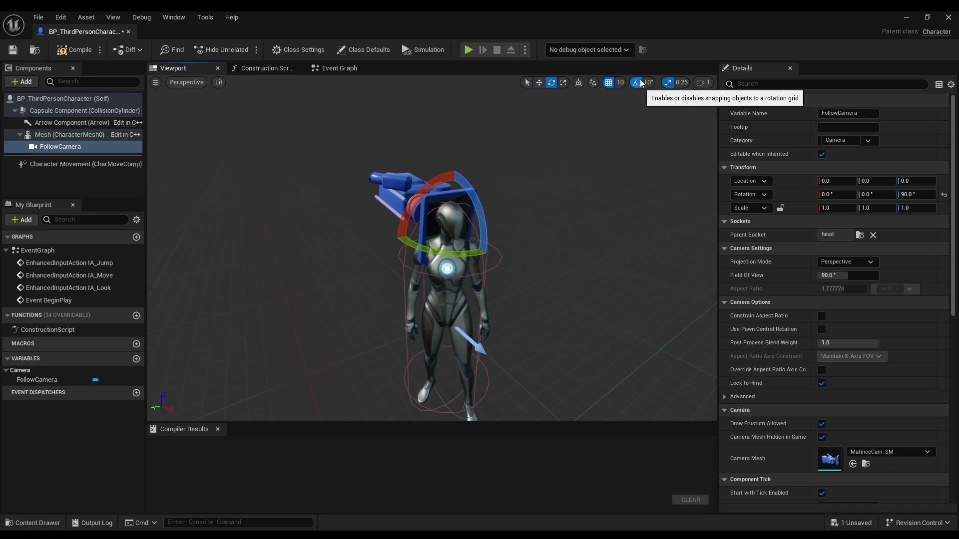
pyautogui.moveTo(415, 204); pyautogui.dragTo(450, 231)
pyautogui.moveTo(496, 321); pyautogui.dragTo(165, 218, button='right')
# Step: Compile and save the character blueprint, and play-test the head-mounted camera in the level
pyautogui.click(70, 50)
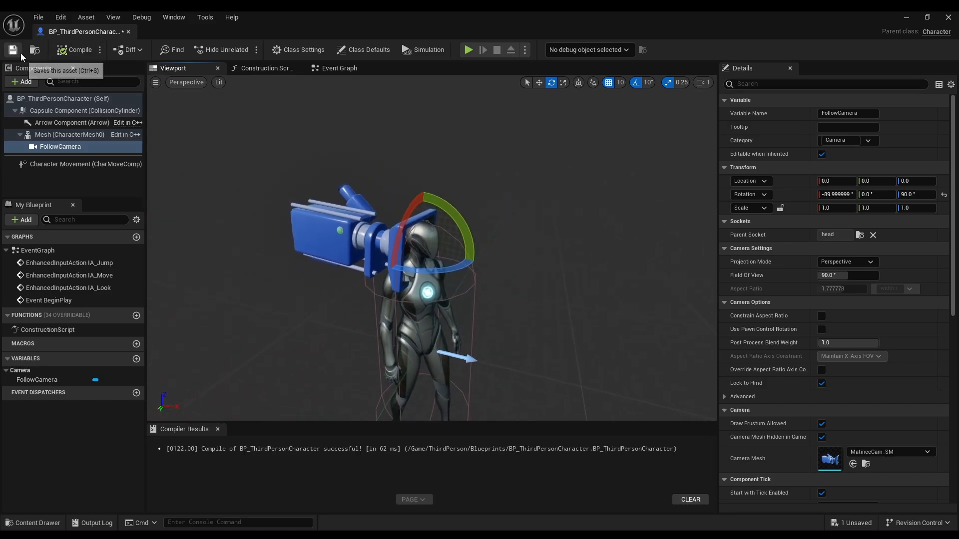
pyautogui.click(15, 51)
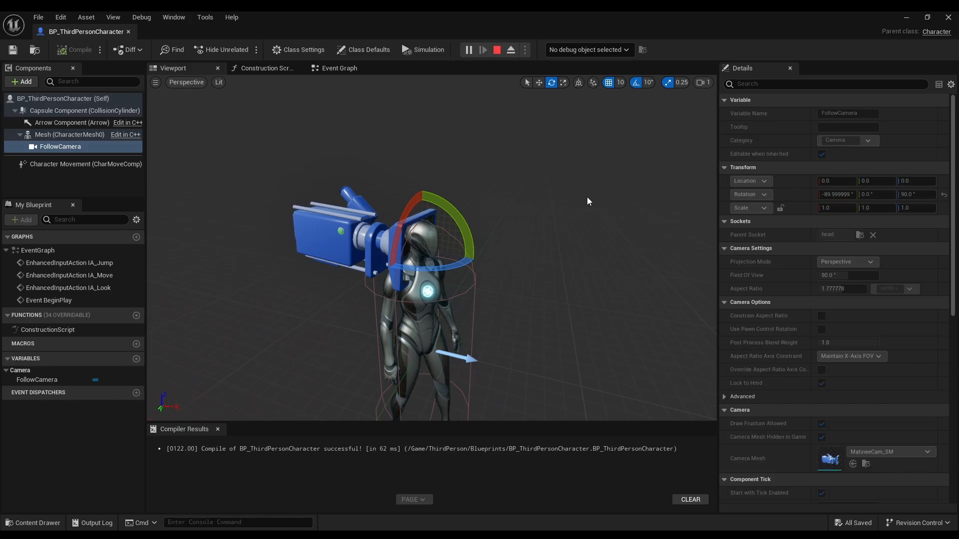
pyautogui.hotkey('alt', 'p')
pyautogui.press('w')
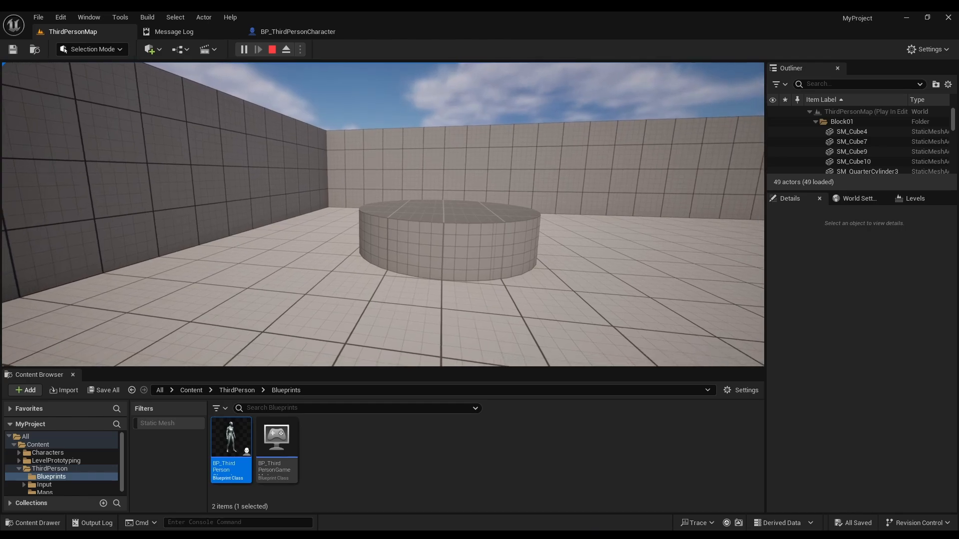
pyautogui.press('Escape')
# Step: Turn off grid snapping and move FollowCamera in front of the character's face, to about 5.35, 10.71, 0.24
pyautogui.click(300, 33)
pyautogui.scroll(4, 522, 283)
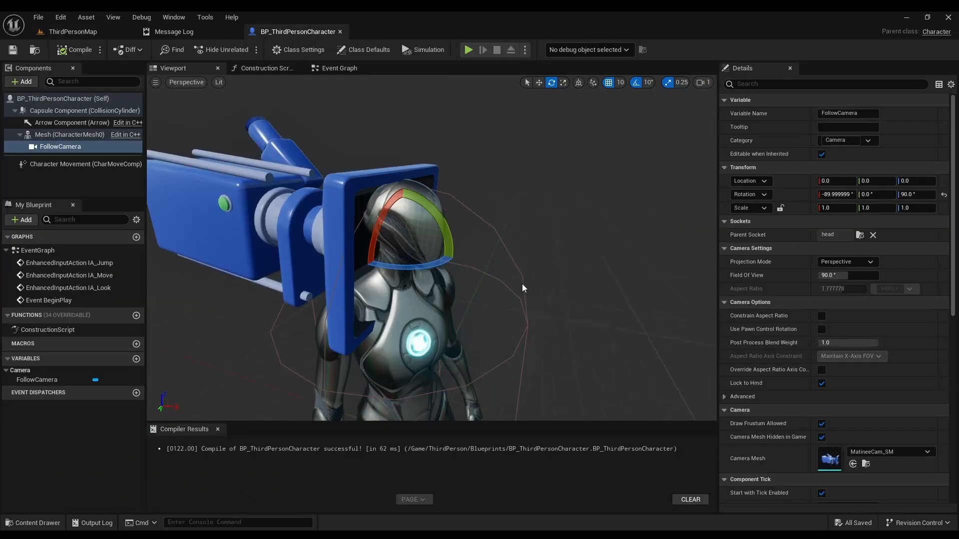
pyautogui.scroll(-5, 522, 283)
pyautogui.scroll(7, 522, 284)
pyautogui.scroll(-7, 522, 284)
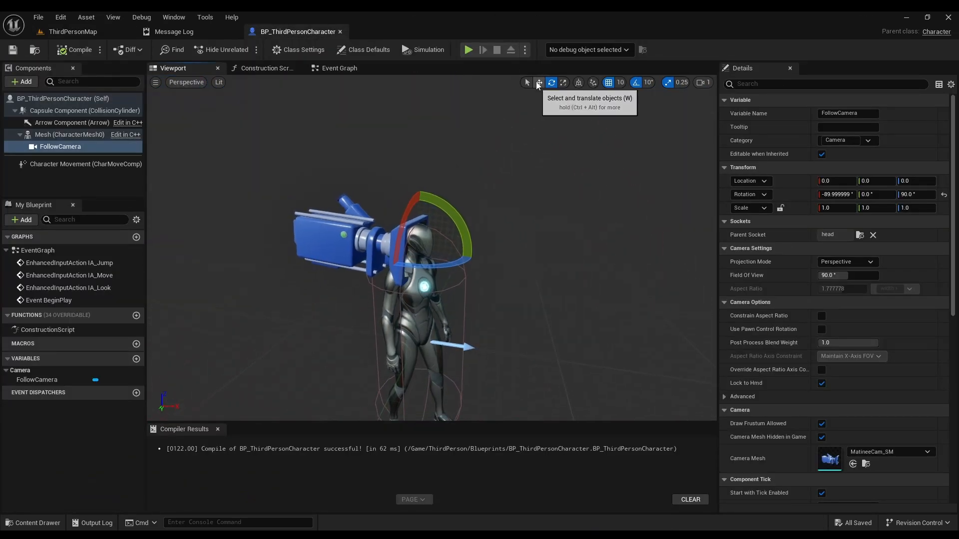
pyautogui.click(538, 83)
pyautogui.scroll(4, 431, 247)
pyautogui.scroll(4, 431, 248)
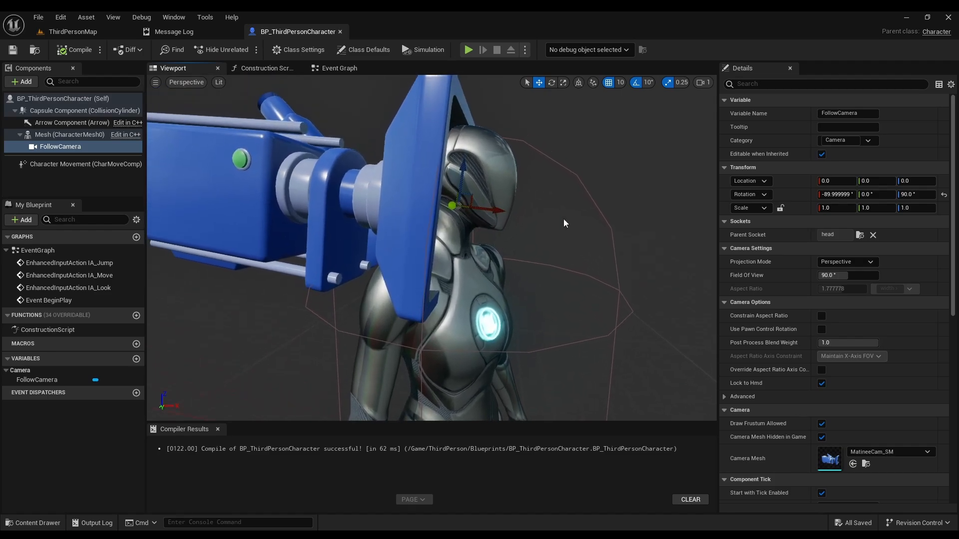
pyautogui.click(609, 83)
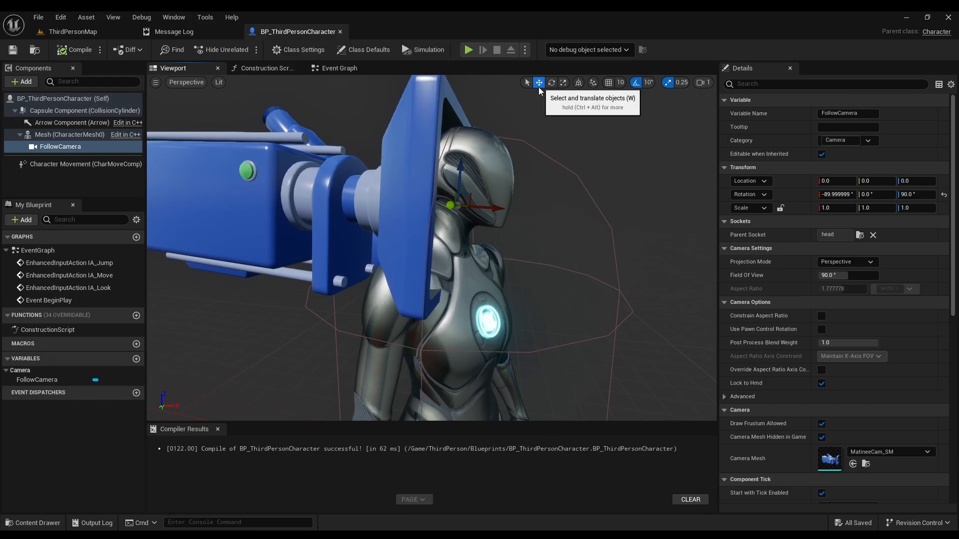
pyautogui.moveTo(491, 209); pyautogui.dragTo(513, 154)
pyautogui.press('d')
pyautogui.moveTo(622, 267); pyautogui.dragTo(623, 267, button='right')
pyautogui.press('w')
pyautogui.moveTo(524, 259); pyautogui.dragTo(509, 221)
pyautogui.press('d')
pyautogui.moveTo(595, 220); pyautogui.dragTo(547, 220, button='right')
# Step: Reduce the viewport camera speed to 0.1 and enable Use Pawn Control Rotation for FollowCamera
pyautogui.click(706, 86)
pyautogui.moveTo(622, 105); pyautogui.dragTo(592, 105)
pyautogui.press('a')
pyautogui.moveTo(591, 159); pyautogui.dragTo(619, 167, button='right')
pyautogui.press('w')
pyautogui.press('s')
pyautogui.press('w')
pyautogui.press('s')
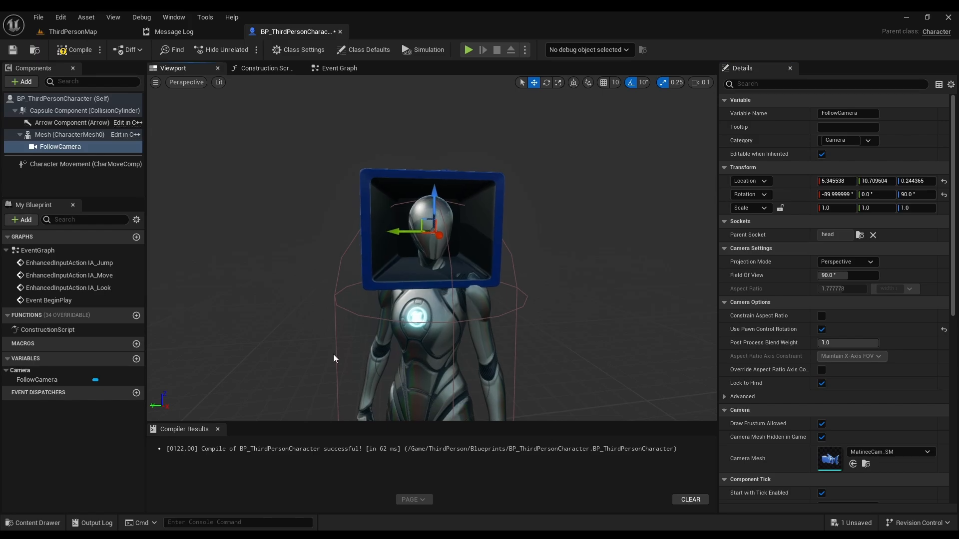
# Step: Enable Use Controller Rotation Yaw in the BP_ThirdPersonCharacter class defaults
pyautogui.click(34, 100)
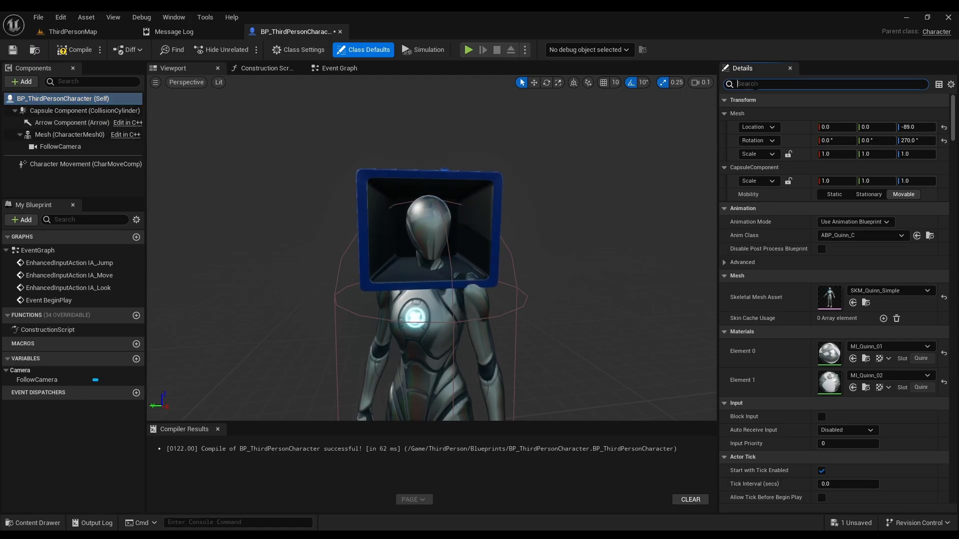
pyautogui.write('yaw')
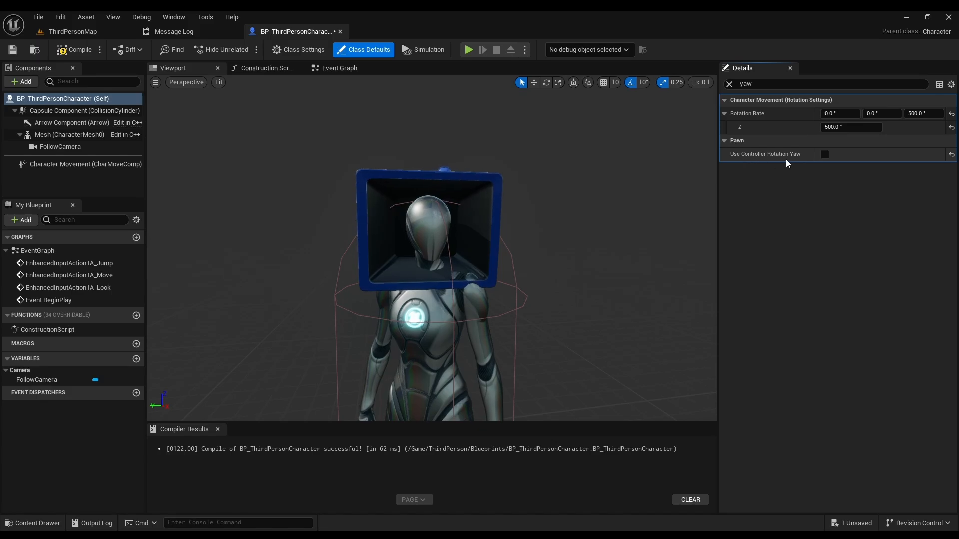
pyautogui.click(825, 154)
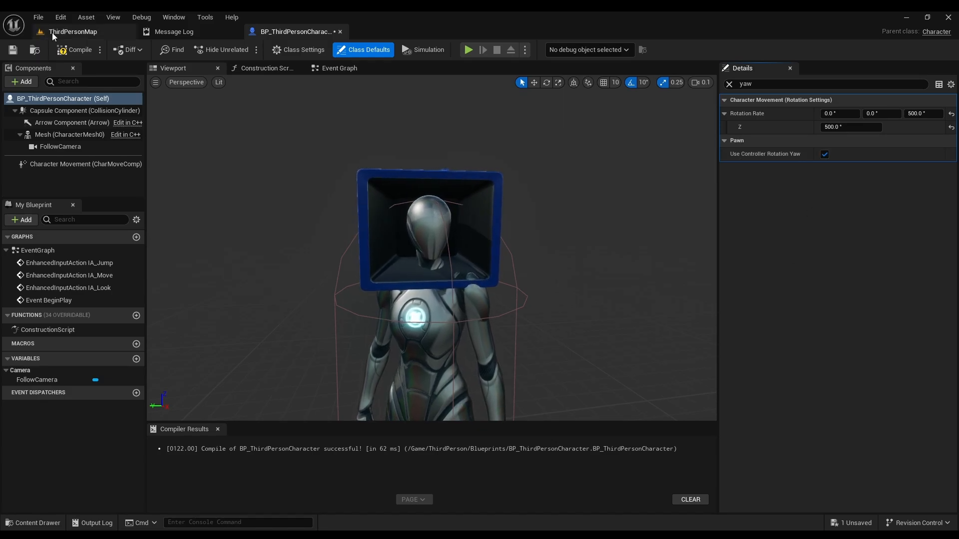
# Step: Compile and save the character blueprint, and play-test the camera's look rotation in a preview window
pyautogui.click(70, 49)
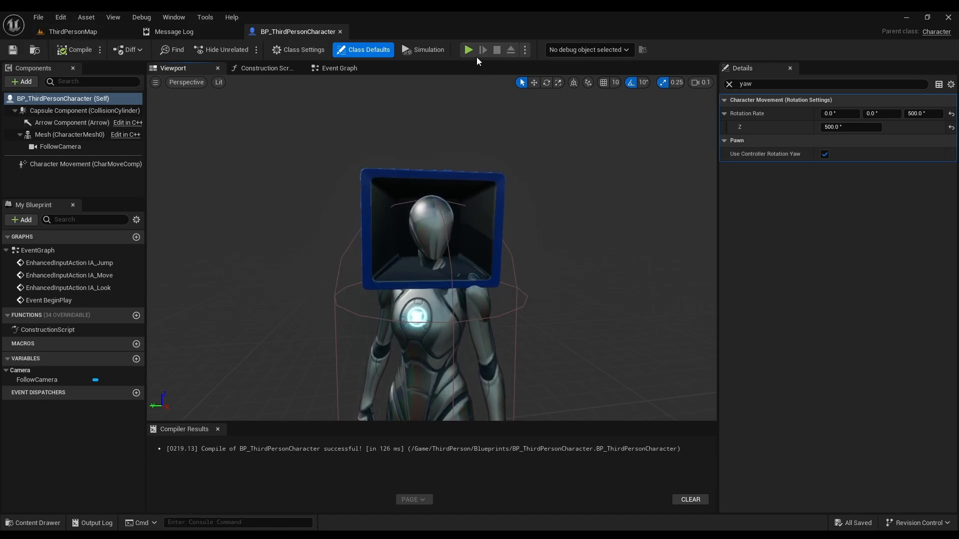
pyautogui.hotkey('alt', 'p')
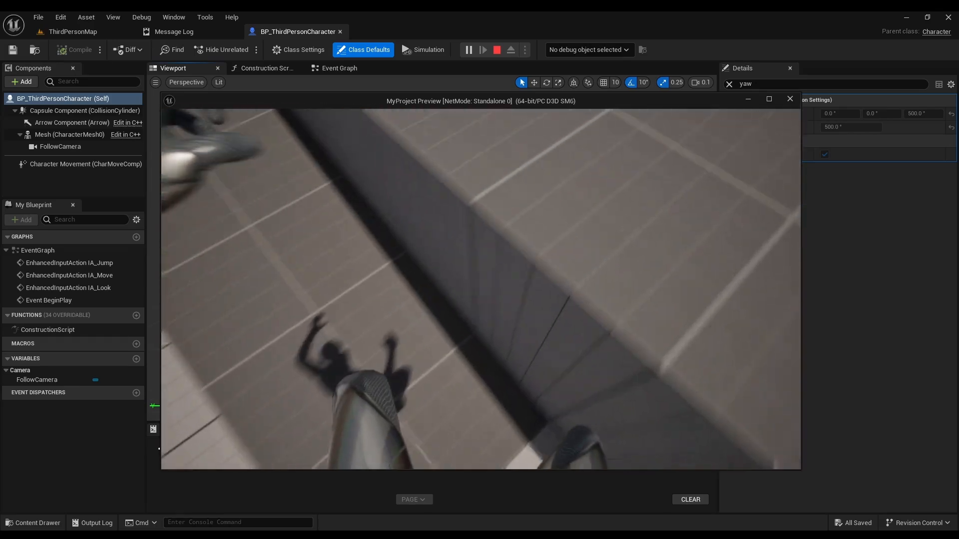
pyautogui.press('Escape')
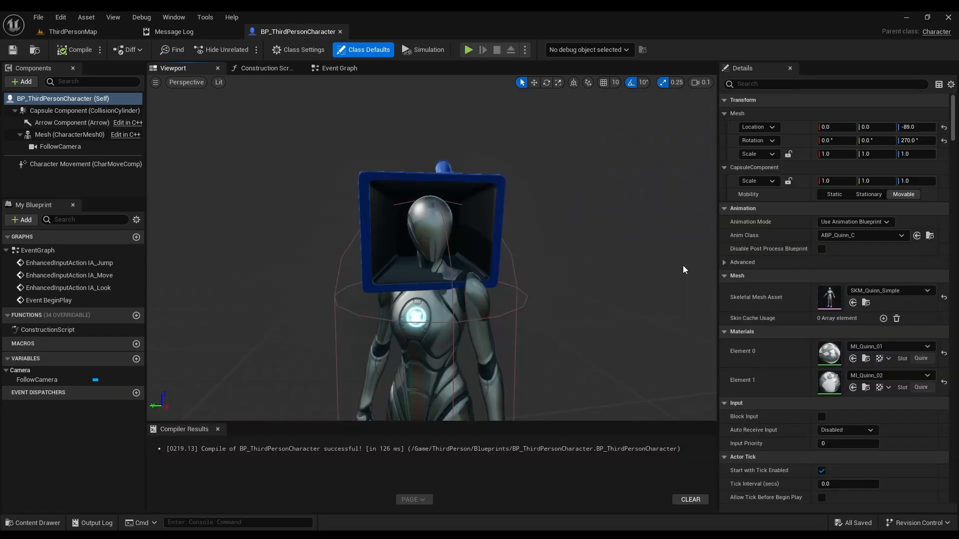
# Step: Add an F keyboard input event to empty space in the character blueprint's Event Graph
pyautogui.click(337, 68)
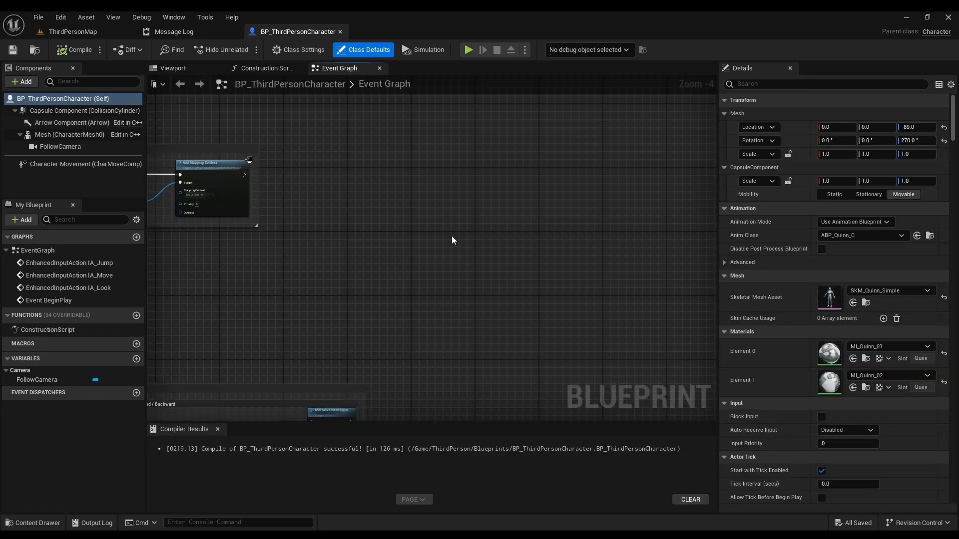
pyautogui.moveTo(451, 241); pyautogui.dragTo(459, 198, button='right')
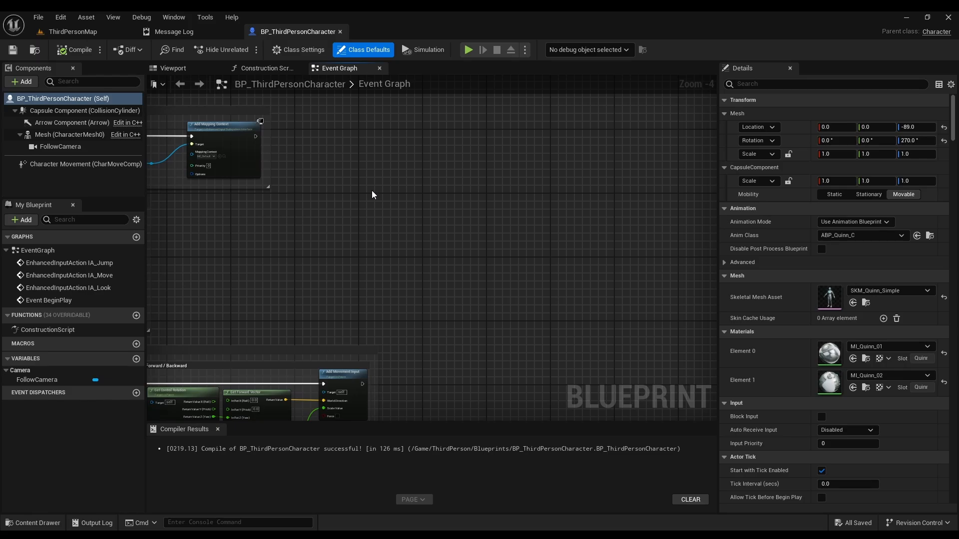
pyautogui.scroll(1, 392, 230)
pyautogui.rightClick(394, 242)
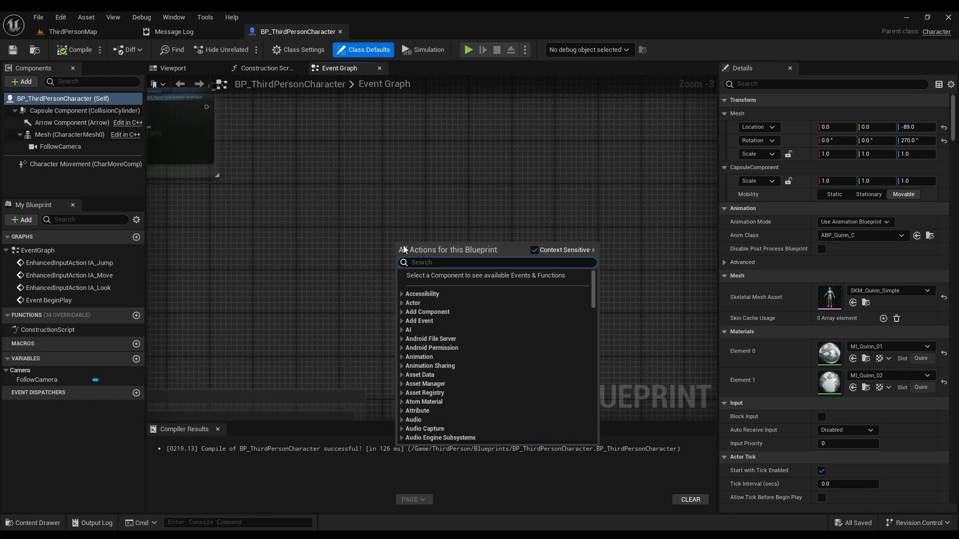
pyautogui.write('f')
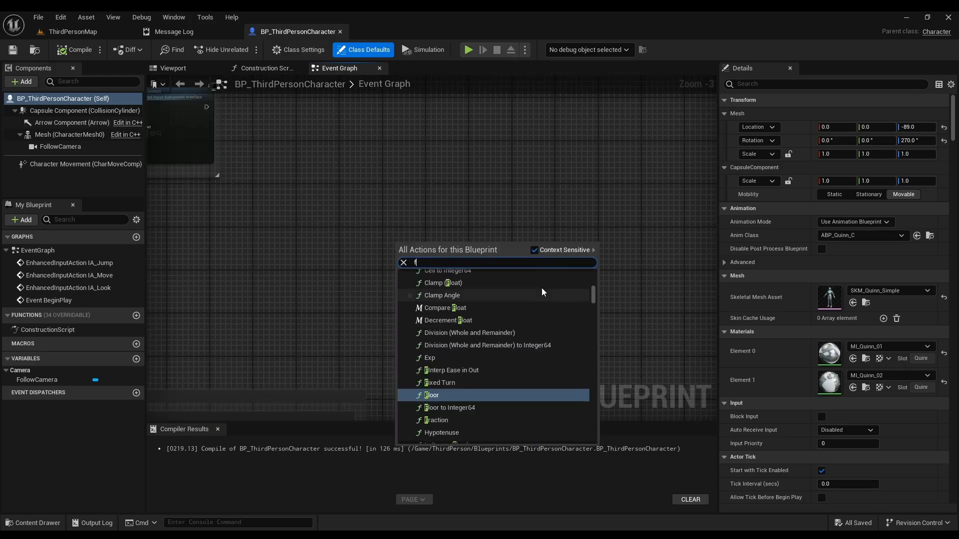
pyautogui.moveTo(593, 298)
pyautogui.mouseDown()
pyautogui.moveTo(586, 367)
pyautogui.moveTo(582, 284)
pyautogui.mouseUp()
pyautogui.scroll(5, 513, 360)
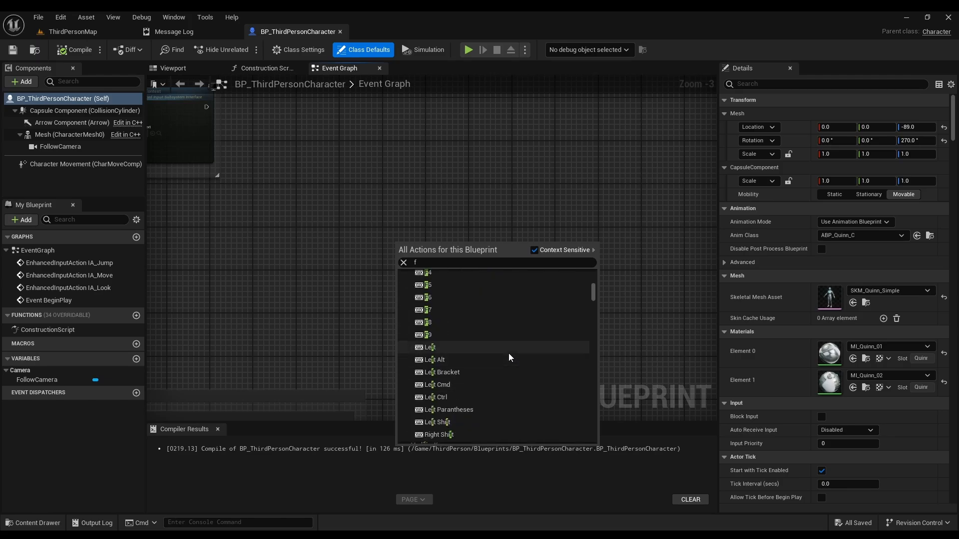
pyautogui.click(465, 296)
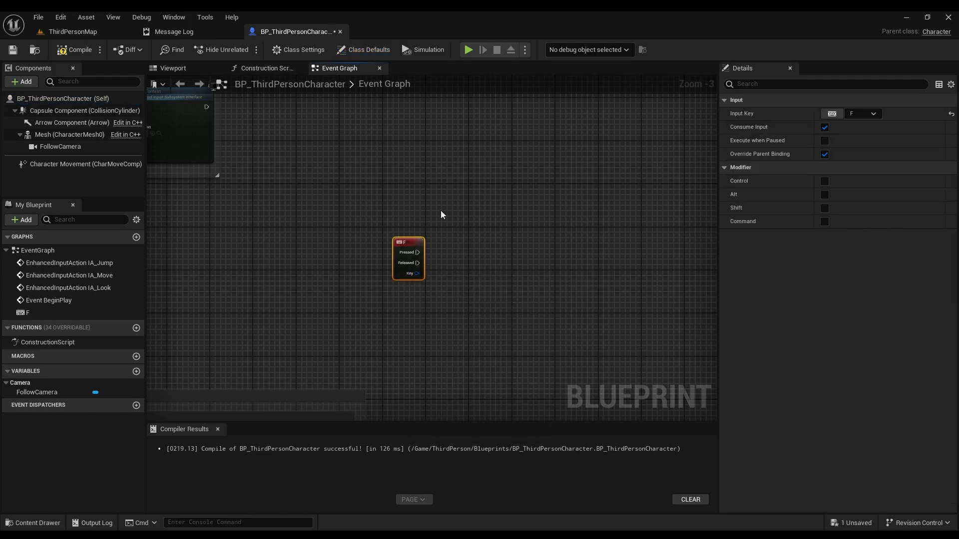
# Step: Add a Line Trace By Channel node driven by the F event's Pressed output
pyautogui.scroll(3, 442, 240)
pyautogui.moveTo(445, 271); pyautogui.dragTo(429, 301, button='right')
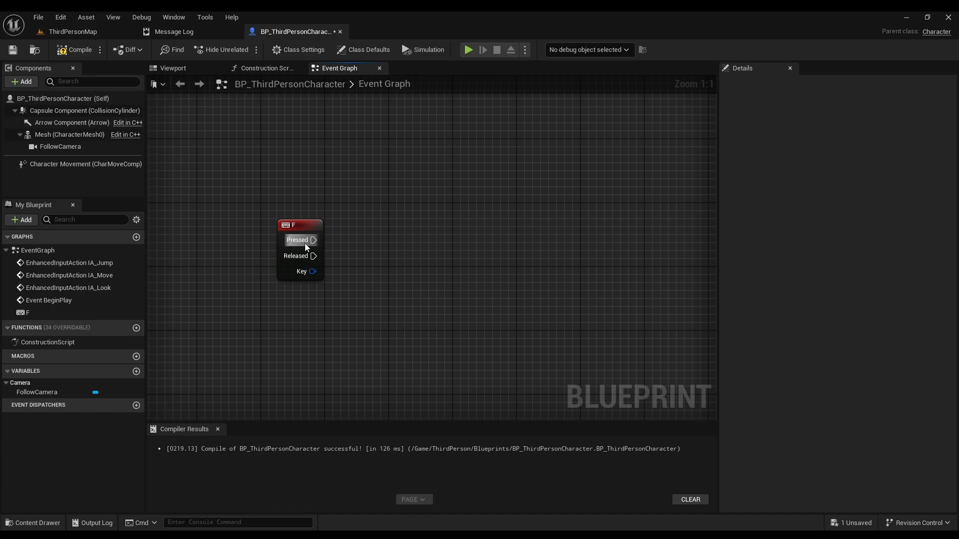
pyautogui.moveTo(306, 245); pyautogui.dragTo(484, 223)
pyautogui.write('line t')
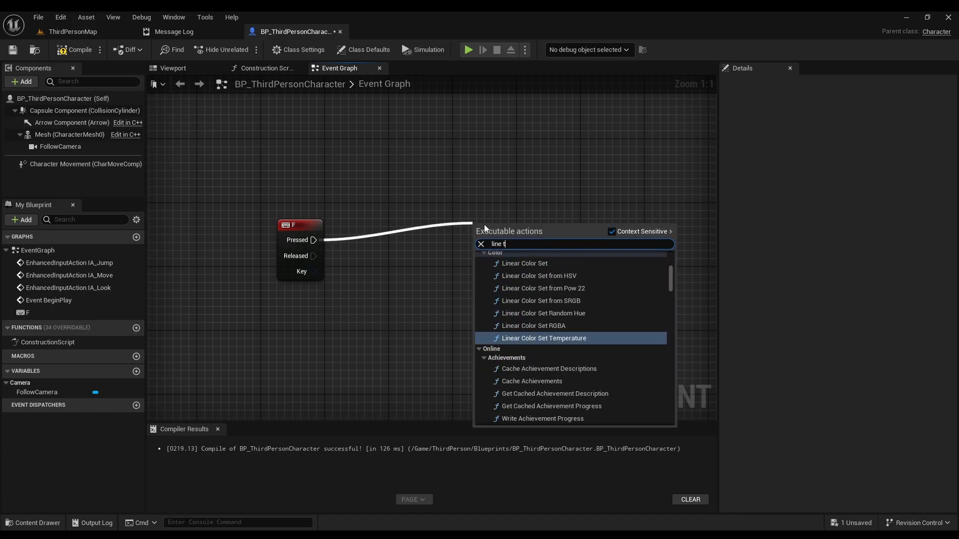
pyautogui.write('race')
pyautogui.click(541, 268)
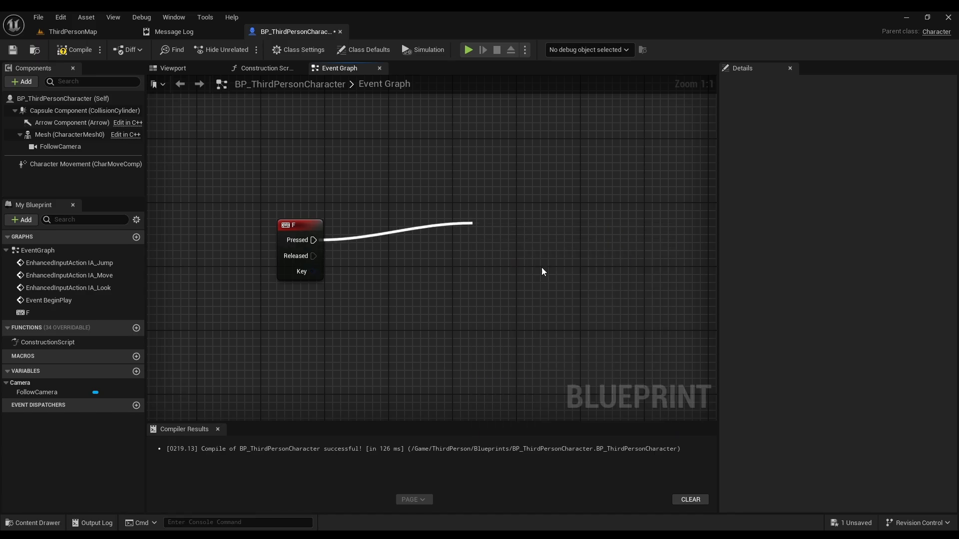
pyautogui.moveTo(560, 243)
pyautogui.mouseDown()
pyautogui.moveTo(497, 248)
pyautogui.moveTo(528, 236)
pyautogui.mouseUp()
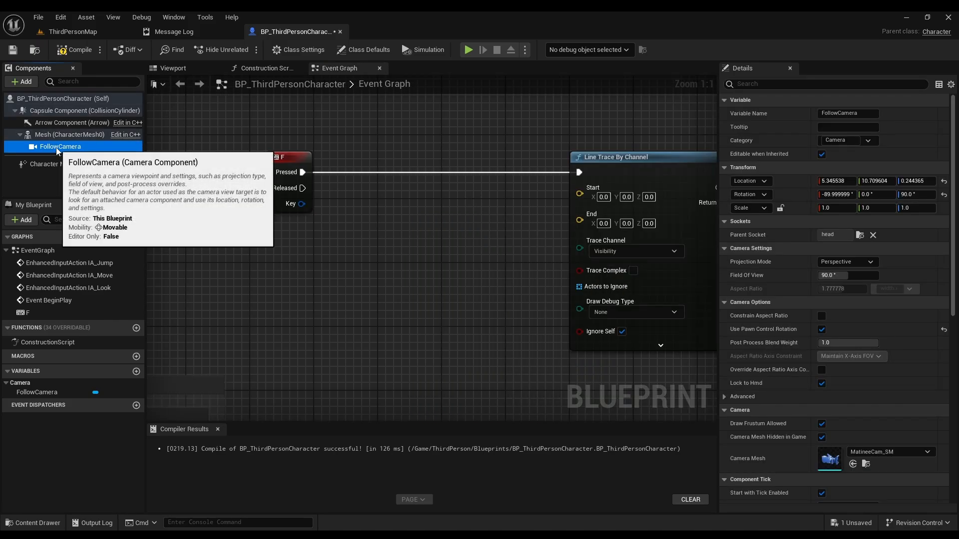
# Step: Add a FollowCamera reference with Get World Location and connect its return value to the line trace's Start
pyautogui.moveTo(56, 148); pyautogui.dragTo(463, 229)
pyautogui.write('get w')
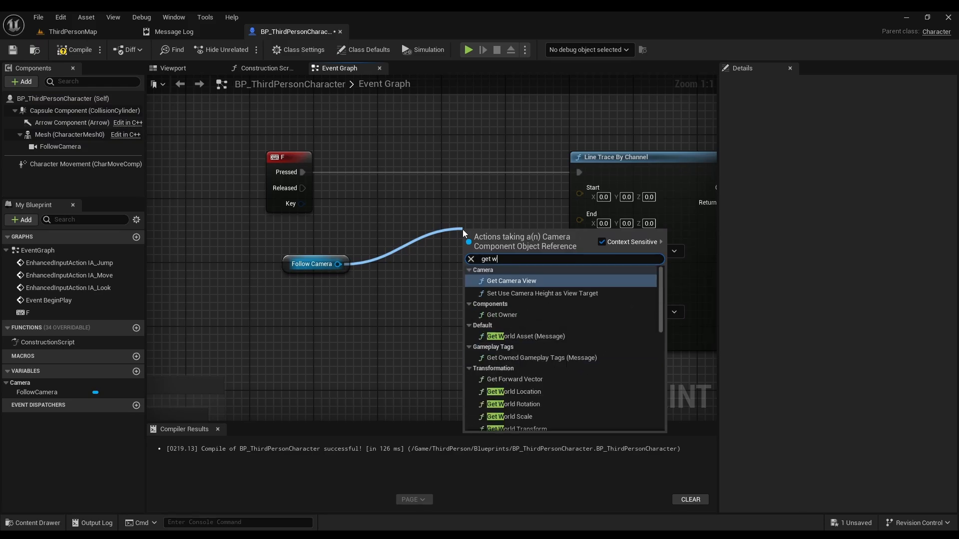
pyautogui.write('orld locat')
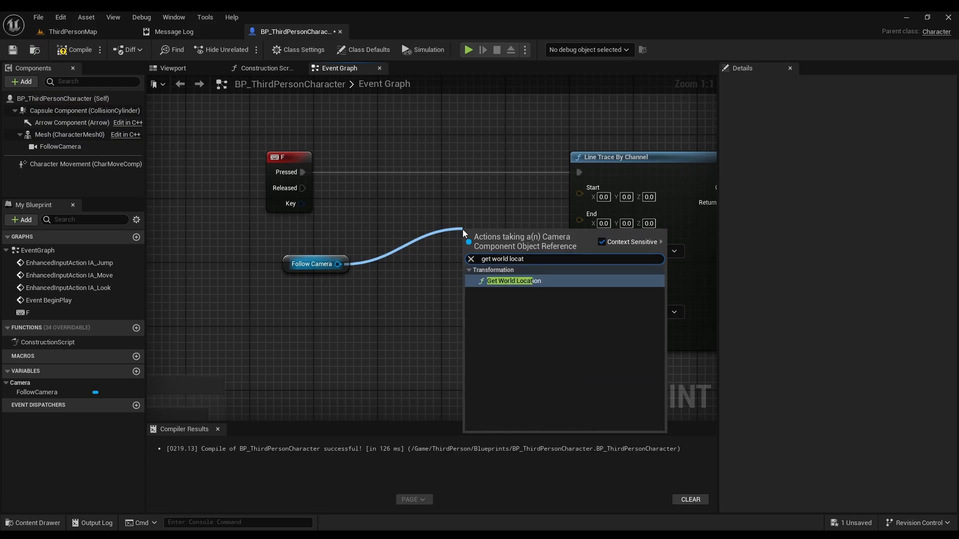
pyautogui.click(529, 280)
pyautogui.moveTo(500, 263); pyautogui.dragTo(330, 272)
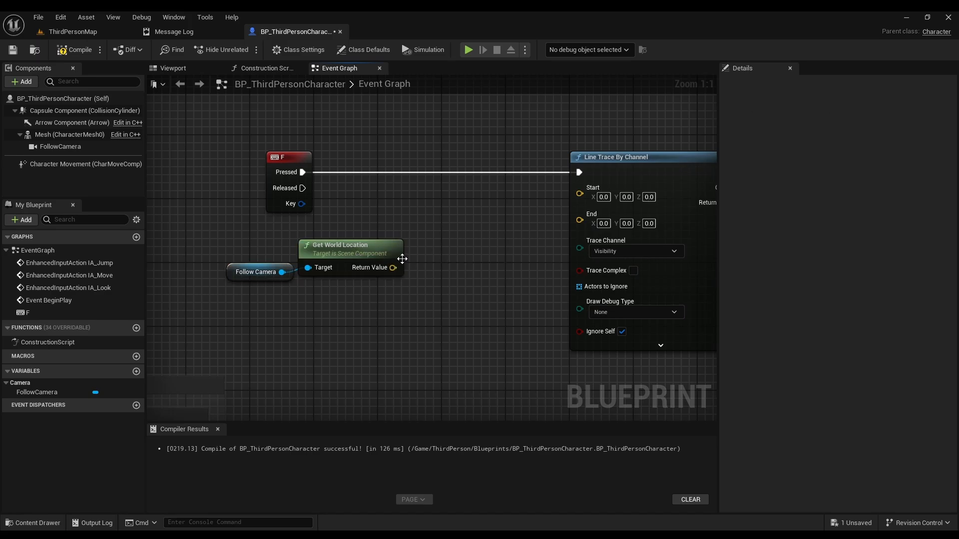
pyautogui.moveTo(393, 267)
pyautogui.mouseDown()
pyautogui.moveTo(452, 288)
pyautogui.moveTo(599, 198)
pyautogui.mouseUp()
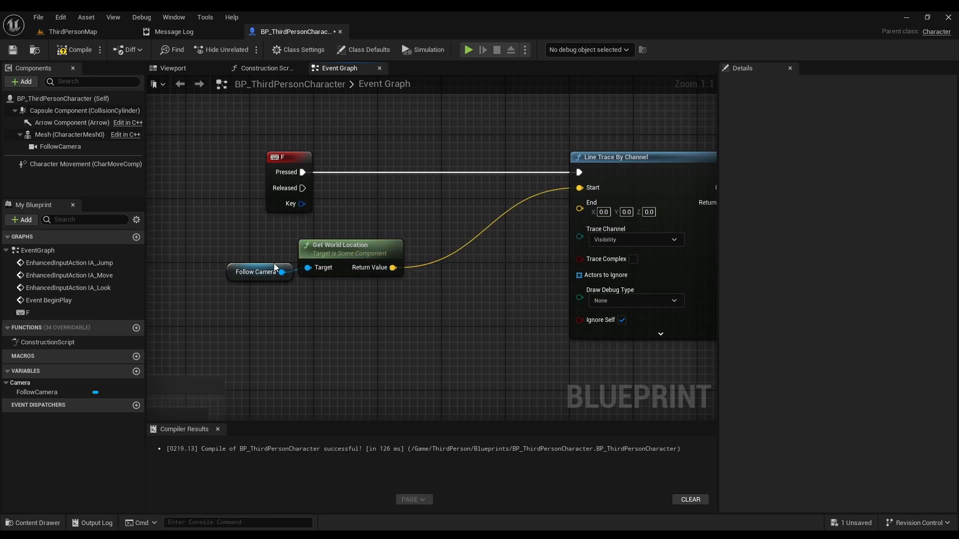
# Step: Add a Get World Rotation node fed by the FollowCamera reference
pyautogui.moveTo(282, 271); pyautogui.dragTo(321, 311)
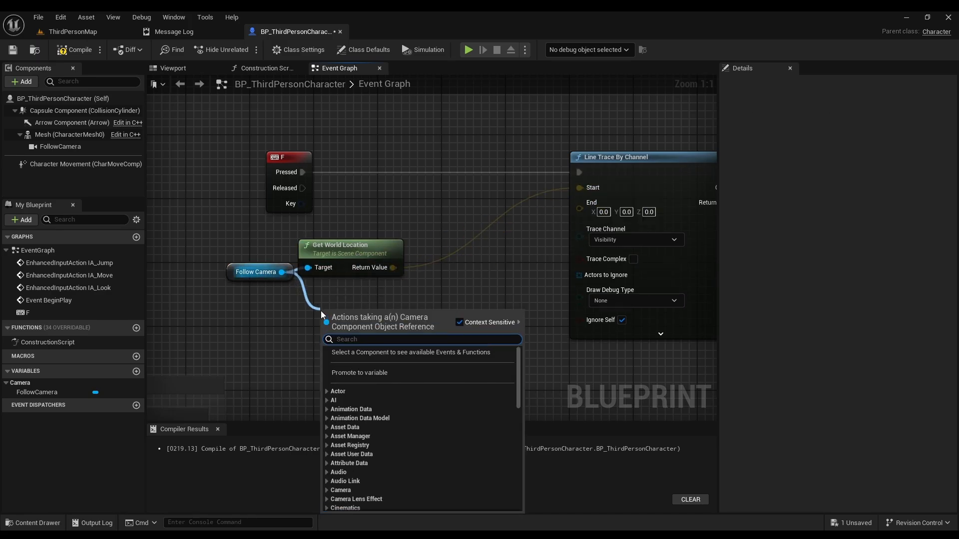
pyautogui.write('get worel')
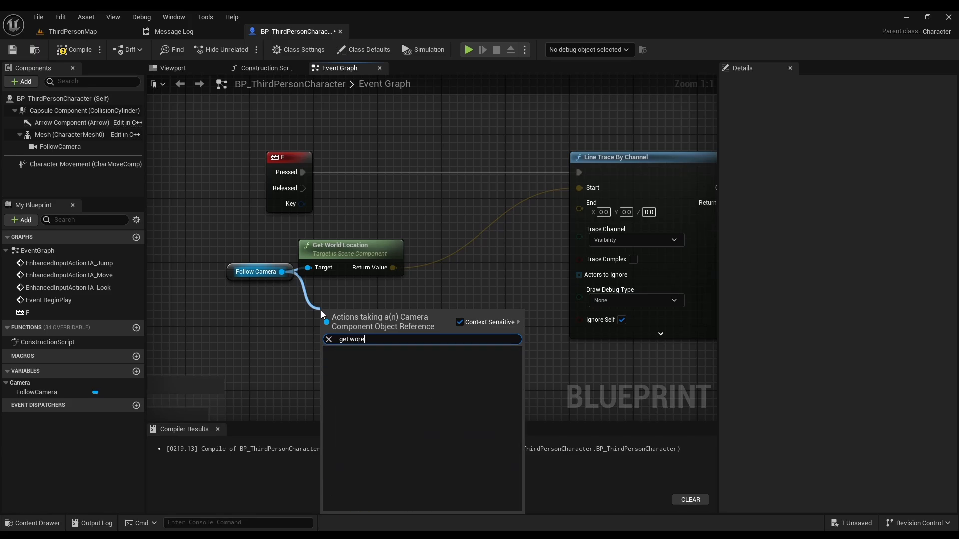
pyautogui.press('BackSpace')
pyautogui.press('BackSpace')
pyautogui.write('ld rot')
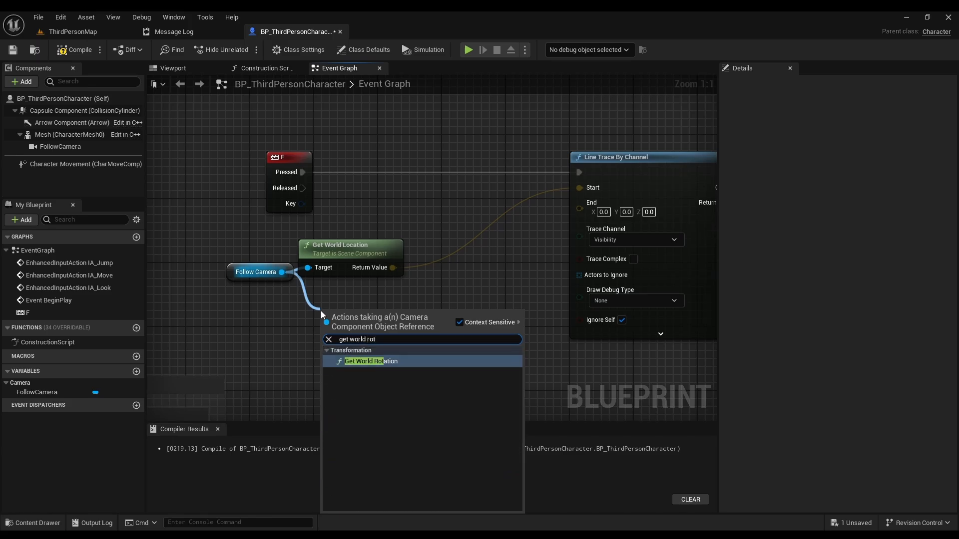
pyautogui.click(383, 362)
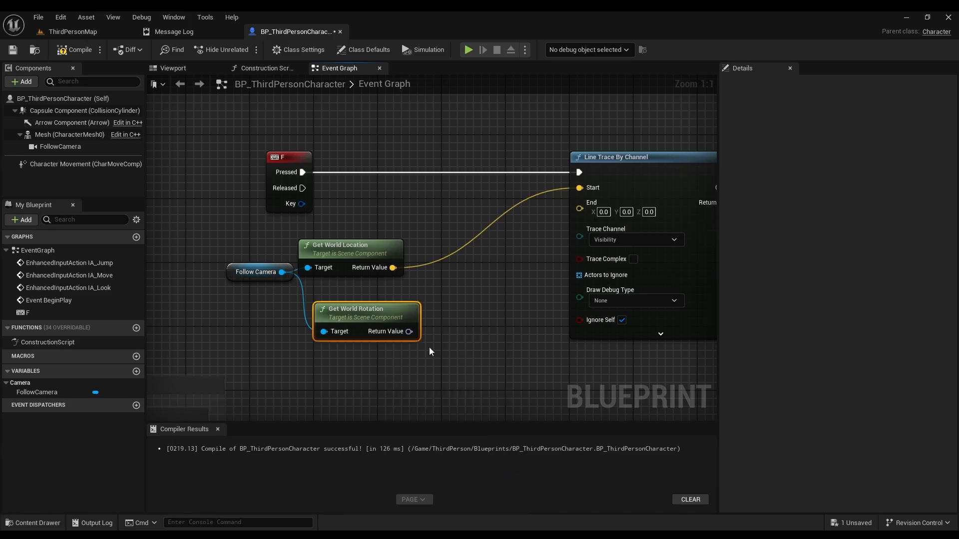
# Step: Feed the camera's world rotation into a Get Forward Vector node and stack the camera nodes neatly below the F event
pyautogui.moveTo(385, 318); pyautogui.dragTo(404, 349)
pyautogui.write('get forwa')
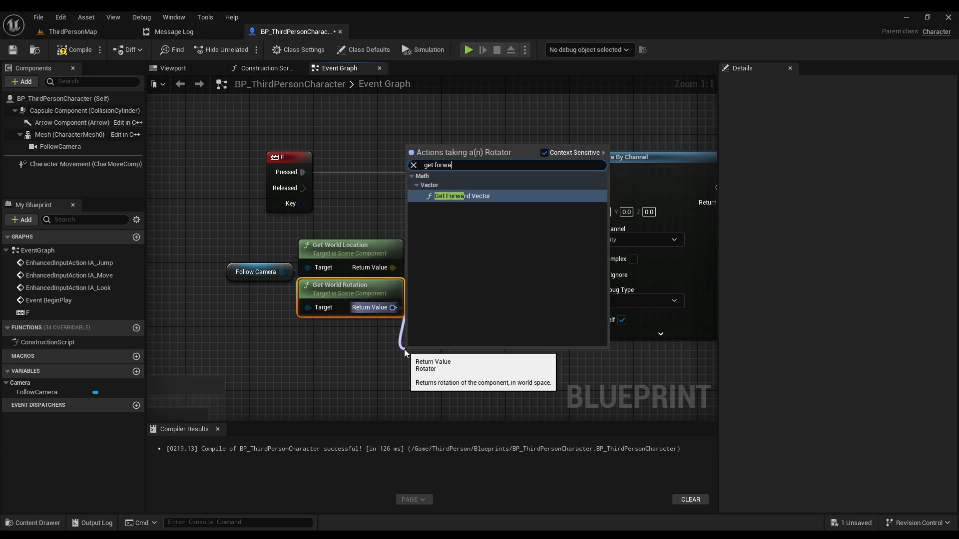
pyautogui.write('rd')
pyautogui.click(462, 195)
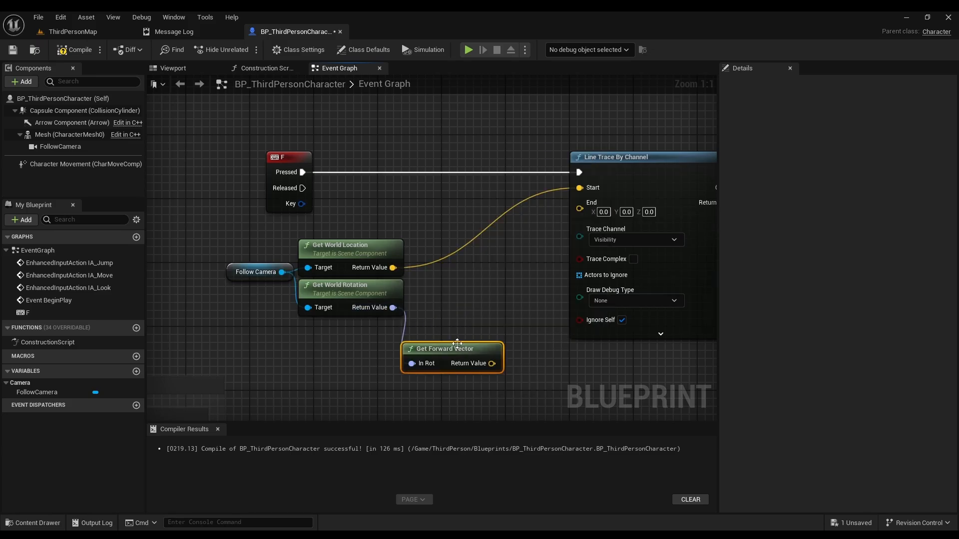
pyautogui.moveTo(458, 343); pyautogui.dragTo(350, 324)
pyautogui.moveTo(233, 224); pyautogui.dragTo(367, 365)
pyautogui.moveTo(251, 266)
pyautogui.mouseDown()
pyautogui.moveTo(236, 259)
pyautogui.moveTo(235, 274)
pyautogui.mouseUp()
pyautogui.click(438, 257)
# Step: Feed the camera's world location into an Add node and connect its result to the line trace's End
pyautogui.moveTo(377, 259); pyautogui.dragTo(457, 265)
pyautogui.write('+')
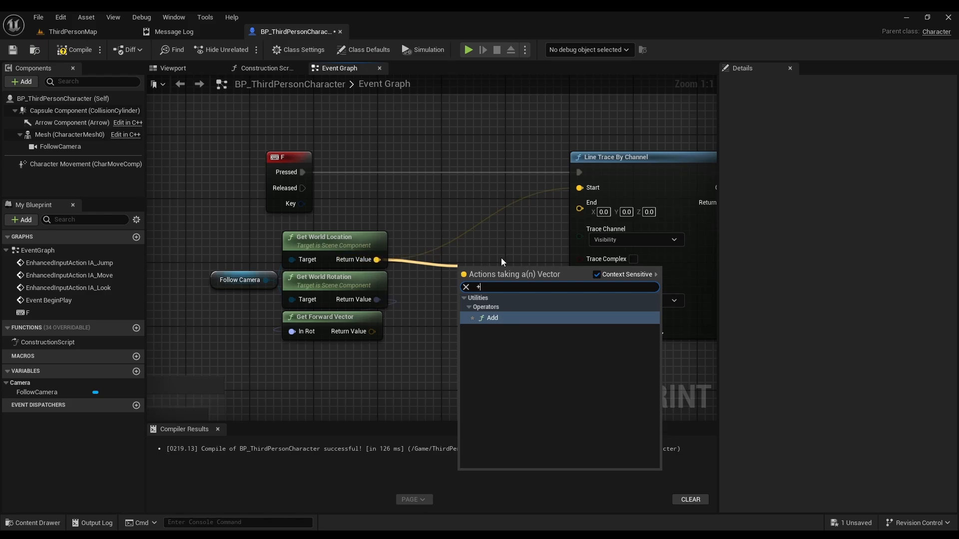
pyautogui.click(512, 318)
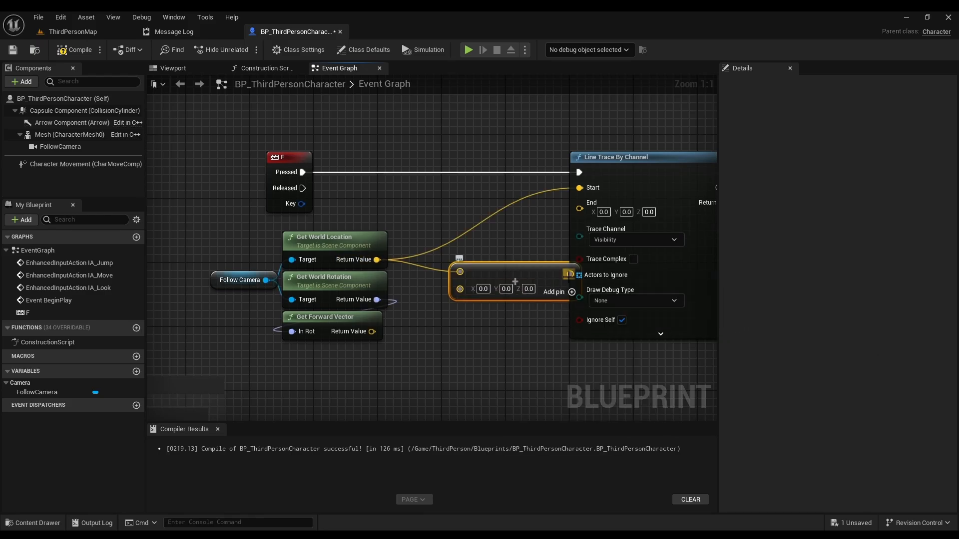
pyautogui.moveTo(530, 282)
pyautogui.mouseDown()
pyautogui.moveTo(489, 290)
pyautogui.moveTo(583, 209)
pyautogui.mouseUp()
pyautogui.moveTo(457, 283); pyautogui.dragTo(489, 274)
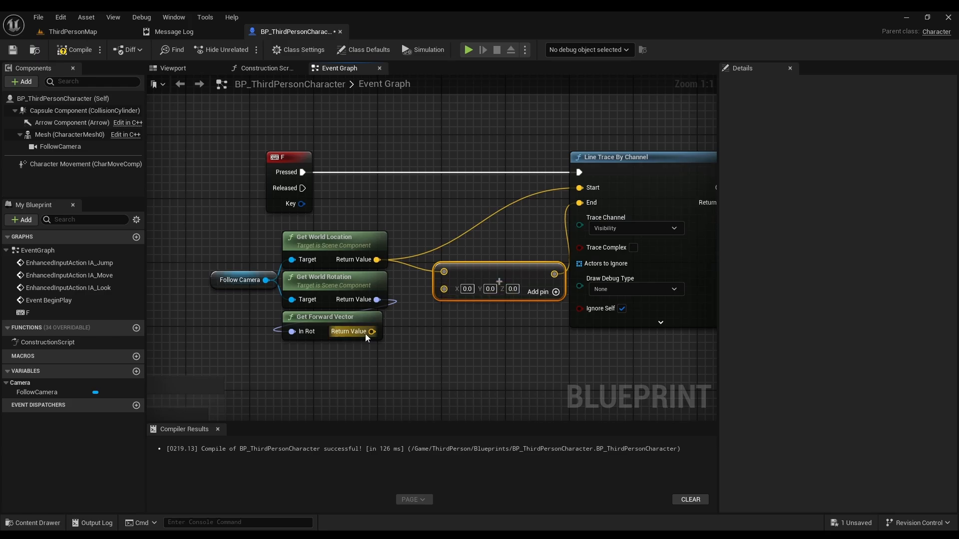
# Step: Multiply the forward vector with a Multiply node, connect its result to the Add node's second input, and tidy the nodes
pyautogui.moveTo(371, 332); pyautogui.dragTo(453, 338)
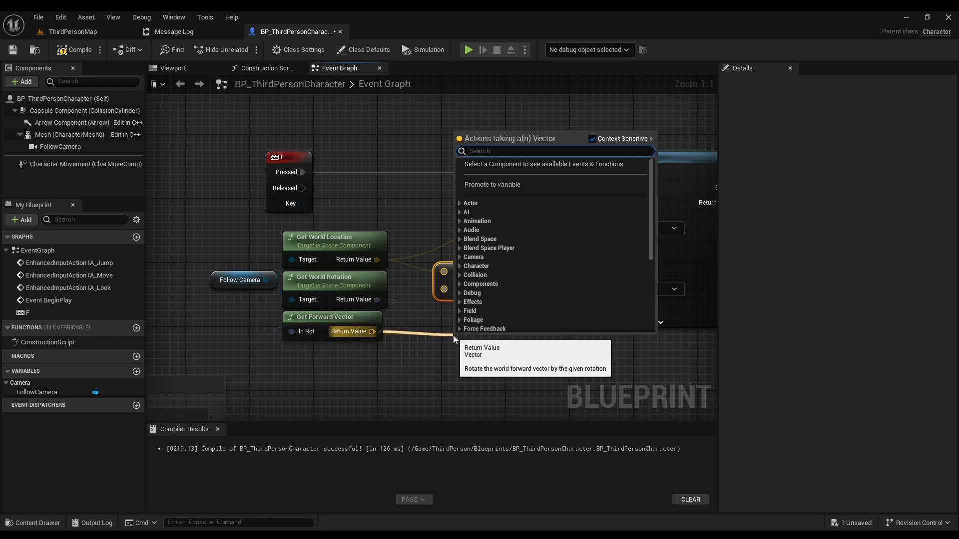
pyautogui.write('*')
pyautogui.click(524, 182)
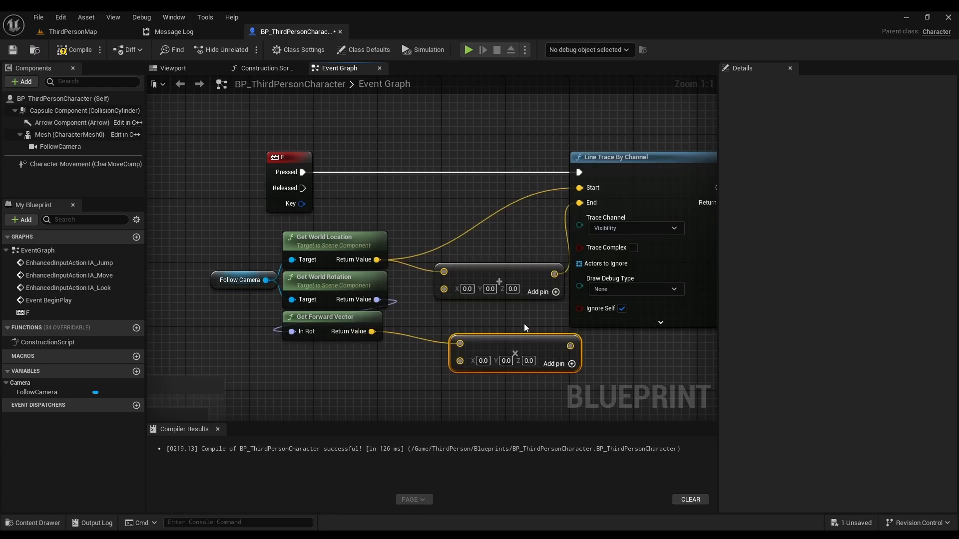
pyautogui.moveTo(522, 330)
pyautogui.mouseDown()
pyautogui.moveTo(470, 334)
pyautogui.moveTo(439, 299)
pyautogui.moveTo(519, 254)
pyautogui.mouseUp()
pyautogui.moveTo(250, 242); pyautogui.dragTo(434, 327)
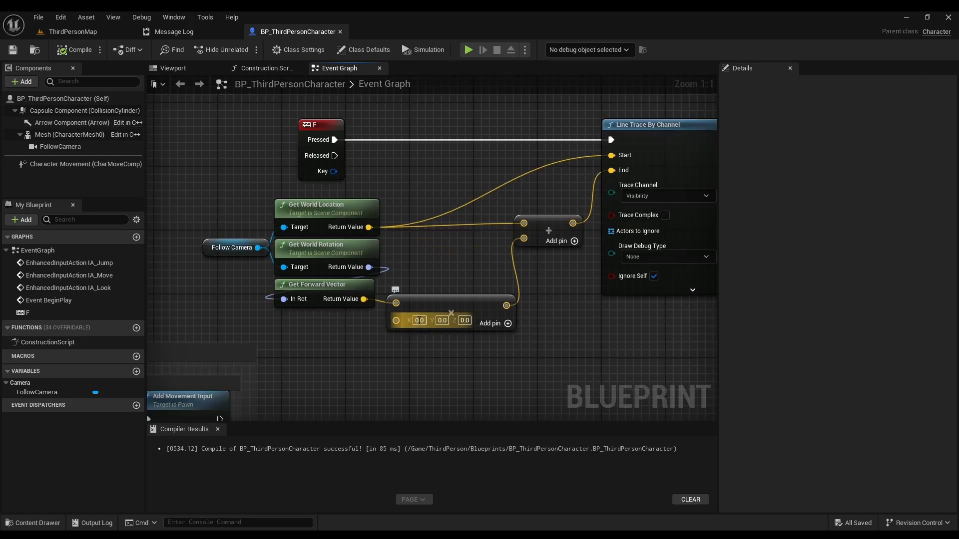
# Step: Convert the Multiply node's second input to a single-precision float, set it to 300, and compile and save the blueprint
pyautogui.rightClick(402, 324)
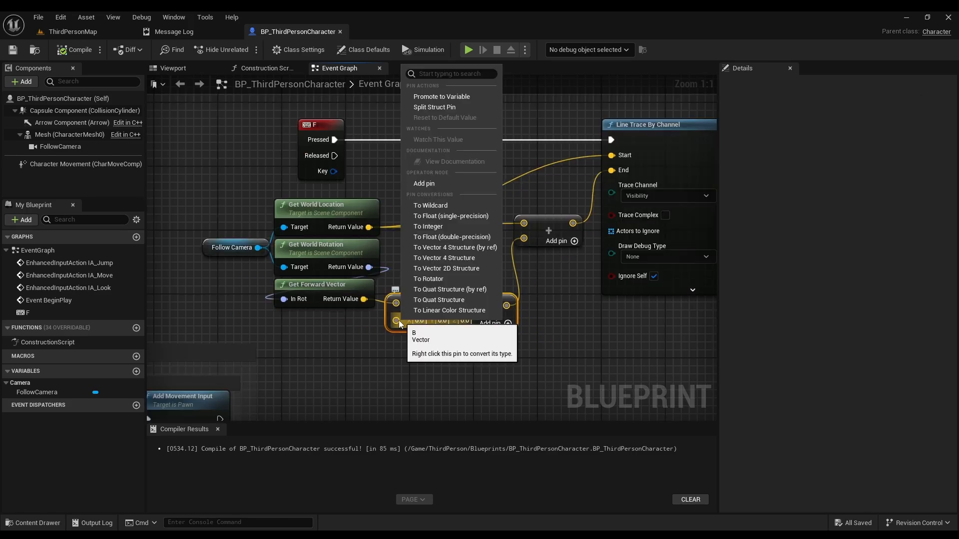
pyautogui.click(437, 218)
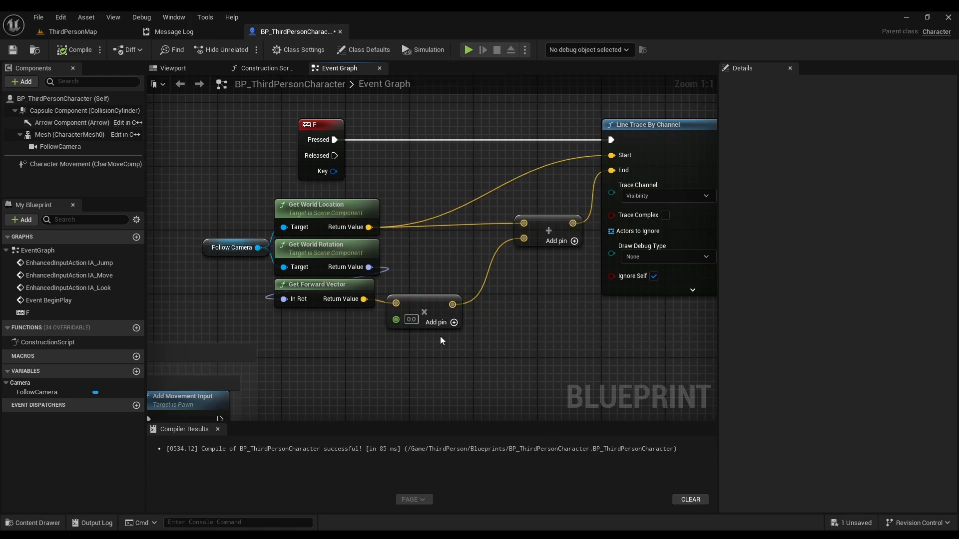
pyautogui.click(412, 320)
pyautogui.write('300')
pyautogui.click(499, 304)
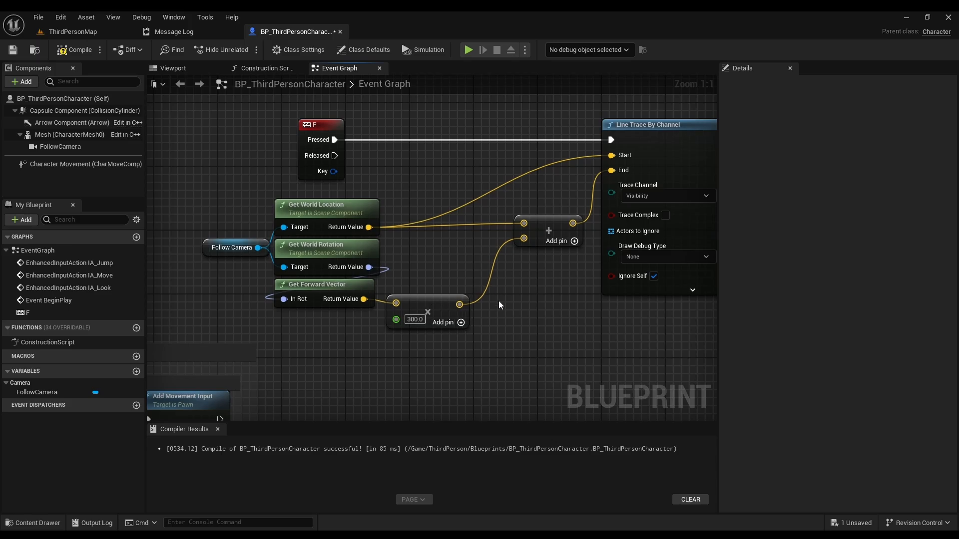
pyautogui.click(75, 50)
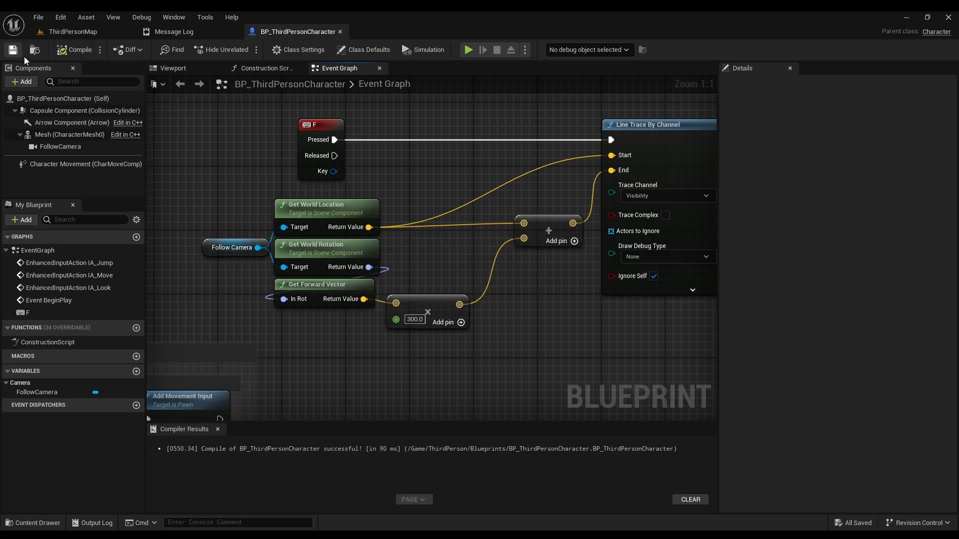
# Step: Set the line trace's Draw Debug Type to For Duration, and compile and save the blueprint
pyautogui.moveTo(579, 316); pyautogui.dragTo(511, 318, button='right')
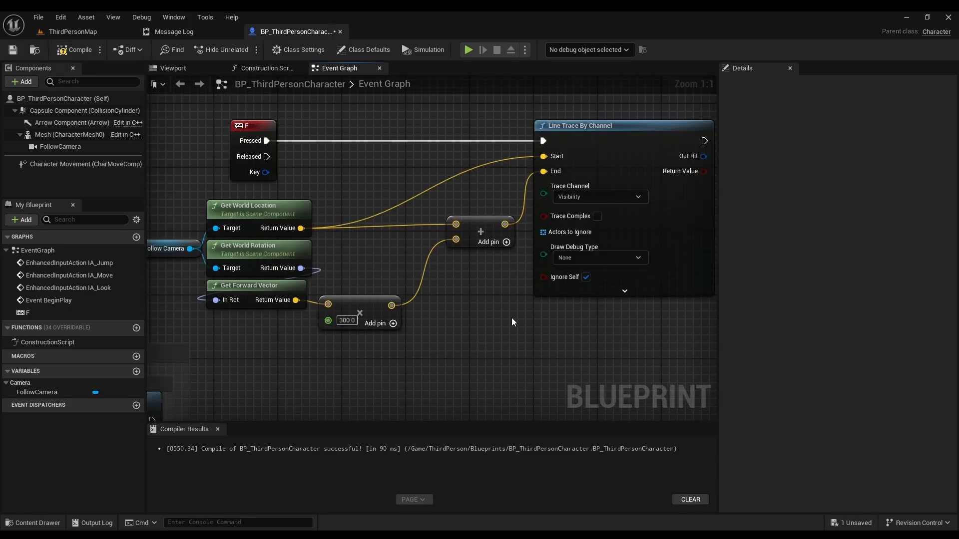
pyautogui.click(575, 257)
pyautogui.click(569, 281)
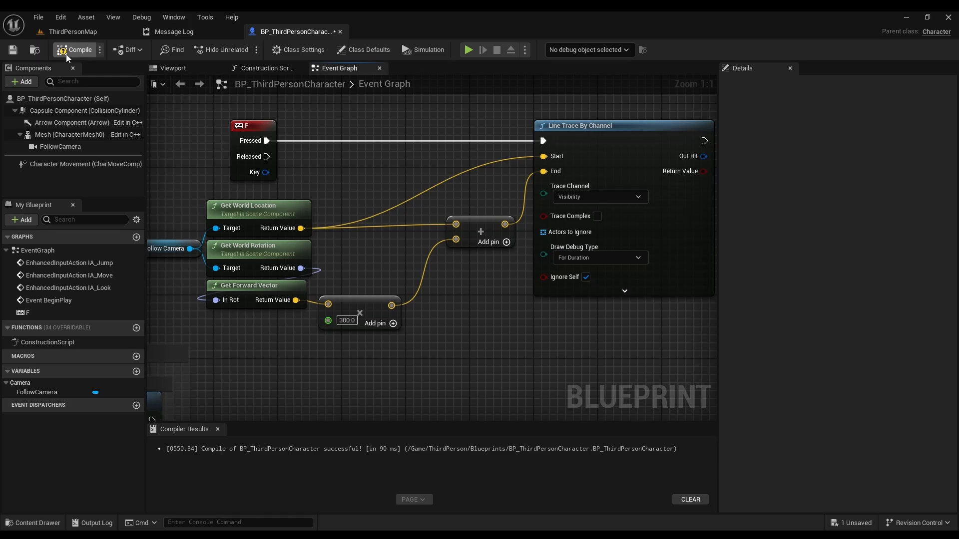
pyautogui.click(75, 49)
pyautogui.click(10, 52)
# Step: Play-test the blueprint in a preview window, firing the line trace with F and moving sideways to view its debug line
pyautogui.scroll(-1, 507, 323)
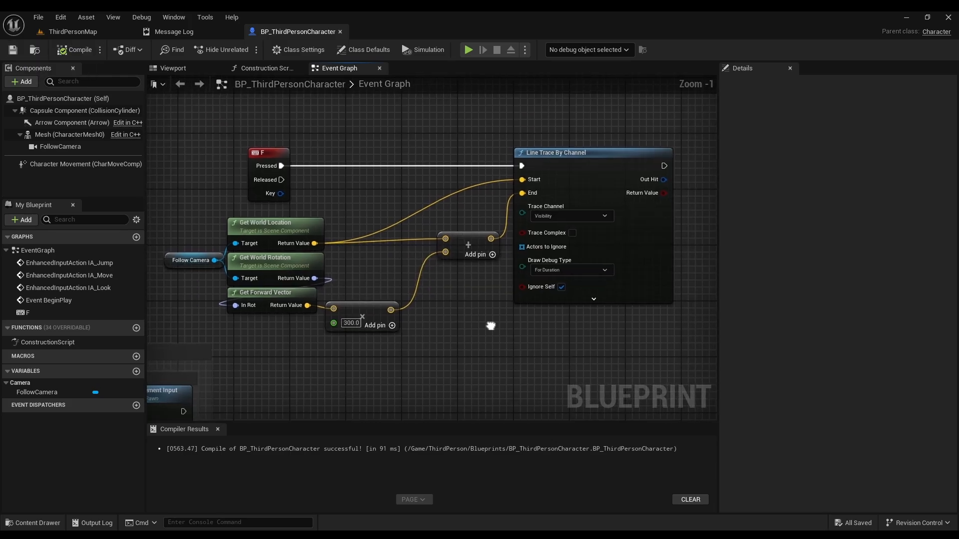
pyautogui.click(468, 49)
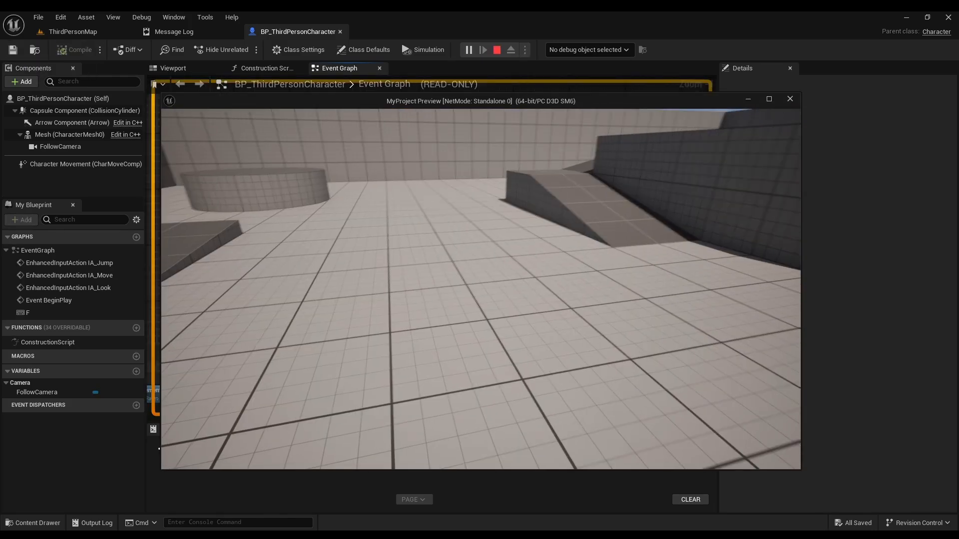
pyautogui.press('f')
pyautogui.press('d')
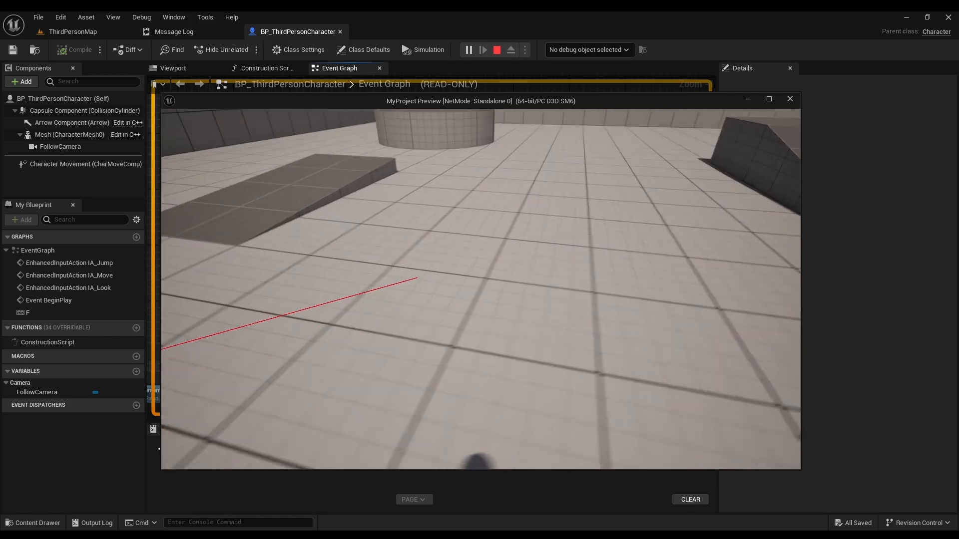
# Step: Play-test the first-person line trace again, backing away, firing it and viewing its debug line from the side before ending the preview
pyautogui.press('s')
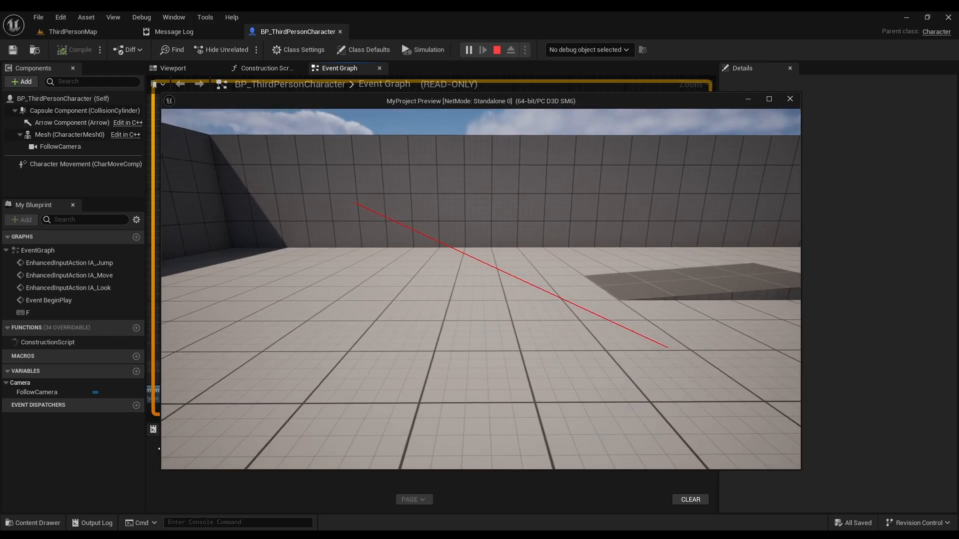
pyautogui.press('s')
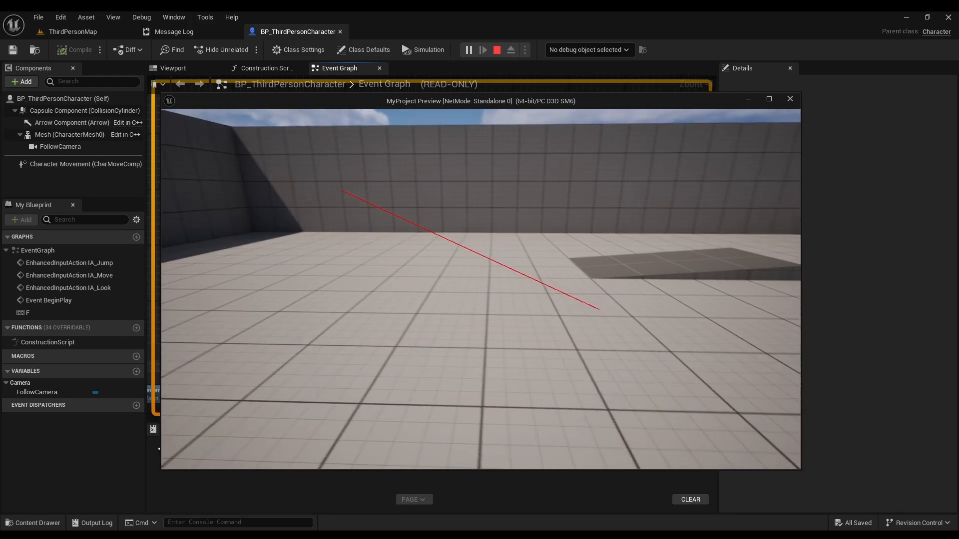
pyautogui.press('f')
pyautogui.press('d')
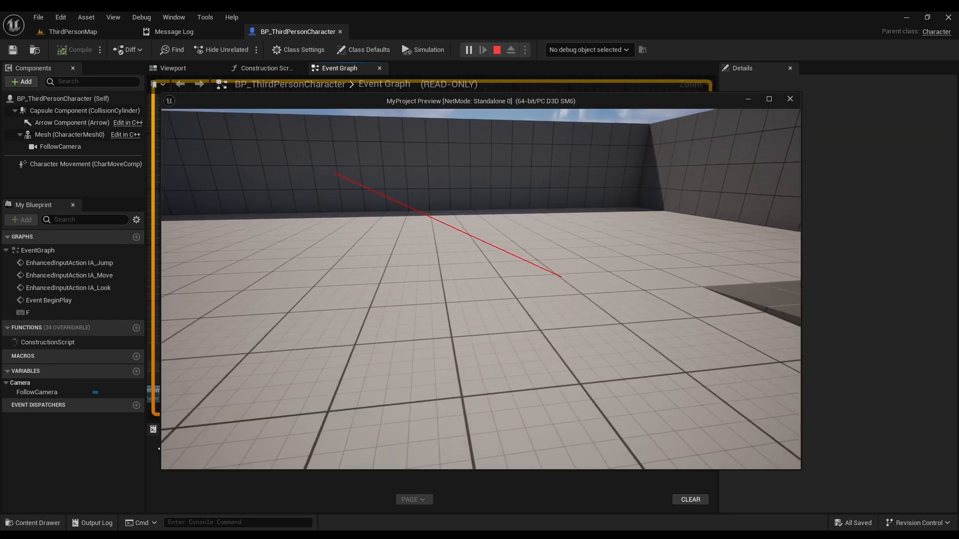
pyautogui.press('Escape')
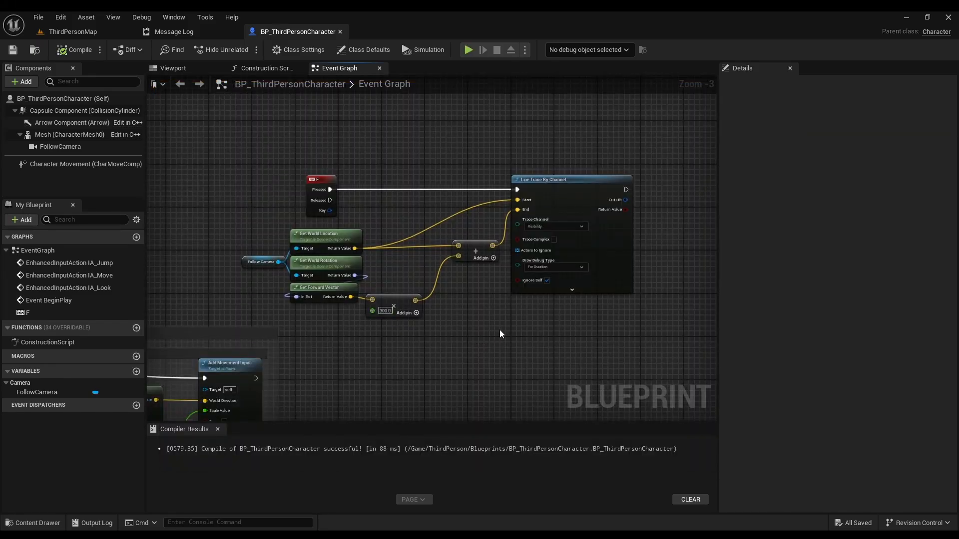
# Step: Add a Branch node beside the Line Trace By Channel node in the event graph
pyautogui.scroll(1, 499, 330)
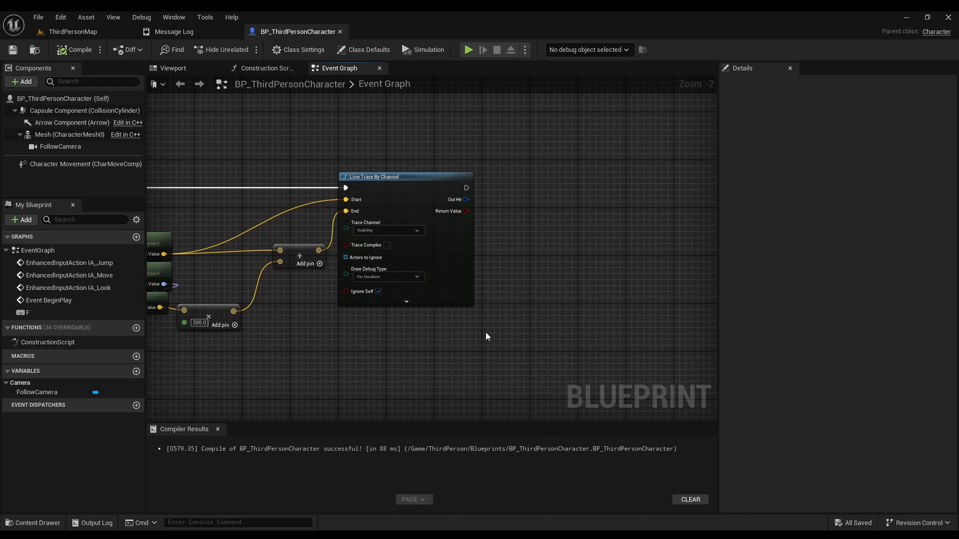
pyautogui.moveTo(369, 366); pyautogui.dragTo(478, 378, button='right')
pyautogui.moveTo(635, 288); pyautogui.dragTo(458, 299, button='right')
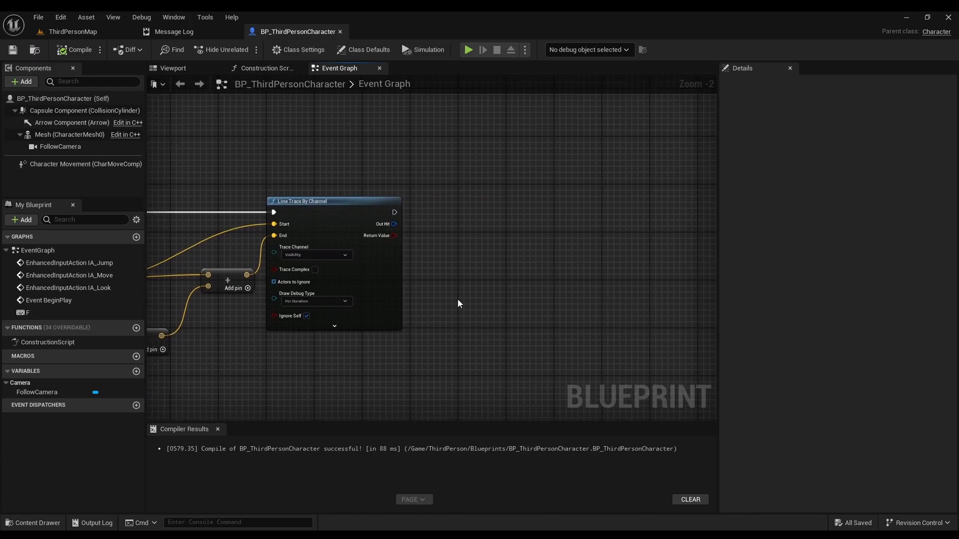
pyautogui.scroll(1, 481, 310)
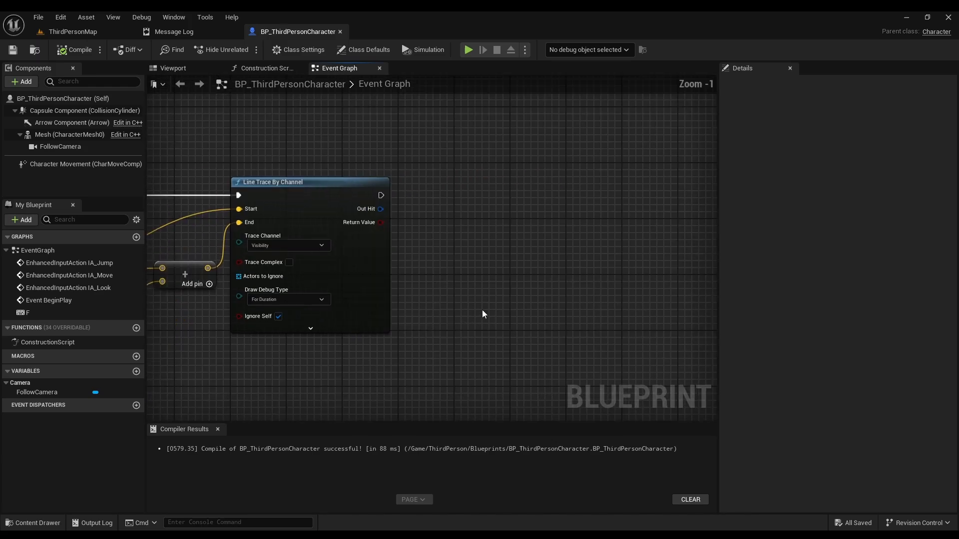
pyautogui.click(477, 194)
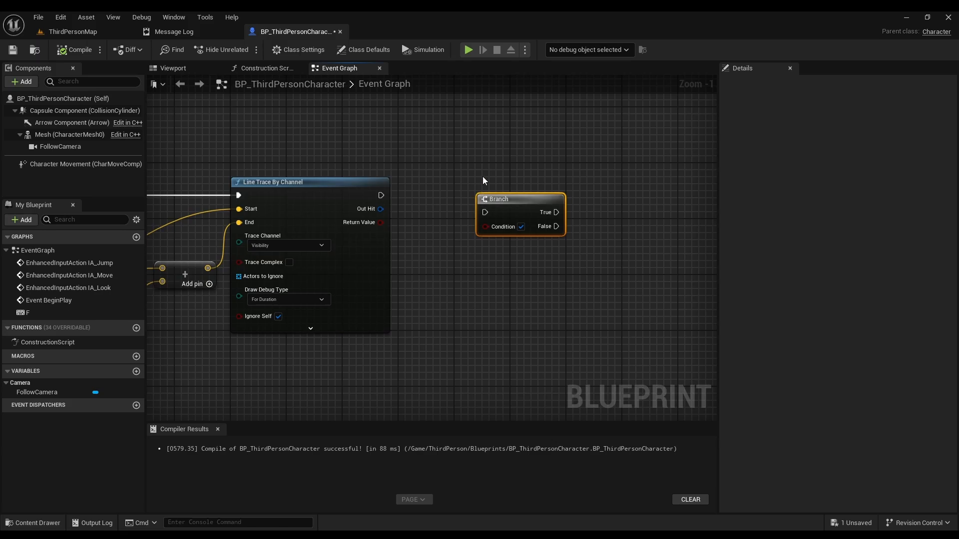
pyautogui.click(486, 163)
pyautogui.rightClick(486, 174)
pyautogui.write('branch')
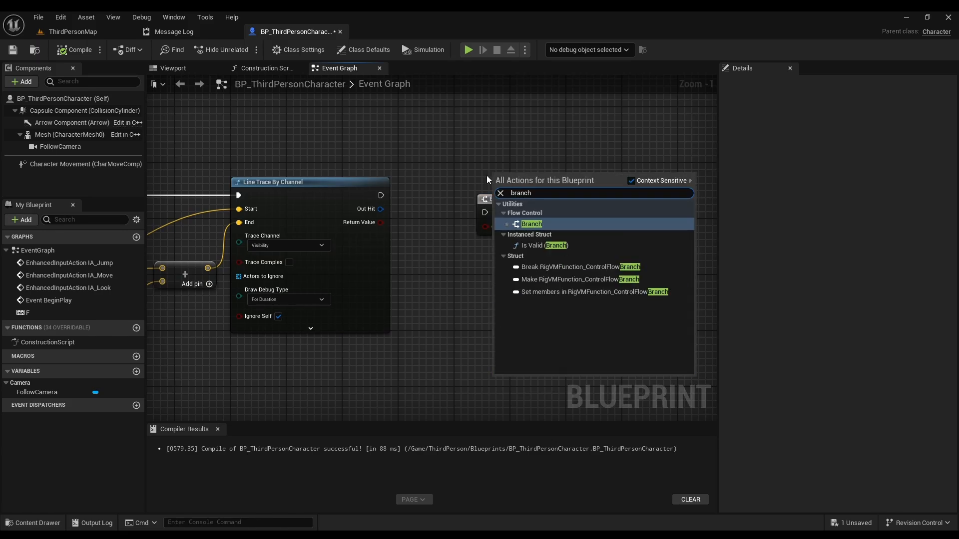
pyautogui.click(518, 136)
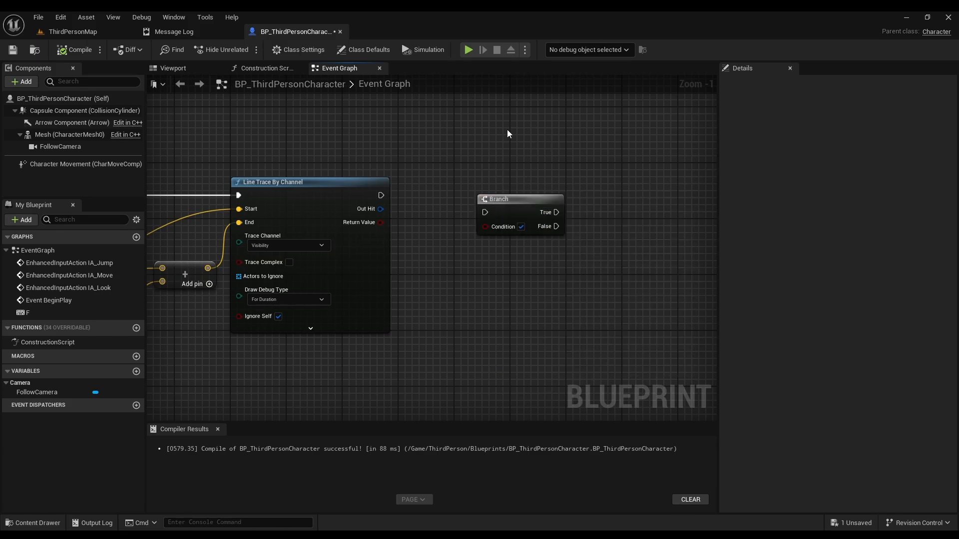
pyautogui.click(496, 138)
pyautogui.hotkey('ctrl', 'z')
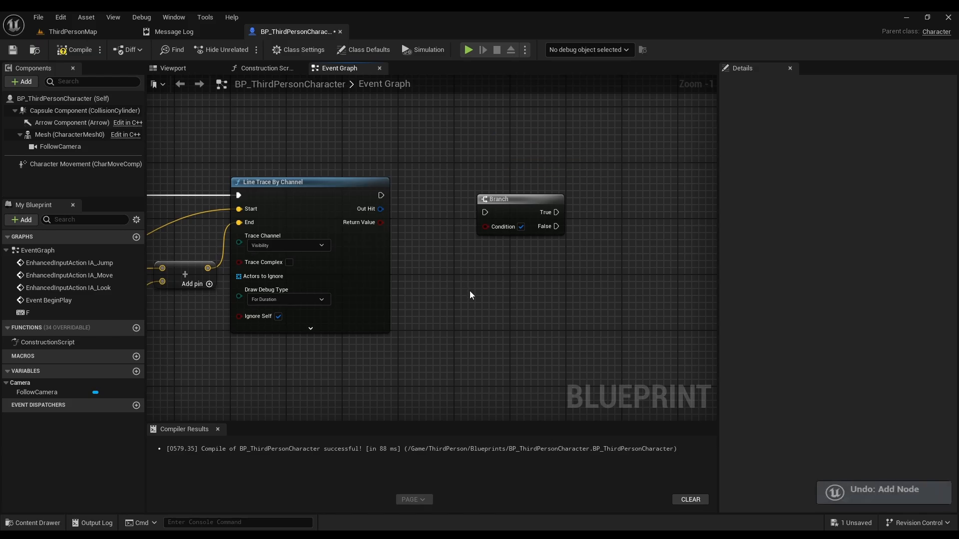
# Step: Connect the Branch to the line trace's execution output and Return Value, and add an expanded Break Hit Result from Out Hit below it
pyautogui.moveTo(513, 205)
pyautogui.mouseDown()
pyautogui.moveTo(462, 187)
pyautogui.moveTo(381, 196)
pyautogui.moveTo(391, 222)
pyautogui.moveTo(434, 209)
pyautogui.mouseUp()
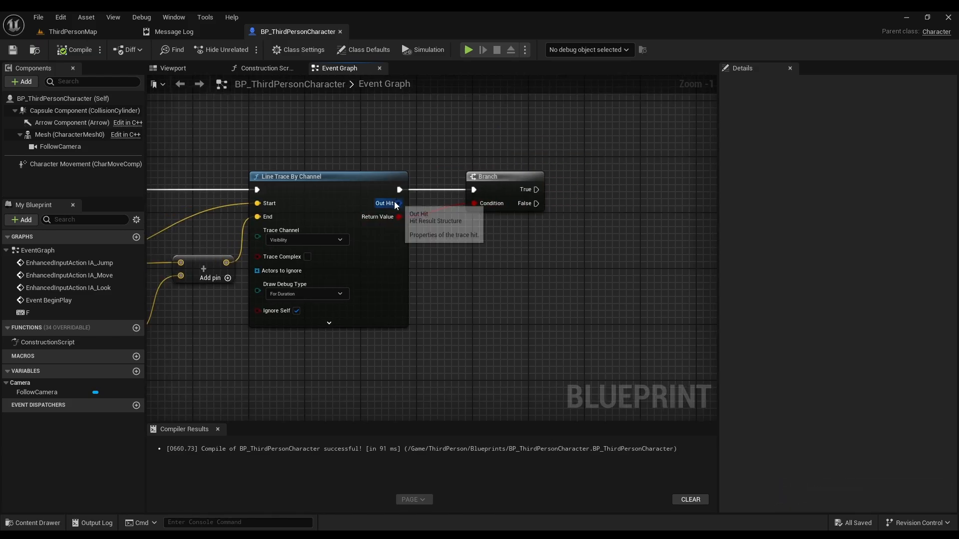
pyautogui.moveTo(396, 206)
pyautogui.mouseDown()
pyautogui.moveTo(490, 251)
pyautogui.moveTo(485, 259)
pyautogui.moveTo(489, 250)
pyautogui.mouseUp()
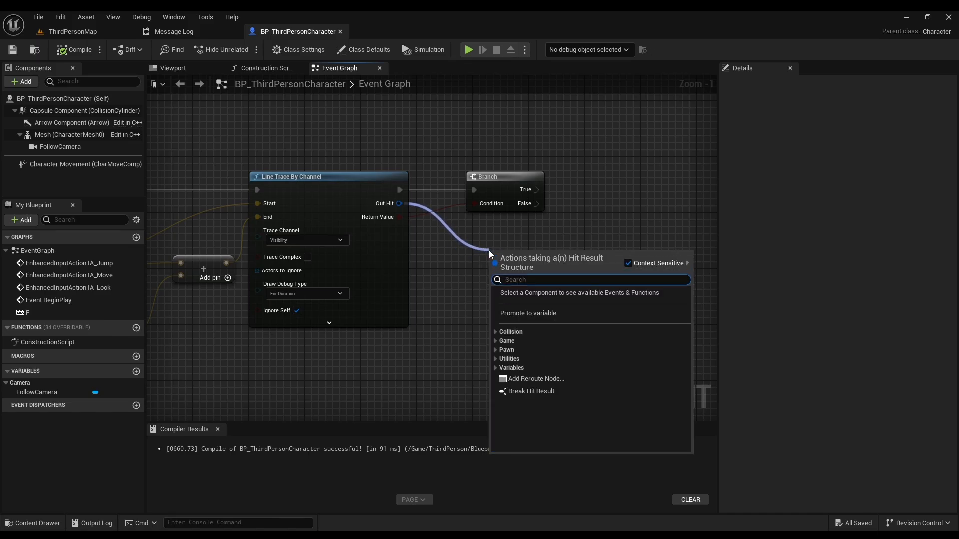
pyautogui.click(538, 391)
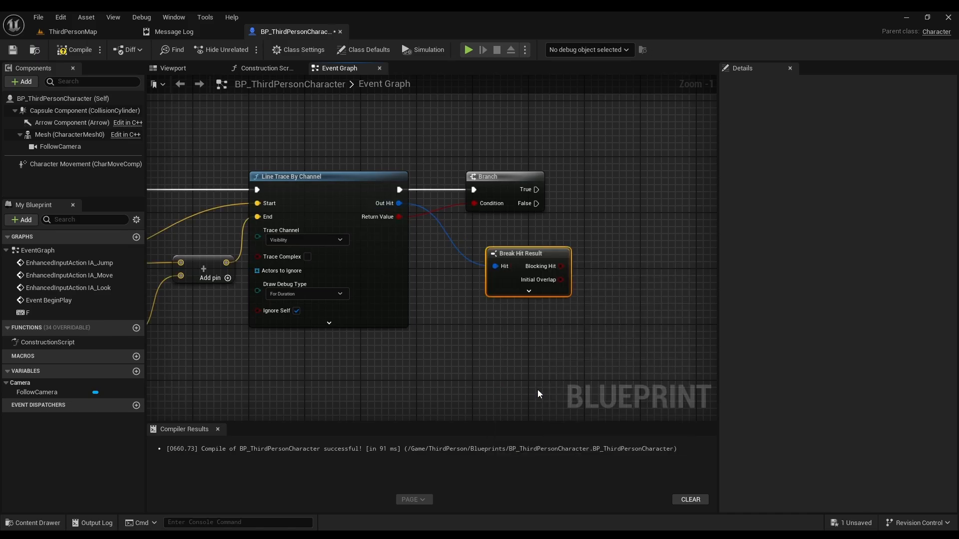
pyautogui.click(507, 270)
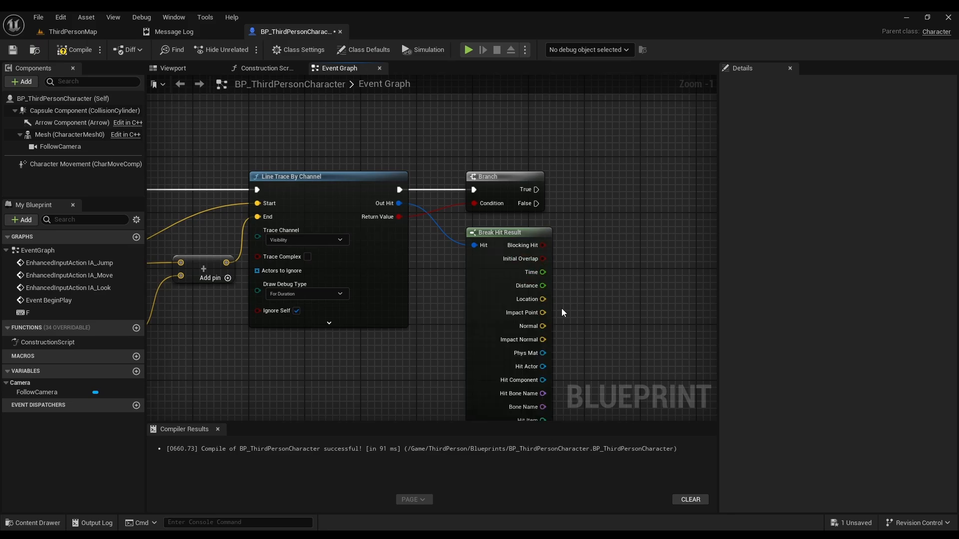
# Step: Compile and save the blueprint, and collapse the Break Hit Result node's unused outputs
pyautogui.moveTo(599, 357); pyautogui.dragTo(535, 341, button='right')
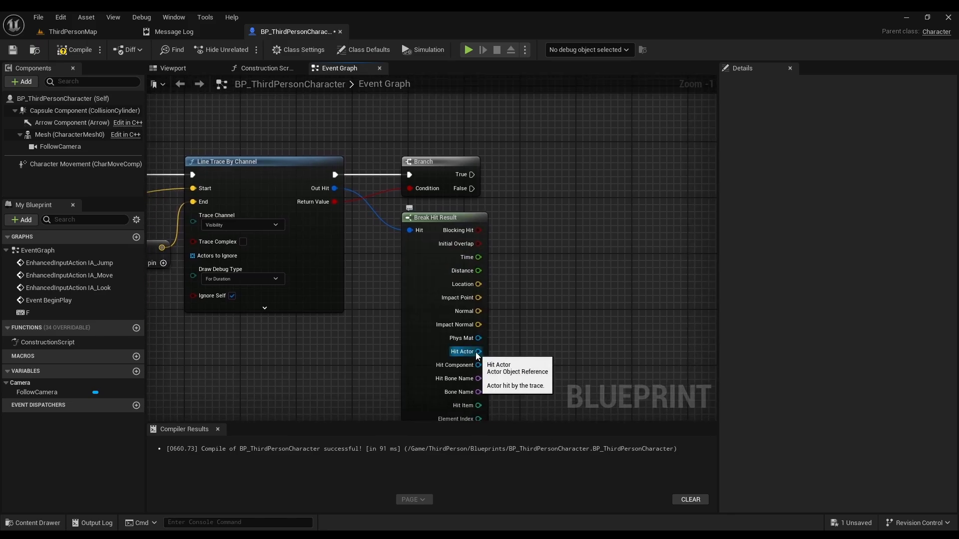
pyautogui.click(78, 51)
pyautogui.click(12, 50)
pyautogui.scroll(-1, 580, 366)
pyautogui.moveTo(573, 346); pyautogui.dragTo(546, 253, button='right')
pyautogui.click(451, 365)
pyautogui.scroll(2, 502, 314)
pyautogui.moveTo(477, 173); pyautogui.dragTo(545, 300, button='right')
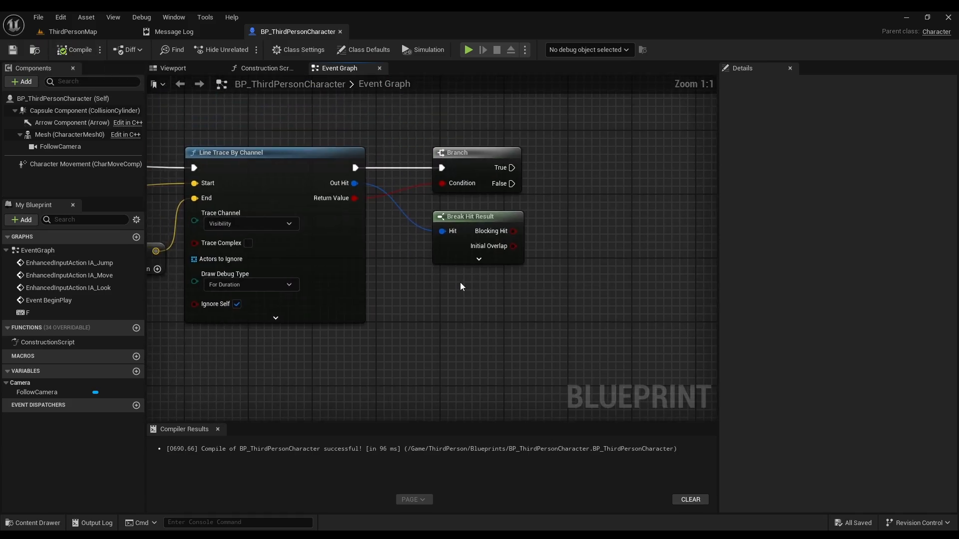
# Step: Review the complete line trace graph, recompile the blueprint and return to the ThirdPersonMap level
pyautogui.scroll(-1, 460, 283)
pyautogui.moveTo(430, 331); pyautogui.dragTo(655, 317, button='right')
pyautogui.scroll(-1, 355, 292)
pyautogui.moveTo(454, 333); pyautogui.dragTo(486, 327, button='right')
pyautogui.scroll(-1, 561, 331)
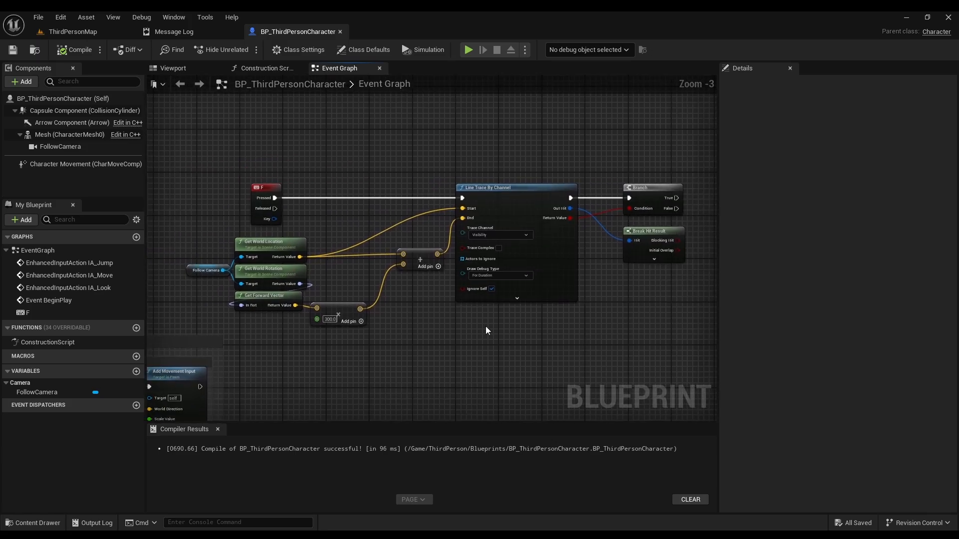
pyautogui.click(72, 49)
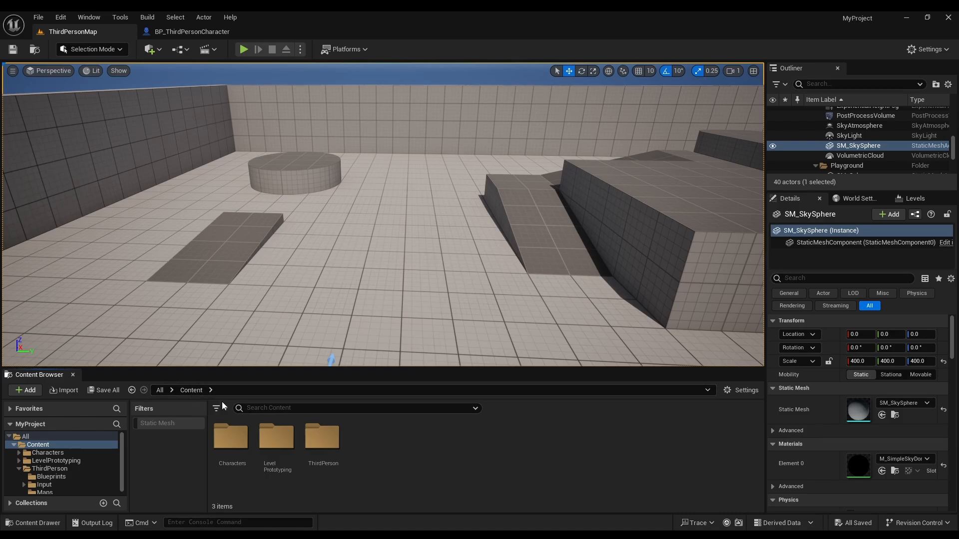
# Step: Create a folder named ElevatorSystem in the Content folder
pyautogui.rightClick(398, 463)
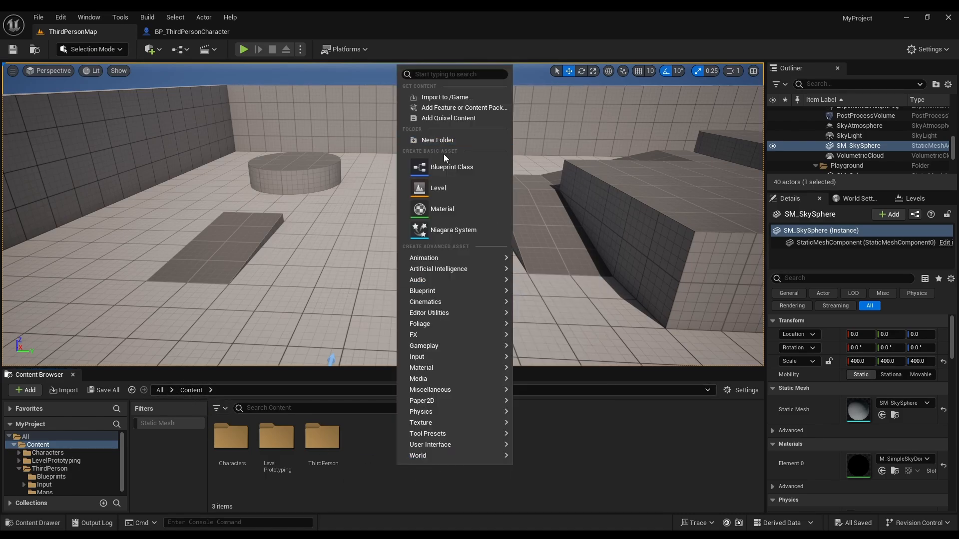
pyautogui.click(451, 142)
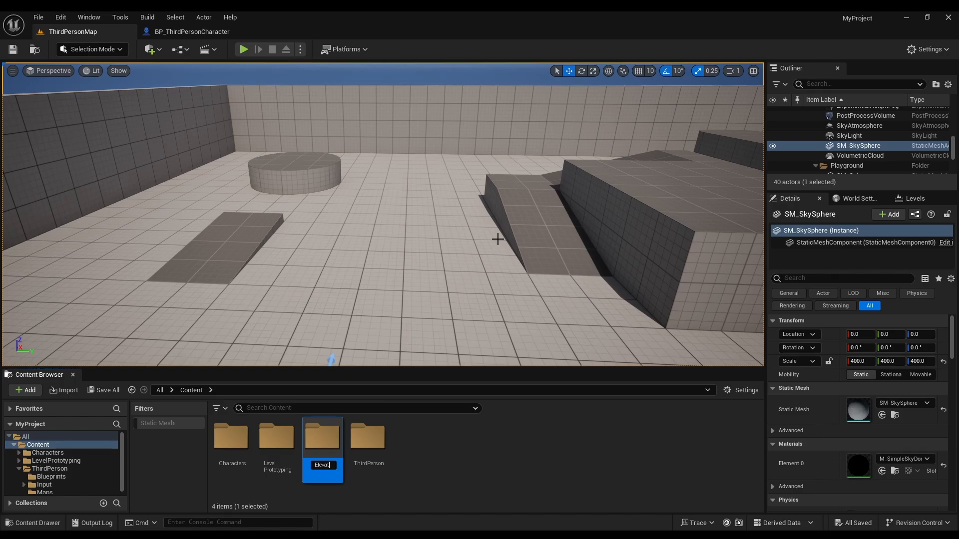
pyautogui.write('ElevatorSystem')
pyautogui.press('Return')
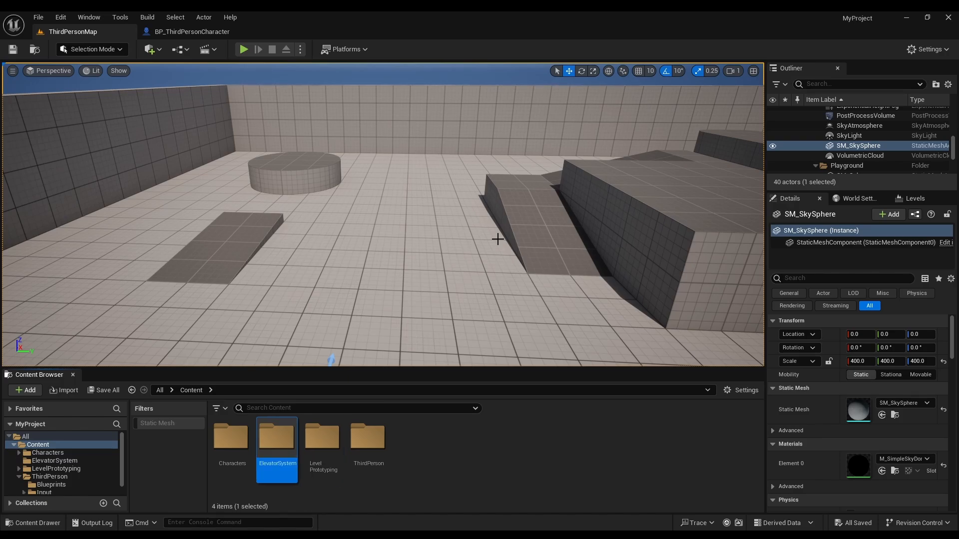
pyautogui.click(436, 471)
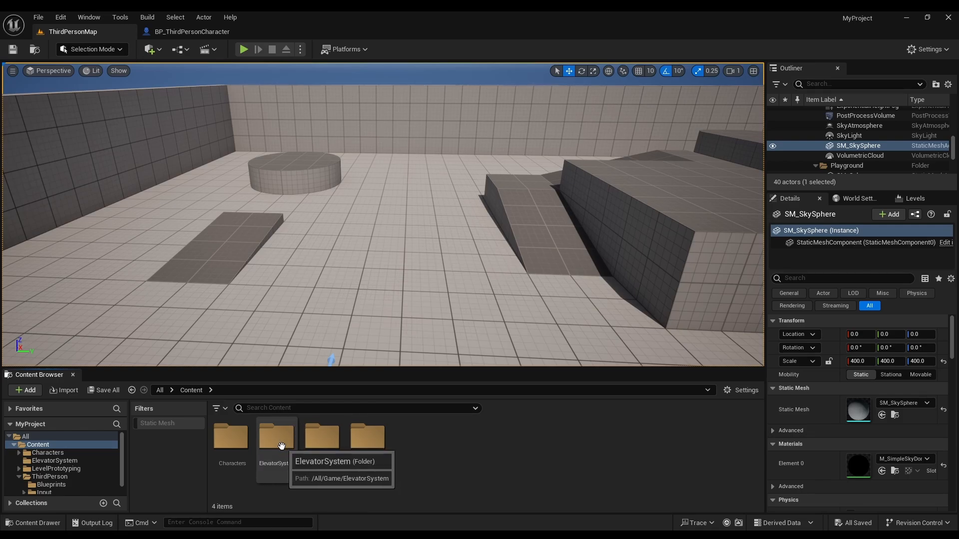
# Step: Create two subfolders named Mesh and Sounds inside the ElevatorSystem folder
pyautogui.click(264, 446)
pyautogui.doubleClick(264, 445)
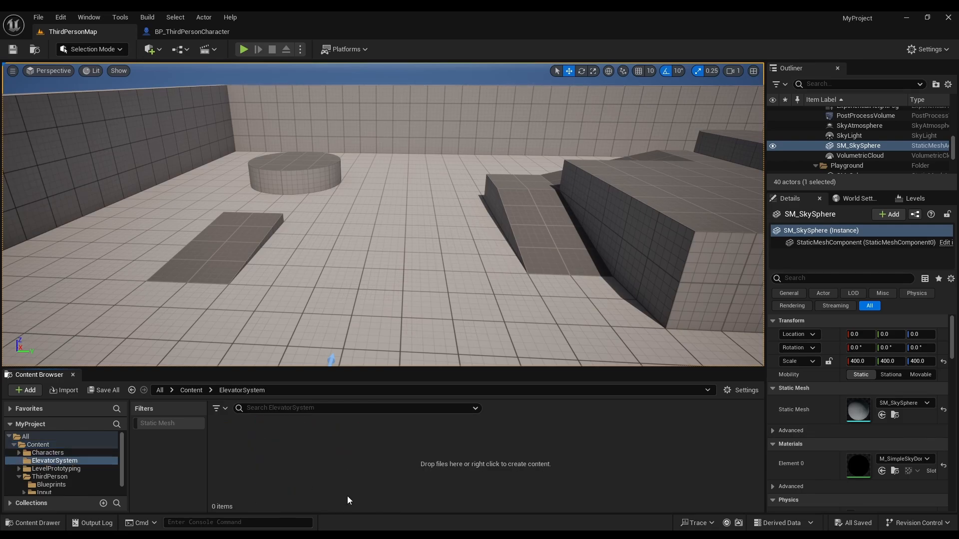
pyautogui.rightClick(257, 466)
pyautogui.click(321, 144)
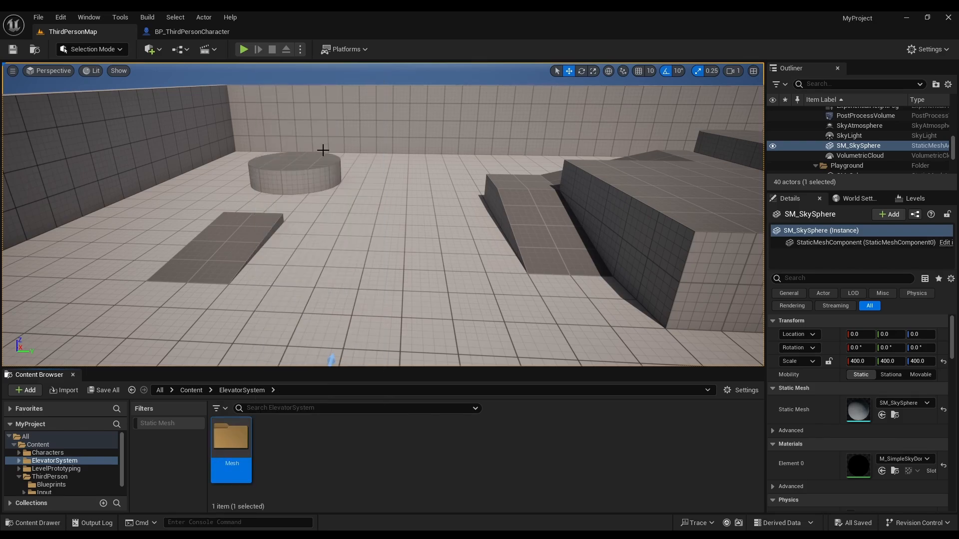
pyautogui.rightClick(322, 439)
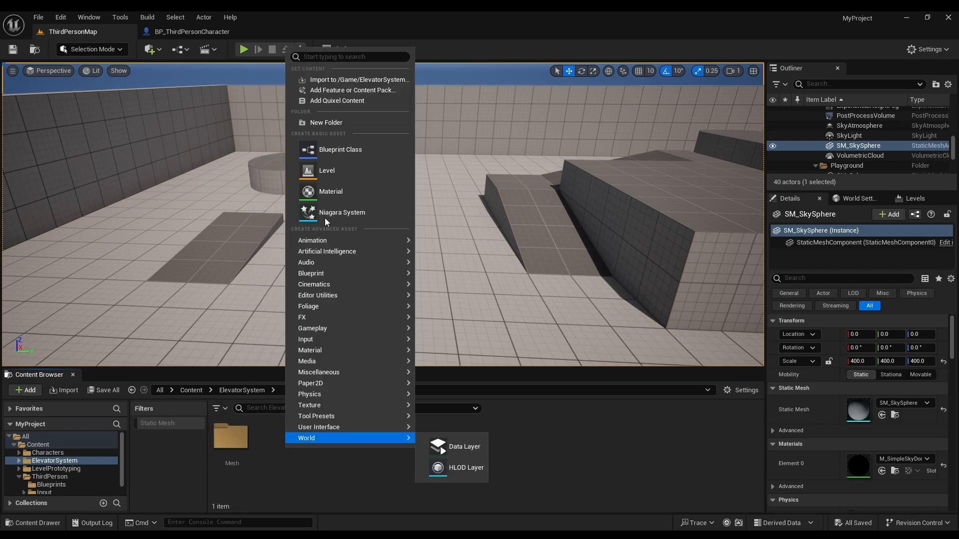
pyautogui.click(331, 121)
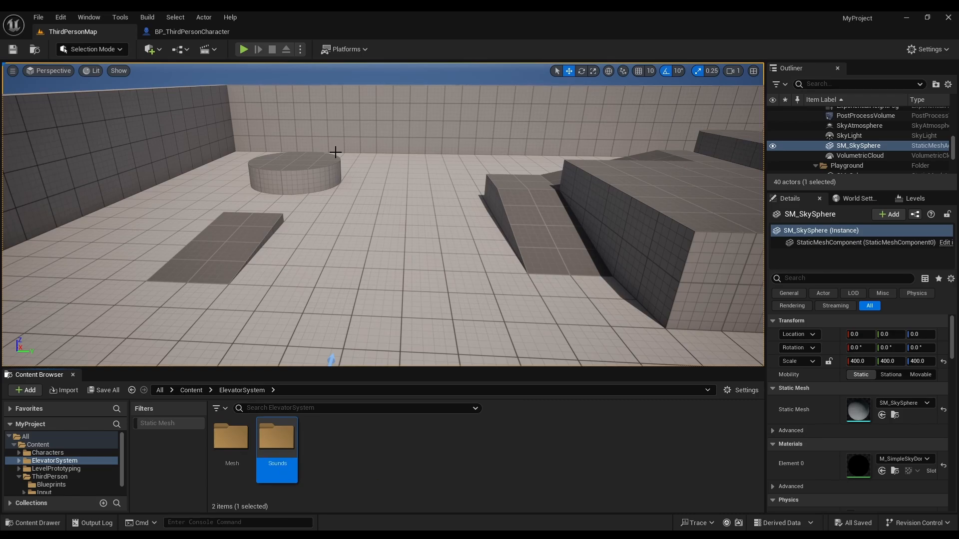
pyautogui.click(335, 461)
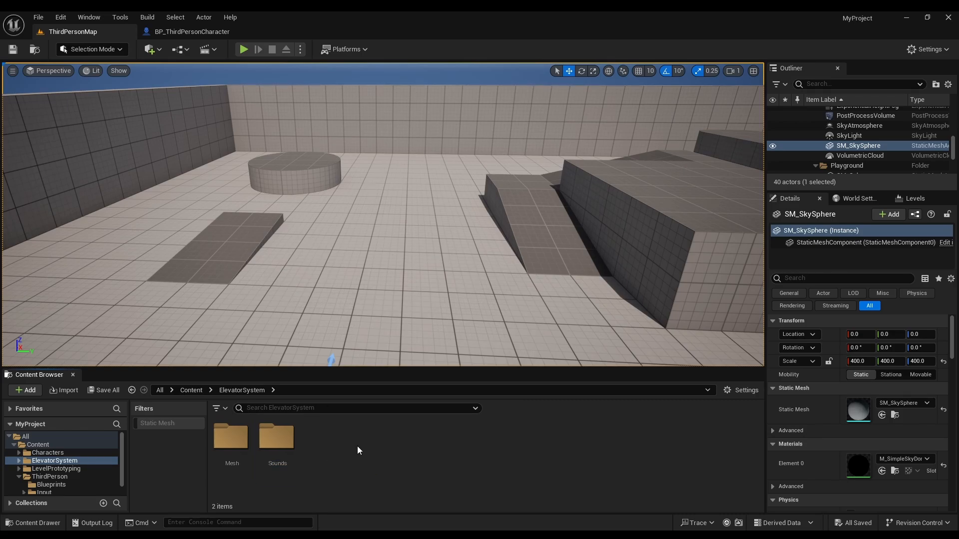
# Step: Import the Door1, Door2, Elevator and ElevatorButton static meshes into the Mesh folder with the default FBX options
pyautogui.doubleClick(231, 440)
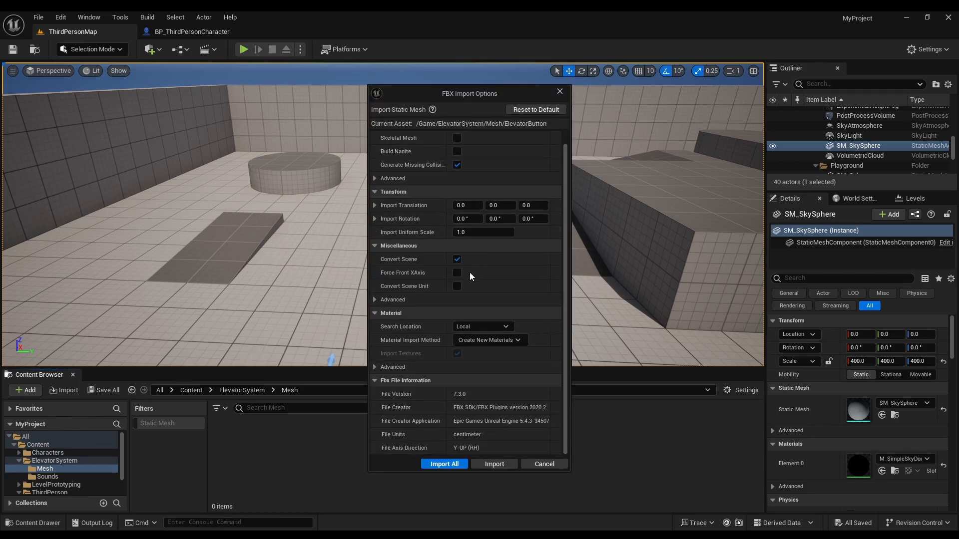
pyautogui.scroll(-2, 464, 342)
pyautogui.scroll(2, 416, 298)
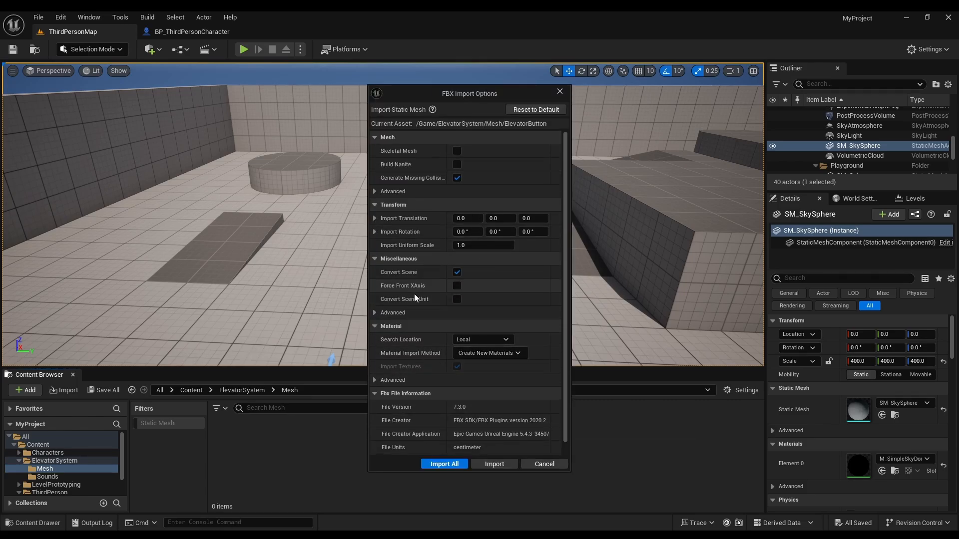
pyautogui.click(445, 464)
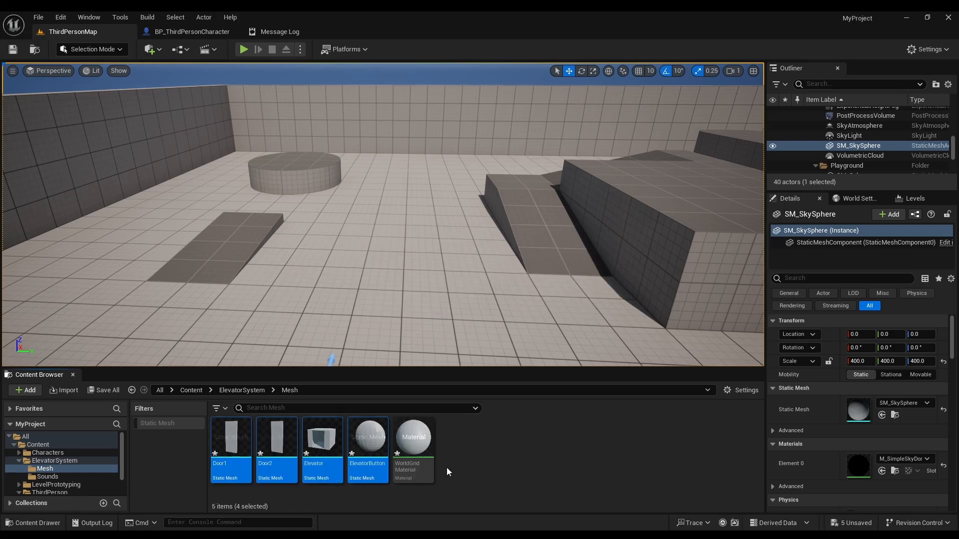
# Step: Force-delete the imported WorldGridMaterial from the Mesh folder
pyautogui.click(420, 447)
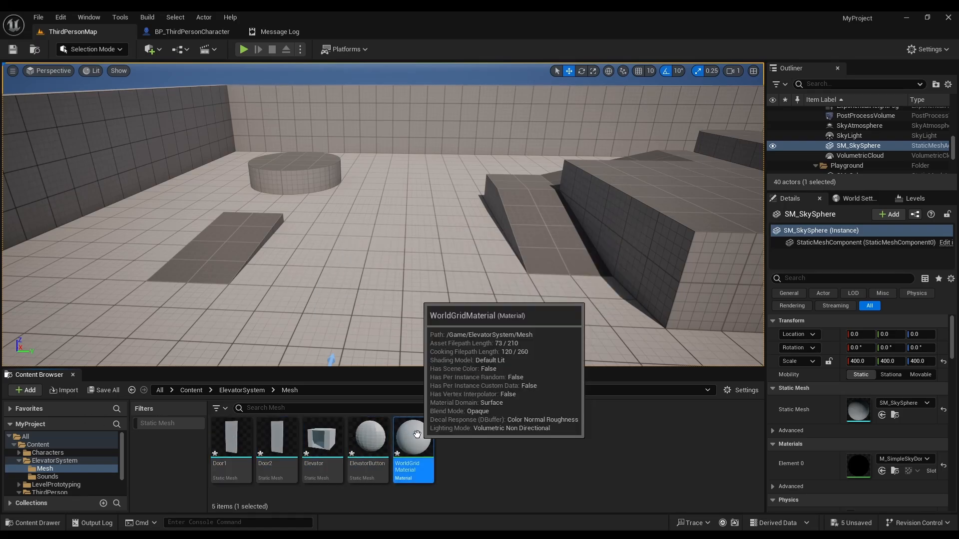
pyautogui.press('Delete')
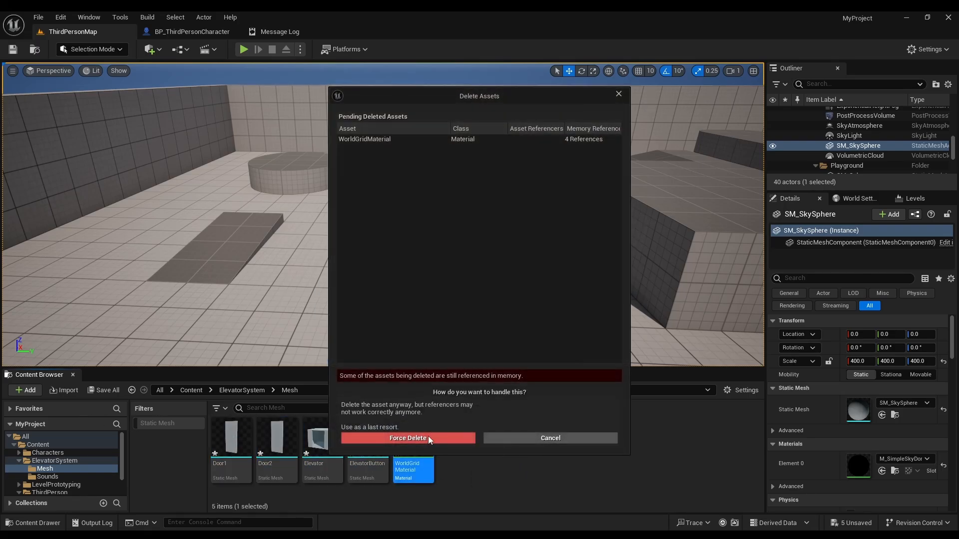
pyautogui.click(427, 436)
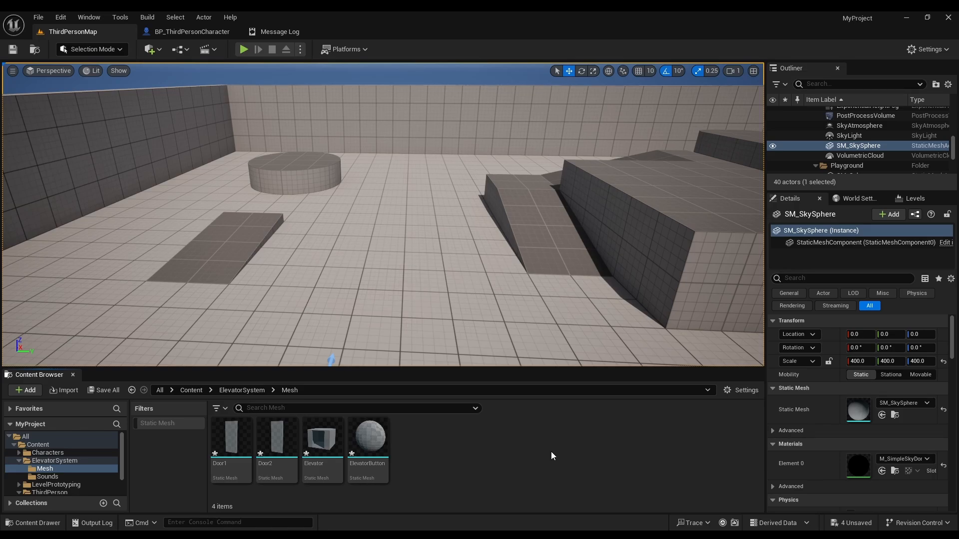
# Step: Open the Elevator static mesh and inspect its hollow cabin and door opening from the front
pyautogui.doubleClick(328, 446)
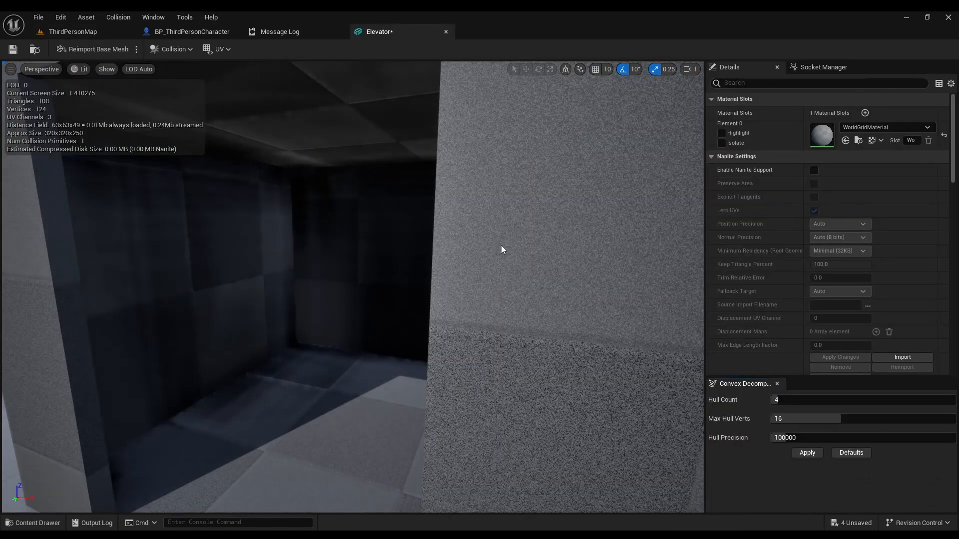
pyautogui.press('s')
pyautogui.moveTo(502, 245); pyautogui.dragTo(522, 267, button='right')
pyautogui.press('w')
pyautogui.press('w')
pyautogui.moveTo(350, 300); pyautogui.dragTo(320, 300)
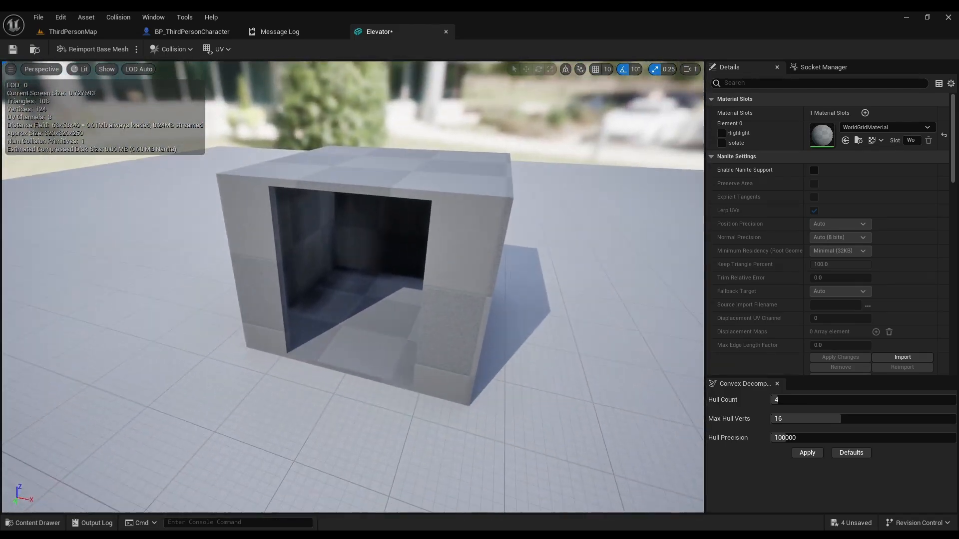
# Step: Place the Elevator mesh on the ThirdPersonMap floor near the player start
pyautogui.click(68, 30)
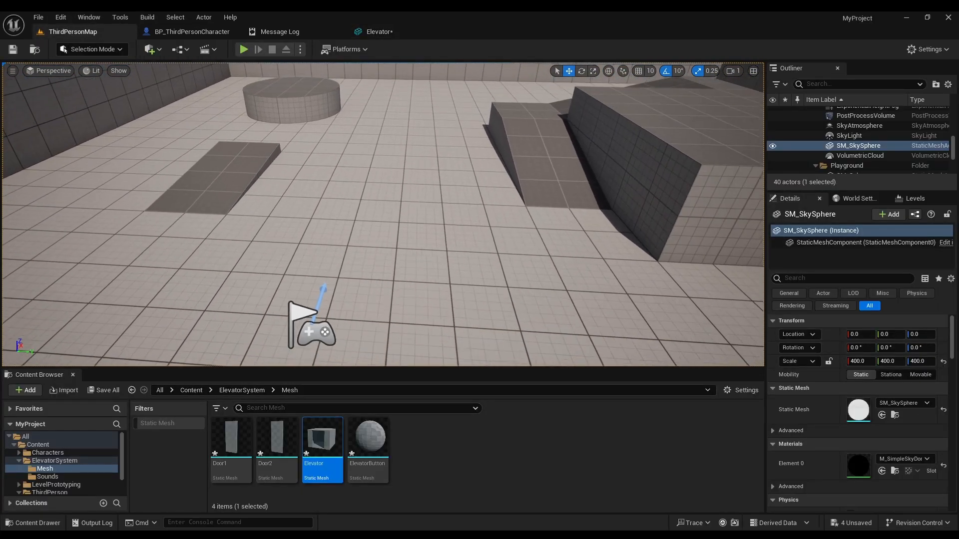
pyautogui.moveTo(281, 225); pyautogui.dragTo(282, 225, button='right')
pyautogui.moveTo(312, 432); pyautogui.dragTo(370, 209)
pyautogui.keyDown('alt'); pyautogui.moveTo(511, 254); pyautogui.dragTo(425, 256); pyautogui.keyUp('alt')
# Step: Play-test the level to check the placed elevator's collision, and frame the mesh after stopping
pyautogui.click(244, 50)
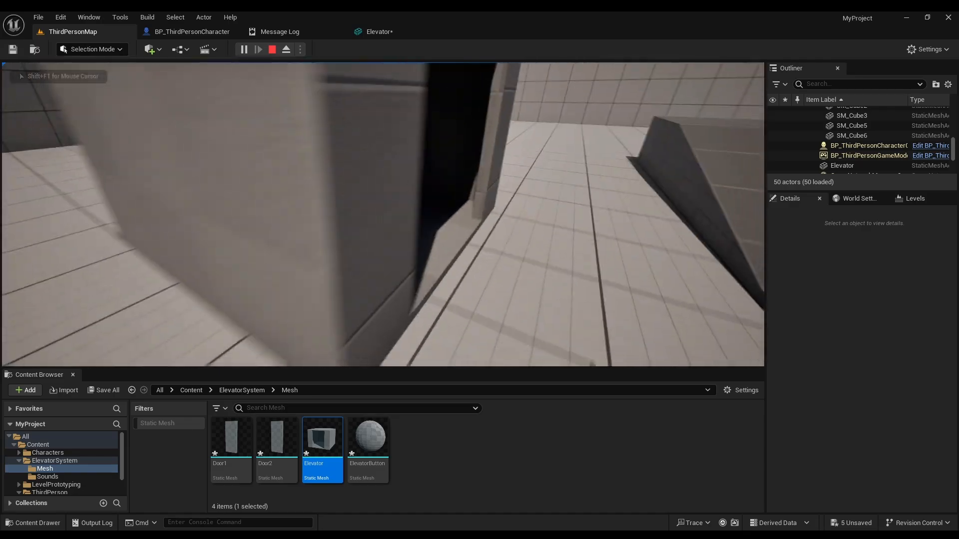
pyautogui.press('Escape')
pyautogui.press('f')
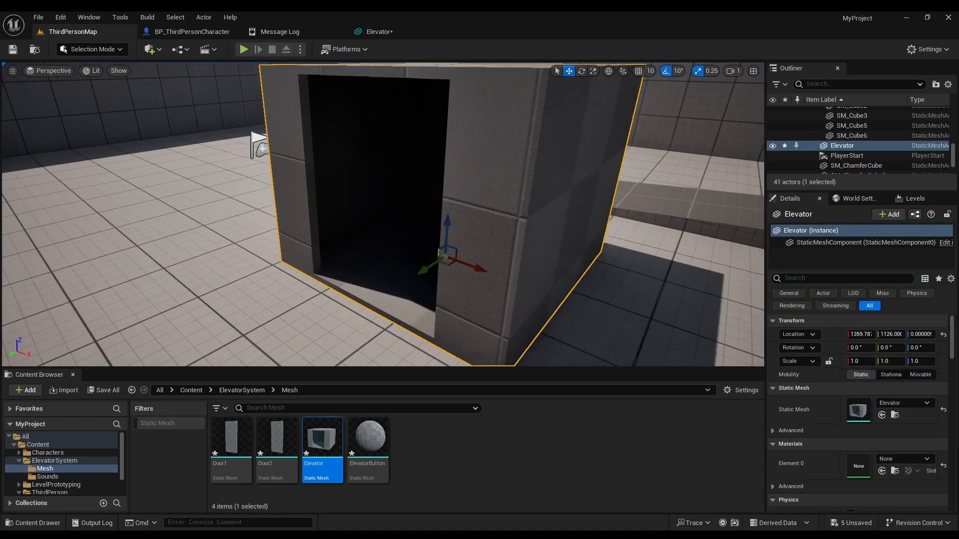
# Step: Remove the Elevator mesh's existing collision and add a box simplified collision
pyautogui.click(380, 32)
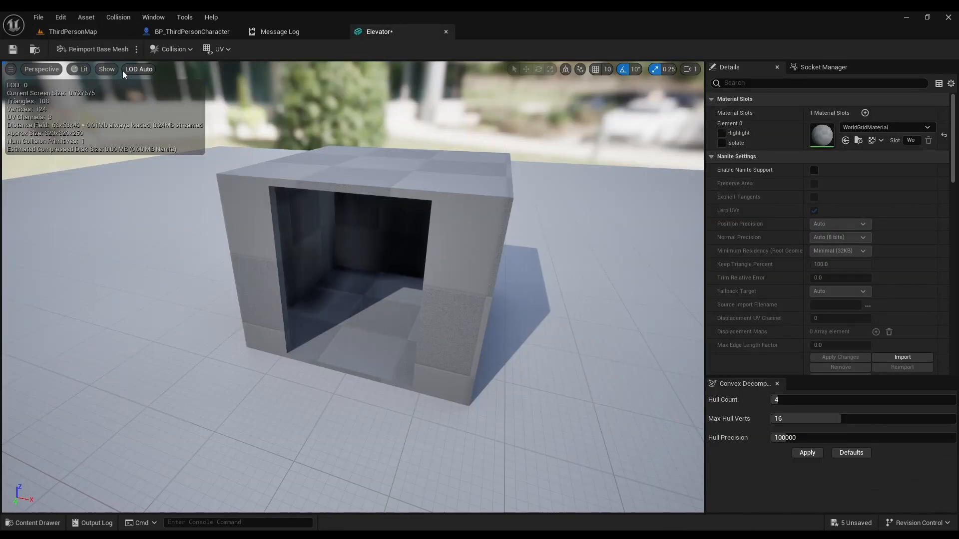
pyautogui.click(171, 48)
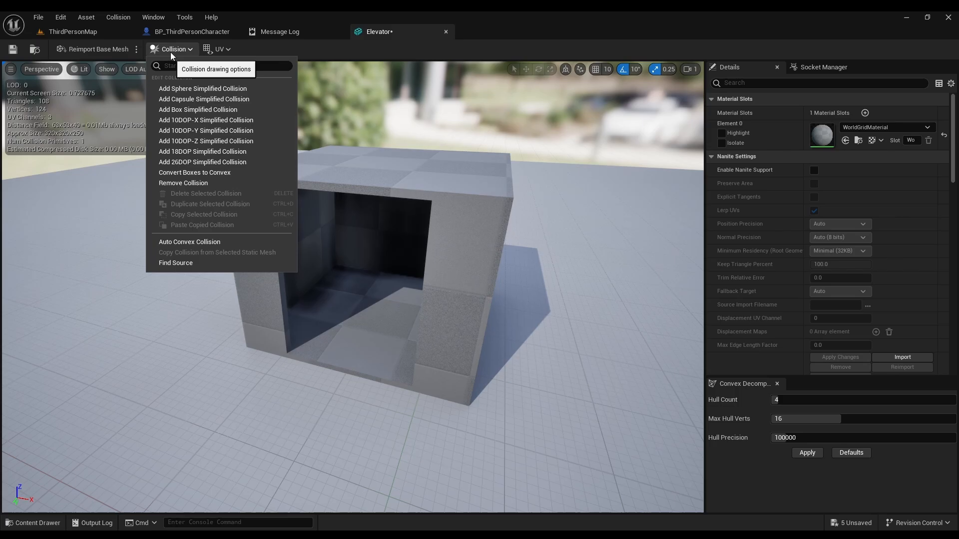
pyautogui.click(191, 187)
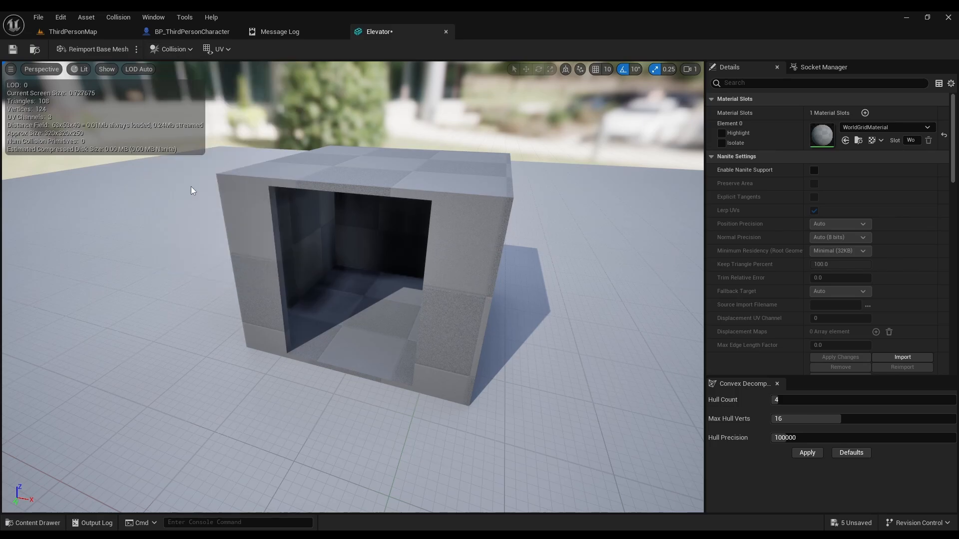
pyautogui.click(168, 48)
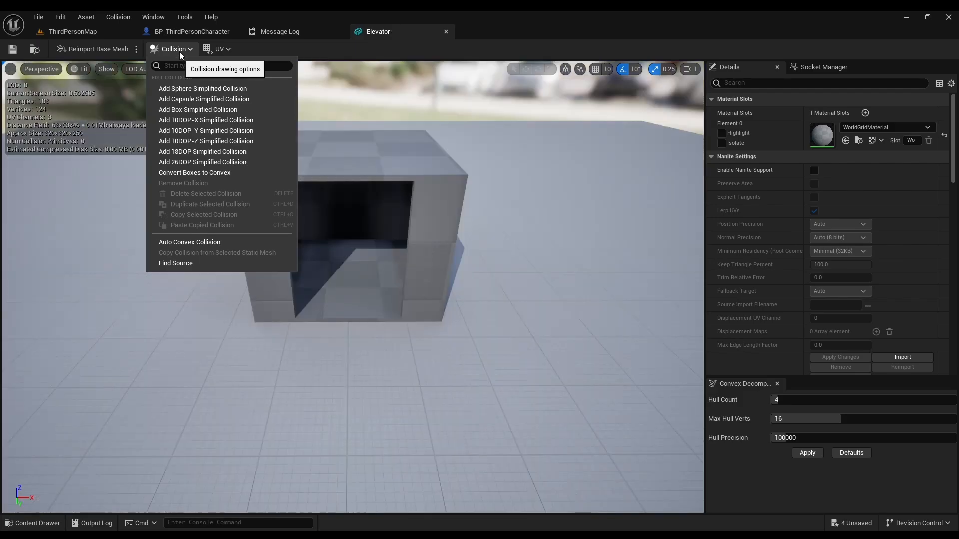
pyautogui.click(189, 109)
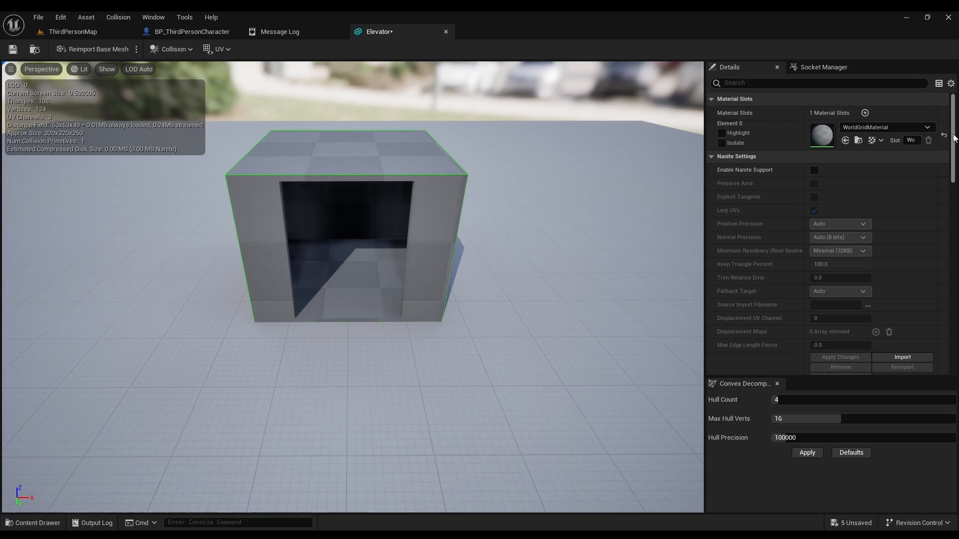
# Step: Set the Elevator mesh's Collision Complexity to Use Complex Collision As Simple, save it, and close the mesh editor and the message log
pyautogui.moveTo(954, 139); pyautogui.dragTo(954, 292)
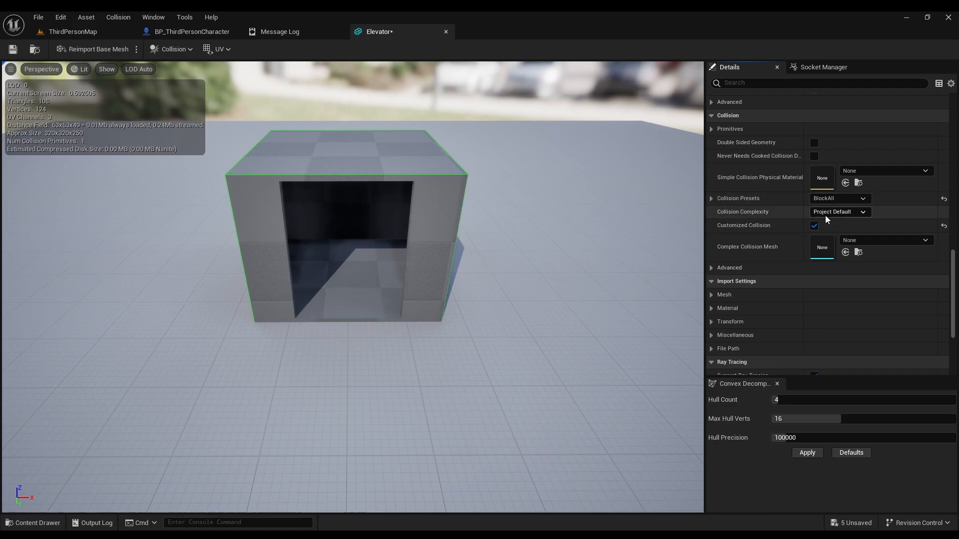
pyautogui.click(841, 212)
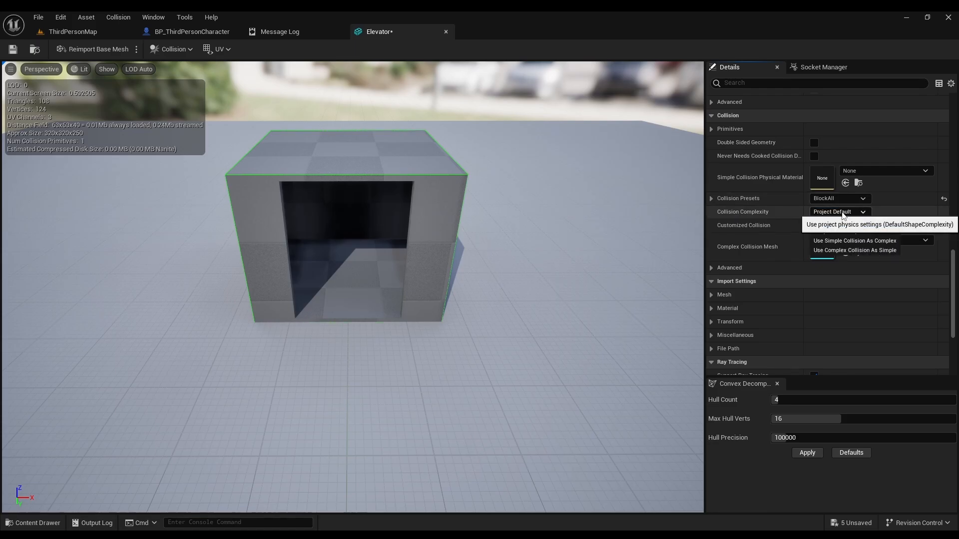
pyautogui.click(844, 251)
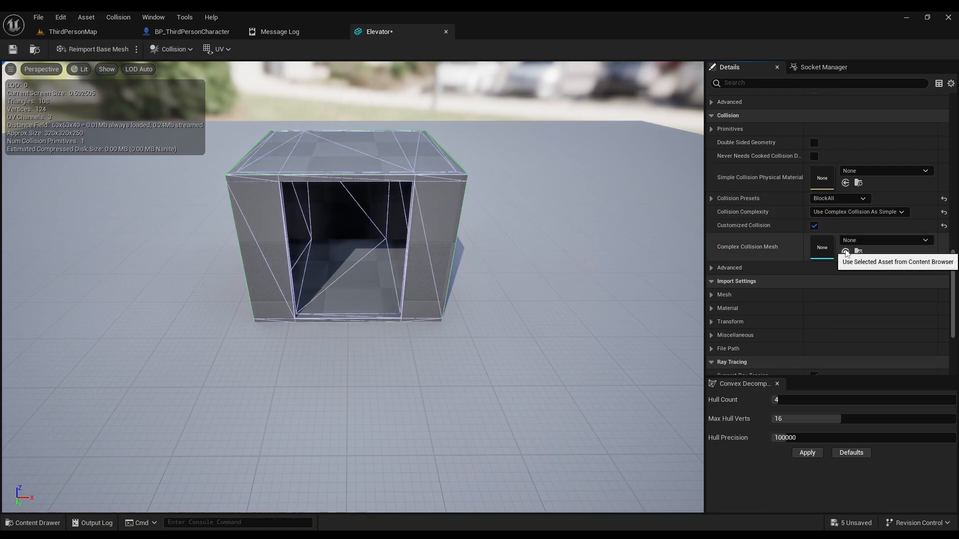
pyautogui.click(14, 51)
pyautogui.click(446, 31)
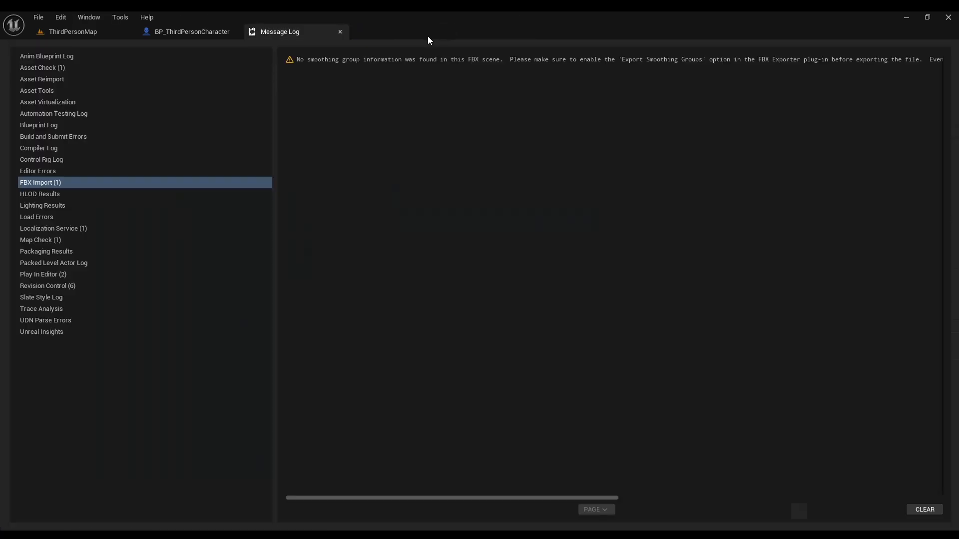
pyautogui.click(338, 31)
# Step: Play-test the level again by walking inside the placed elevator
pyautogui.click(73, 31)
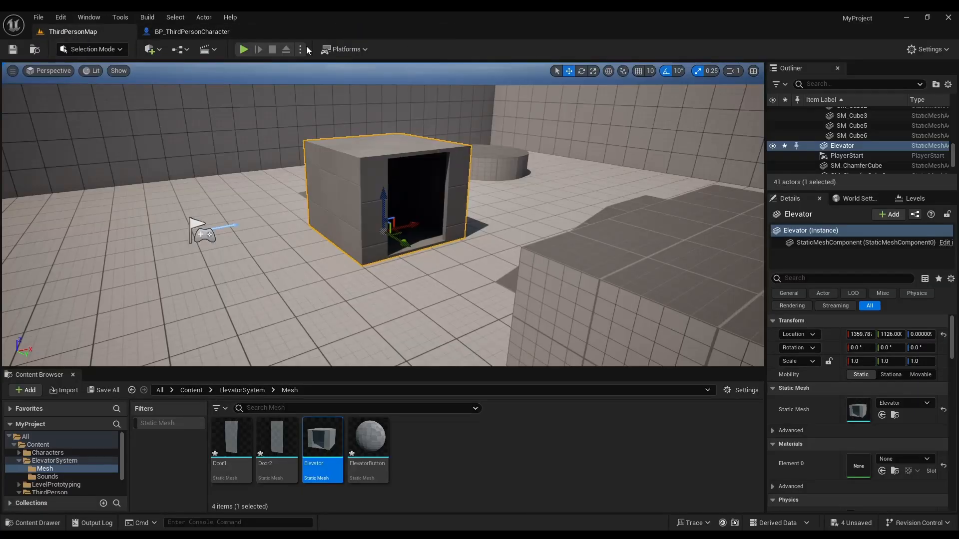
pyautogui.click(248, 48)
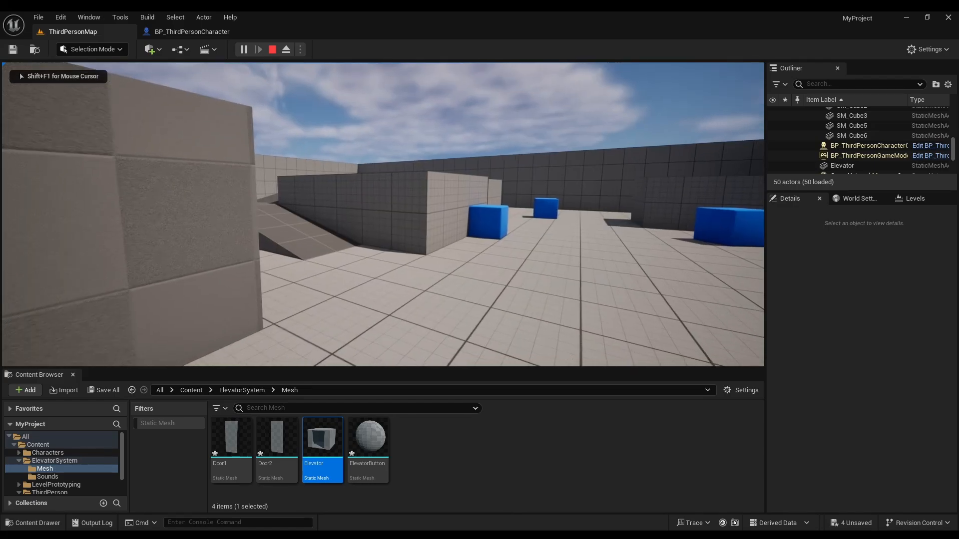
pyautogui.press('w')
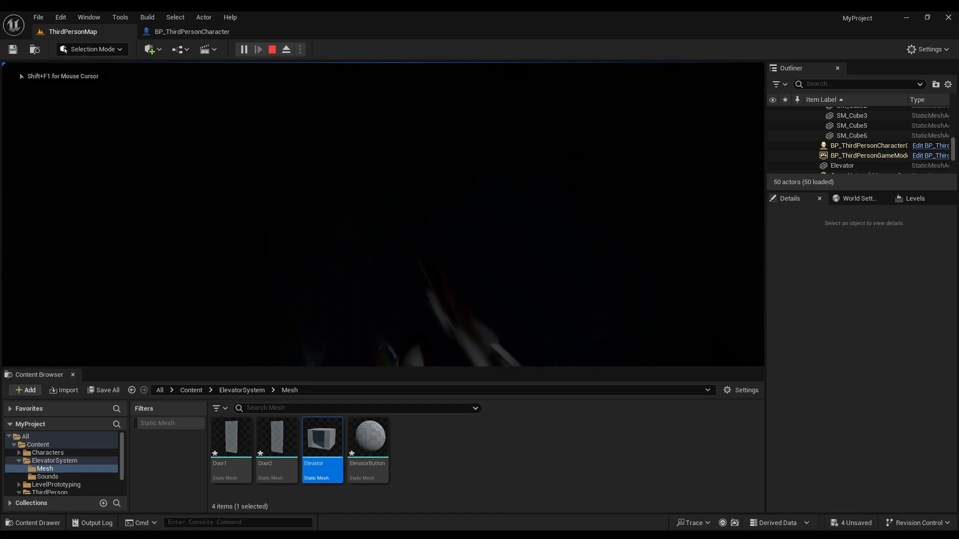
pyautogui.press('w')
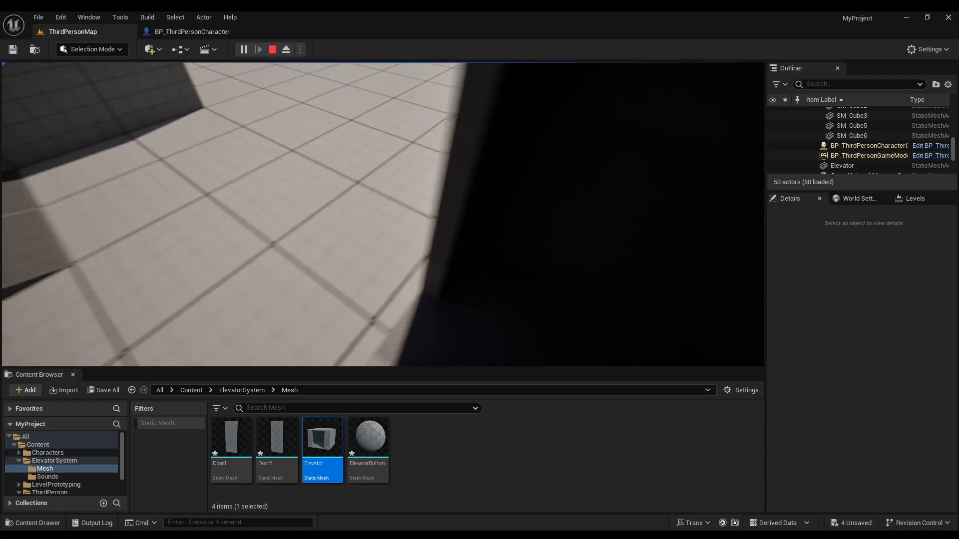
pyautogui.press('Escape')
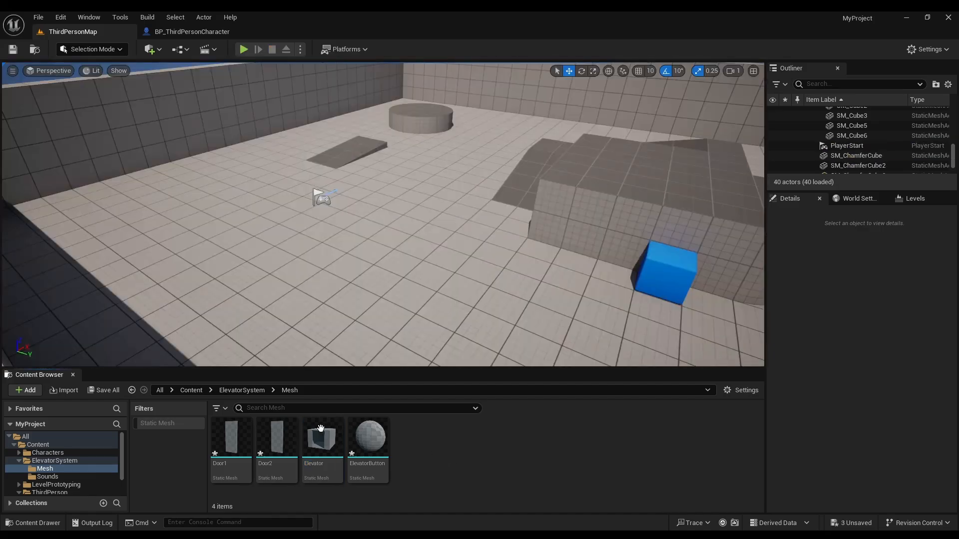
# Step: Import the ElevatorDing and Humming Sound audio files into the ElevatorSystem Sounds folder
pyautogui.click(253, 394)
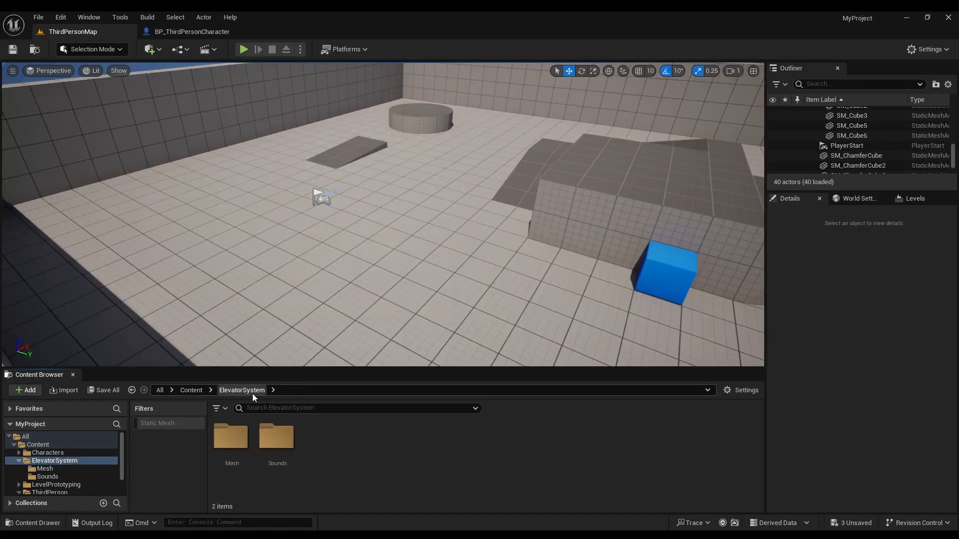
pyautogui.doubleClick(277, 437)
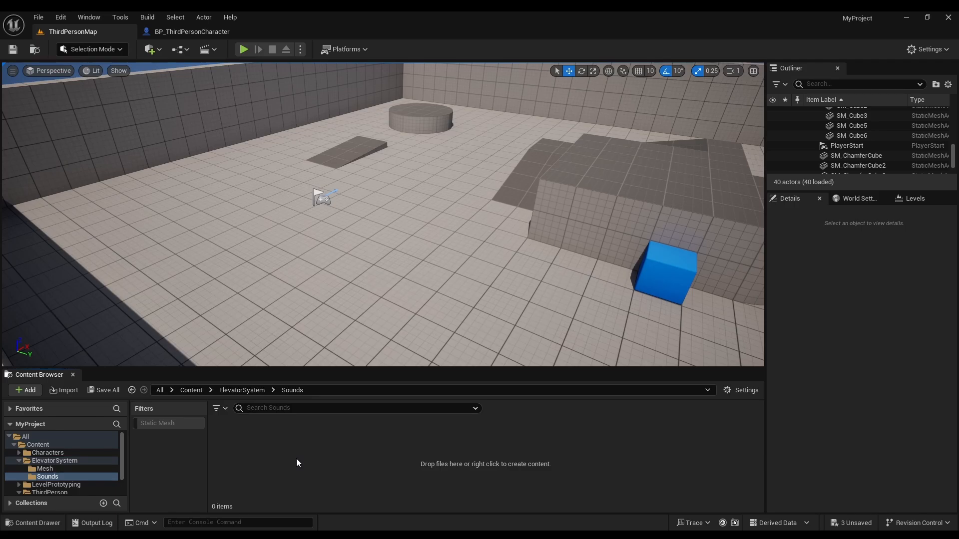
pyautogui.hotkey('ctrl', 'v')
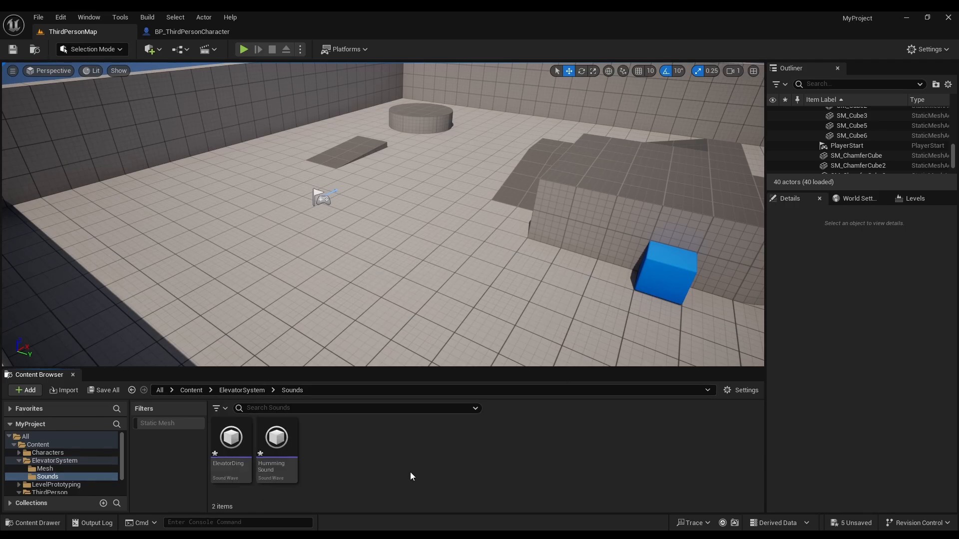
# Step: Create an Actor Blueprint named BP_Elevator in the ElevatorSystem folder and open it for editing
pyautogui.click(242, 390)
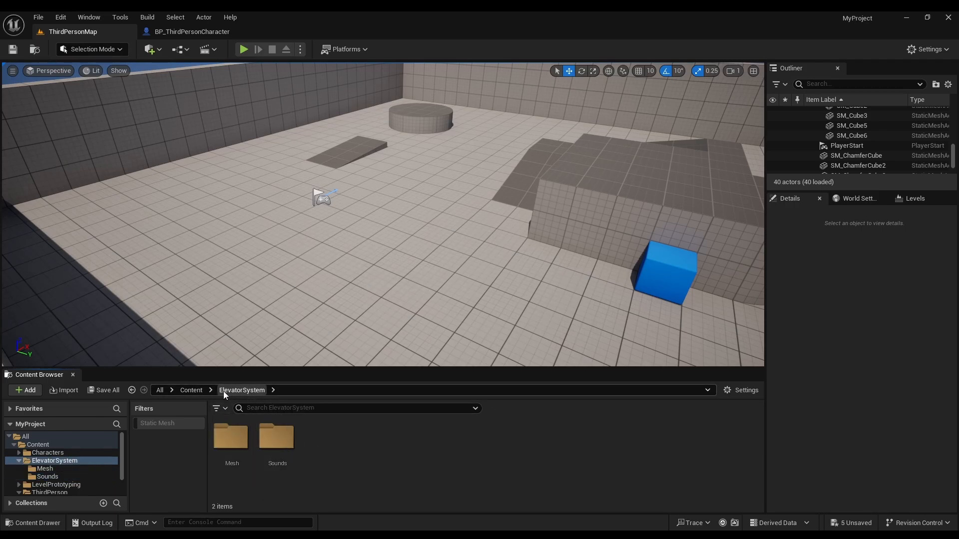
pyautogui.rightClick(328, 450)
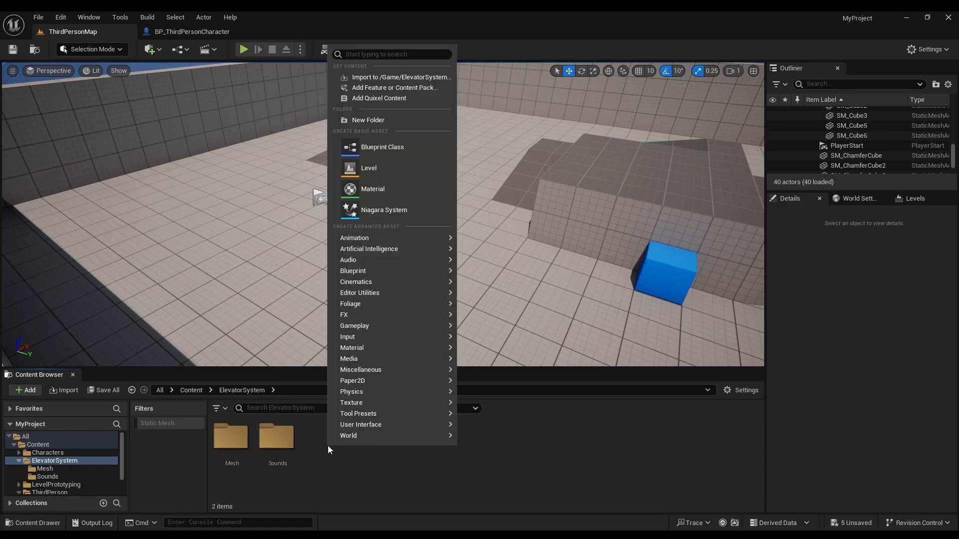
pyautogui.click(373, 151)
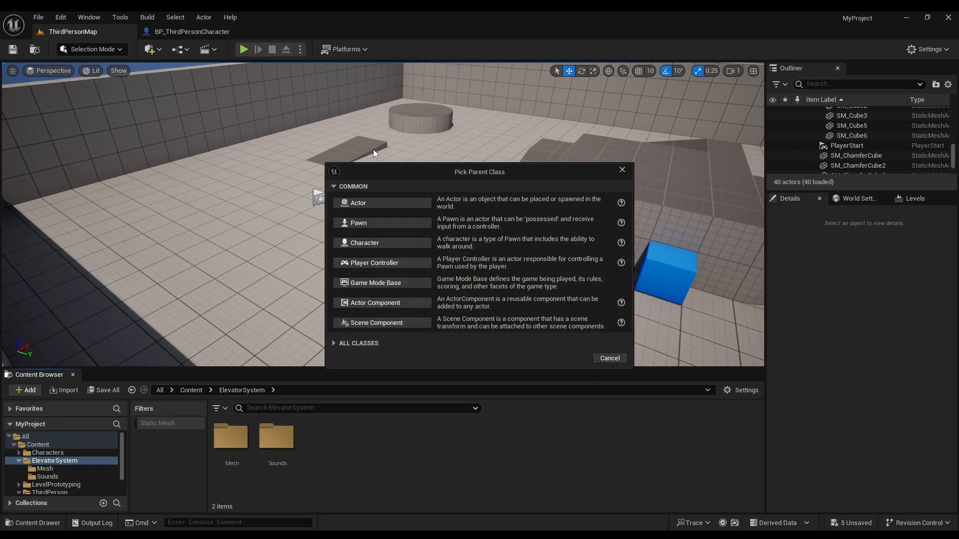
pyautogui.click(370, 202)
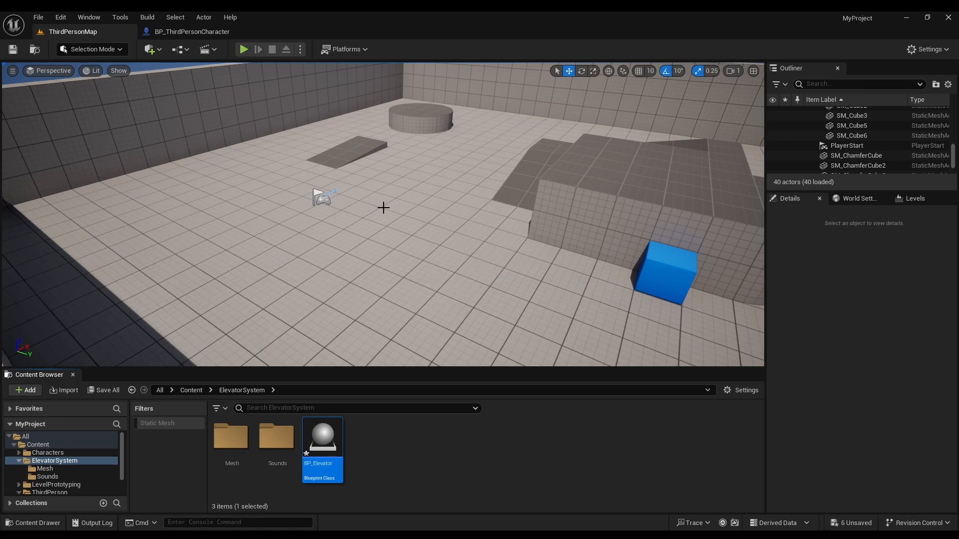
pyautogui.click(445, 493)
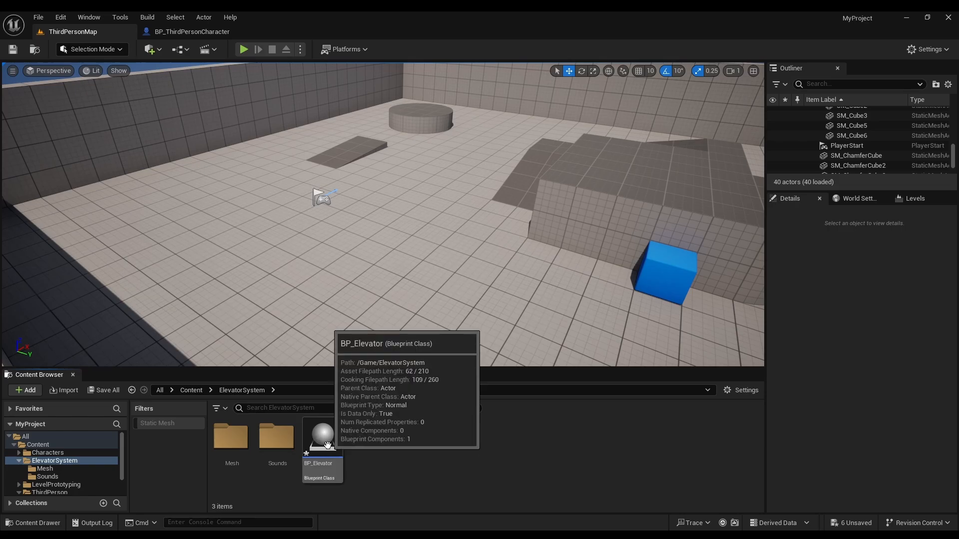
pyautogui.doubleClick(328, 444)
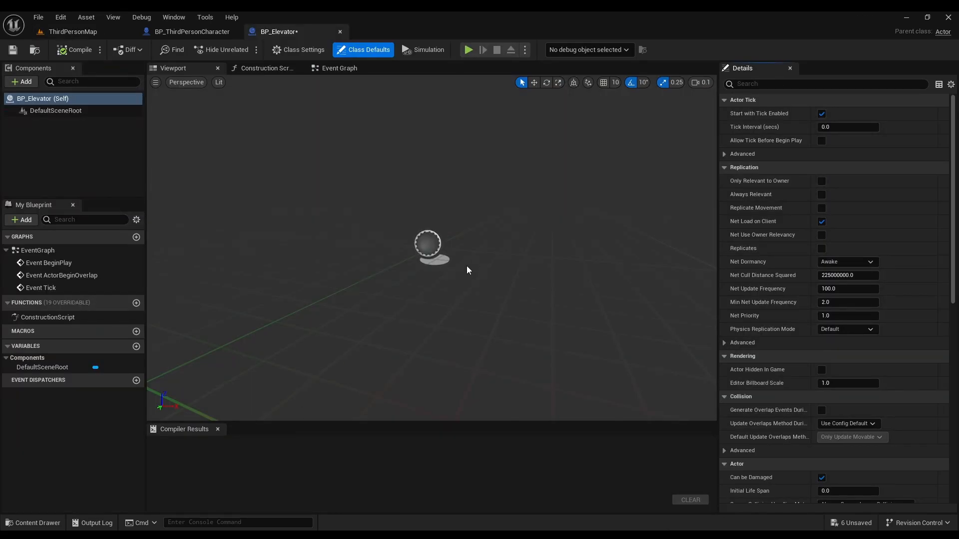
pyautogui.click(37, 178)
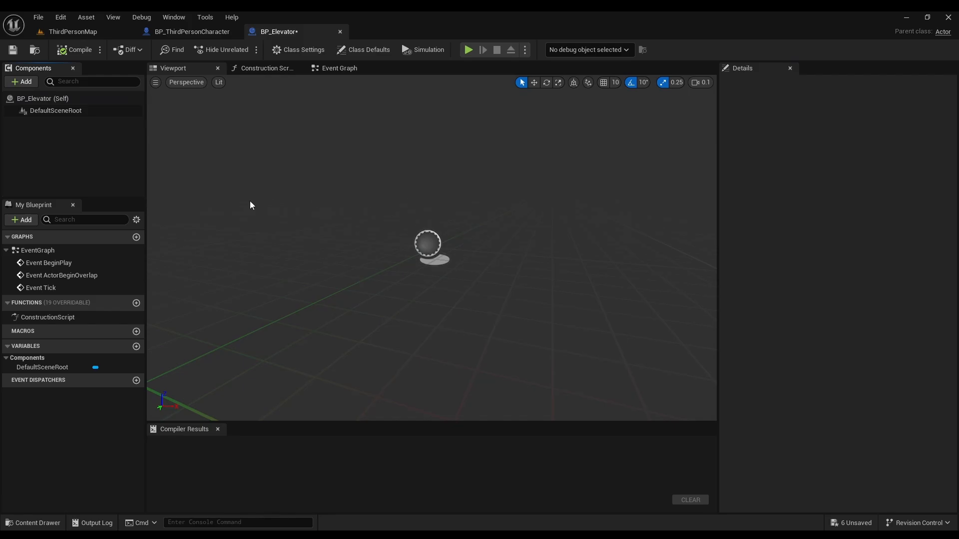
# Step: Place BP_Elevator on the open floor of ThirdPersonMap near the player start and save the map
pyautogui.click(73, 33)
pyautogui.moveTo(428, 218); pyautogui.dragTo(430, 240, button='right')
pyautogui.press('w')
pyautogui.moveTo(305, 449); pyautogui.dragTo(371, 334)
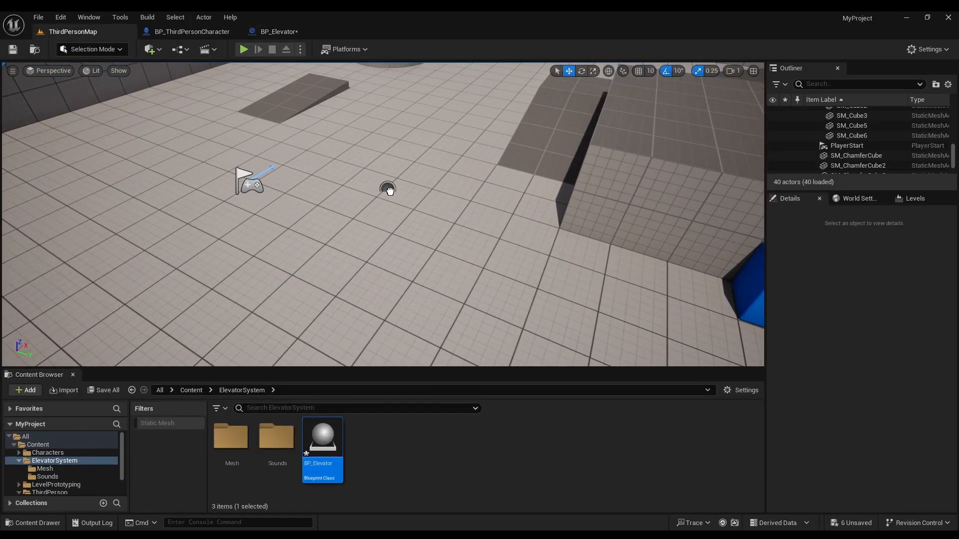
pyautogui.moveTo(389, 190); pyautogui.dragTo(390, 192)
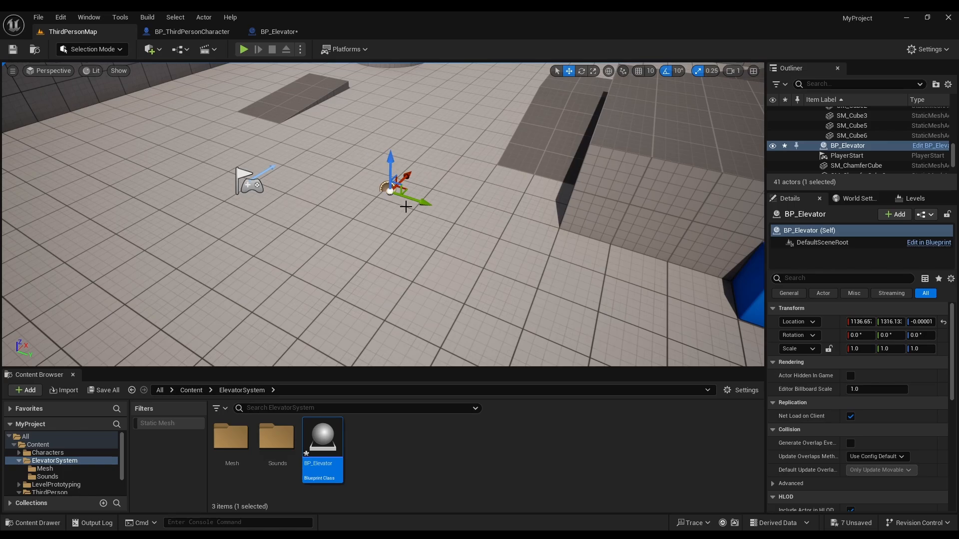
pyautogui.press('w')
pyautogui.moveTo(405, 207); pyautogui.dragTo(410, 195, button='right')
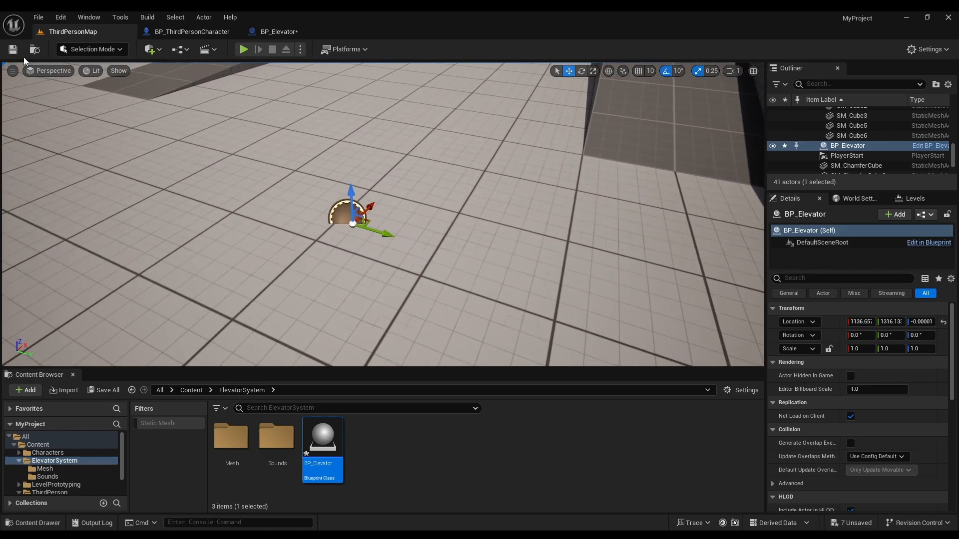
pyautogui.click(12, 49)
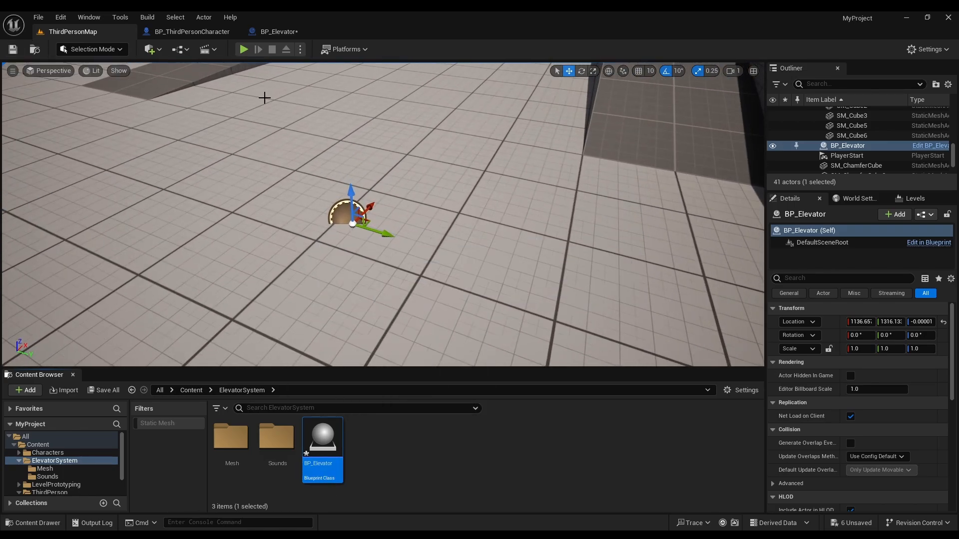
# Step: Add a Static Mesh component named Elevator to the BP_Elevator blueprint
pyautogui.click(274, 31)
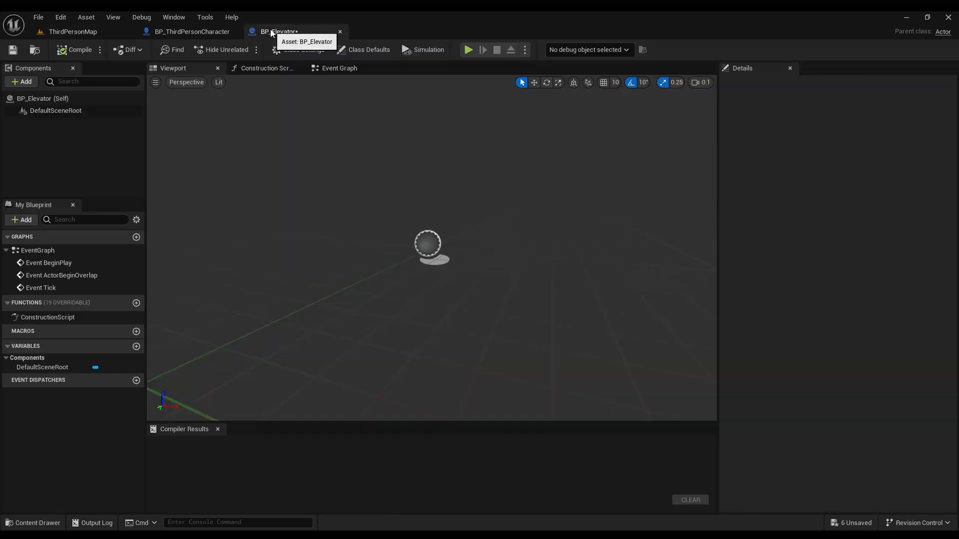
pyautogui.click(26, 81)
pyautogui.write('staticx m')
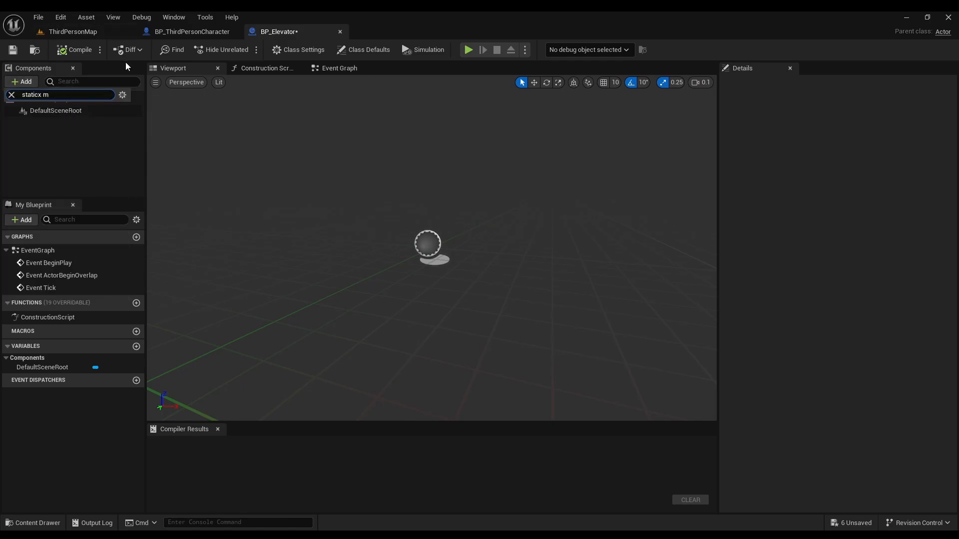
pyautogui.press('BackSpace')
pyautogui.write('mesh')
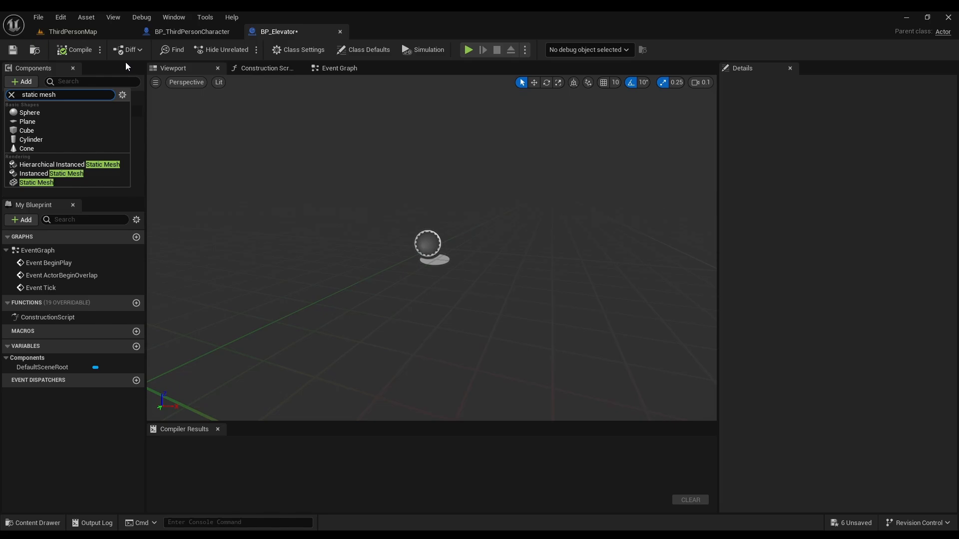
pyautogui.click(99, 182)
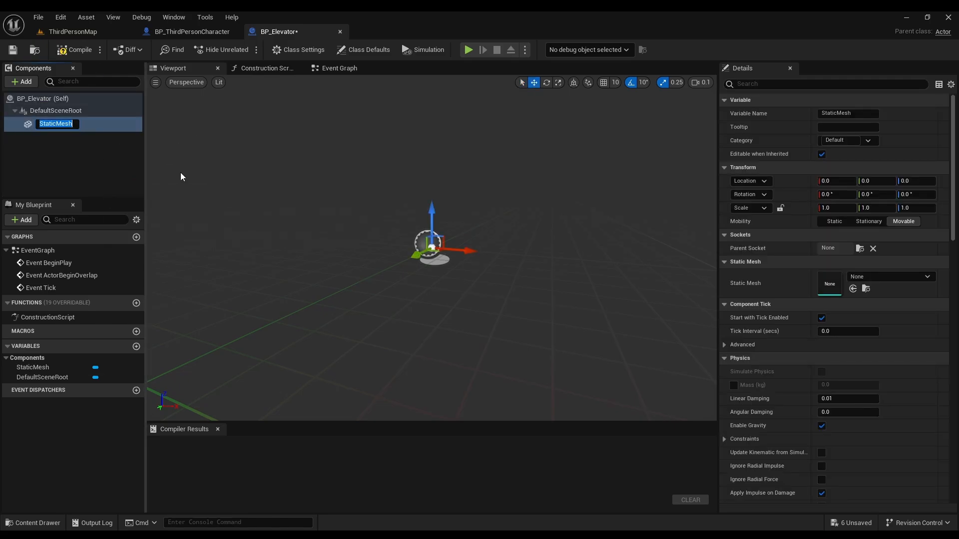
pyautogui.write('Elevator')
pyautogui.press('Return')
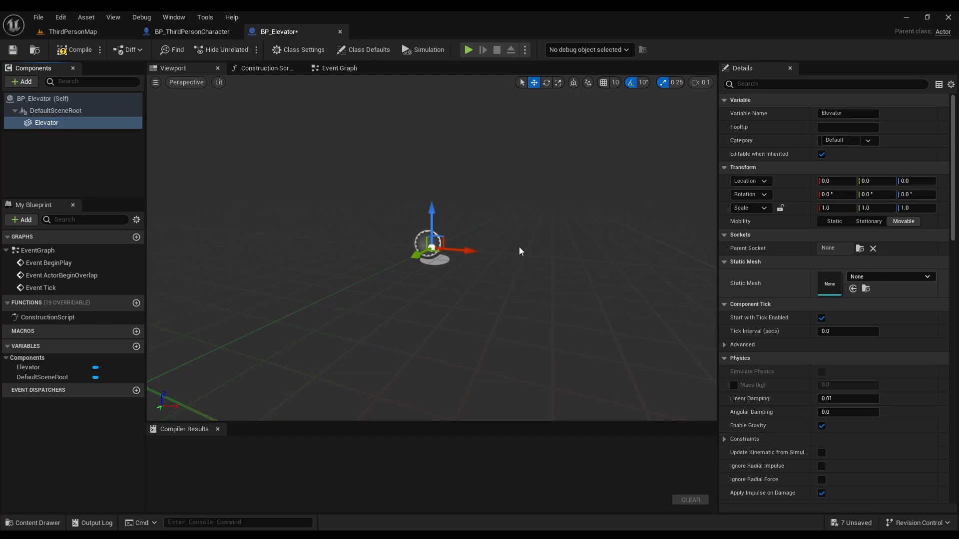
# Step: Assign the Elevator static mesh to the Elevator component
pyautogui.click(879, 276)
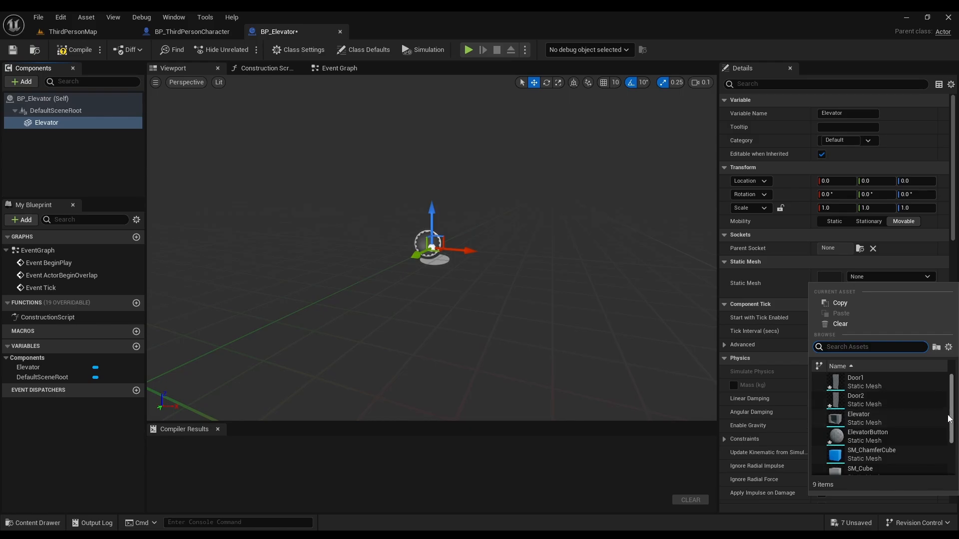
pyautogui.click(916, 423)
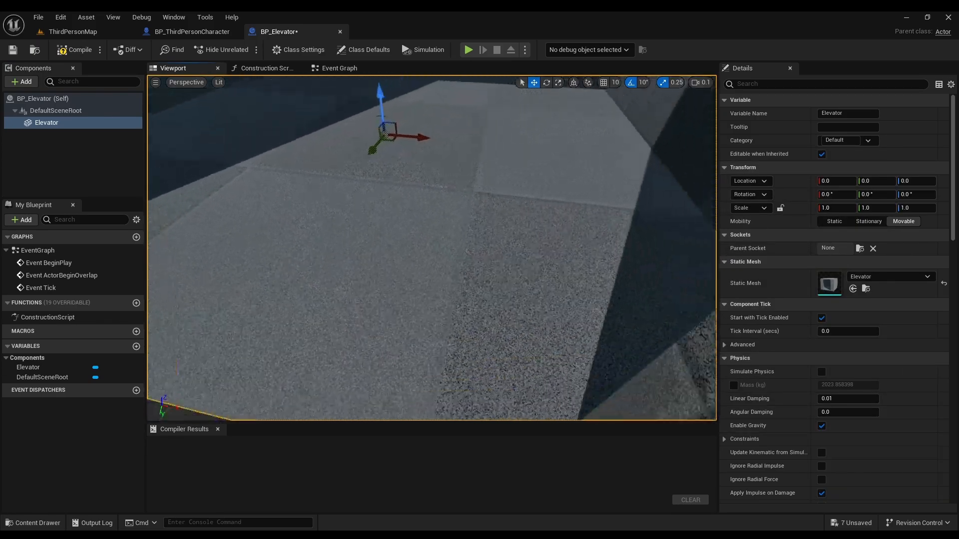
pyautogui.press('s')
pyautogui.moveTo(607, 225); pyautogui.dragTo(612, 206, button='right')
# Step: Add a Static Mesh component named Door1 as a child of the Elevator component
pyautogui.click(37, 82)
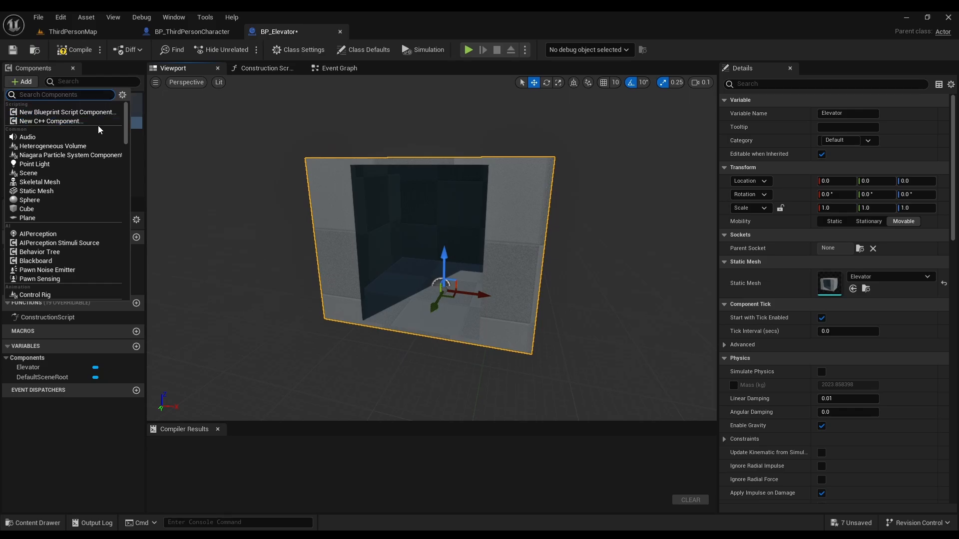
pyautogui.click(67, 193)
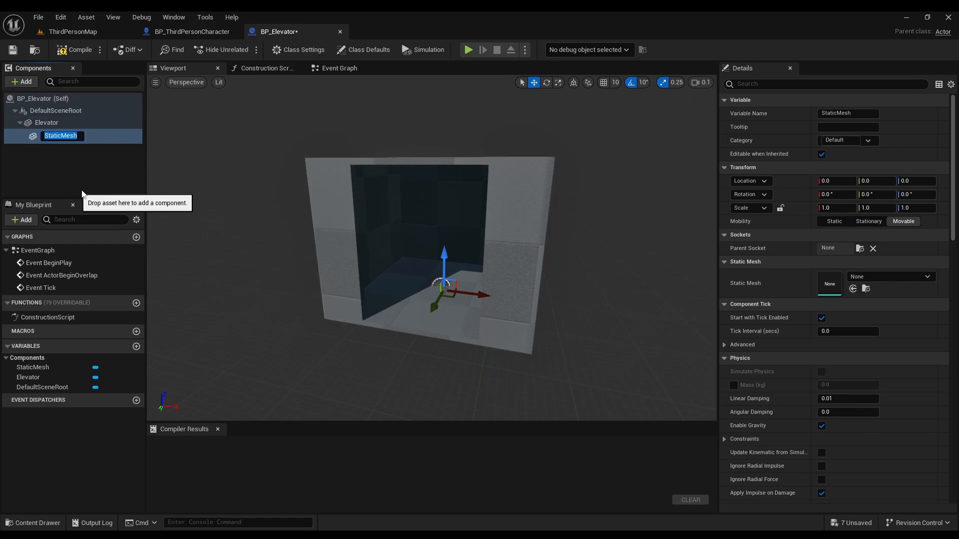
pyautogui.write('Door1')
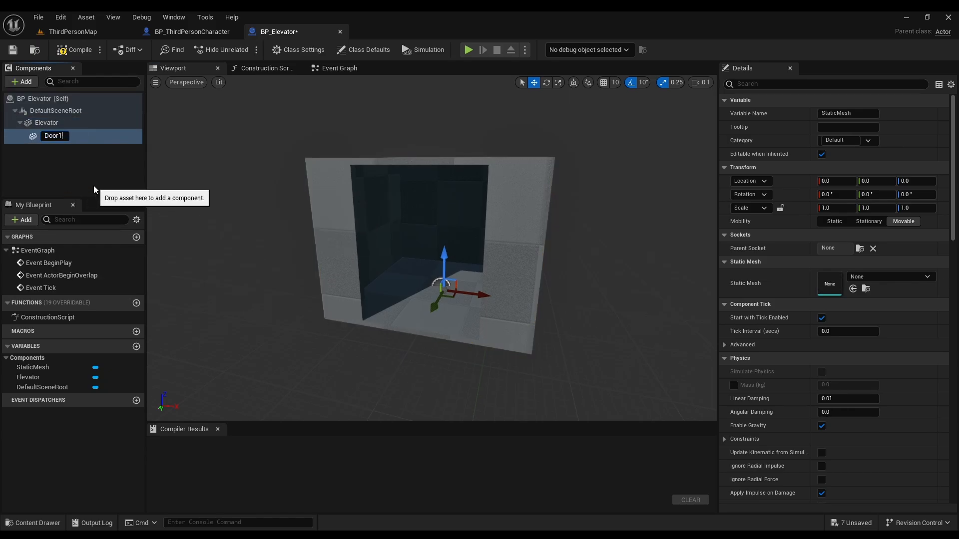
pyautogui.press('Return')
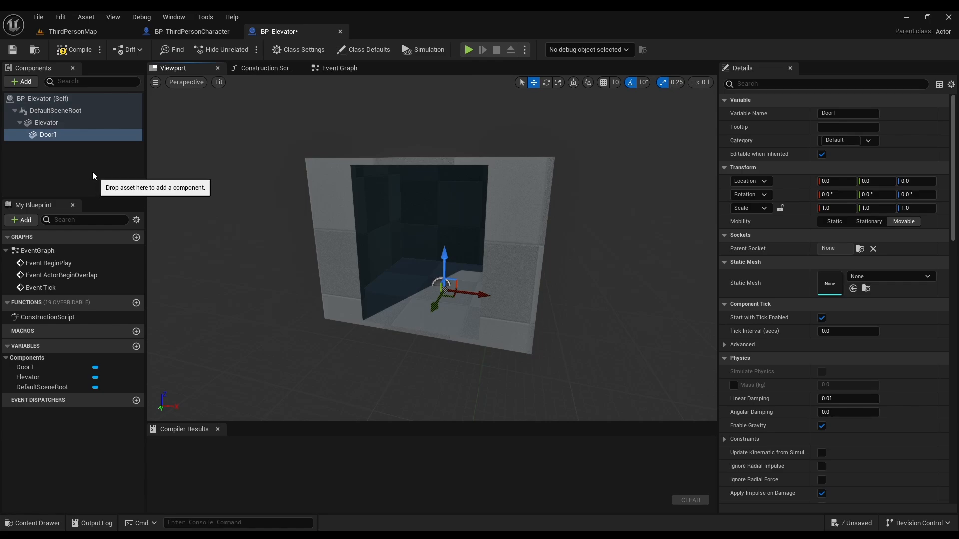
pyautogui.click(92, 172)
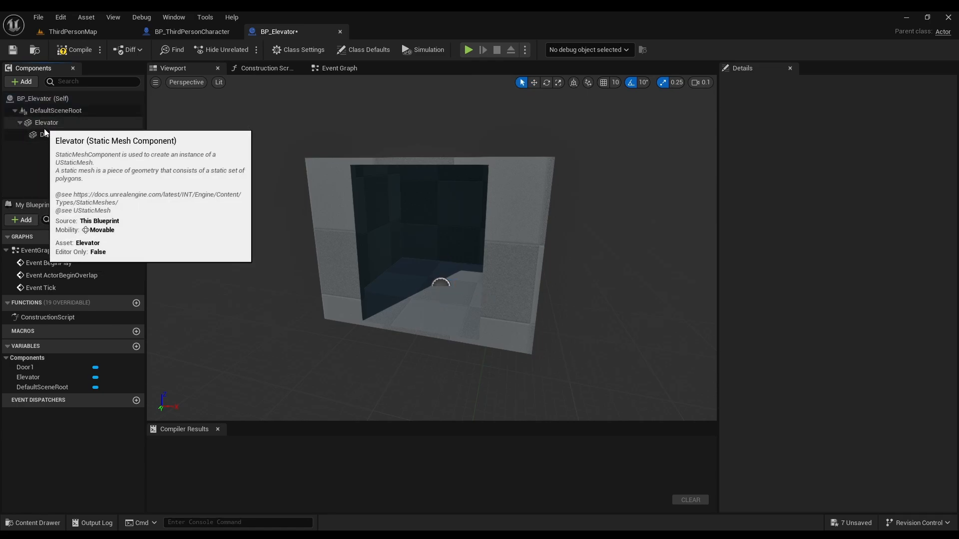
pyautogui.moveTo(40, 124)
pyautogui.mouseDown()
pyautogui.moveTo(45, 111)
pyautogui.moveTo(39, 133)
pyautogui.mouseUp()
pyautogui.click(29, 161)
pyautogui.click(36, 148)
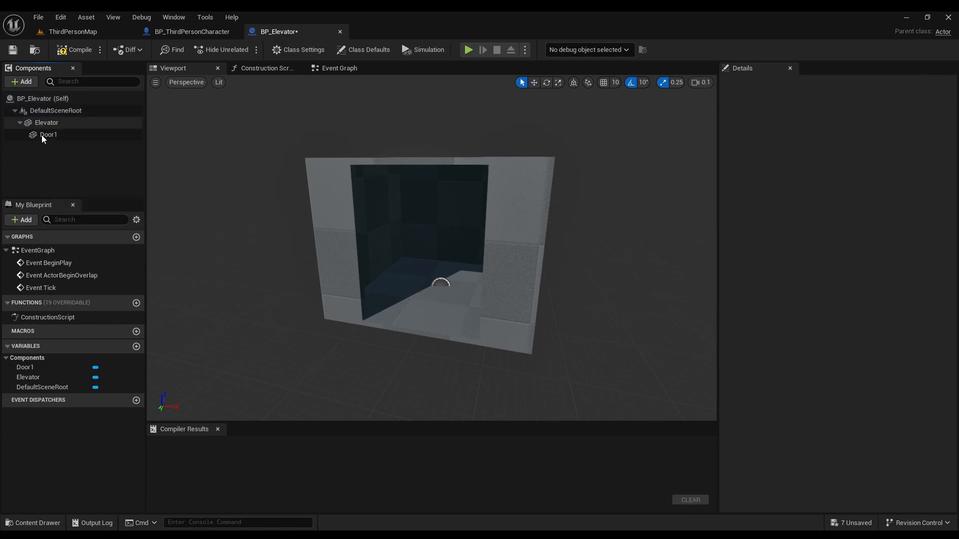
pyautogui.click(41, 122)
# Step: Assign the Door1 static mesh to the Door1 component
pyautogui.click(44, 135)
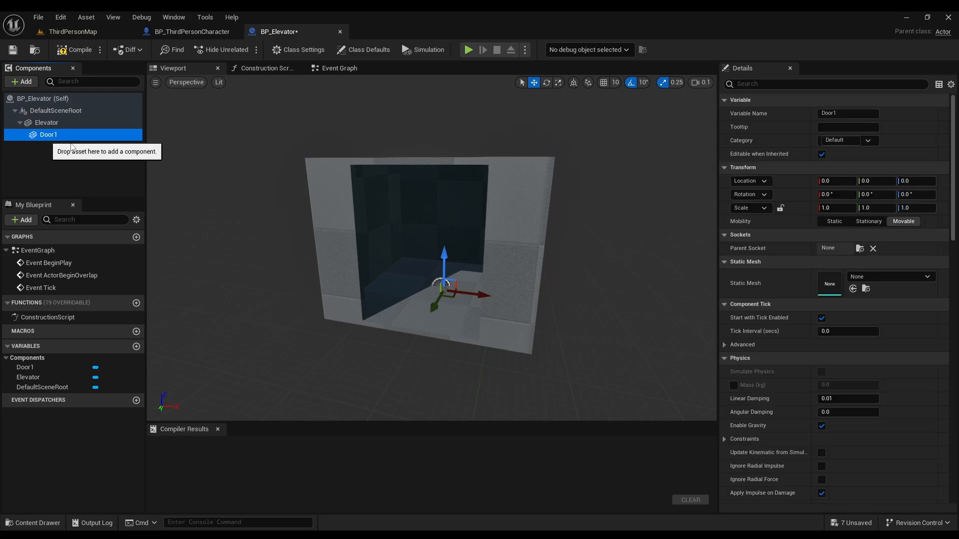
pyautogui.click(889, 277)
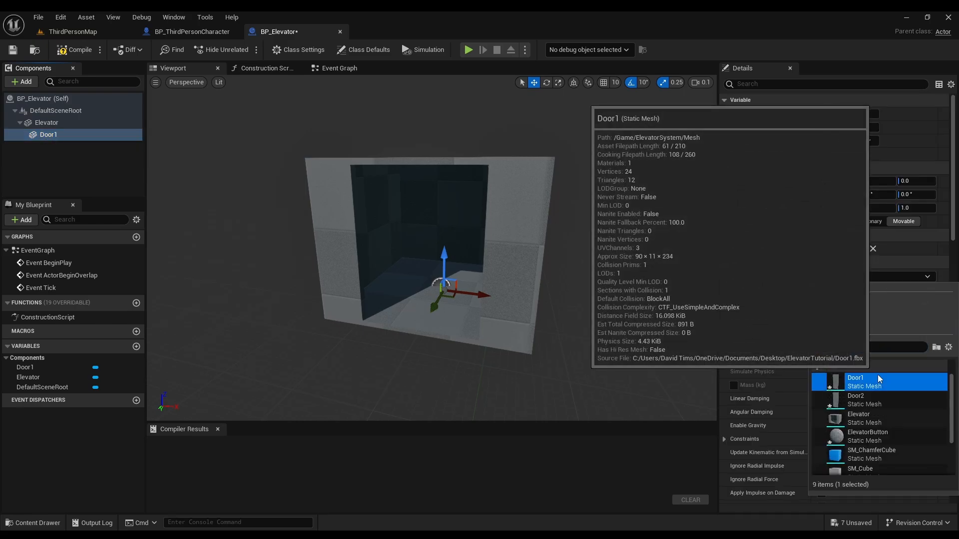
pyautogui.click(877, 376)
# Step: Duplicate the Door1 component as Door2 and assign the Door2 static mesh to the copy
pyautogui.rightClick(55, 134)
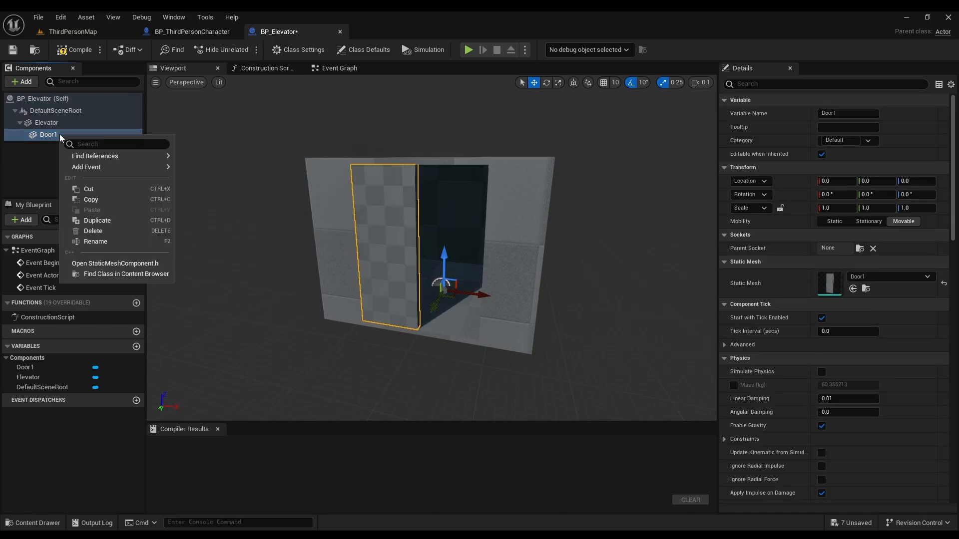
pyautogui.click(116, 221)
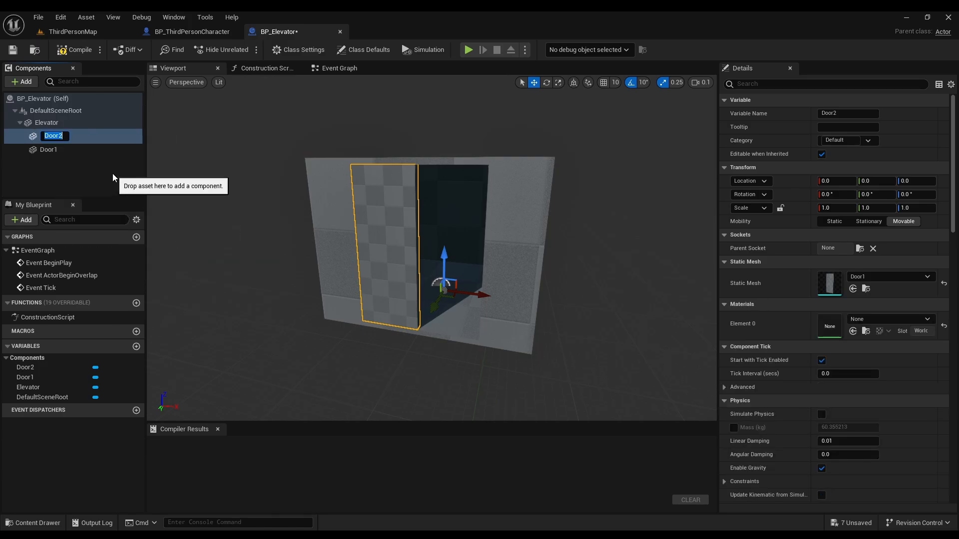
pyautogui.press('Return')
pyautogui.click(869, 277)
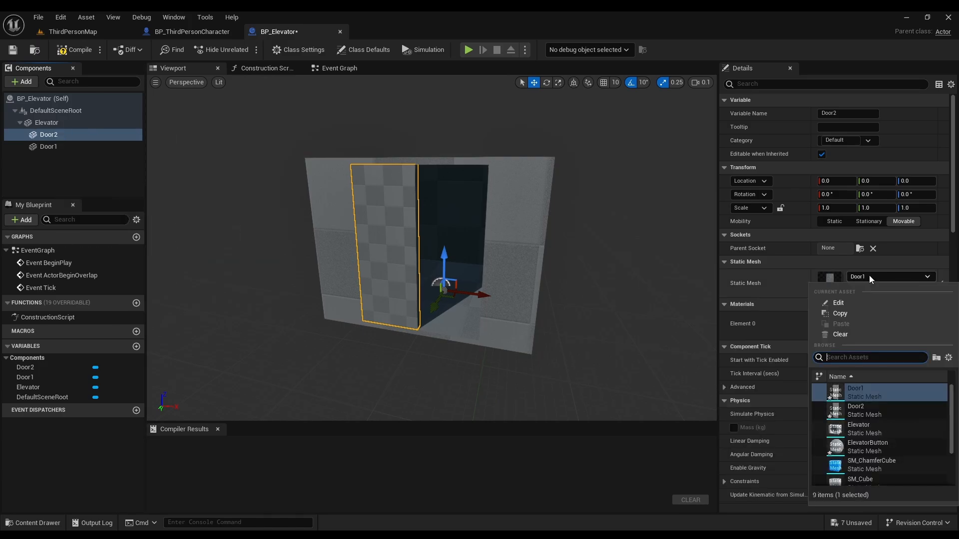
pyautogui.click(879, 413)
# Step: Add a Point Light component with its default name as a child of the Elevator component
pyautogui.moveTo(640, 261); pyautogui.dragTo(542, 279, button='right')
pyautogui.press('d')
pyautogui.moveTo(577, 245); pyautogui.dragTo(449, 255, button='right')
pyautogui.press('w')
pyautogui.press('d')
pyautogui.click(100, 171)
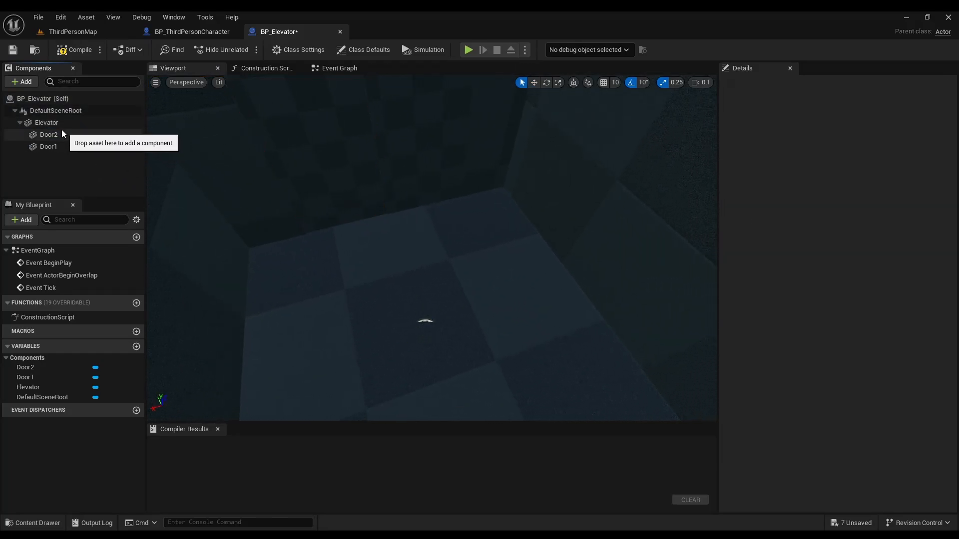
pyautogui.click(48, 123)
pyautogui.click(25, 82)
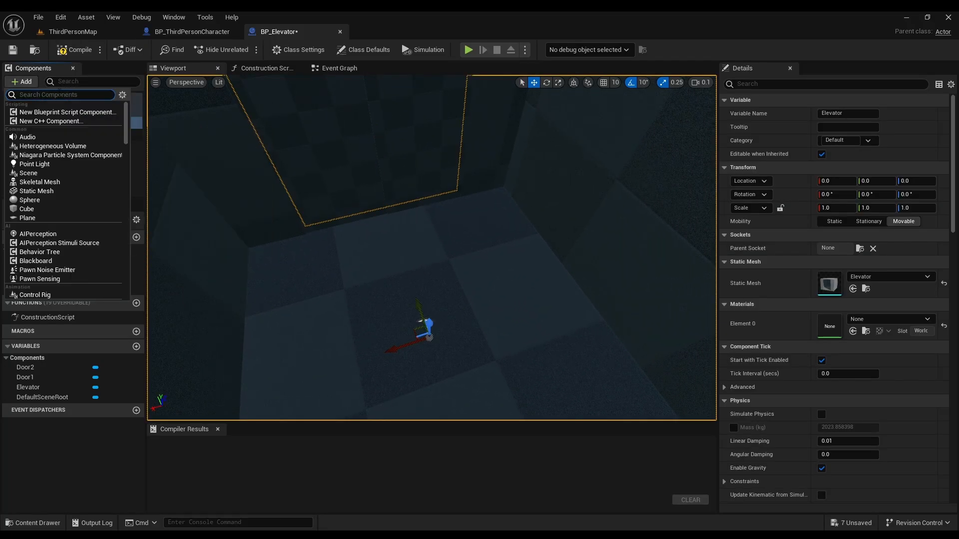
pyautogui.click(59, 164)
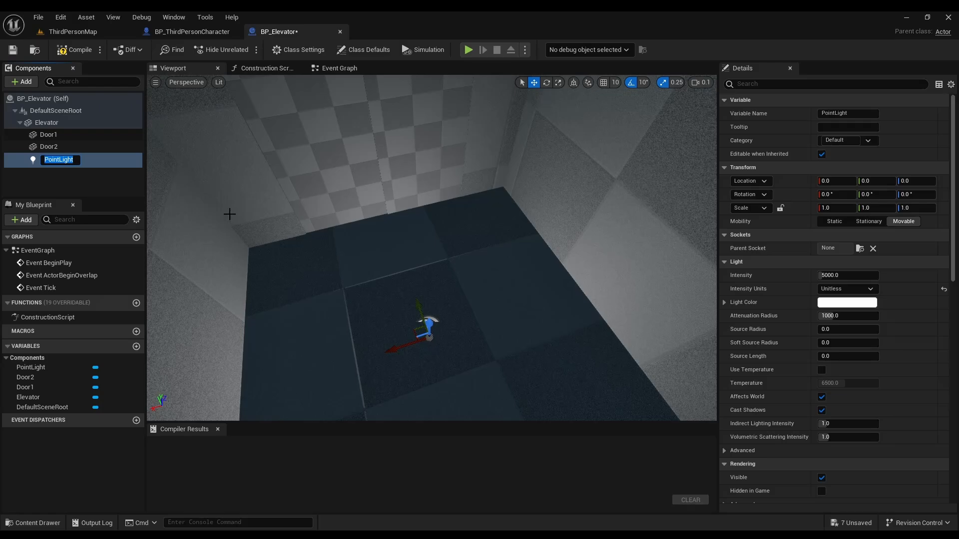
pyautogui.press('Return')
# Step: Raise the point light to the elevator's ceiling at Z 220 with grid snapping on, then compile and save BP_Elevator
pyautogui.moveTo(432, 250)
pyautogui.mouseDown(button='right')
pyautogui.moveTo(433, 299)
pyautogui.moveTo(379, 305)
pyautogui.moveTo(315, 285)
pyautogui.moveTo(379, 280)
pyautogui.moveTo(424, 259)
pyautogui.moveTo(432, 234)
pyautogui.mouseUp(button='right')
pyautogui.click(606, 85)
pyautogui.moveTo(354, 245); pyautogui.dragTo(343, 172)
pyautogui.moveTo(343, 172); pyautogui.dragTo(330, 98, button='right')
pyautogui.moveTo(384, 351); pyautogui.dragTo(405, 100)
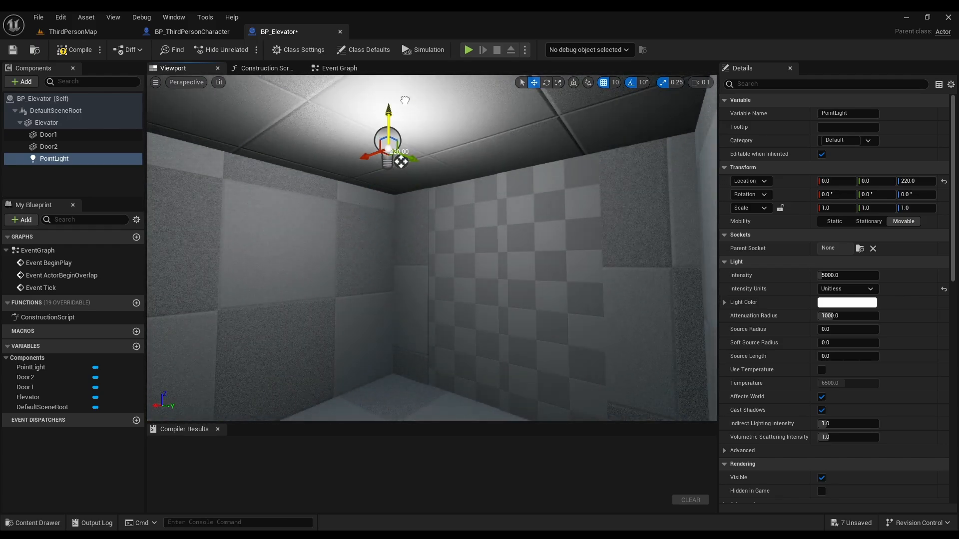
pyautogui.click(77, 52)
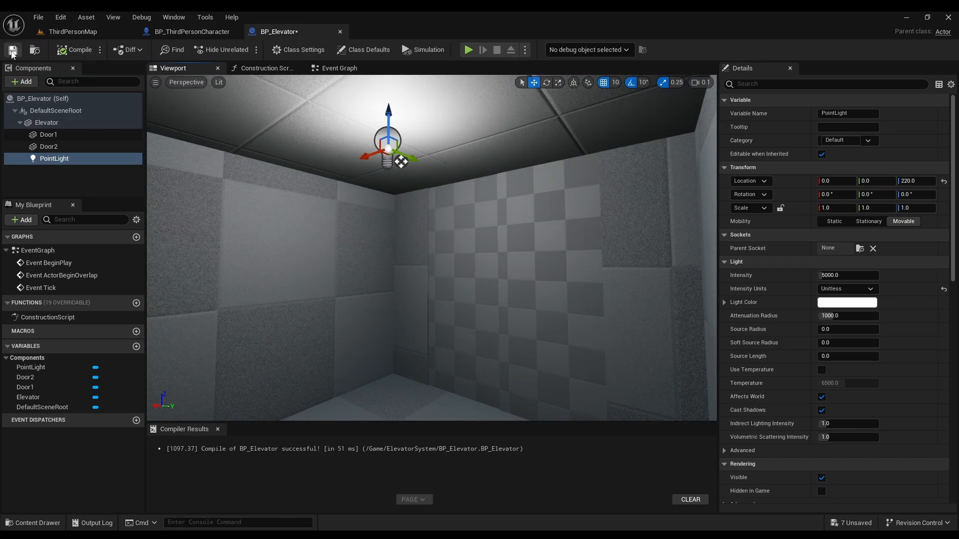
pyautogui.click(13, 51)
# Step: Move the placed BP_Elevator in ThirdPersonMap across the floor to about X 647, Y 446, behind the player start
pyautogui.moveTo(320, 214); pyautogui.dragTo(310, 235, button='right')
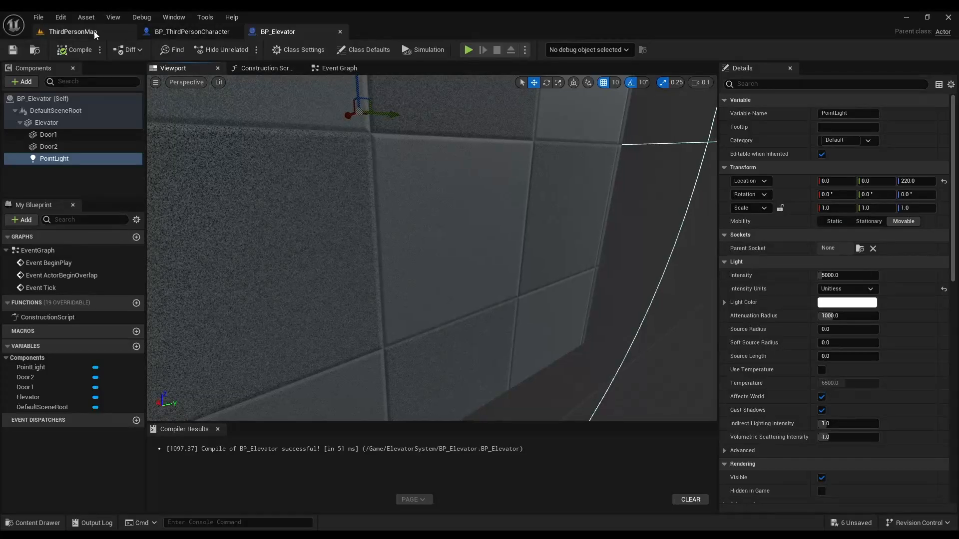
pyautogui.click(73, 31)
pyautogui.moveTo(382, 215)
pyautogui.mouseDown(button='right')
pyautogui.moveTo(370, 170)
pyautogui.moveTo(394, 210)
pyautogui.moveTo(389, 240)
pyautogui.moveTo(375, 215)
pyautogui.mouseUp(button='right')
pyautogui.moveTo(463, 235)
pyautogui.mouseDown(button='right')
pyautogui.moveTo(459, 195)
pyautogui.moveTo(449, 269)
pyautogui.moveTo(463, 235)
pyautogui.mouseUp(button='right')
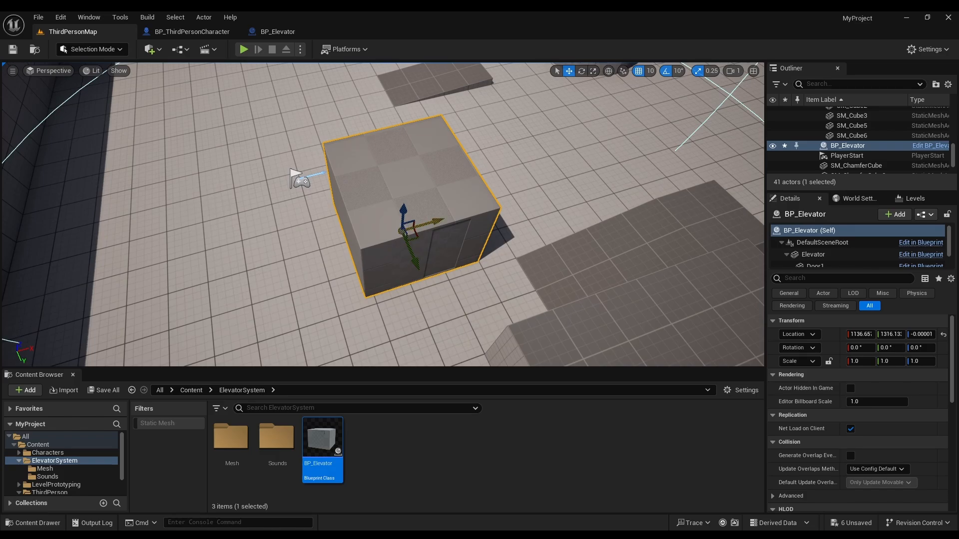
pyautogui.moveTo(432, 222); pyautogui.dragTo(332, 260)
pyautogui.moveTo(306, 293); pyautogui.dragTo(293, 133)
pyautogui.moveTo(356, 214)
pyautogui.mouseDown(button='right')
pyautogui.moveTo(355, 160)
pyautogui.moveTo(355, 214)
pyautogui.mouseUp(button='right')
pyautogui.moveTo(319, 179); pyautogui.dragTo(297, 178)
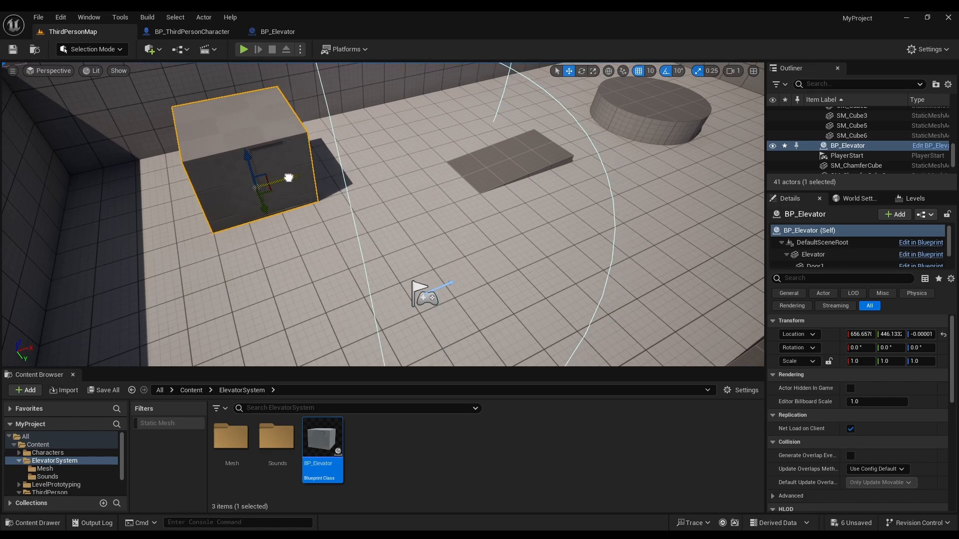
pyautogui.press('f')
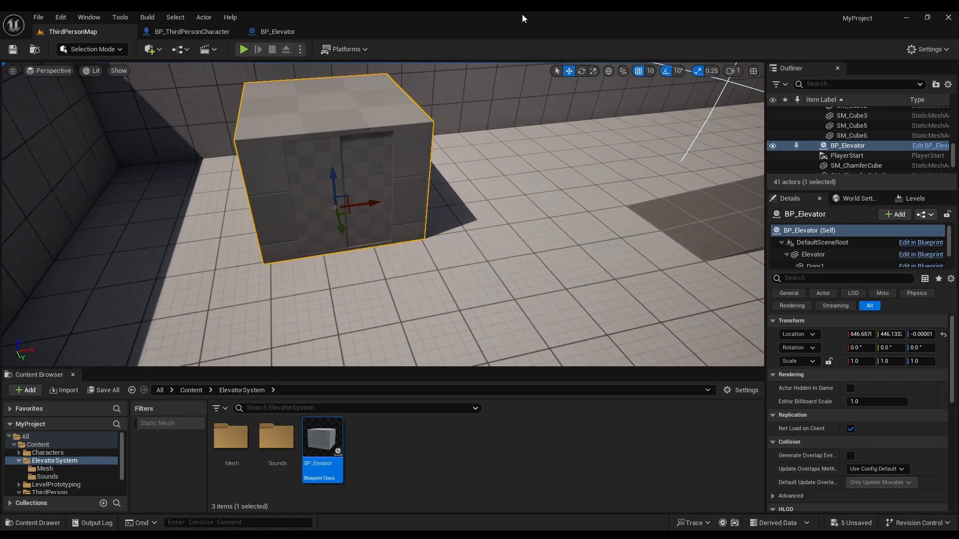
# Step: Play-test the level by walking around to check the relocated elevator
pyautogui.press('Escape')
pyautogui.hotkey('alt', 'p')
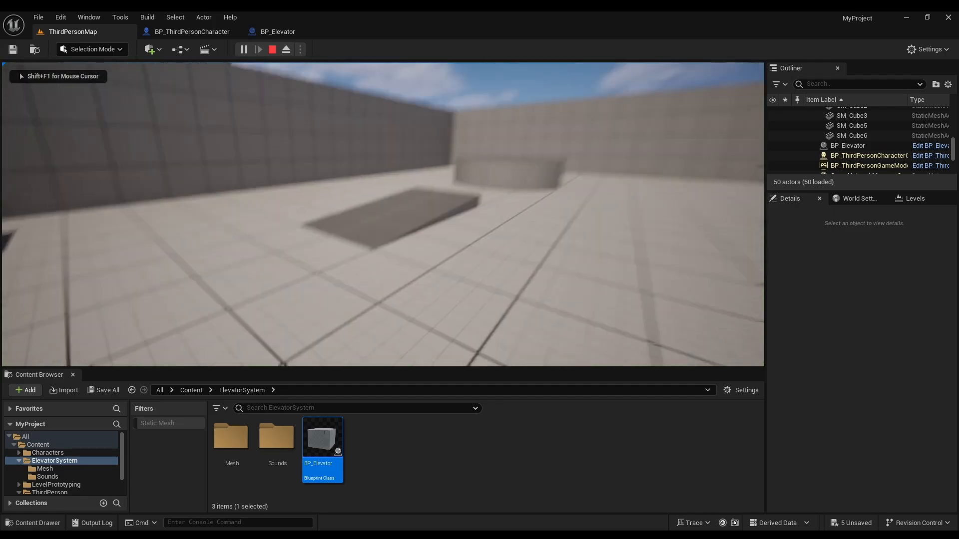
pyautogui.press('w')
pyautogui.press('w')
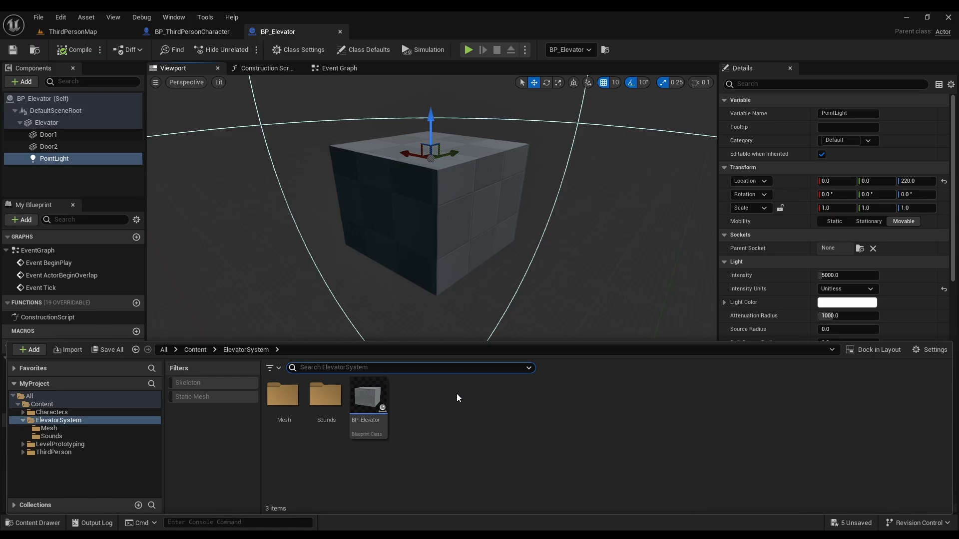
# Step: Create an Actor Blueprint named BP_DoorButton in the ElevatorSystem folder
pyautogui.click(417, 437)
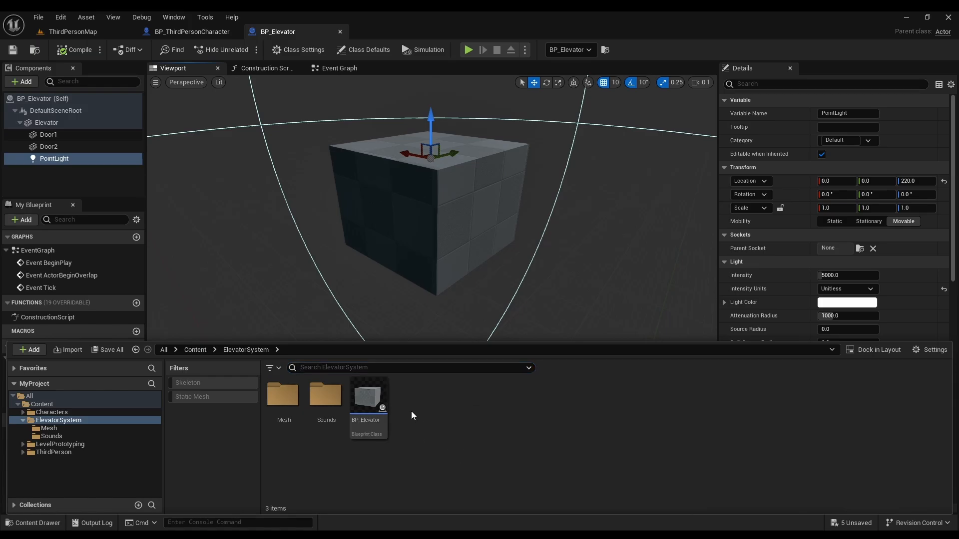
pyautogui.rightClick(412, 412)
pyautogui.click(439, 296)
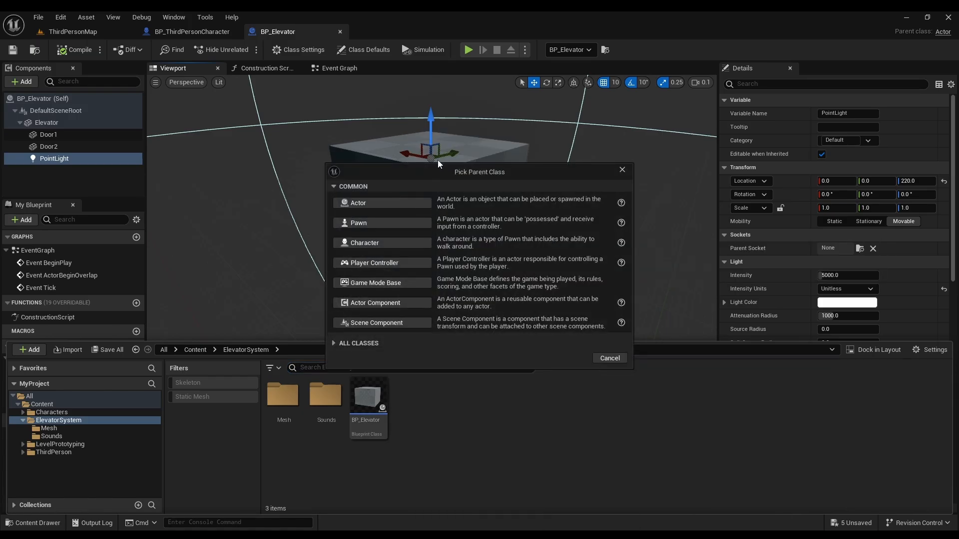
pyautogui.click(362, 202)
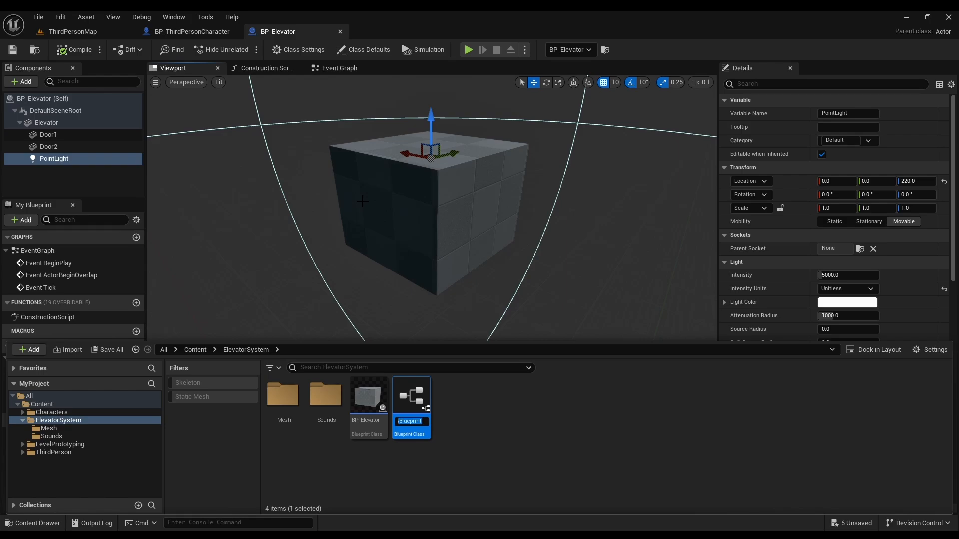
pyautogui.write('BP_Door')
pyautogui.hotkey('ctrl', 'a')
pyautogui.write('DoorButton')
pyautogui.press('Return')
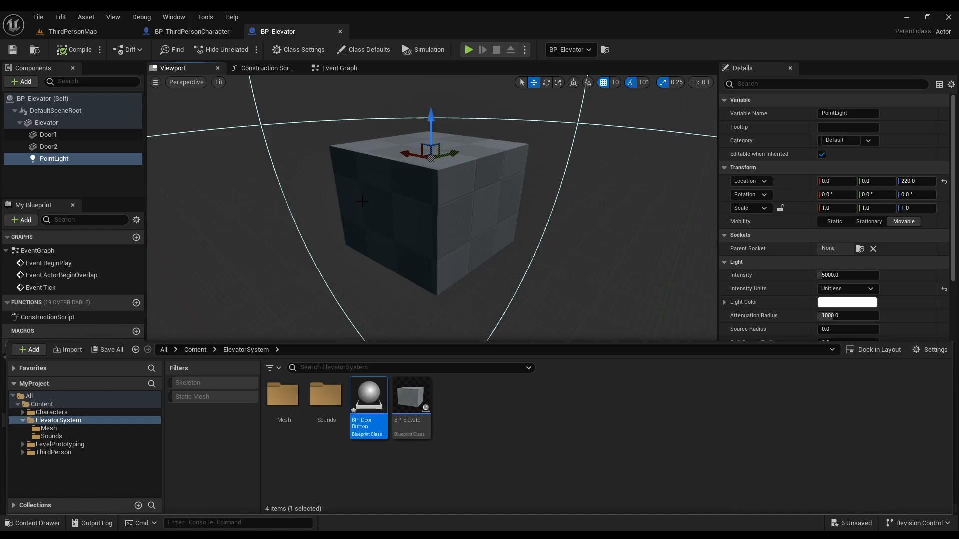
# Step: Open BP_DoorButton and add a Static Mesh component named Button under the scene root
pyautogui.doubleClick(375, 414)
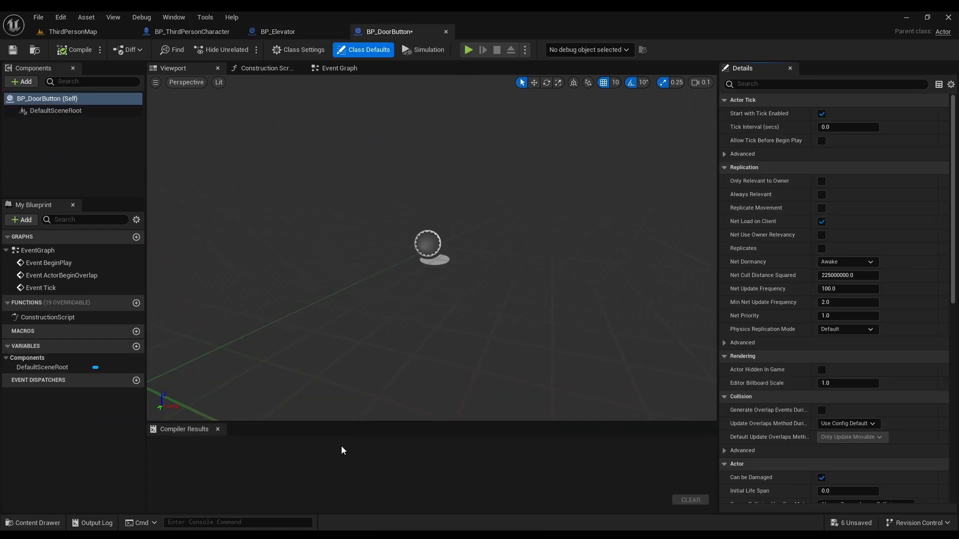
pyautogui.click(22, 83)
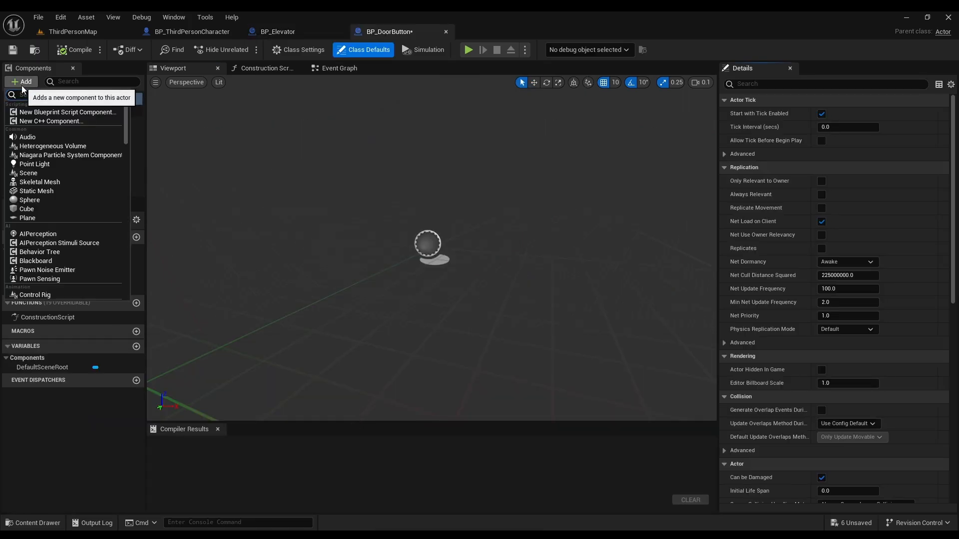
pyautogui.click(40, 192)
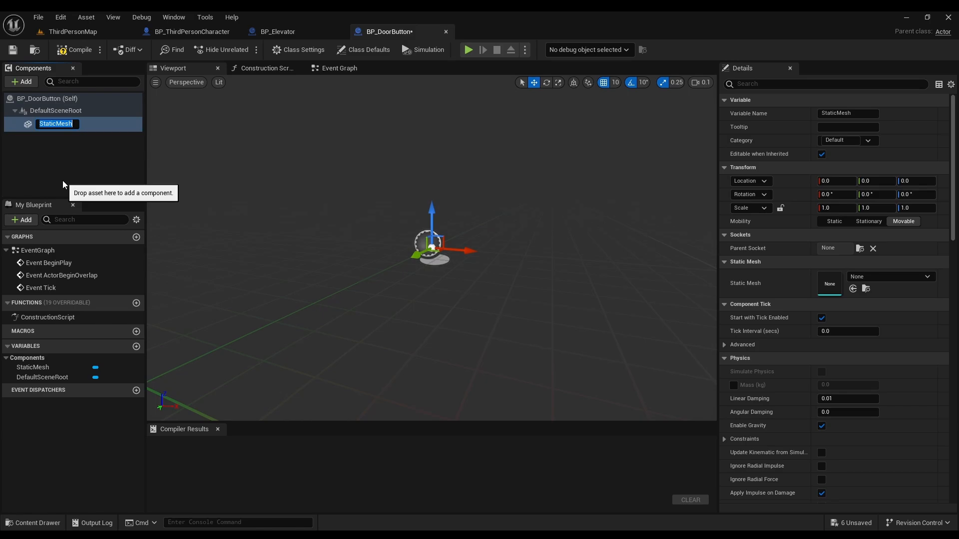
pyautogui.write('Button')
pyautogui.press('Return')
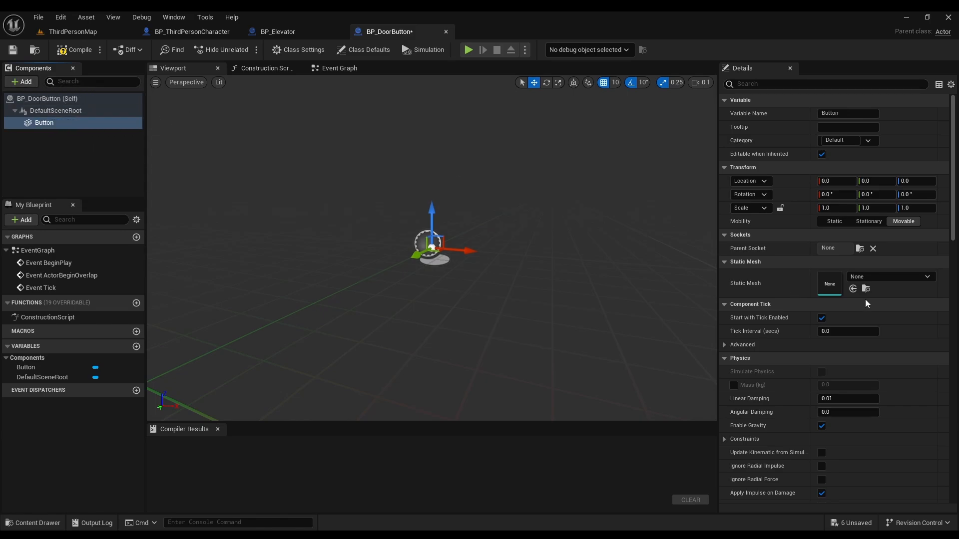
# Step: Assign the ElevatorButton mesh to the Button component, then compile and save BP_DoorButton
pyautogui.click(898, 278)
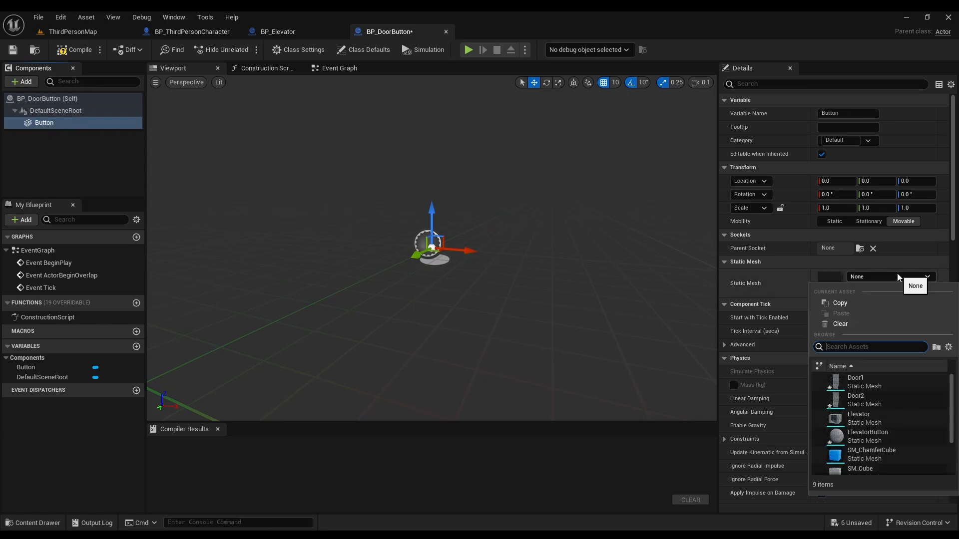
pyautogui.click(870, 439)
pyautogui.click(74, 49)
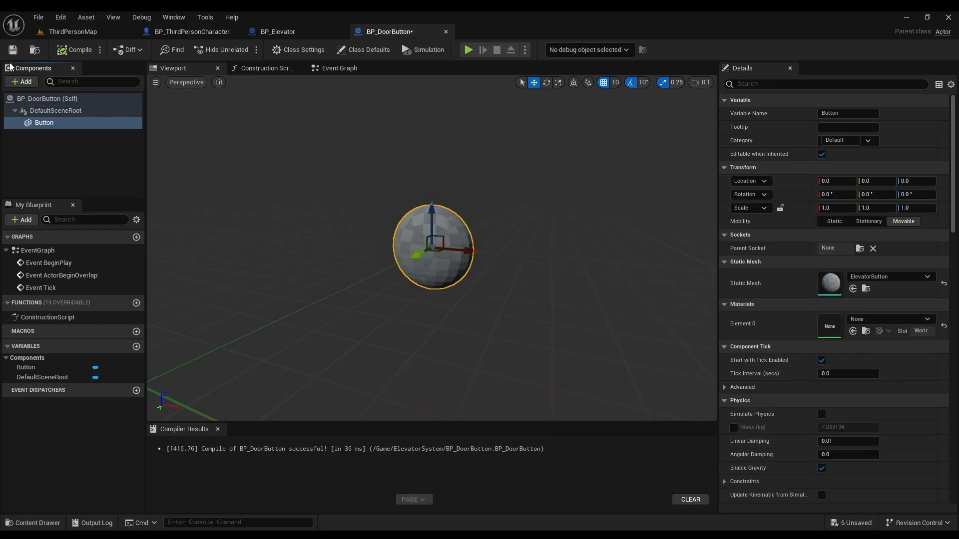
pyautogui.click(13, 50)
pyautogui.click(49, 157)
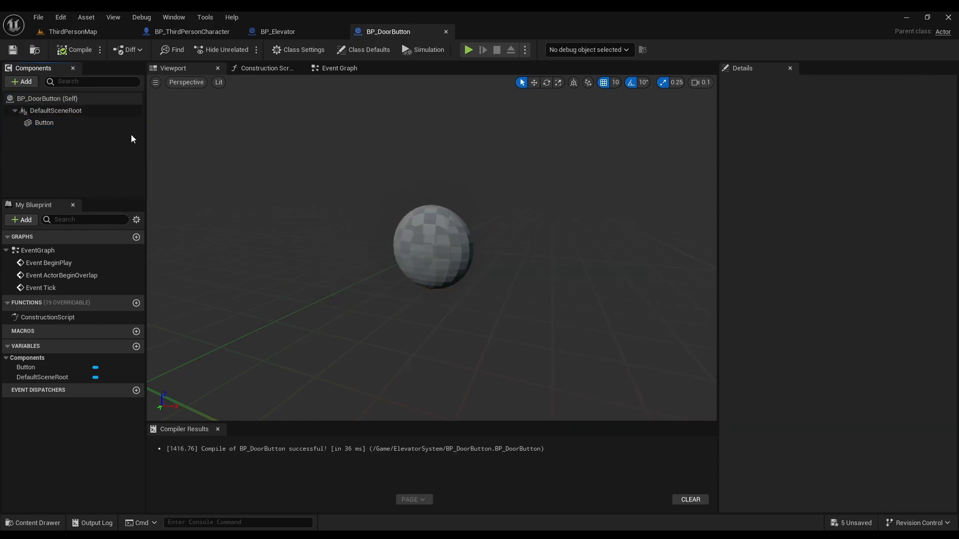
pyautogui.click(35, 126)
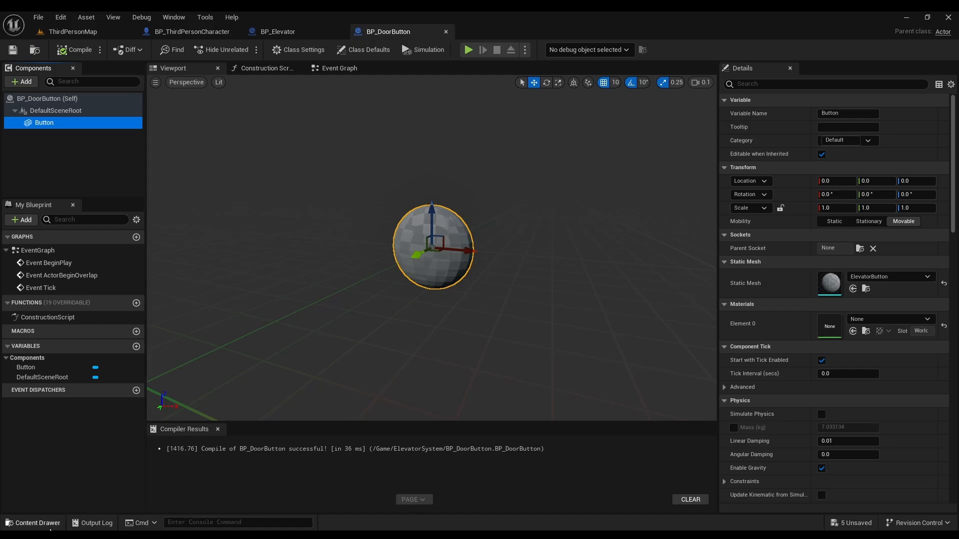
# Step: Create a folder named Materials inside the ElevatorSystem folder
pyautogui.click(47, 526)
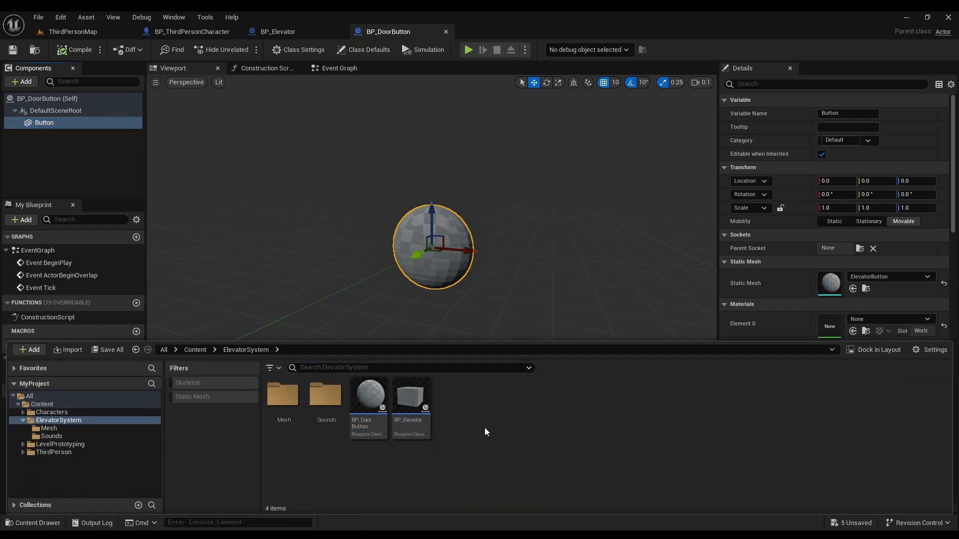
pyautogui.rightClick(457, 413)
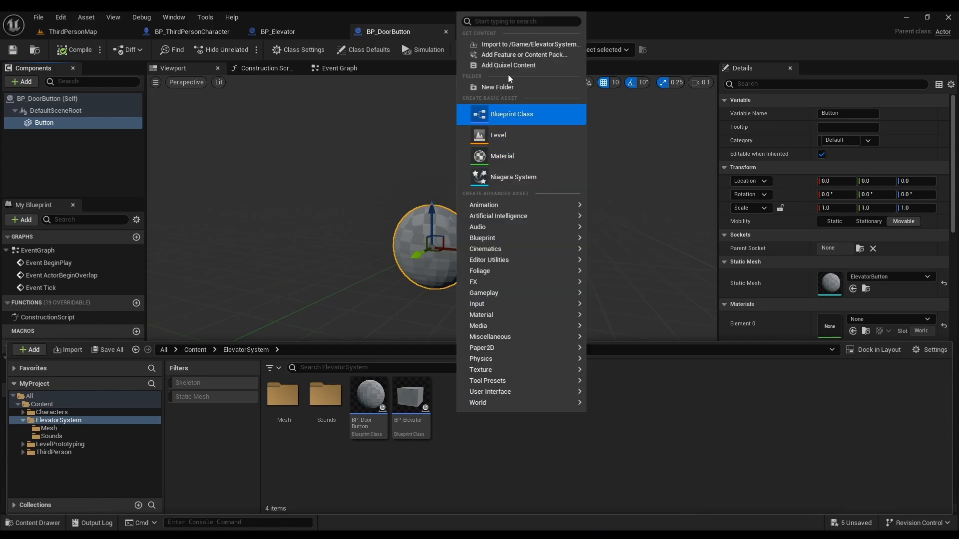
pyautogui.click(506, 88)
pyautogui.write('Materials')
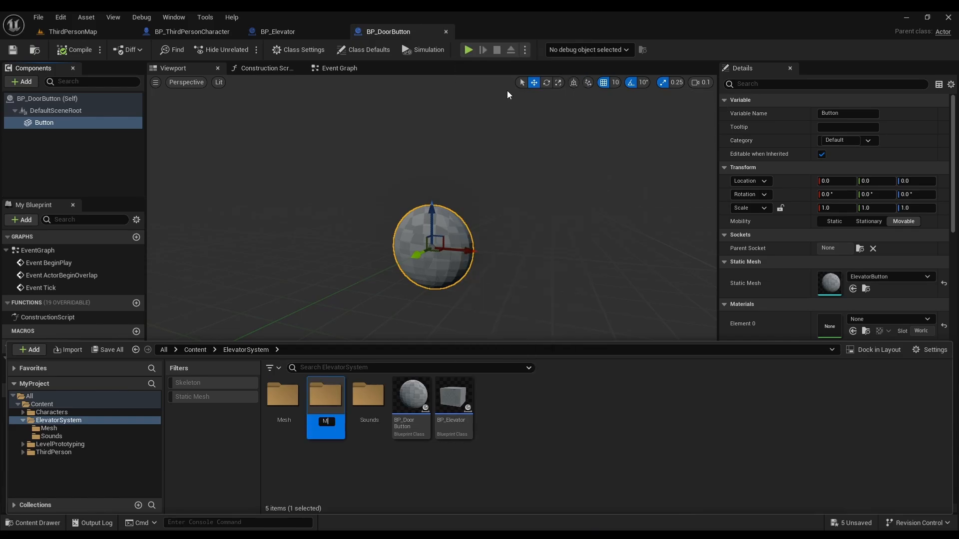
pyautogui.press('Return')
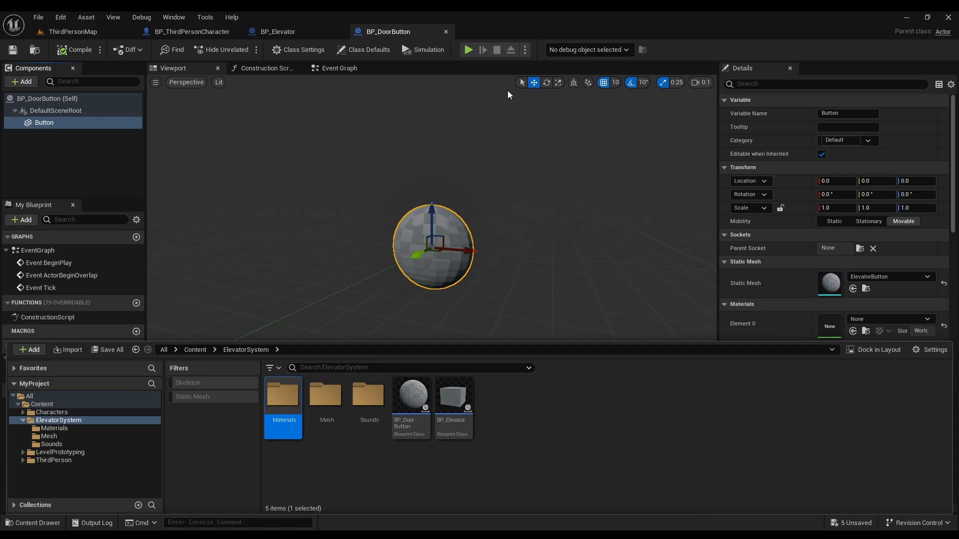
# Step: Create a material named M_Red in the Materials folder
pyautogui.doubleClick(283, 402)
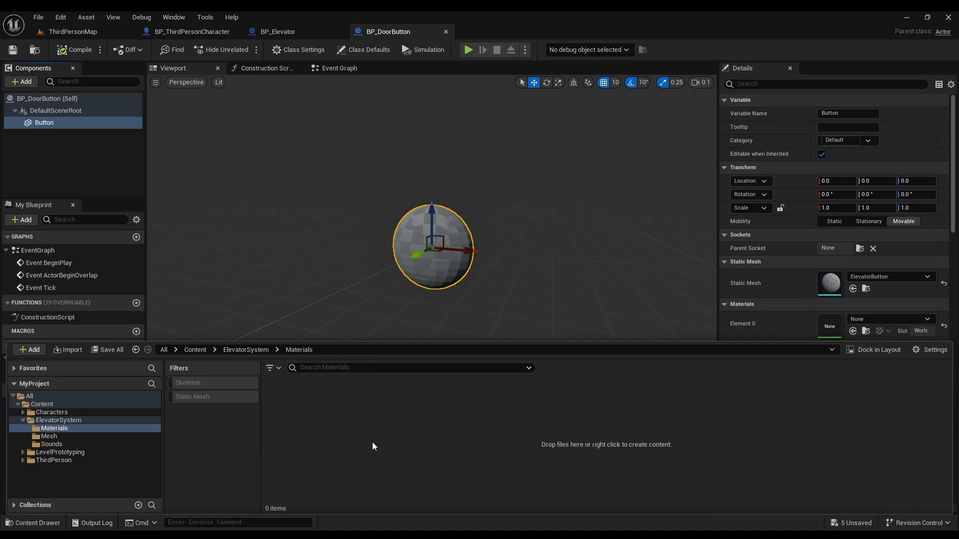
pyautogui.rightClick(299, 412)
pyautogui.click(356, 272)
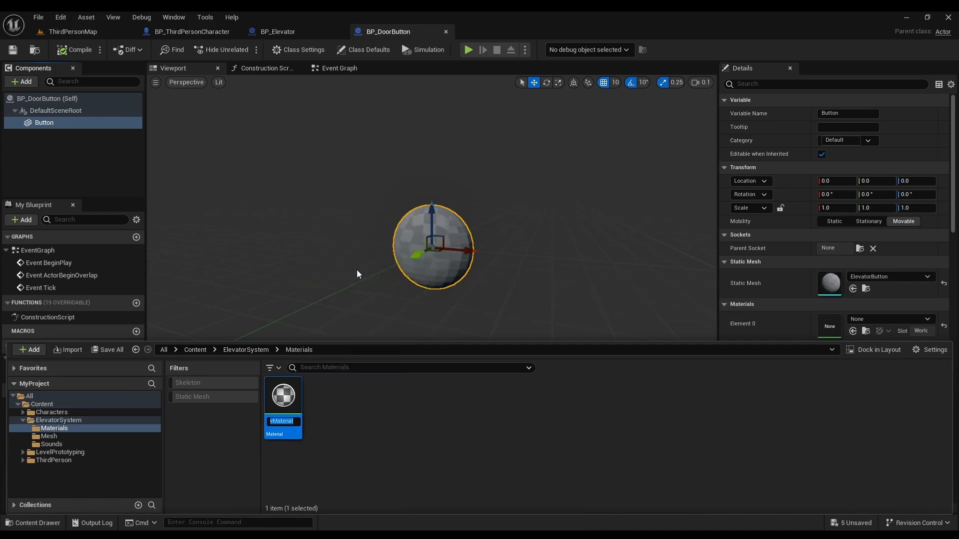
pyautogui.write('M_Red')
pyautogui.press('Return')
pyautogui.click(473, 410)
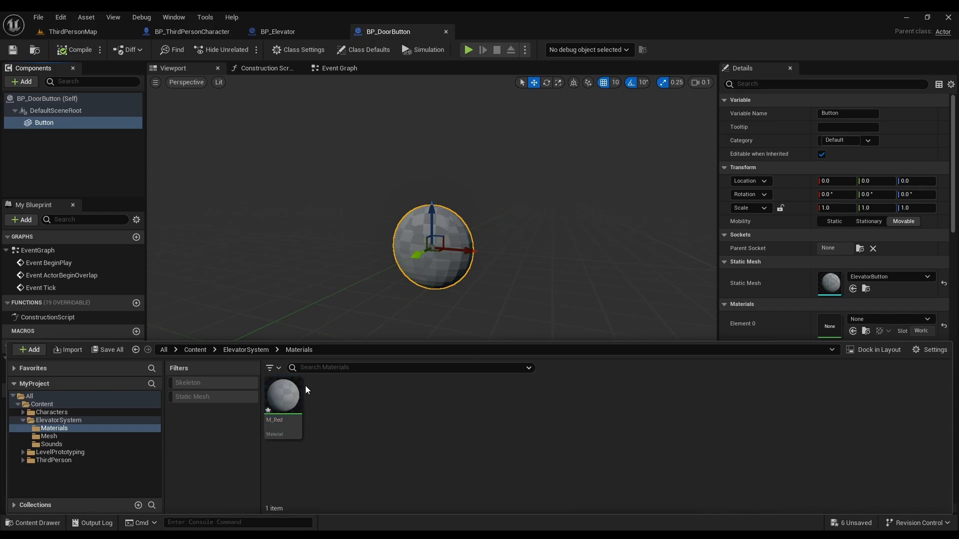
# Step: Open M_Red and add a Constant4Vector node, placed beside the main material node's inputs
pyautogui.doubleClick(292, 396)
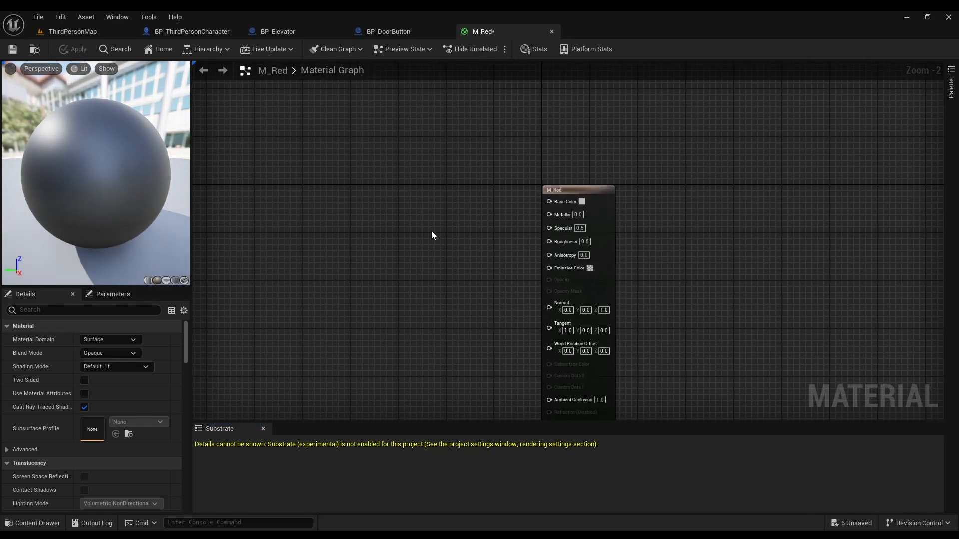
pyautogui.click(414, 218)
pyautogui.scroll(2, 391, 176)
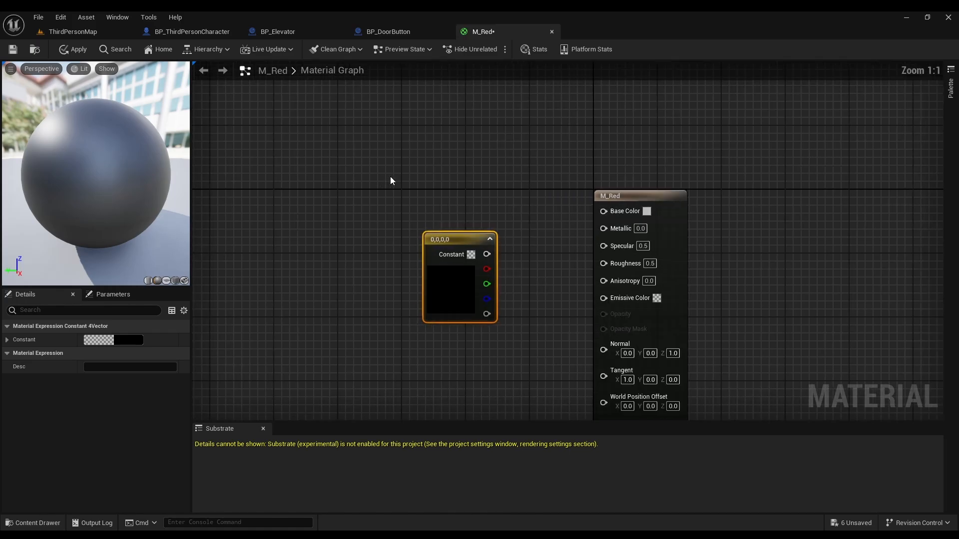
pyautogui.click(436, 202)
pyautogui.moveTo(460, 240); pyautogui.dragTo(390, 213)
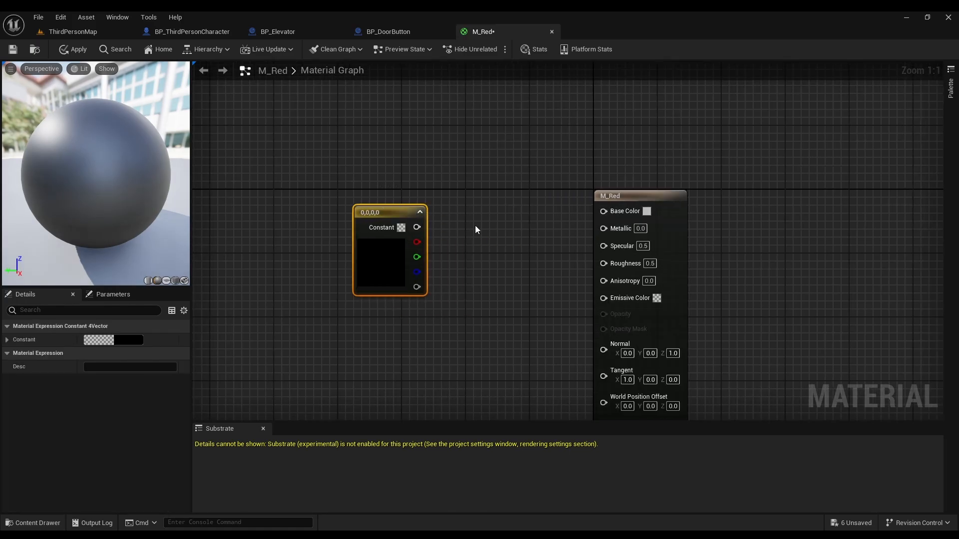
pyautogui.click(514, 274)
# Step: Set the Constant4Vector's colour to bright red, about R 1.0, G 0.0, B 0.008, with alpha 1.0
pyautogui.click(400, 227)
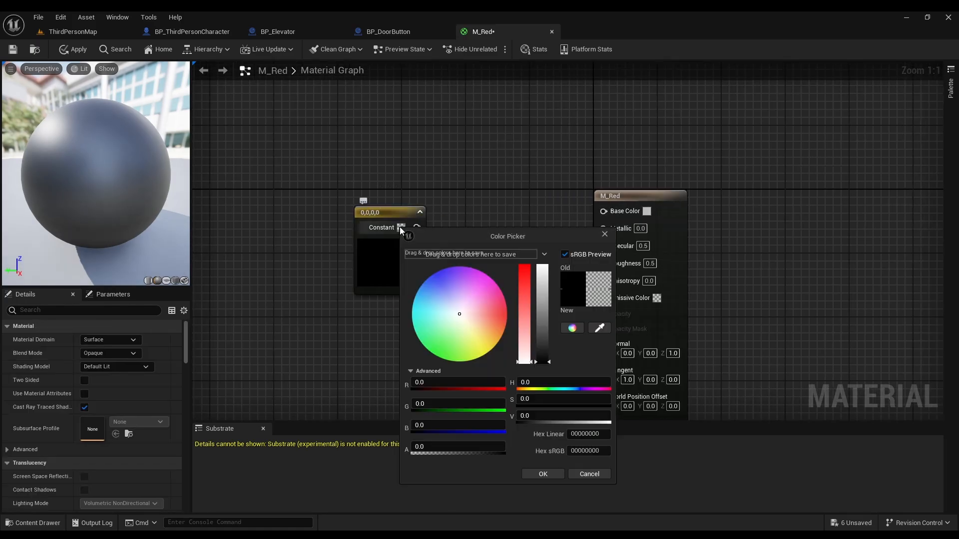
pyautogui.moveTo(466, 312); pyautogui.dragTo(579, 315)
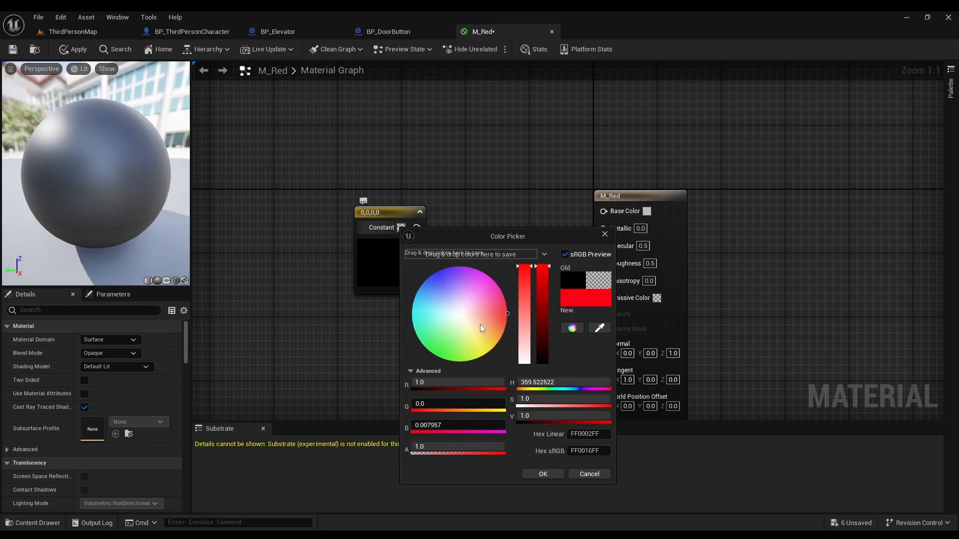
pyautogui.click(545, 474)
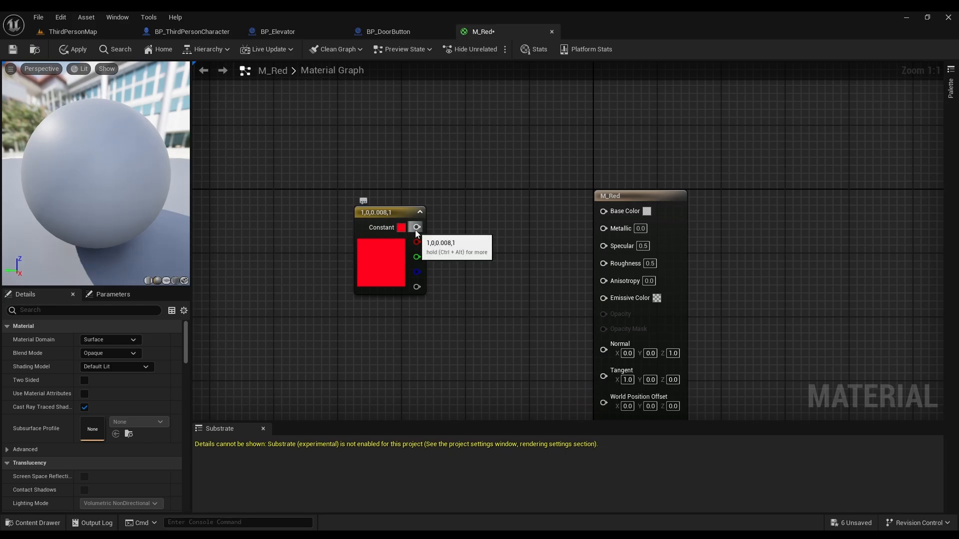
# Step: Connect the red constant to M_Red's Base Color, apply the material changes and close the material editor
pyautogui.moveTo(417, 227); pyautogui.dragTo(630, 216)
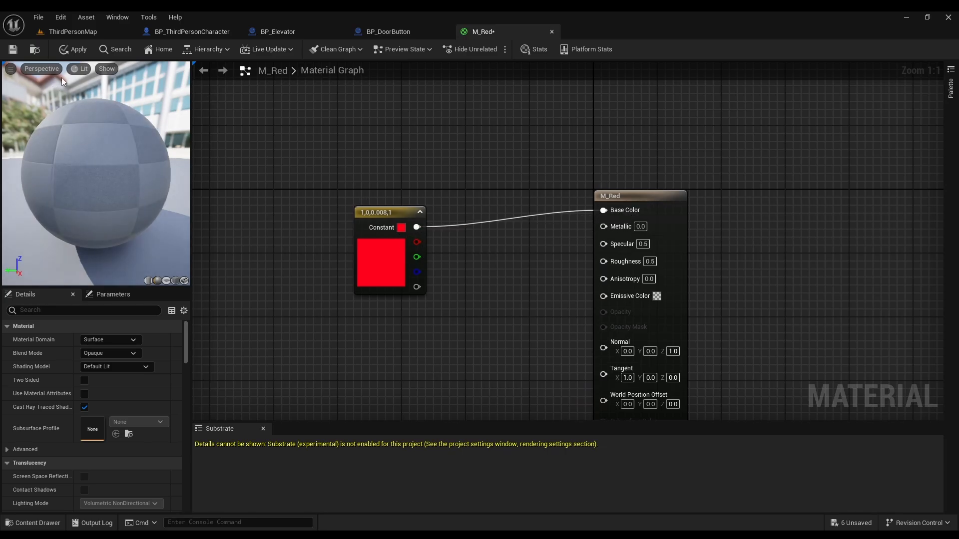
pyautogui.click(78, 50)
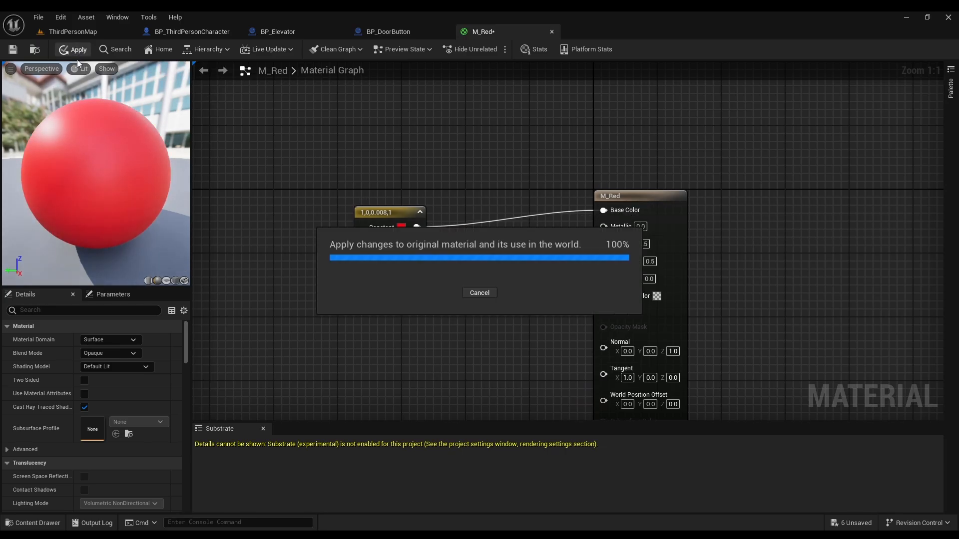
pyautogui.click(552, 31)
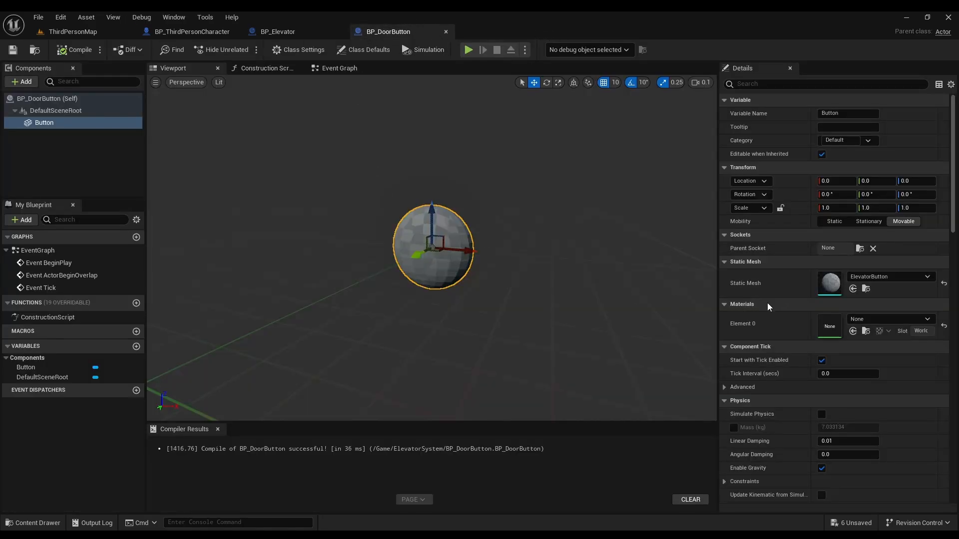
# Step: Assign M_Red to the Button component's Element 0 material slot and save BP_DoorButton
pyautogui.click(904, 320)
pyautogui.click(919, 277)
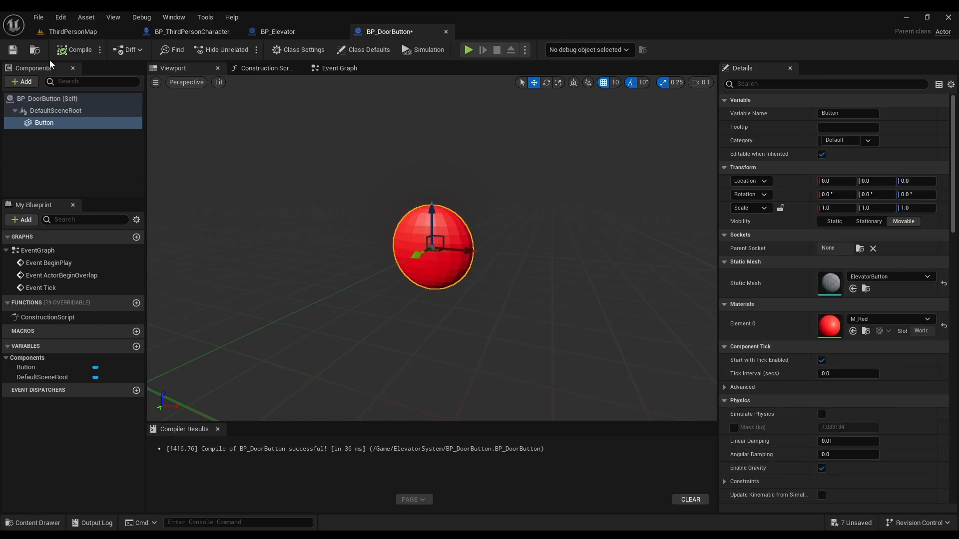
pyautogui.click(13, 50)
# Step: Place BP_DoorButton in ThirdPersonMap on the elevator's front wall beside the doors, at X 770, Y 610, Z 130
pyautogui.click(51, 32)
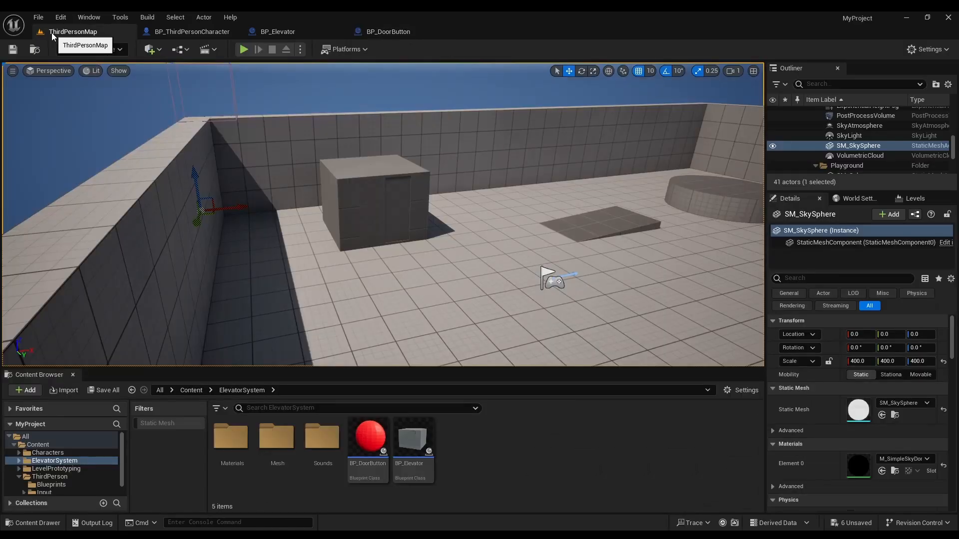
pyautogui.press('w')
pyautogui.moveTo(506, 253); pyautogui.dragTo(520, 269, button='right')
pyautogui.press('s')
pyautogui.moveTo(368, 462); pyautogui.dragTo(382, 203)
pyautogui.moveTo(579, 333); pyautogui.dragTo(539, 333, button='right')
pyautogui.press('w')
pyautogui.press('s')
pyautogui.press('Escape')
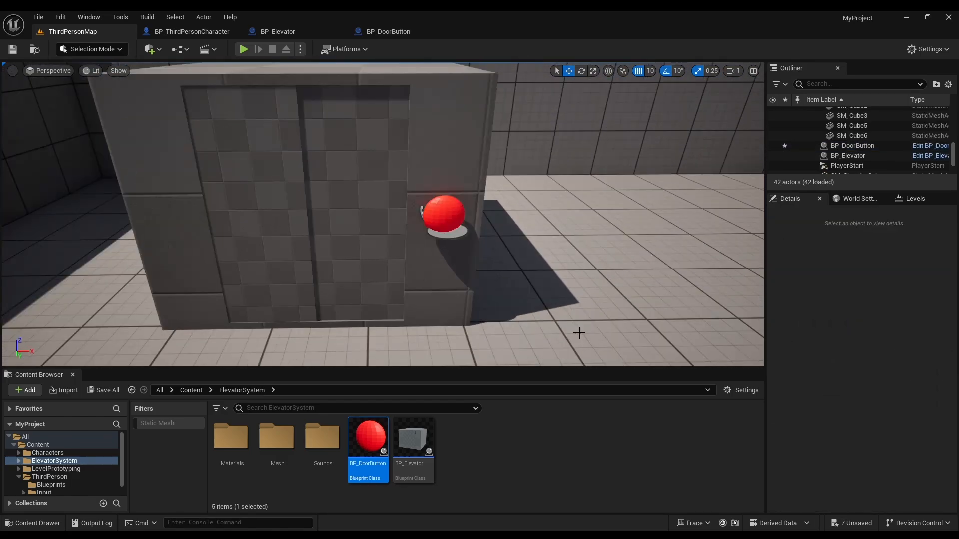
# Step: Duplicate the placed door button and rotate the copy 180 degrees around the Z axis
pyautogui.click(454, 209)
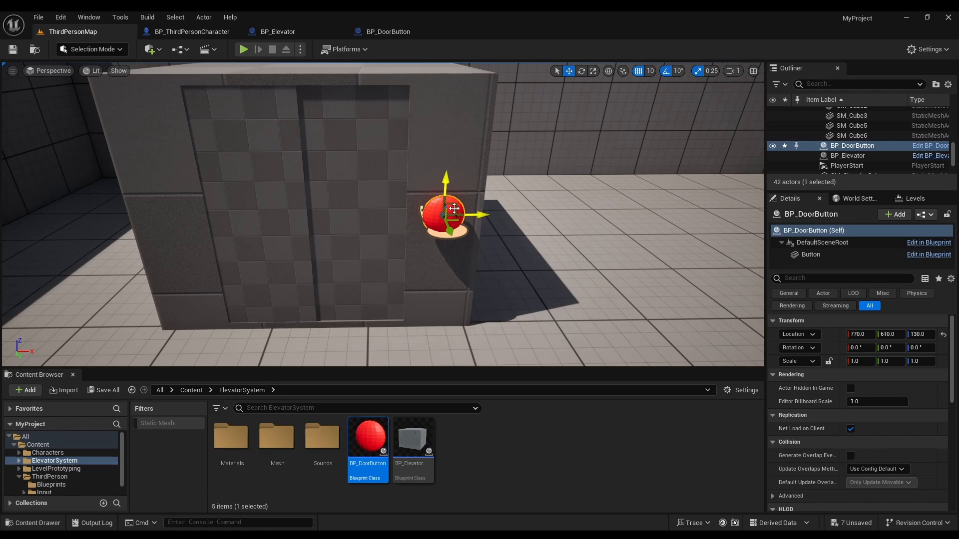
pyautogui.hotkey('ctrl', 'd')
pyautogui.click(583, 73)
pyautogui.moveTo(560, 130); pyautogui.dragTo(577, 107, button='right')
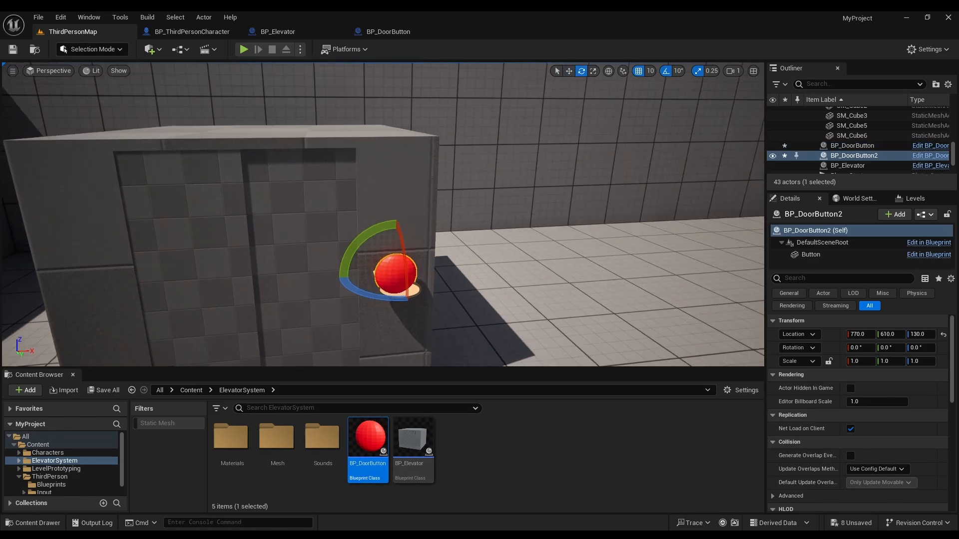
pyautogui.press('w')
pyautogui.moveTo(484, 280); pyautogui.dragTo(477, 337, button='right')
pyautogui.press('s')
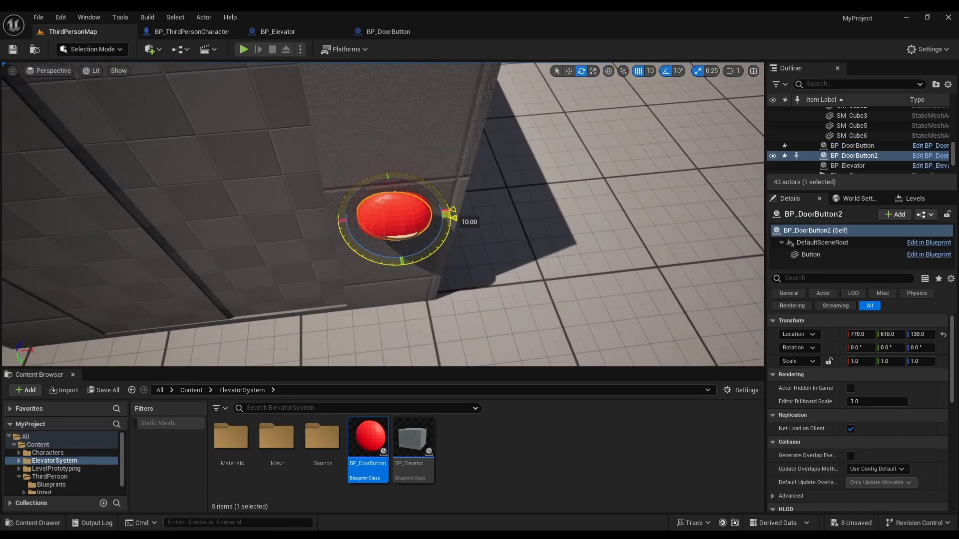
pyautogui.moveTo(435, 245); pyautogui.dragTo(401, 241)
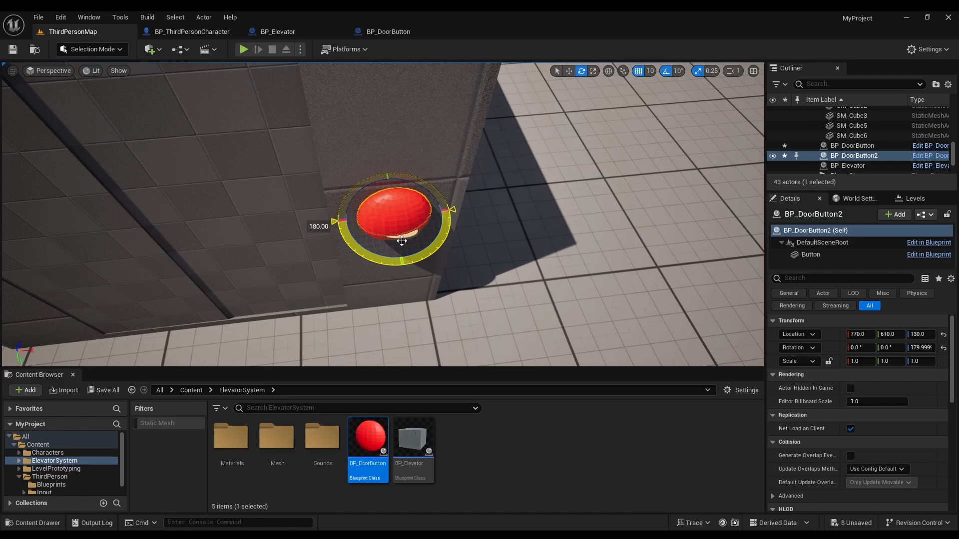
# Step: Move the duplicated button to the inner side of the elevator's front wall, at about Y 594 with grid snapping off
pyautogui.click(569, 72)
pyautogui.press('a')
pyautogui.moveTo(525, 144); pyautogui.dragTo(649, 110, button='right')
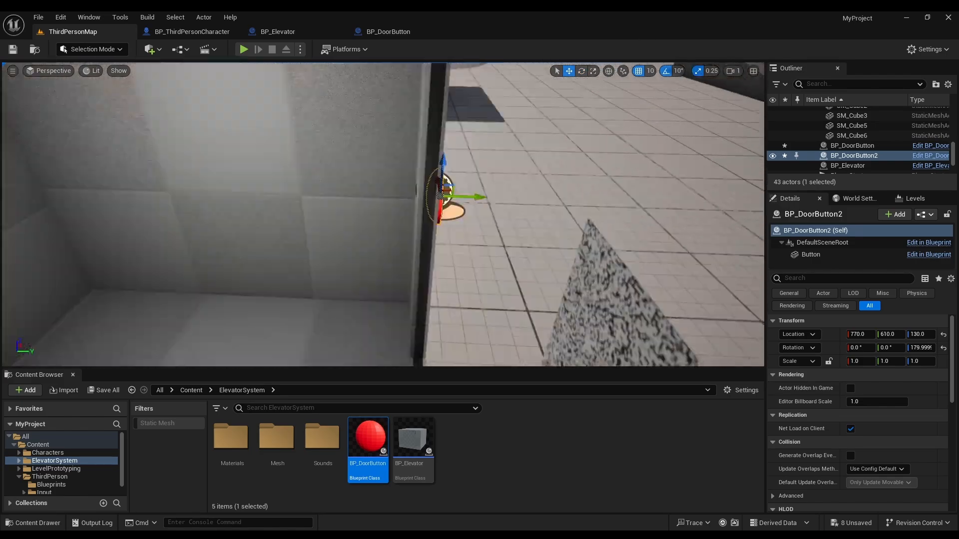
pyautogui.moveTo(480, 237); pyautogui.dragTo(479, 205, button='right')
pyautogui.press('w')
pyautogui.moveTo(461, 186); pyautogui.dragTo(436, 189)
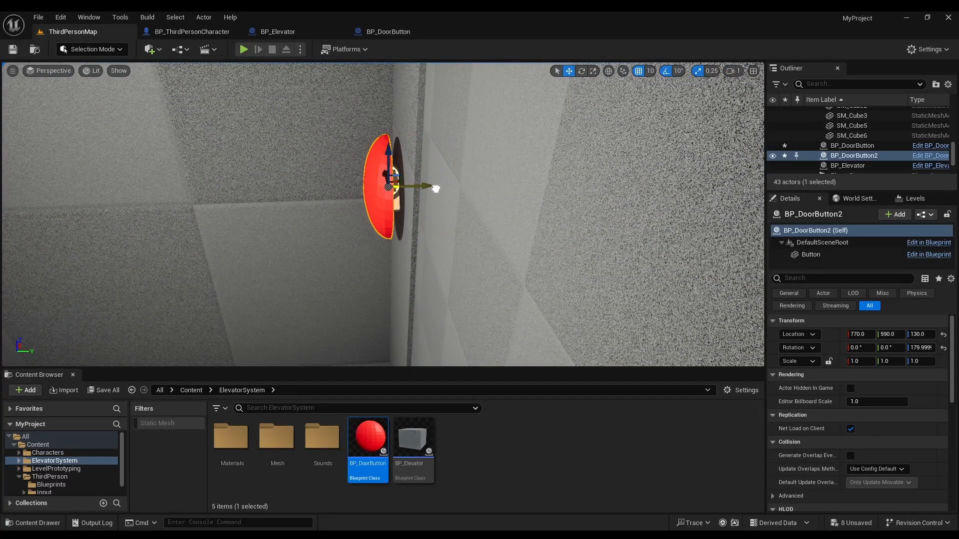
pyautogui.click(638, 74)
pyautogui.moveTo(480, 200); pyautogui.dragTo(477, 189, button='right')
pyautogui.press('w')
pyautogui.press('s')
pyautogui.moveTo(446, 201); pyautogui.dragTo(448, 202)
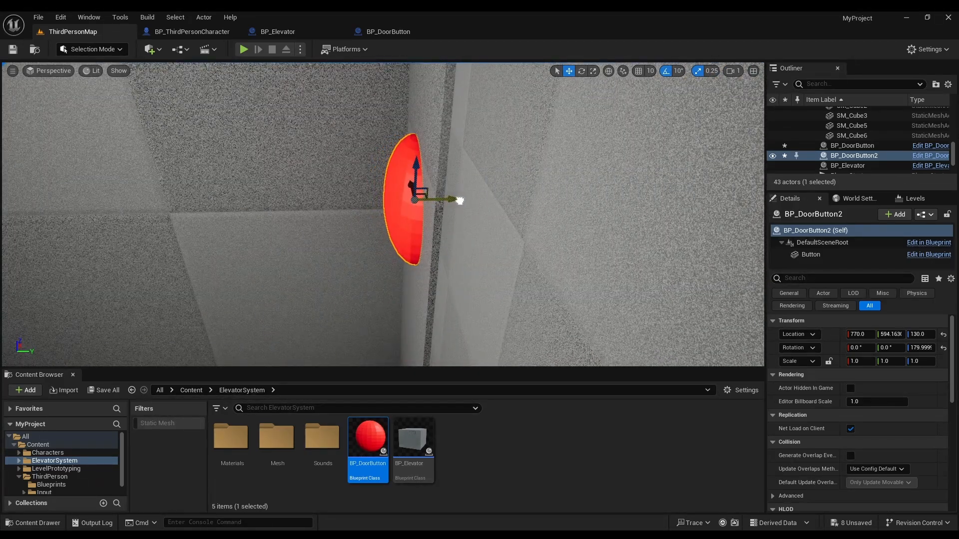
# Step: Turn grid snapping back on and save the level with both door buttons placed
pyautogui.click(637, 74)
pyautogui.press('s')
pyautogui.moveTo(409, 242); pyautogui.dragTo(422, 282, button='right')
pyautogui.hotkey('ctrl', 's')
pyautogui.press('d')
pyautogui.moveTo(409, 242); pyautogui.dragTo(220, 192, button='right')
pyautogui.press('w')
pyautogui.moveTo(424, 199); pyautogui.dragTo(380, 206, button='right')
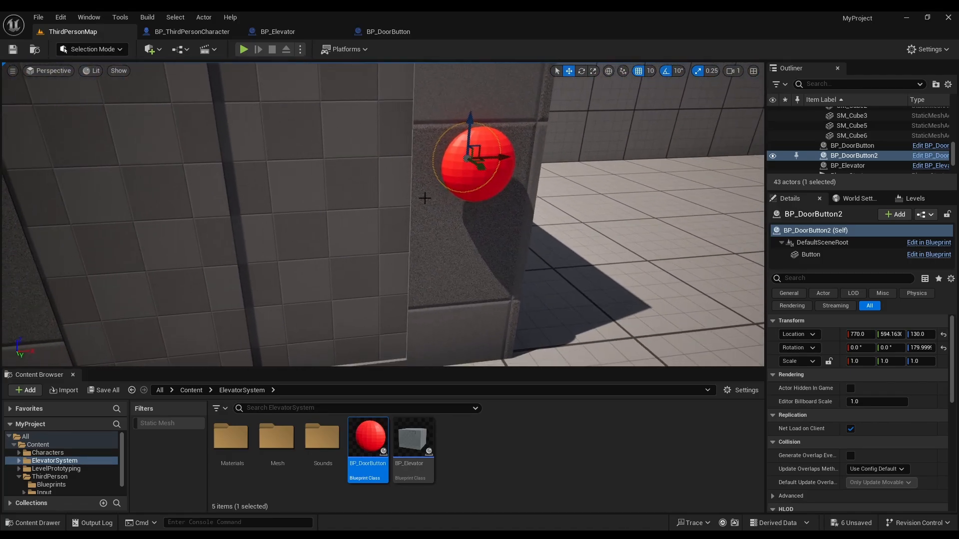
# Step: Playtest the level: walk to the elevator's outer door button, trigger the line trace at it several times, and end the session
pyautogui.press('Escape')
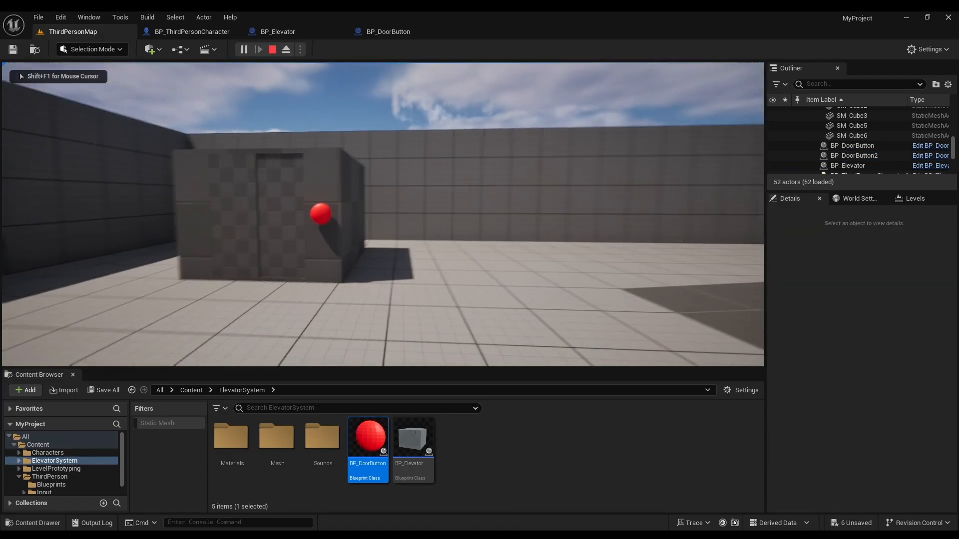
pyautogui.press('w')
pyautogui.press('e')
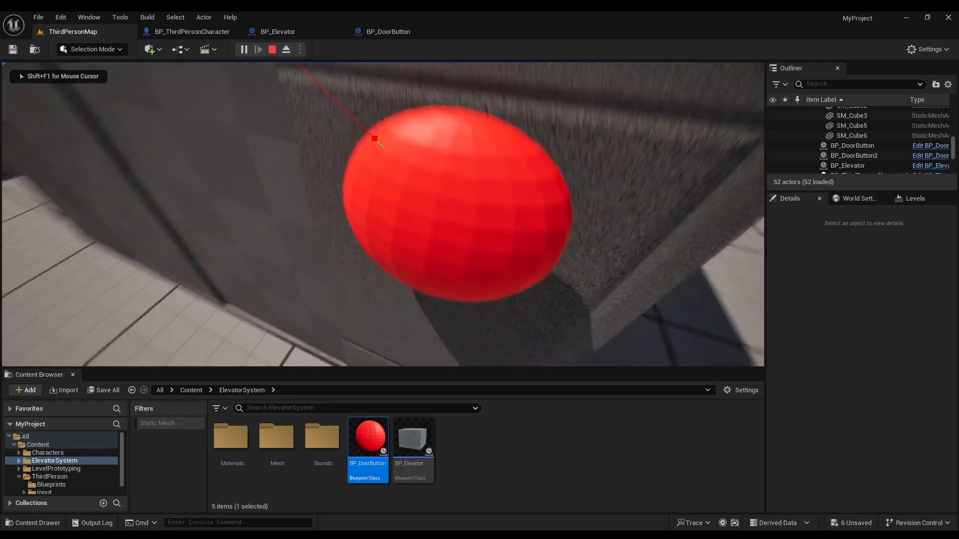
pyautogui.press('e')
pyautogui.press('e')
pyautogui.press('e')
pyautogui.press('e')
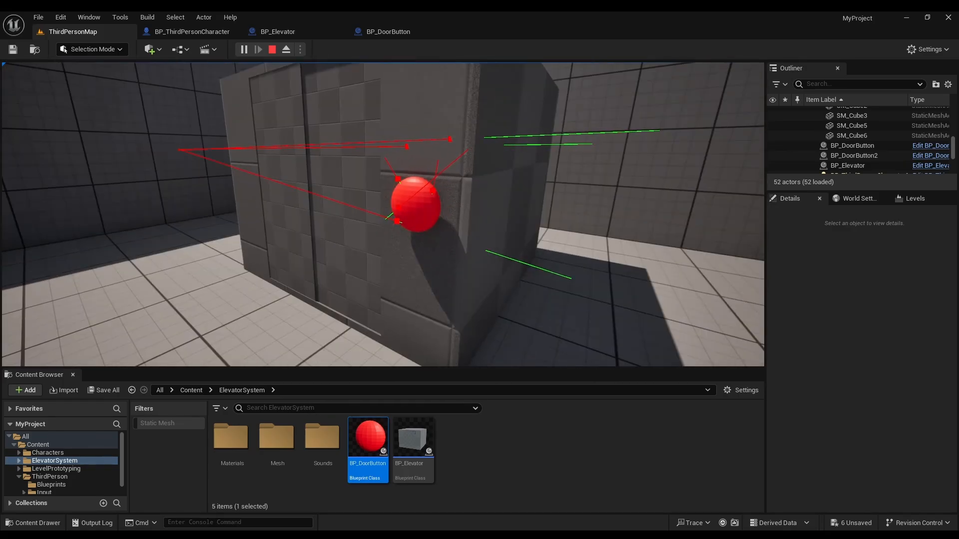
pyautogui.press('Escape')
pyautogui.click(582, 461)
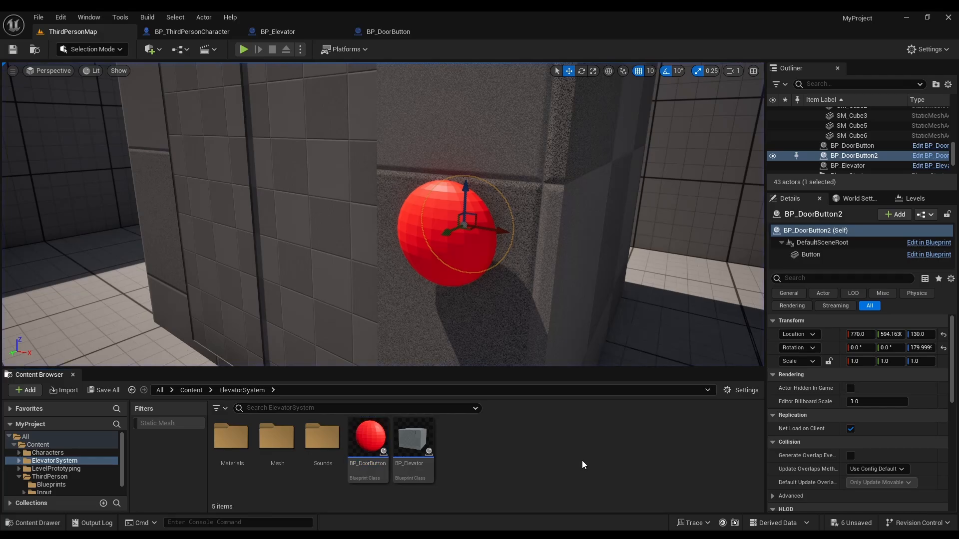
pyautogui.moveTo(480, 270); pyautogui.dragTo(449, 294, button='right')
pyautogui.press('s')
pyautogui.moveTo(603, 236); pyautogui.dragTo(670, 149, button='right')
pyautogui.press('w')
pyautogui.press('s')
pyautogui.click(445, 116)
pyautogui.press('w')
pyautogui.moveTo(512, 203); pyautogui.dragTo(467, 268, button='right')
pyautogui.press('s')
pyautogui.press('w')
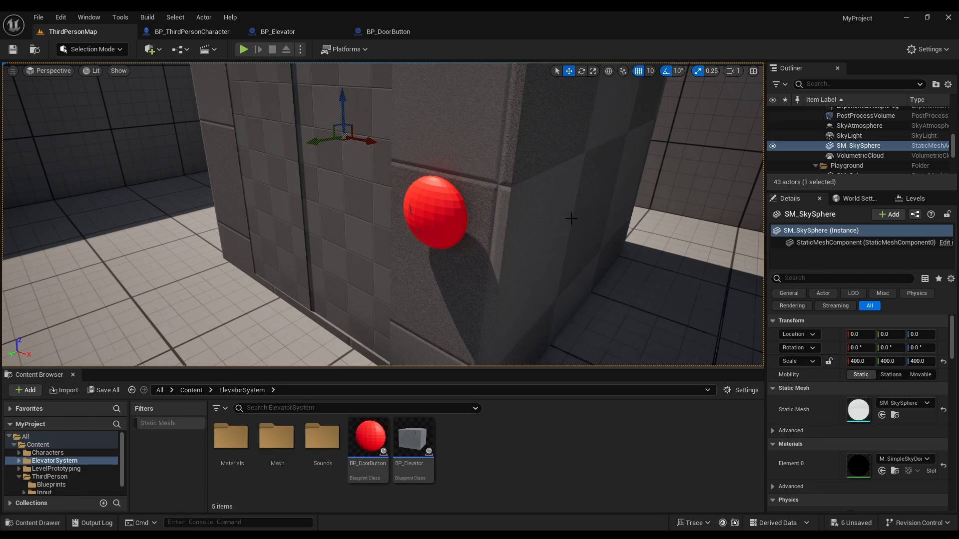
# Step: Create a Blueprint Interface named BP_InteractionInterface in the ElevatorSystem folder
pyautogui.rightClick(460, 446)
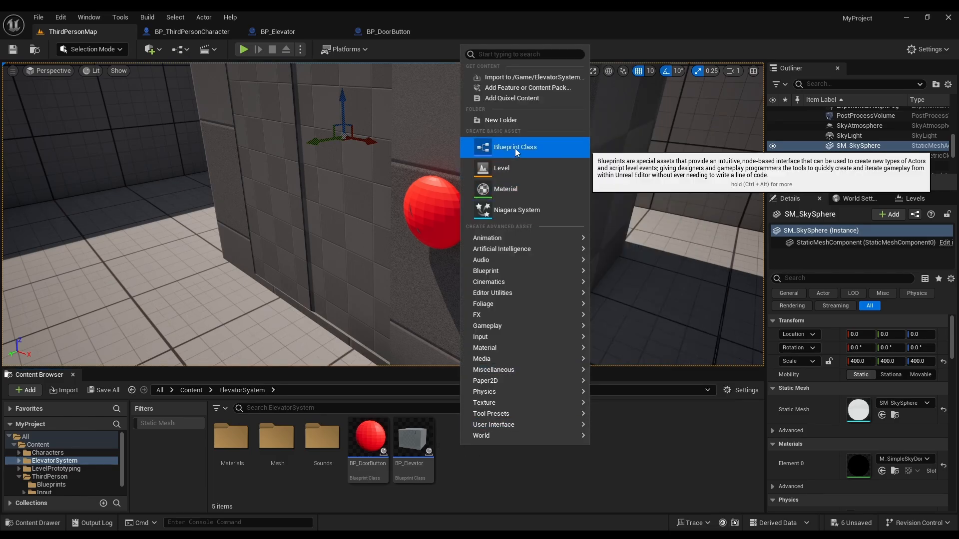
pyautogui.moveTo(513, 253)
pyautogui.moveTo(512, 270)
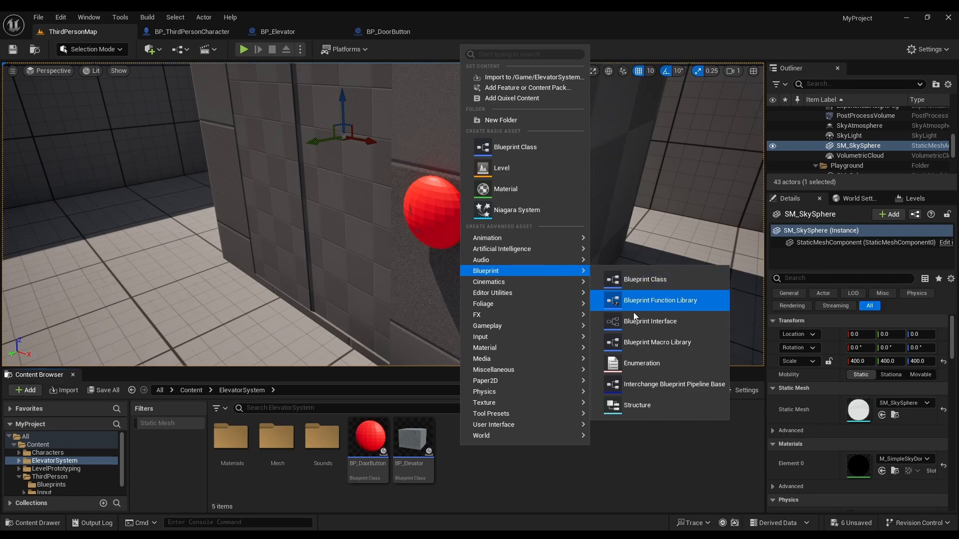
pyautogui.click(646, 322)
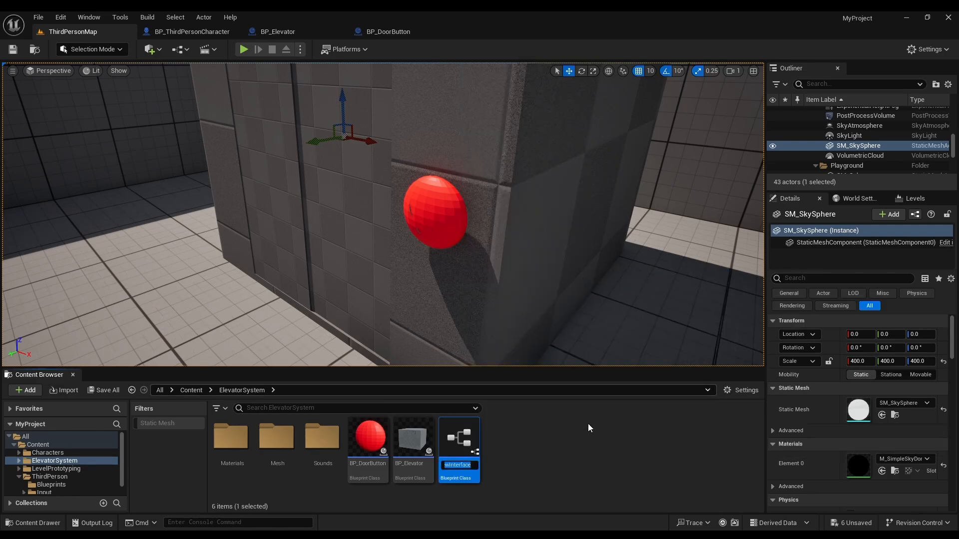
pyautogui.write('BP_I')
pyautogui.write('nteraction')
pyautogui.write('Interface')
pyautogui.press('Return')
pyautogui.click(577, 460)
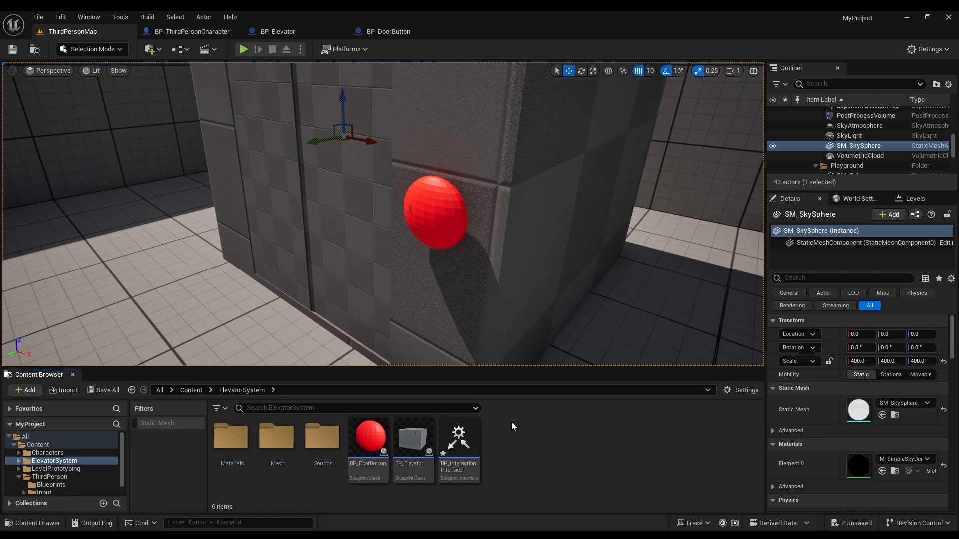
# Step: Name the function in BP_InteractionInterface Interact, compile and save the interface, and close it
pyautogui.doubleClick(467, 450)
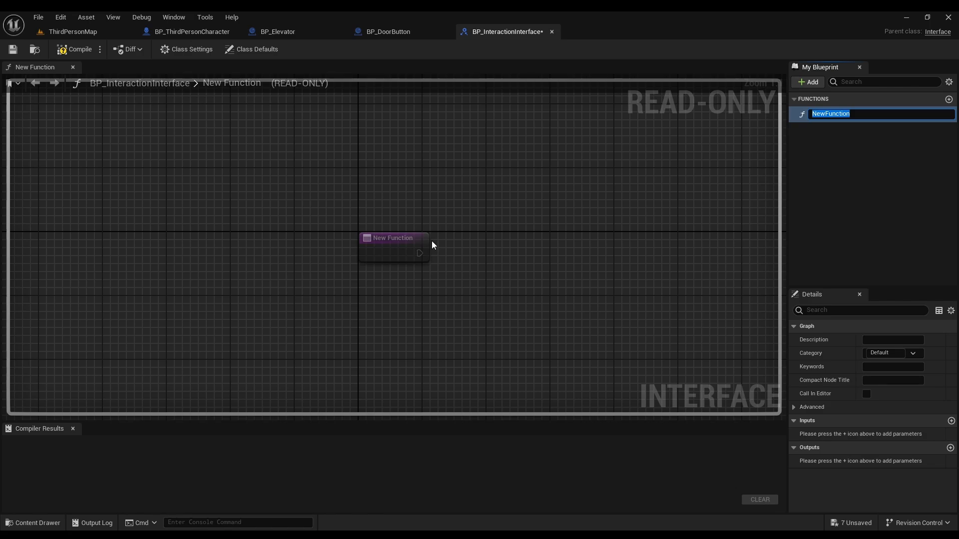
pyautogui.write('Interact')
pyautogui.press('Return')
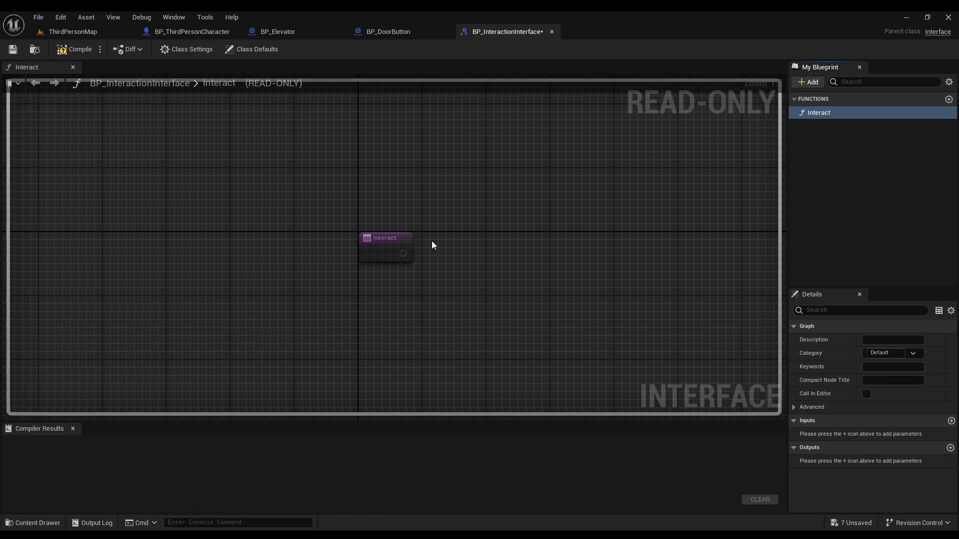
pyautogui.click(75, 49)
pyautogui.click(11, 50)
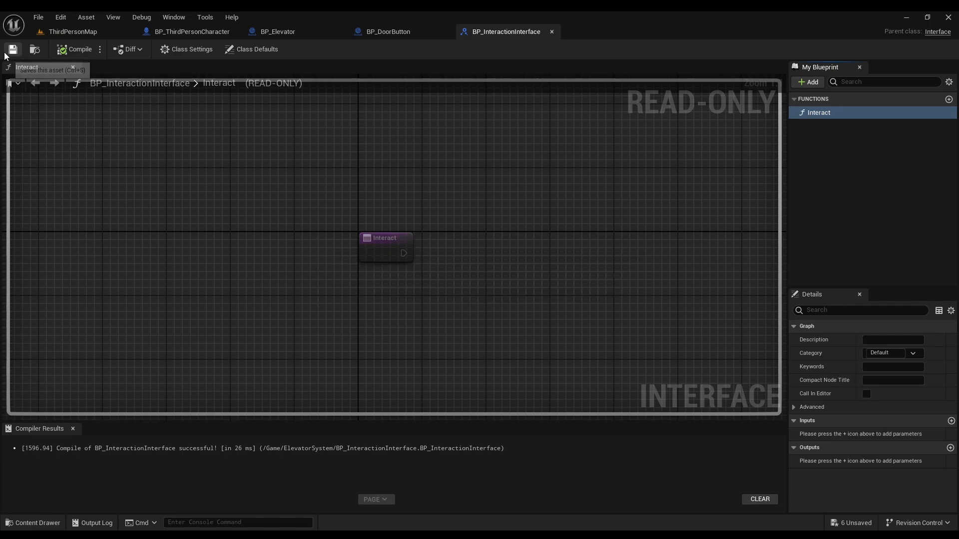
pyautogui.click(552, 32)
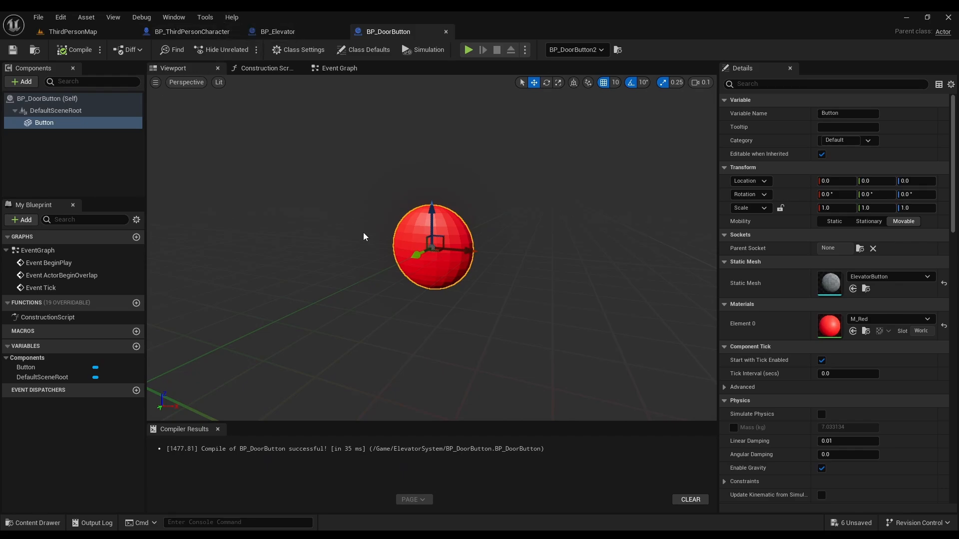
# Step: Add BP_InteractionInterface to the implemented interfaces in BP_DoorButton's class settings
pyautogui.click(86, 181)
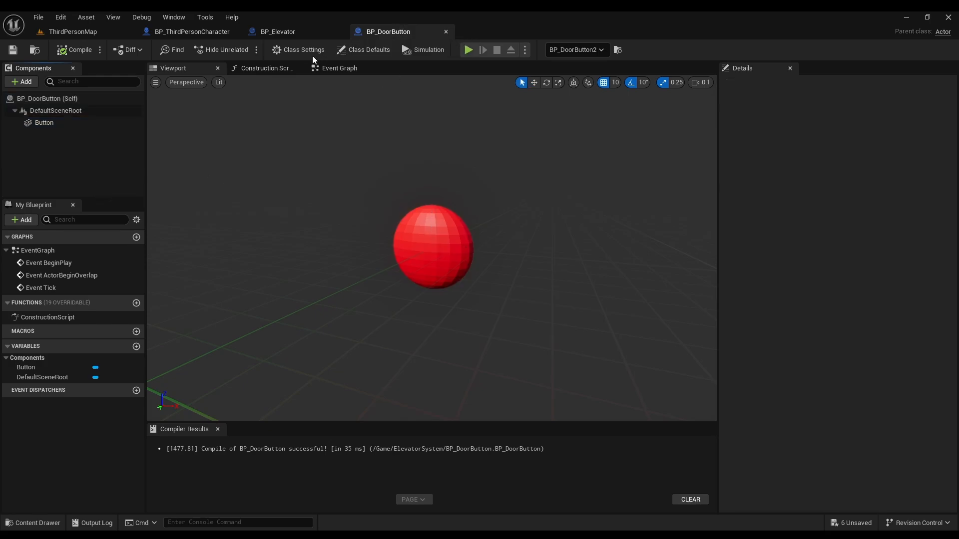
pyautogui.click(297, 50)
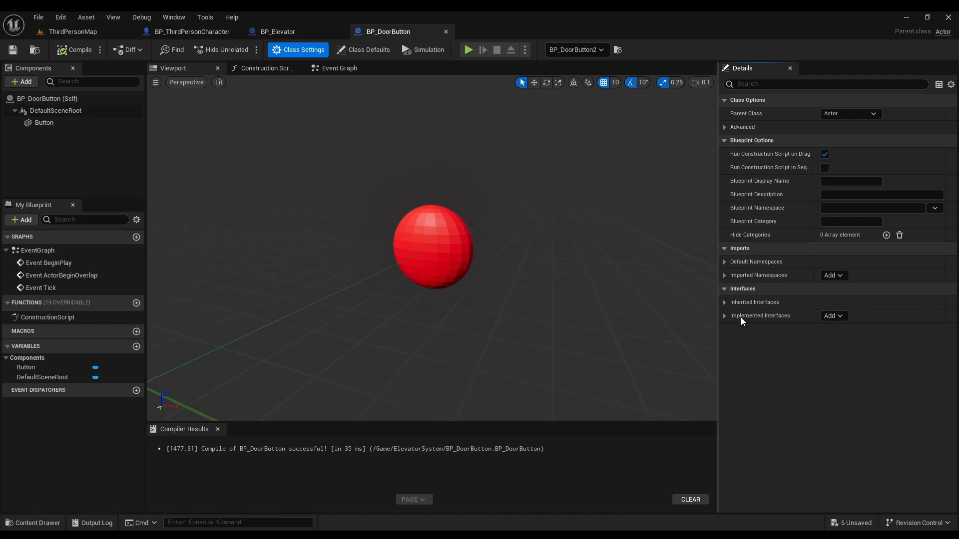
pyautogui.click(832, 318)
pyautogui.write('interact')
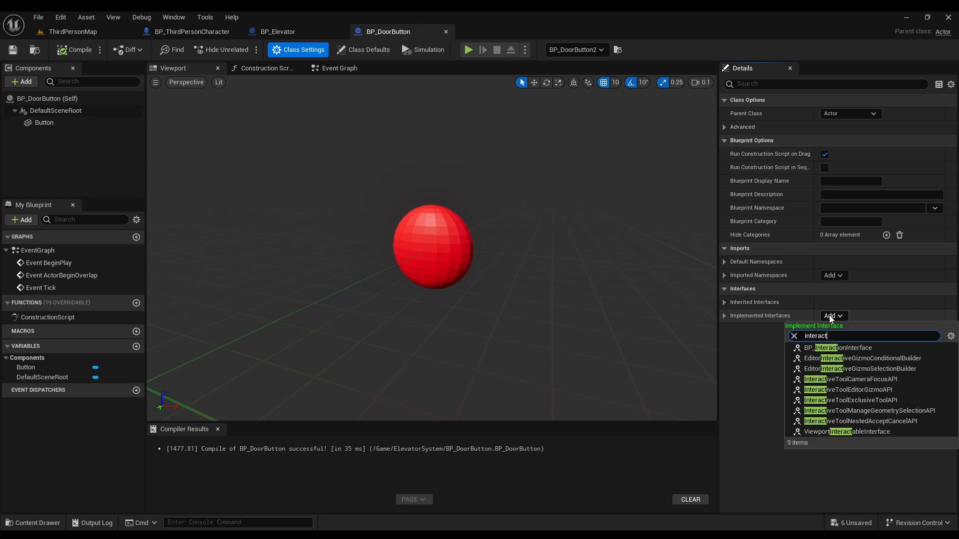
pyautogui.click(834, 349)
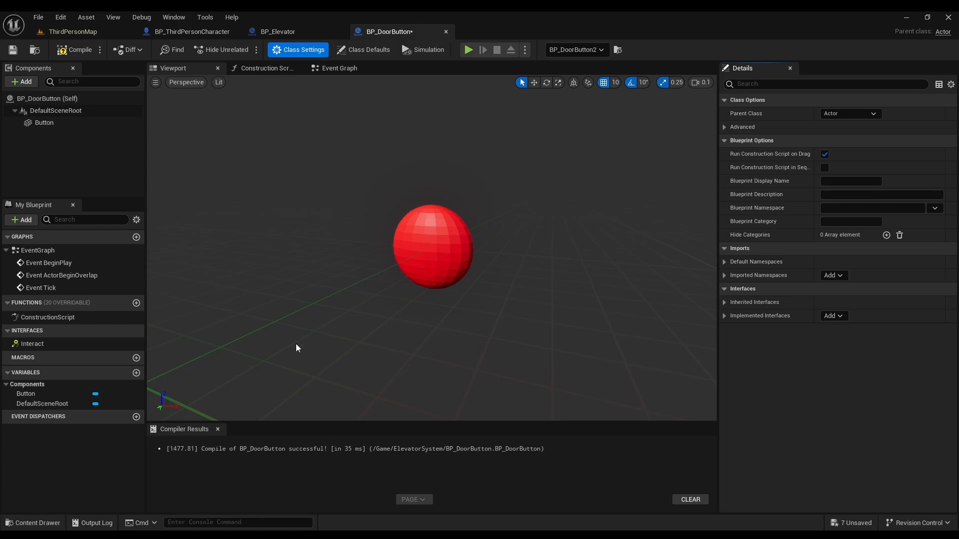
pyautogui.click(24, 345)
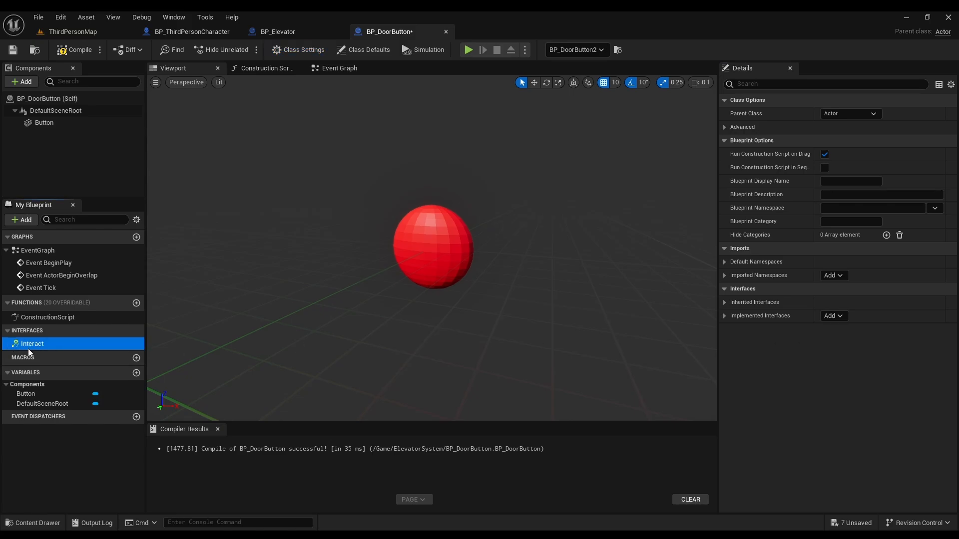
# Step: Add BP_InteractionInterface to BP_Elevator's implemented interfaces, and compile and save the blueprint
pyautogui.click(266, 32)
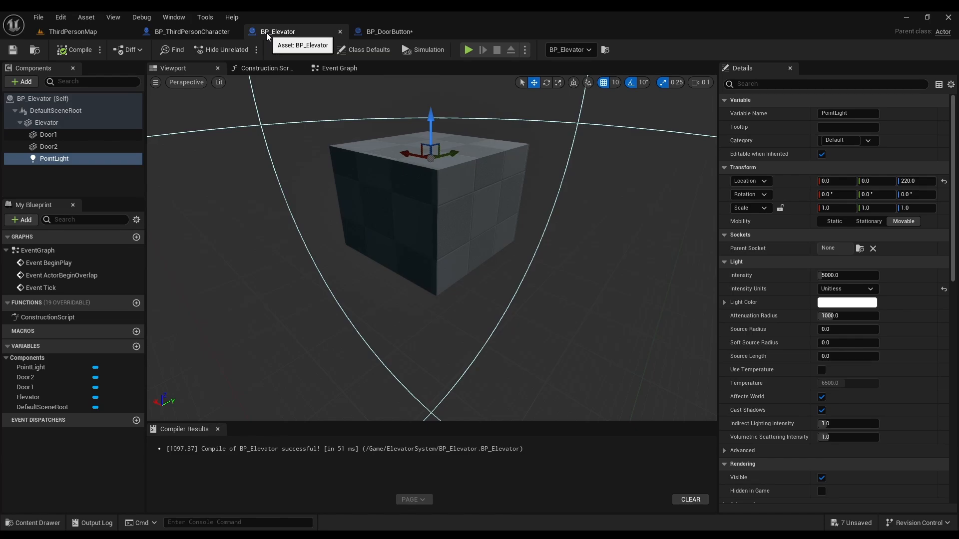
pyautogui.click(310, 50)
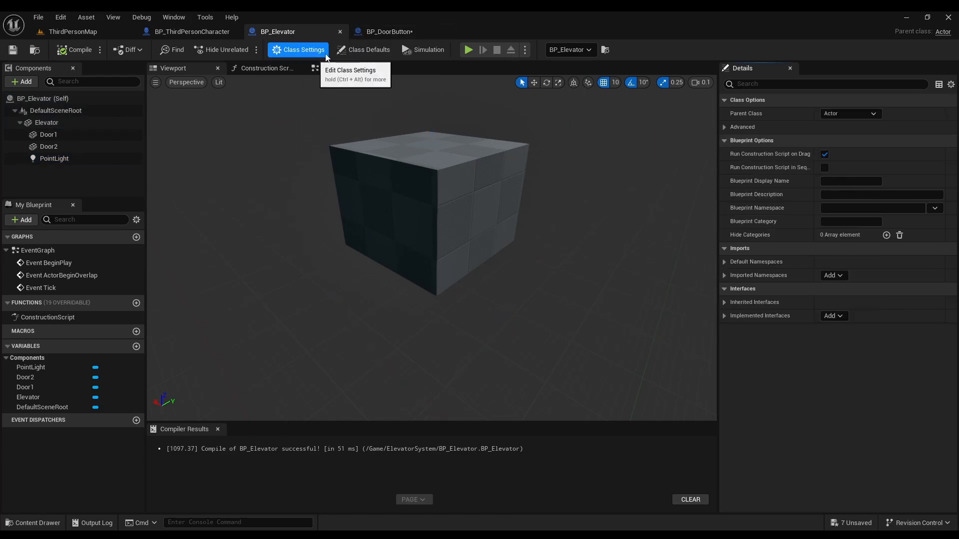
pyautogui.click(833, 316)
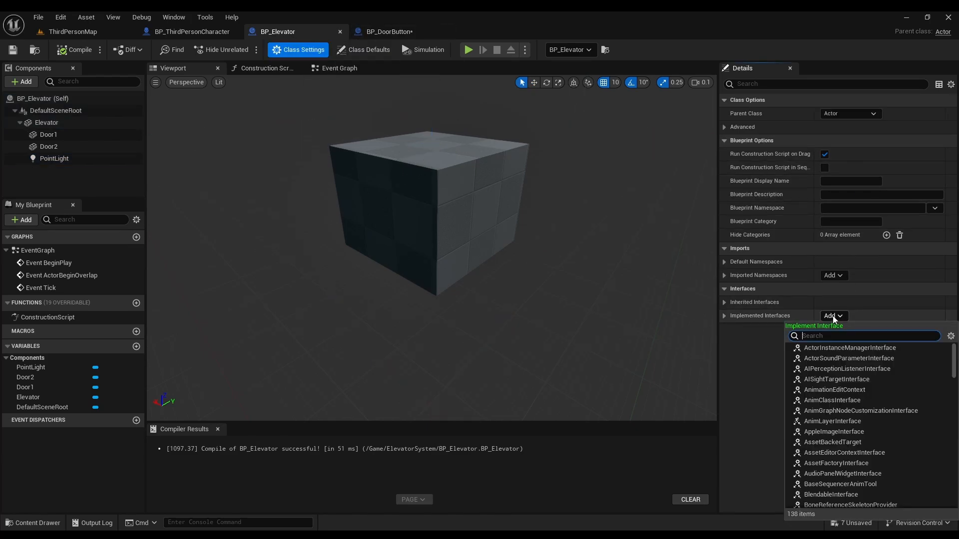
pyautogui.write('intera')
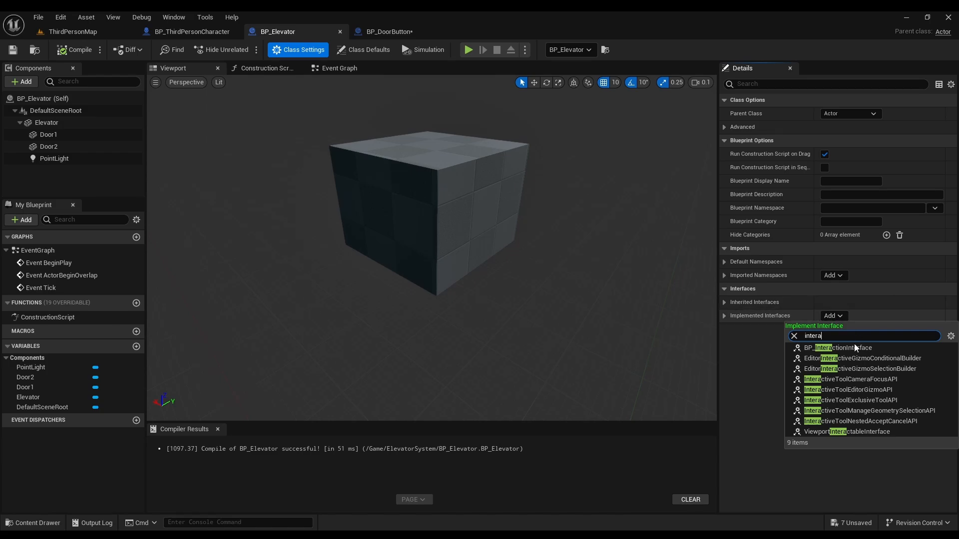
pyautogui.click(855, 348)
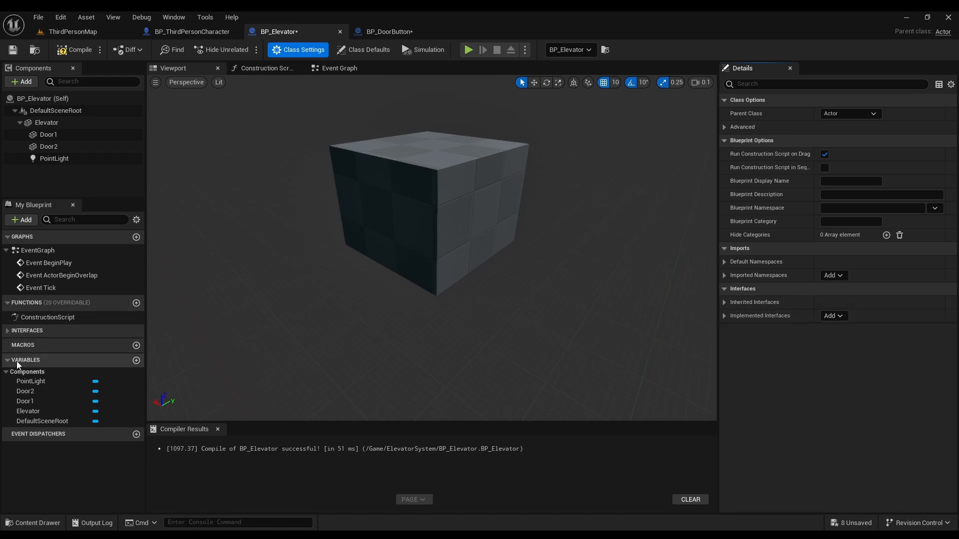
pyautogui.click(8, 333)
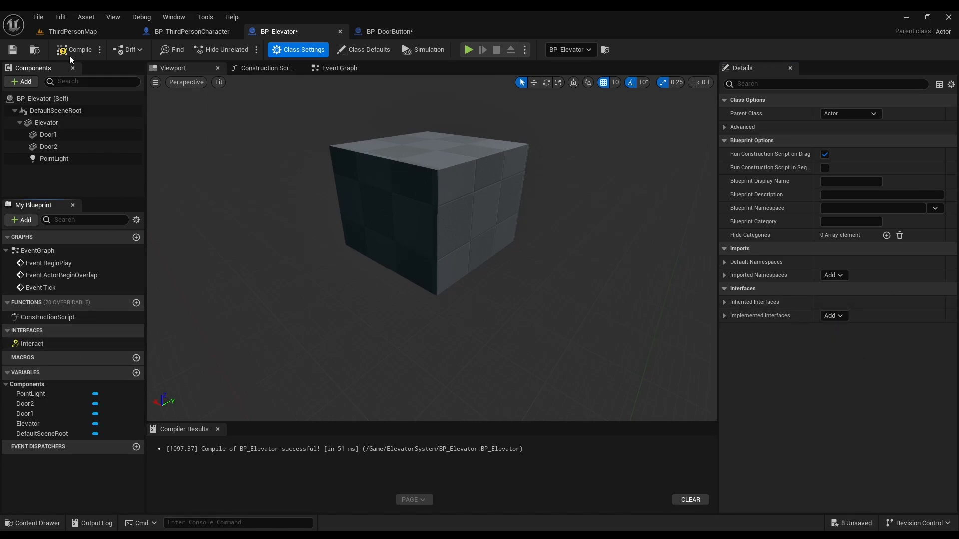
pyautogui.click(12, 49)
# Step: Return to BP_DoorButton and compile and save it
pyautogui.click(389, 31)
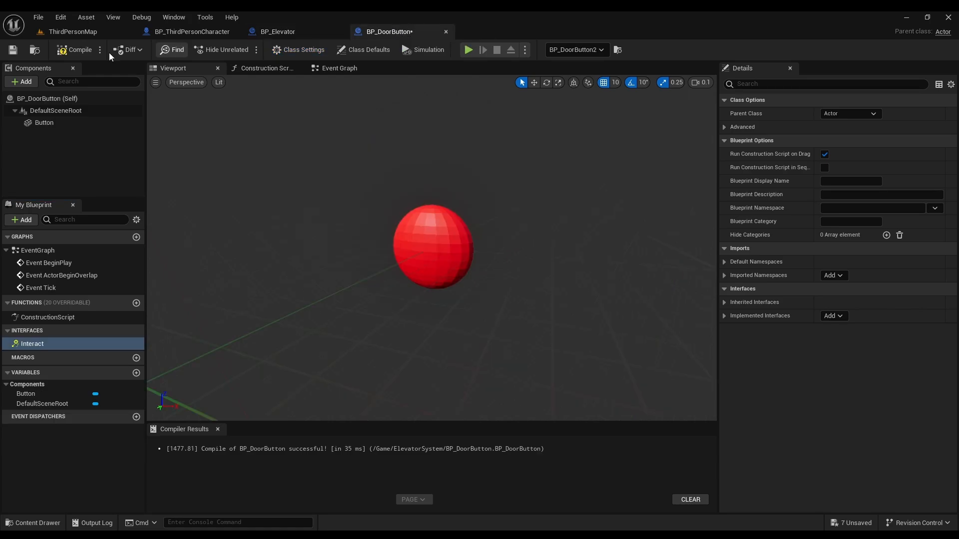
pyautogui.click(71, 50)
pyautogui.click(12, 50)
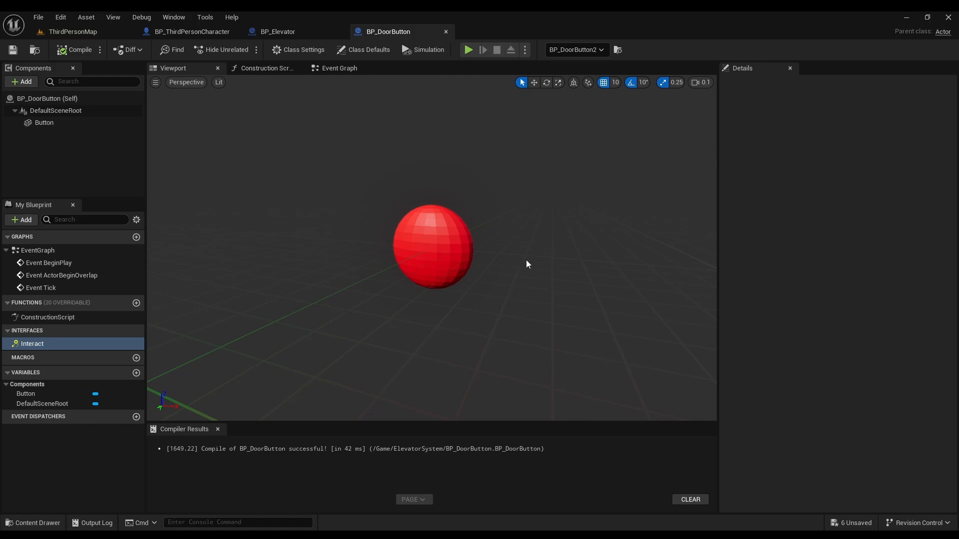
# Step: Expand the Break Hit Result node in BP_ThirdPersonCharacter's event graph to show all of its output pins
pyautogui.click(179, 32)
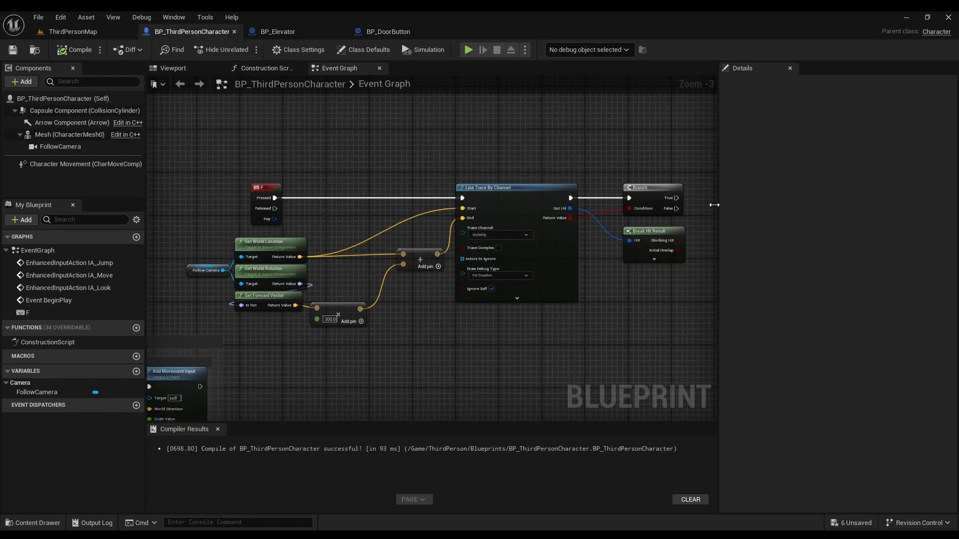
pyautogui.moveTo(697, 231); pyautogui.dragTo(481, 231, button='right')
pyautogui.scroll(1, 475, 232)
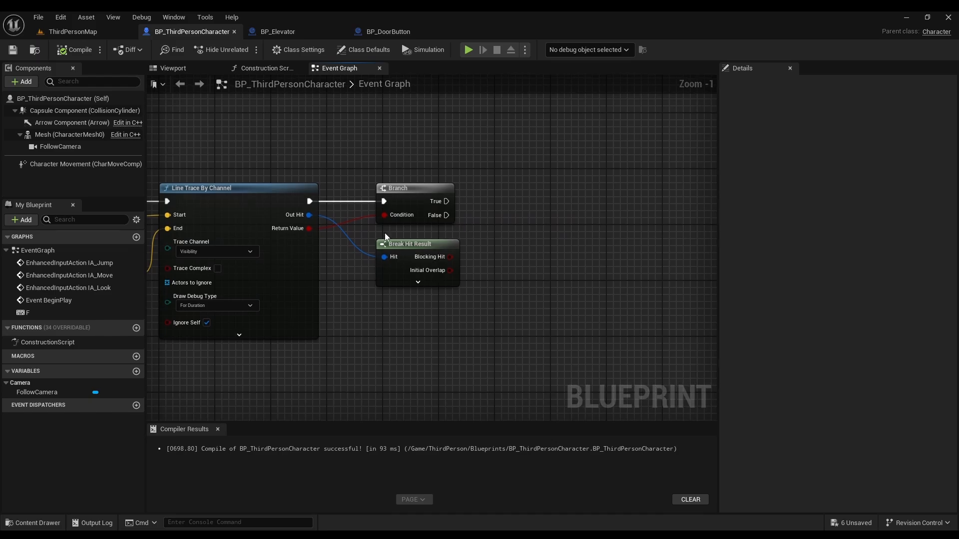
pyautogui.click(418, 282)
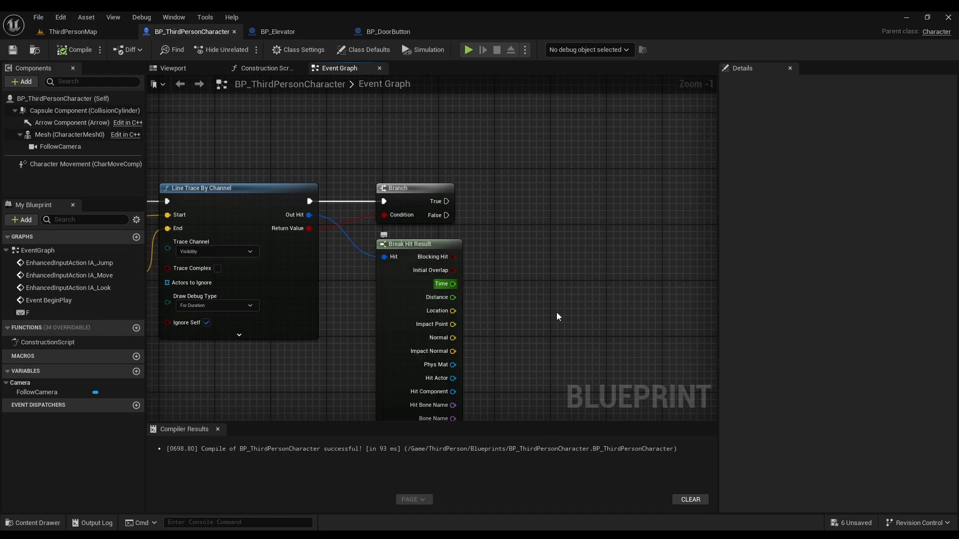
pyautogui.moveTo(556, 317); pyautogui.dragTo(390, 316, button='right')
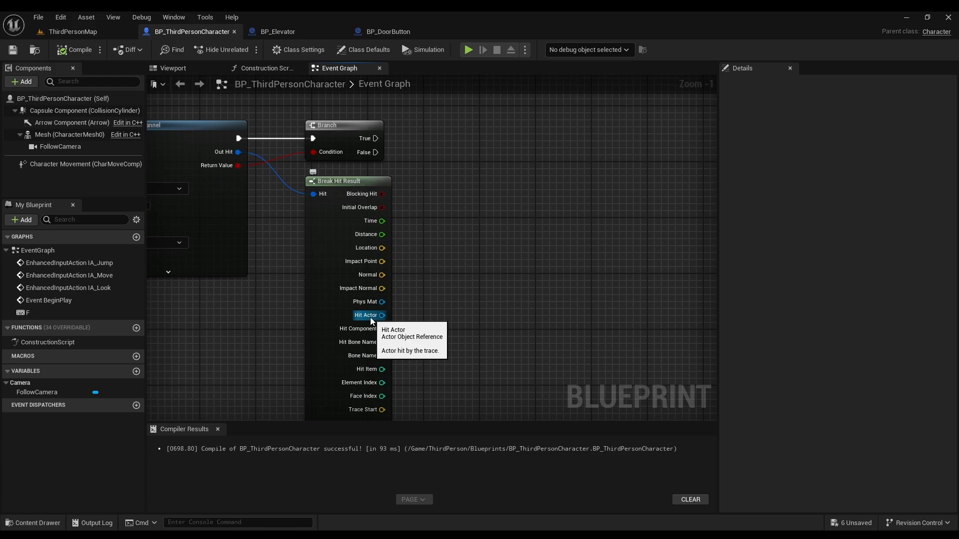
# Step: Add an Interact (Message) node from BP Interaction Interface, with Break Hit Result's Hit Actor as its target
pyautogui.moveTo(371, 317); pyautogui.dragTo(470, 168)
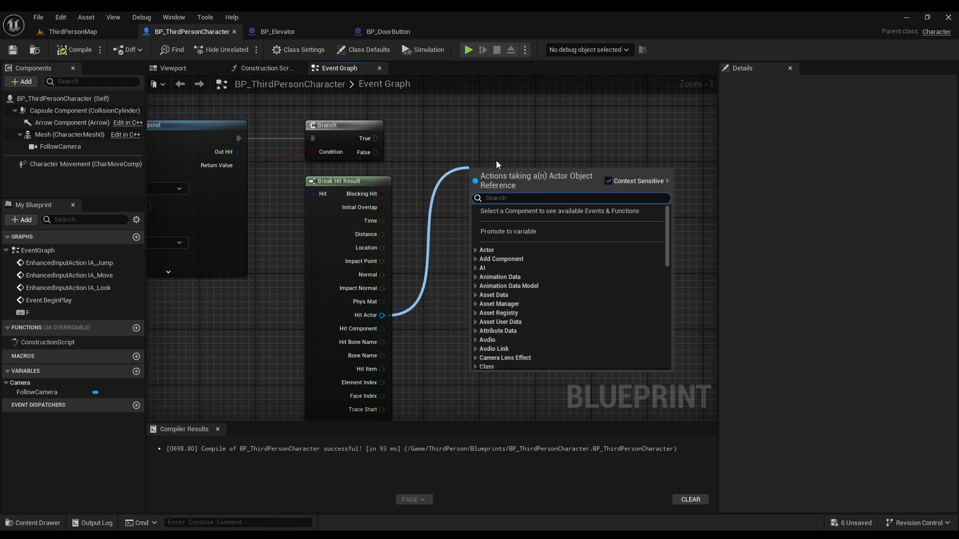
pyautogui.write('interact')
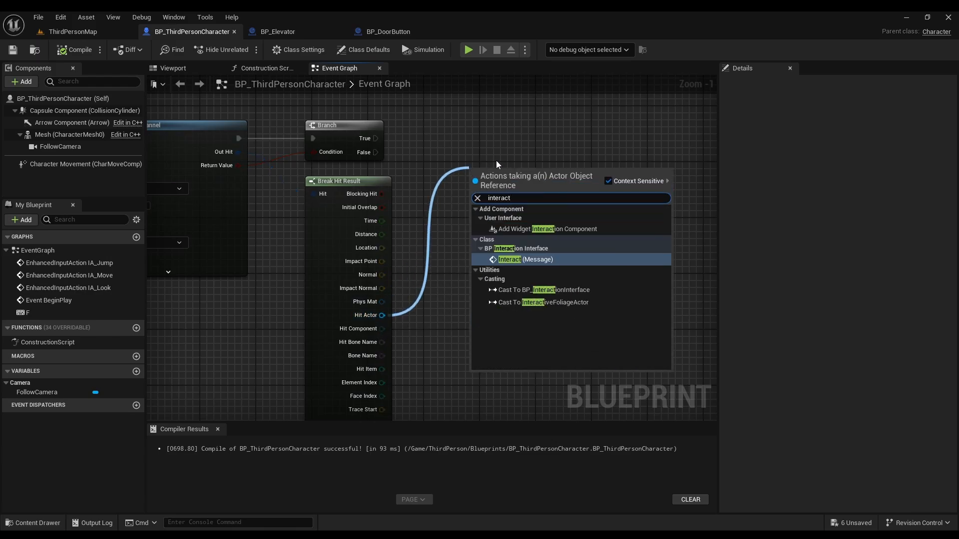
pyautogui.write('ion')
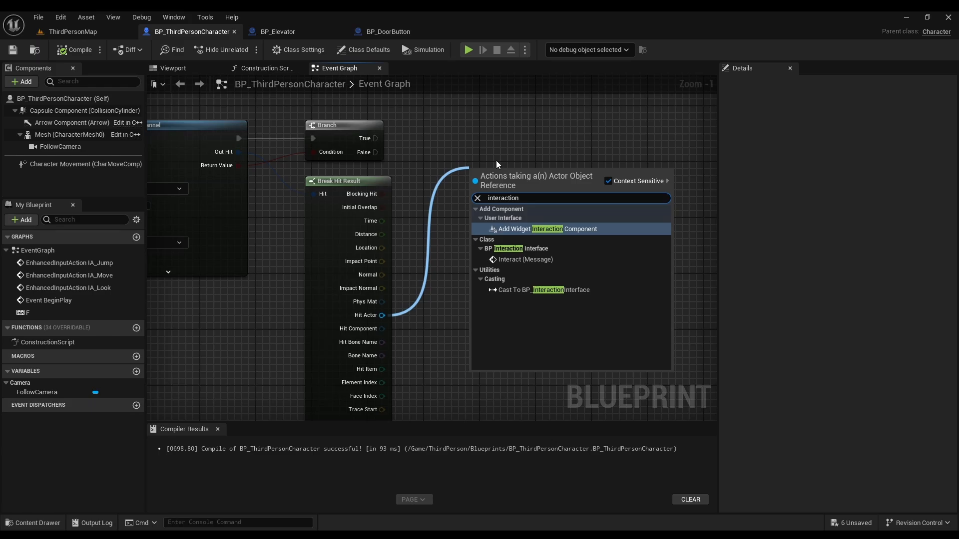
pyautogui.click(526, 259)
pyautogui.moveTo(502, 237); pyautogui.dragTo(521, 318, button='right')
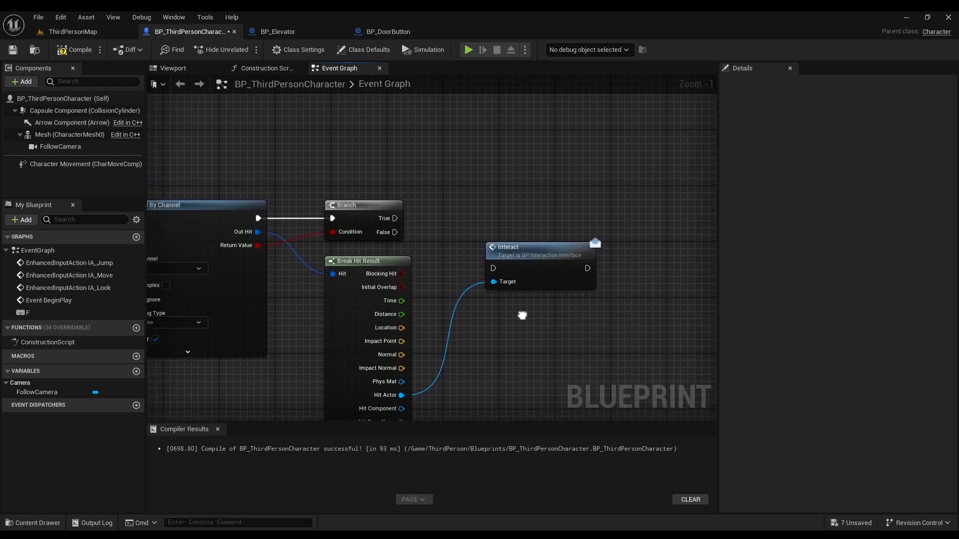
# Step: Connect the Branch's True output to Interact, align the node beside the Branch, and compile and save the character blueprint
pyautogui.moveTo(394, 219); pyautogui.dragTo(495, 272)
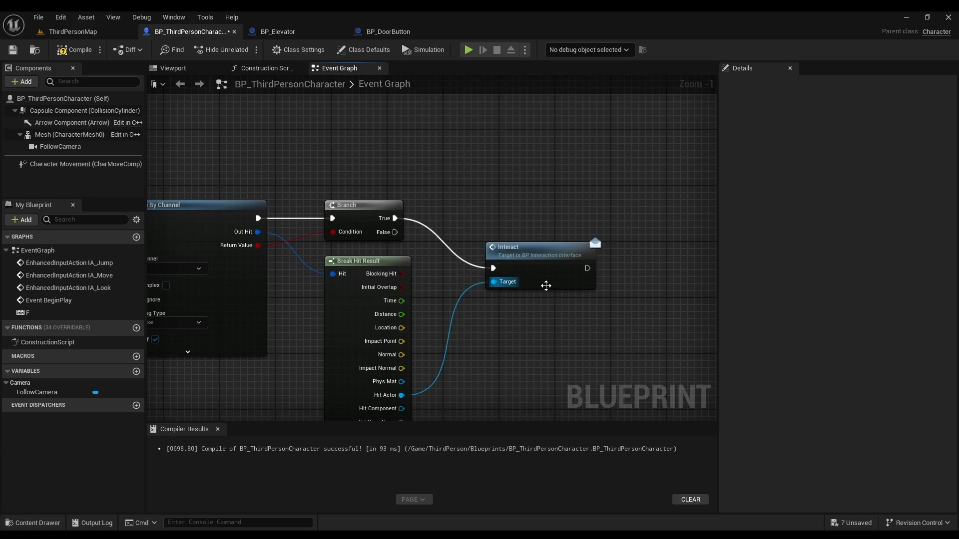
pyautogui.moveTo(549, 287); pyautogui.dragTo(520, 235)
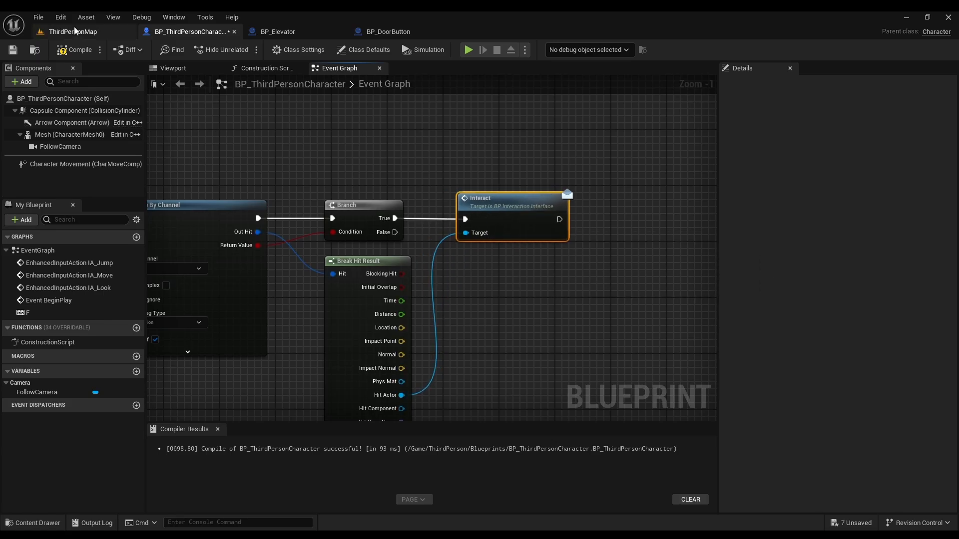
pyautogui.click(12, 50)
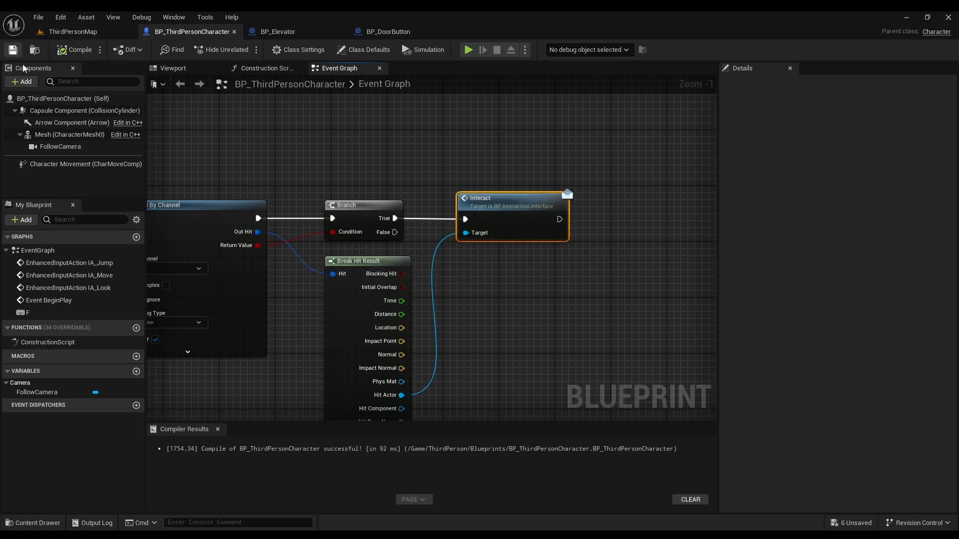
pyautogui.click(451, 155)
pyautogui.moveTo(292, 158); pyautogui.dragTo(520, 134, button='right')
pyautogui.scroll(-1, 308, 184)
pyautogui.moveTo(307, 184); pyautogui.dragTo(240, 205, button='right')
pyautogui.moveTo(255, 171); pyautogui.dragTo(180, 144, button='right')
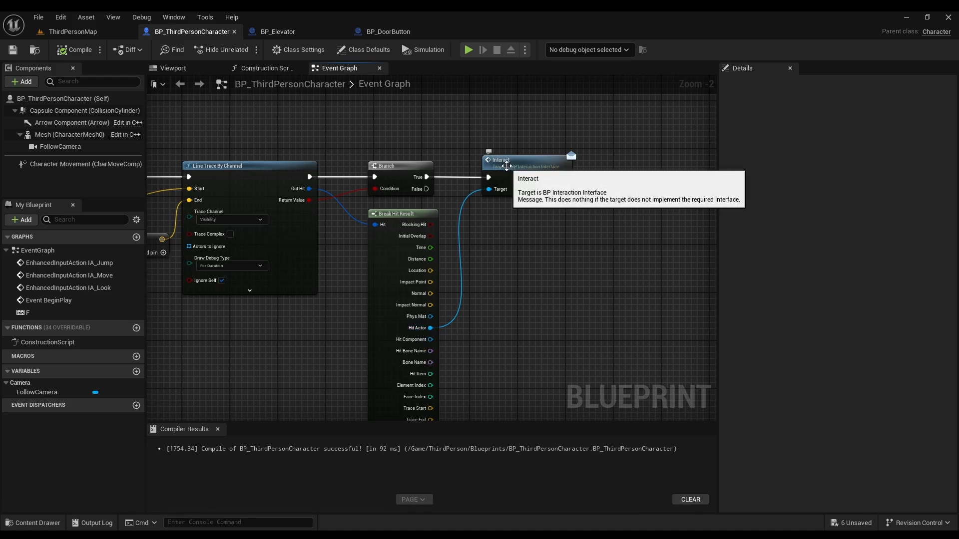
pyautogui.moveTo(542, 336); pyautogui.dragTo(554, 226, button='right')
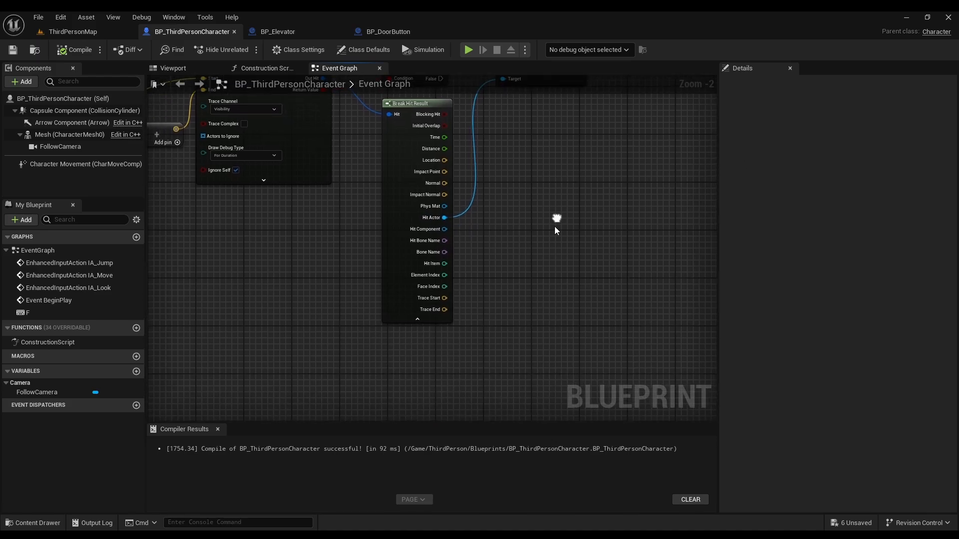
# Step: Collapse the Break Hit Result node to its used pins and compile the BP_ThirdPersonCharacter blueprint
pyautogui.click(437, 320)
pyautogui.moveTo(503, 159); pyautogui.dragTo(479, 291, button='right')
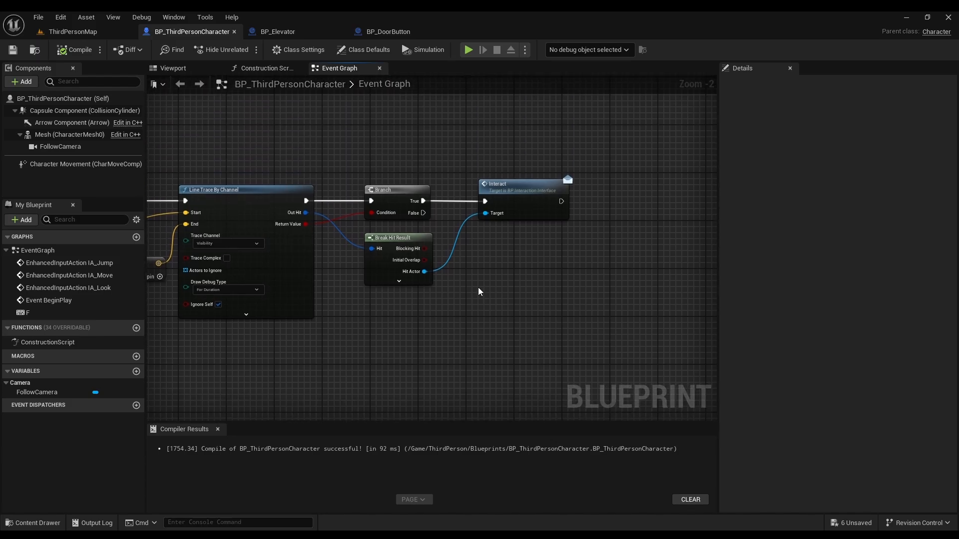
pyautogui.click(73, 51)
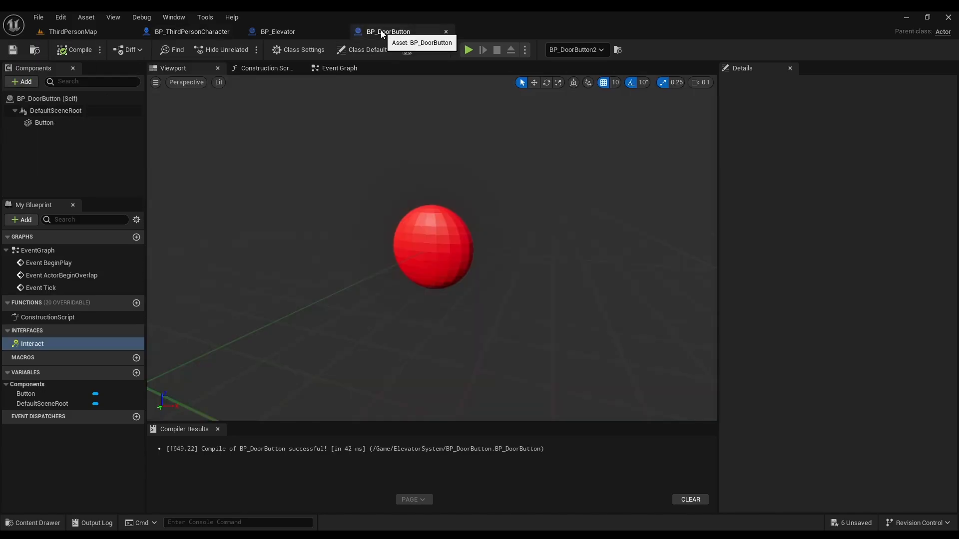
# Step: Open the event graph of BP_DoorButton and delete the Event ActorBeginOverlap and Event Tick nodes
pyautogui.click(381, 34)
pyautogui.click(327, 71)
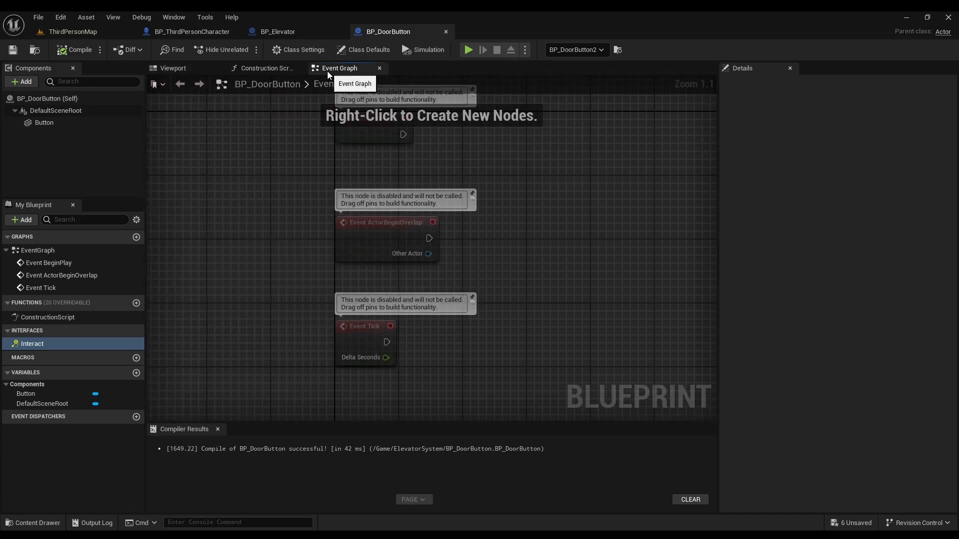
pyautogui.scroll(-2, 366, 193)
pyautogui.click(253, 178)
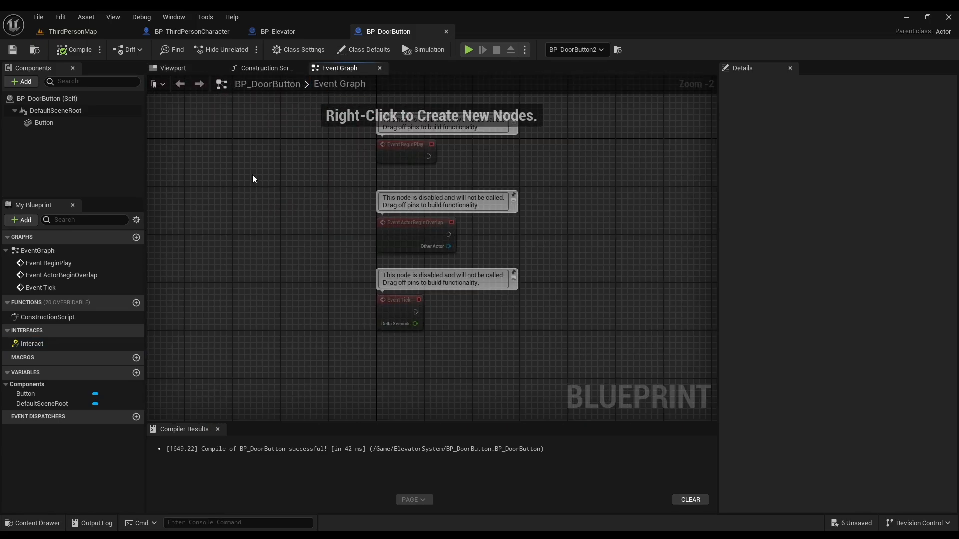
pyautogui.moveTo(292, 188); pyautogui.dragTo(500, 359)
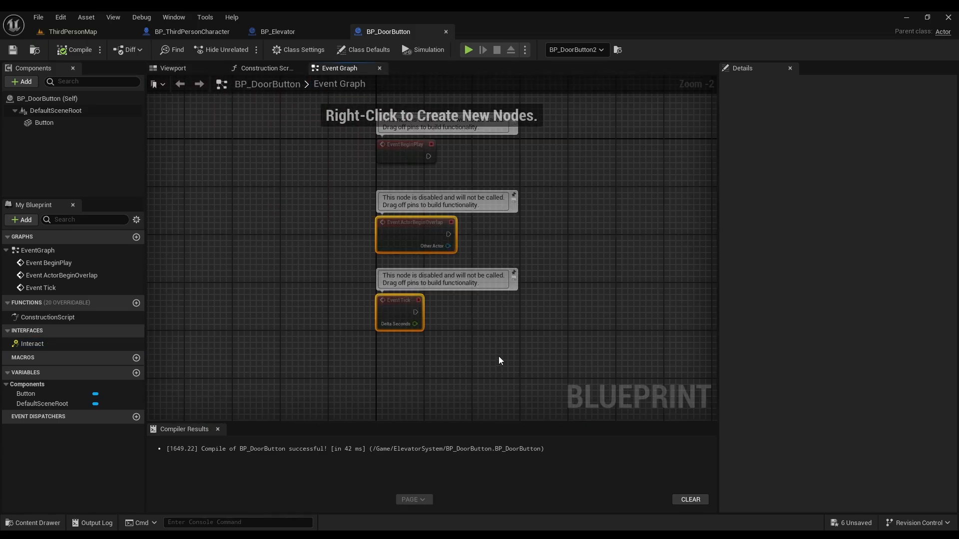
pyautogui.press('Delete')
pyautogui.scroll(1, 475, 209)
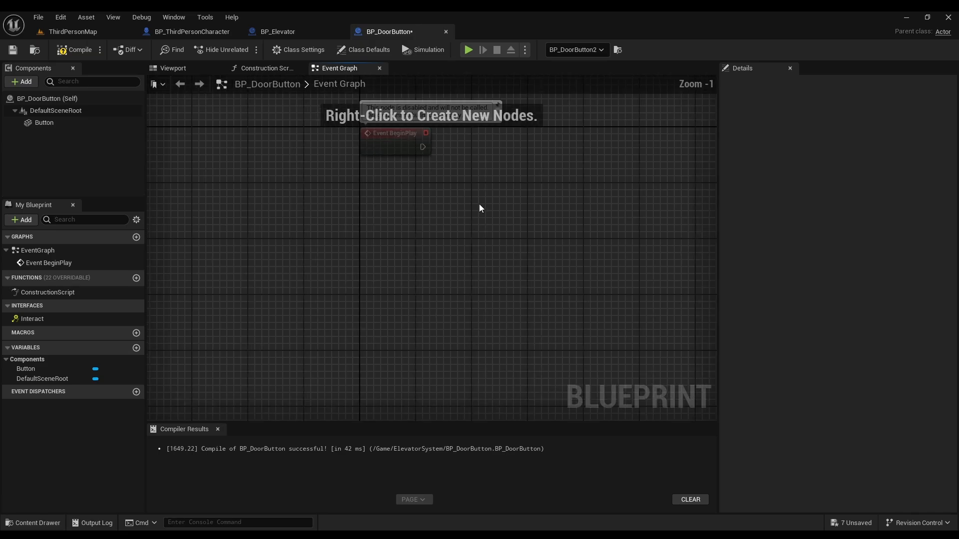
pyautogui.moveTo(478, 204); pyautogui.dragTo(399, 270, button='right')
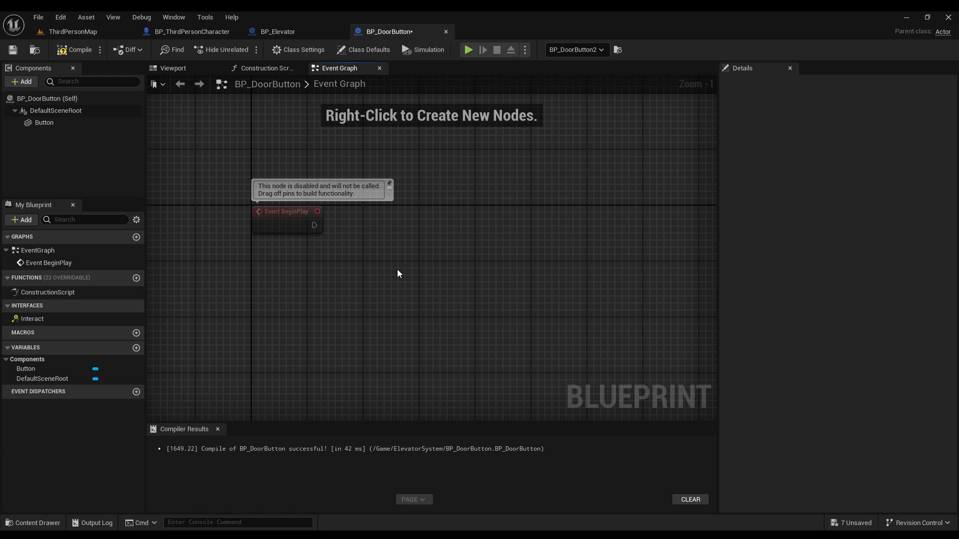
# Step: Add a Get All Actors Of Class node directly after Event BeginPlay and set its actor class to BP_Elevator
pyautogui.scroll(1, 371, 256)
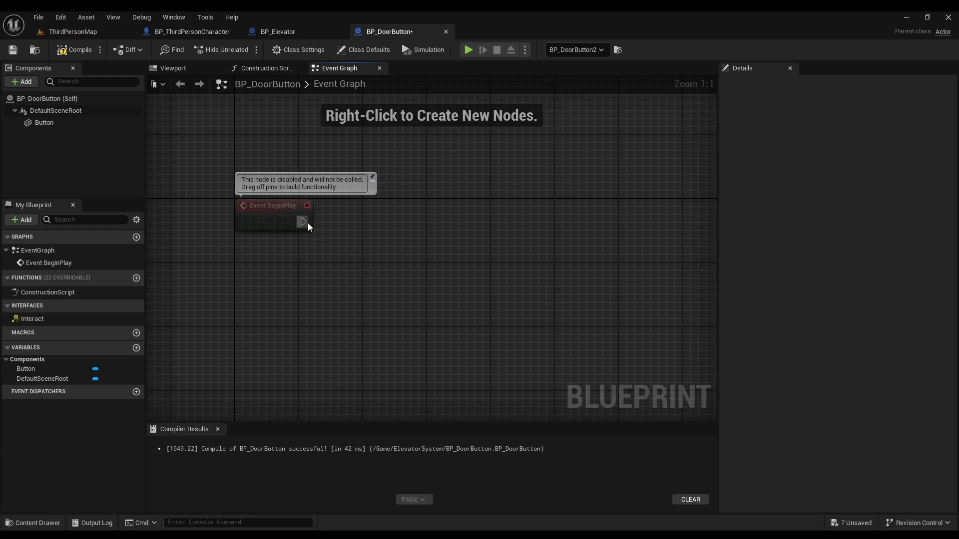
pyautogui.moveTo(304, 222); pyautogui.dragTo(392, 220)
pyautogui.write('get')
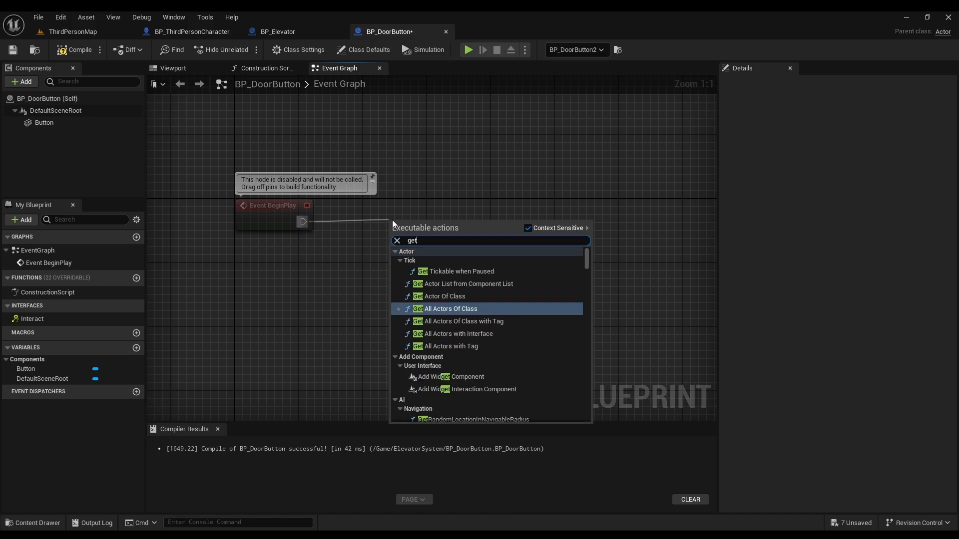
pyautogui.write(' all actors')
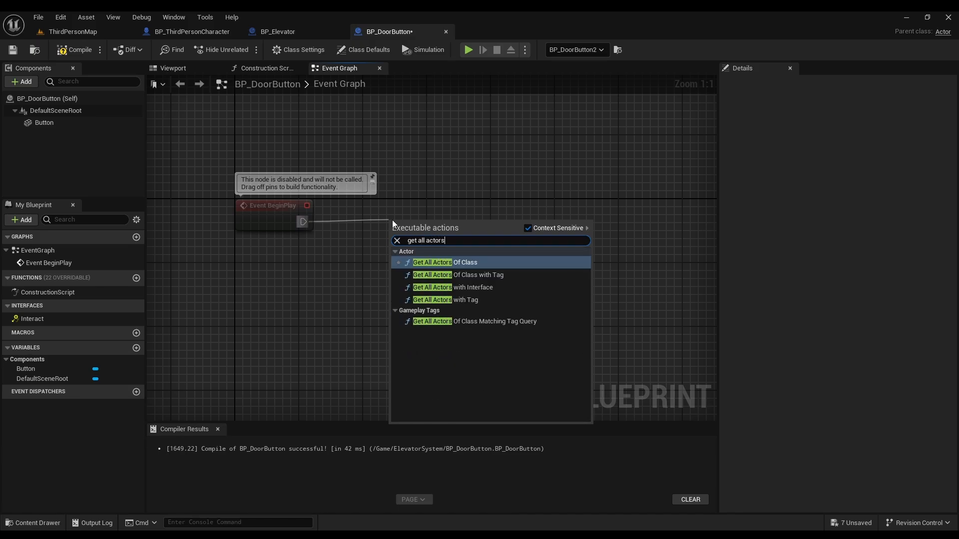
pyautogui.click(481, 260)
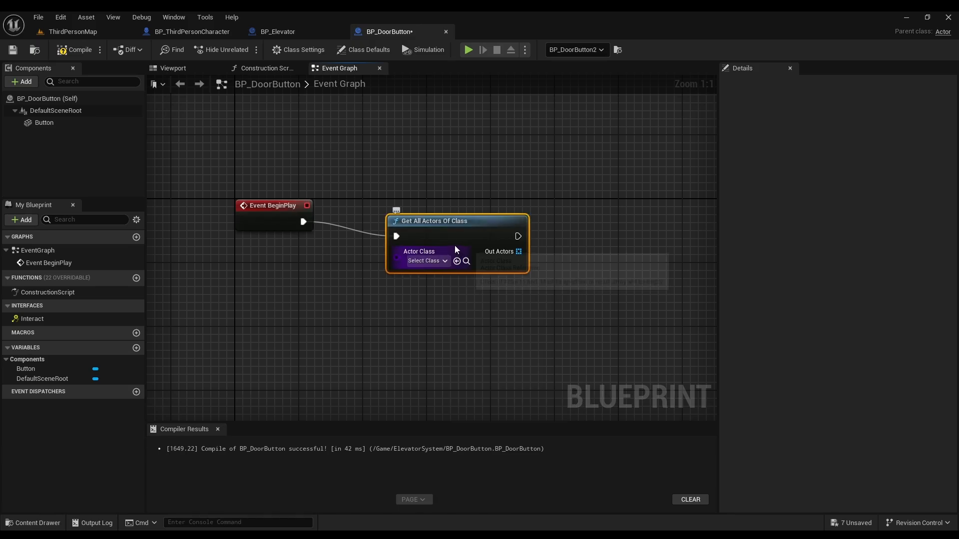
pyautogui.moveTo(441, 228); pyautogui.dragTo(400, 212)
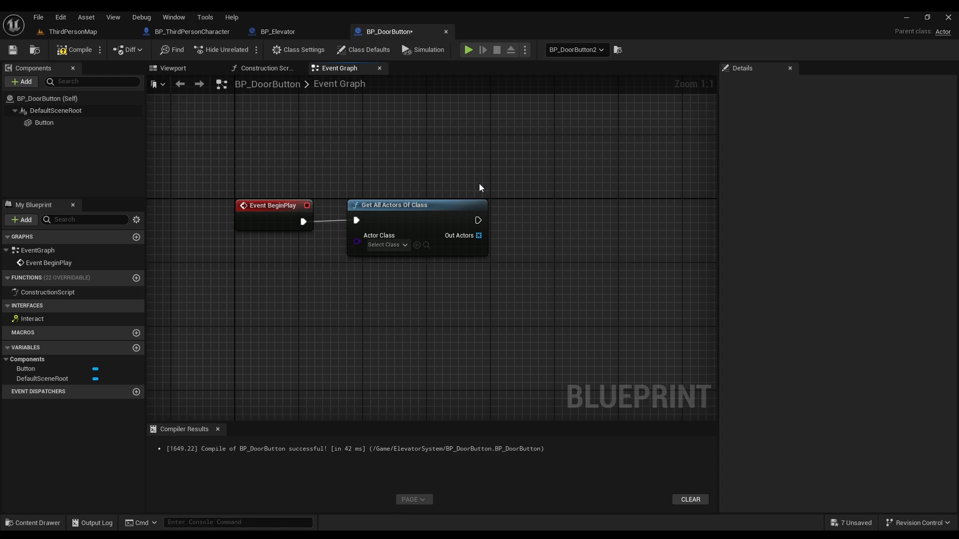
pyautogui.click(380, 248)
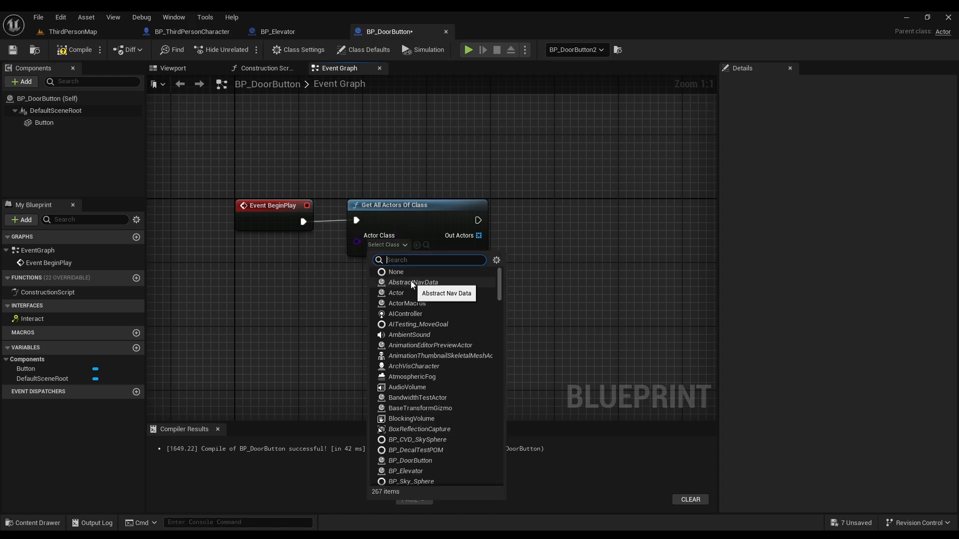
pyautogui.write('elev')
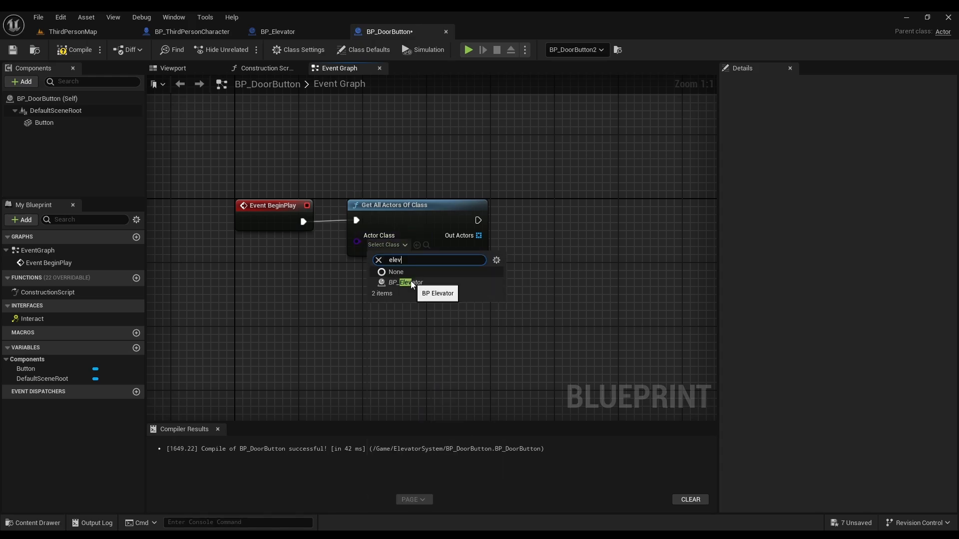
pyautogui.click(409, 282)
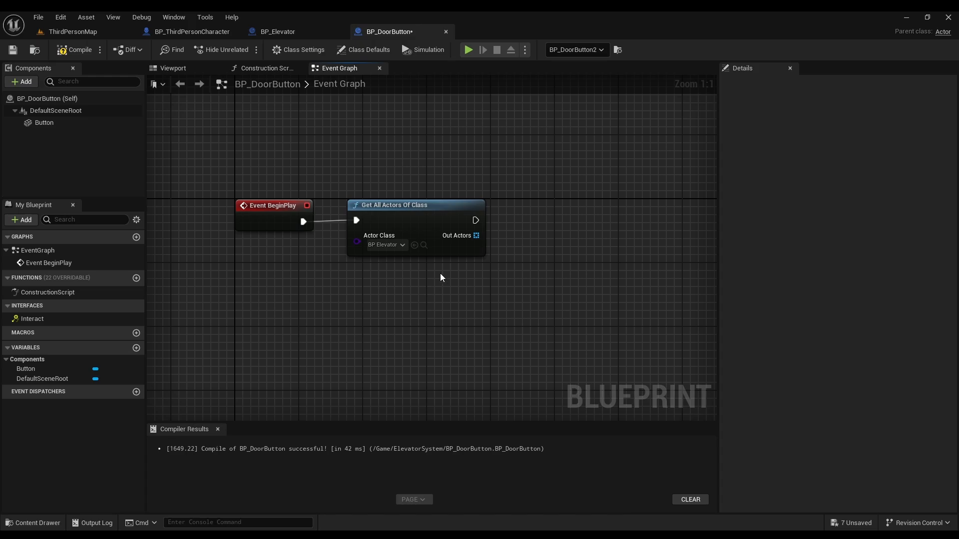
# Step: Add a For Each Loop that runs over the Out Actors array of Get All Actors Of Class
pyautogui.moveTo(472, 238); pyautogui.dragTo(528, 235)
pyautogui.write('for each loop')
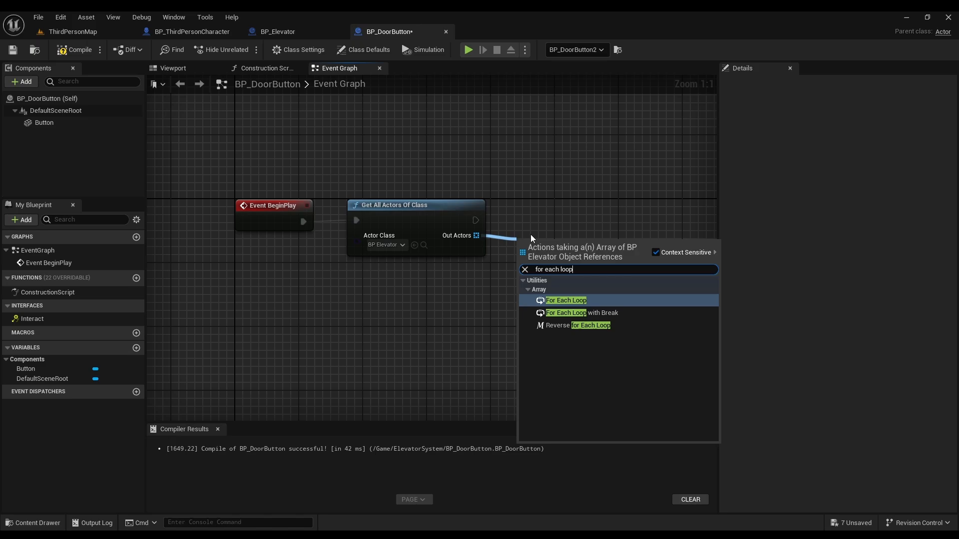
pyautogui.click(624, 301)
pyautogui.click(555, 193)
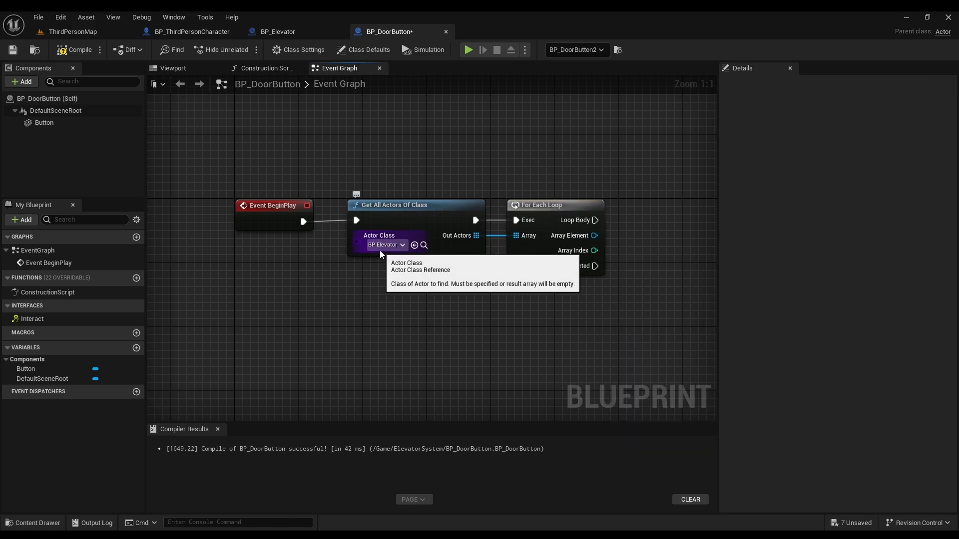
# Step: Add an array Add node that takes the loop's Array Element, and run it from the Loop Body
pyautogui.moveTo(648, 238); pyautogui.dragTo(499, 256, button='right')
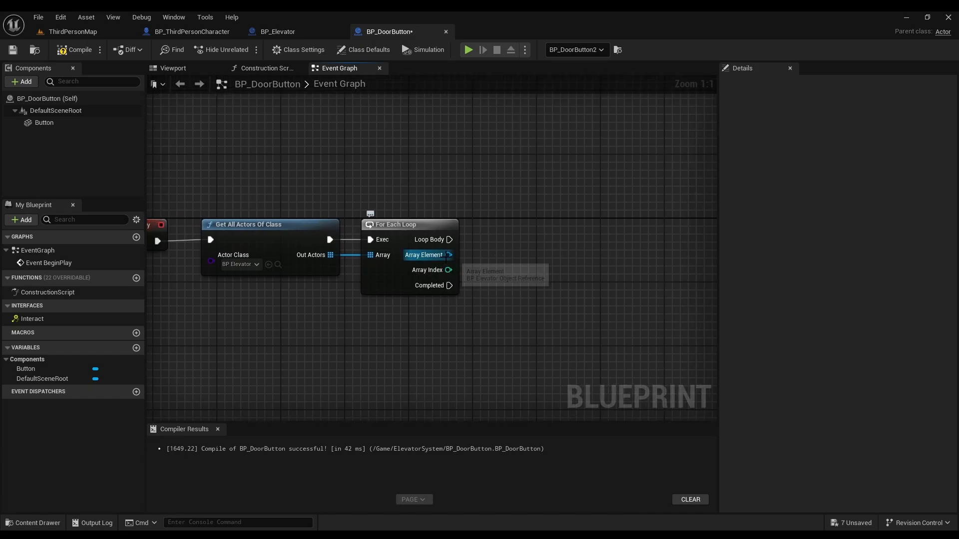
pyautogui.moveTo(448, 255); pyautogui.dragTo(487, 262)
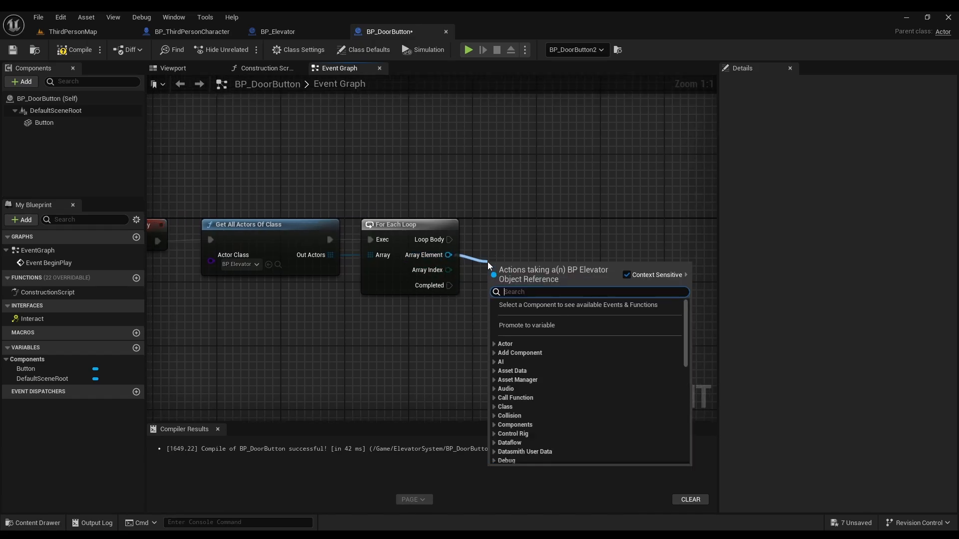
pyautogui.write('add')
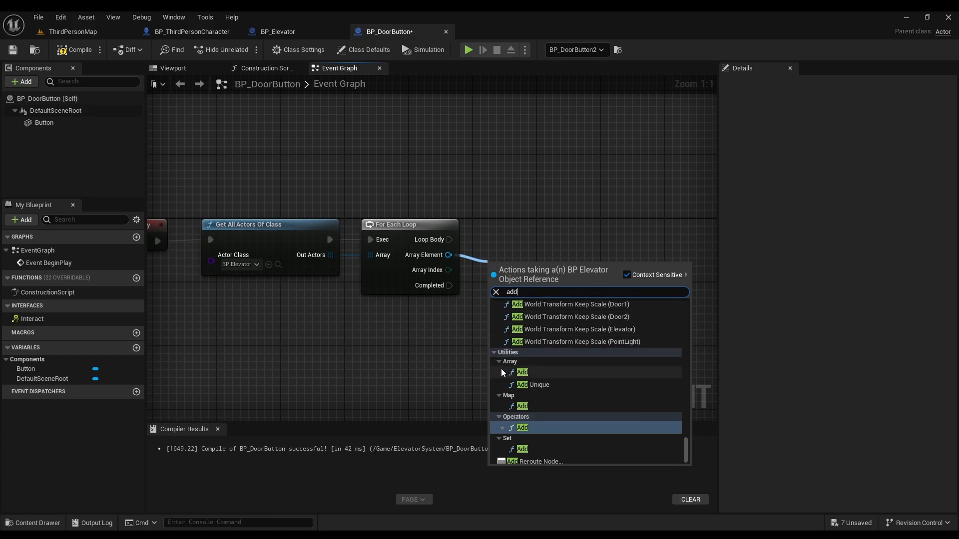
pyautogui.click(531, 372)
pyautogui.moveTo(511, 277); pyautogui.dragTo(528, 245)
pyautogui.moveTo(449, 240); pyautogui.dragTo(505, 239)
pyautogui.click(625, 269)
# Step: Compile and save the BP_DoorButton blueprint
pyautogui.moveTo(271, 207); pyautogui.dragTo(386, 201, button='right')
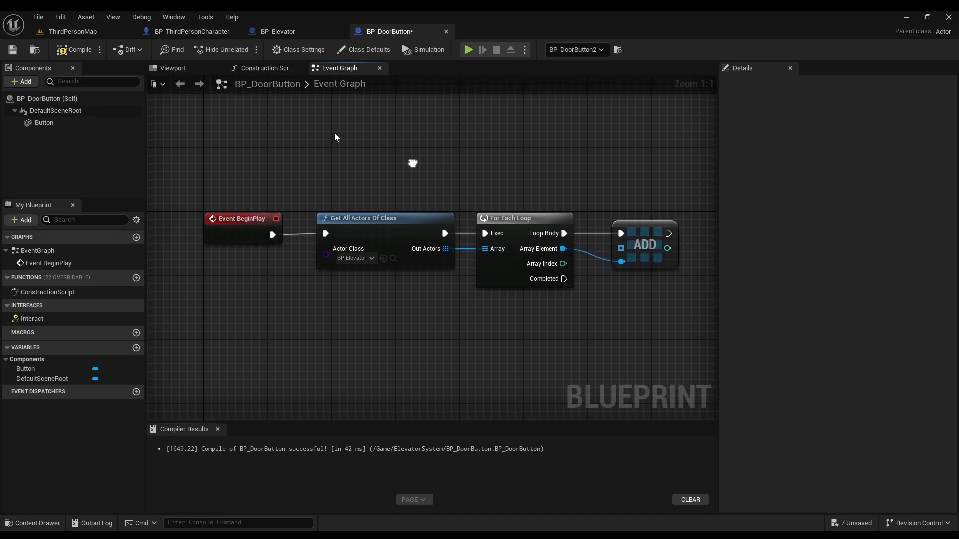
pyautogui.click(74, 50)
pyautogui.click(12, 50)
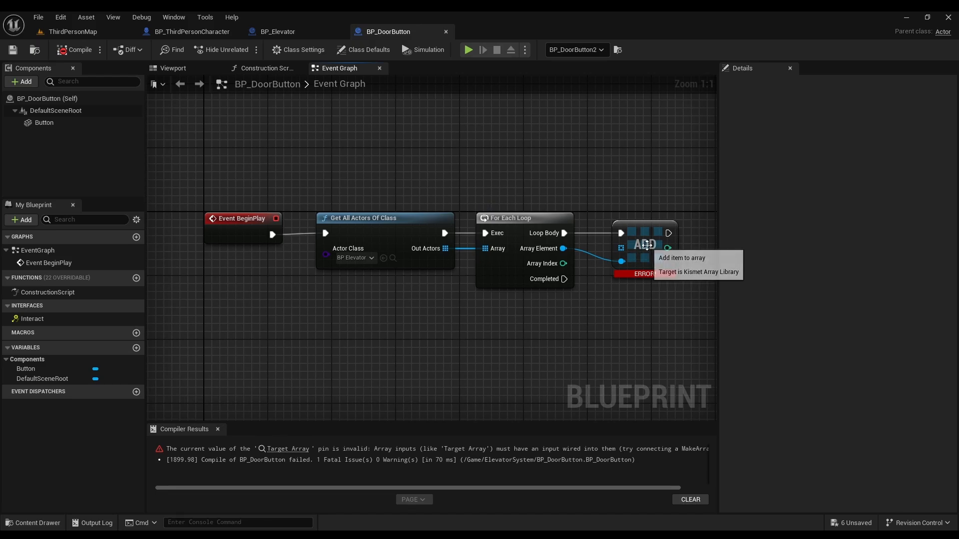
# Step: Promote the Add node's target array to a variable named ElevatorArray, place its node below the For Each Loop, and compile
pyautogui.moveTo(621, 249); pyautogui.dragTo(558, 309)
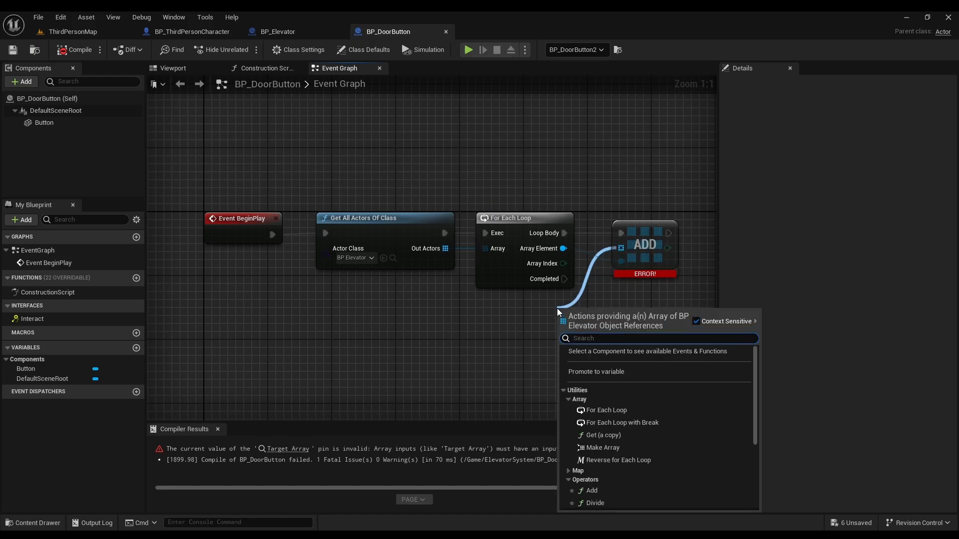
pyautogui.click(598, 371)
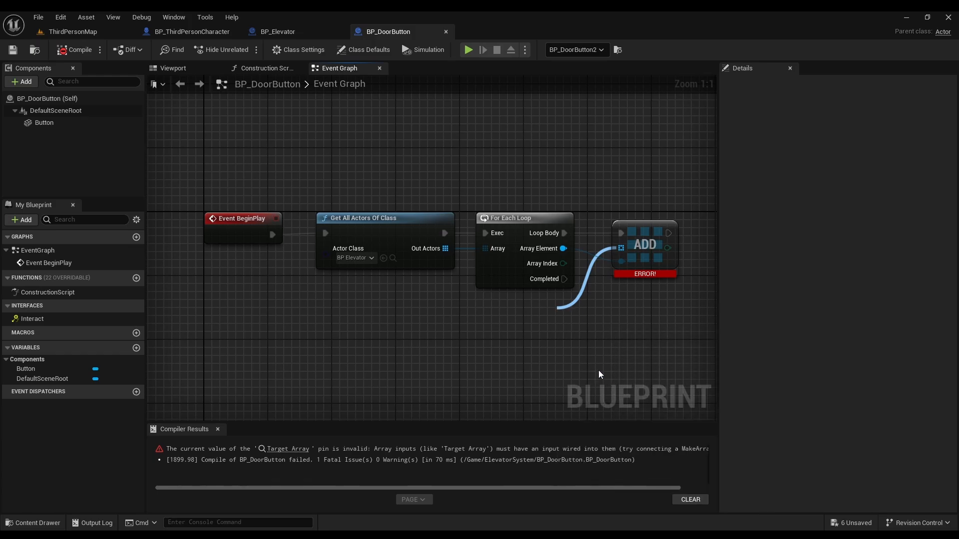
pyautogui.write('ElevatorArray')
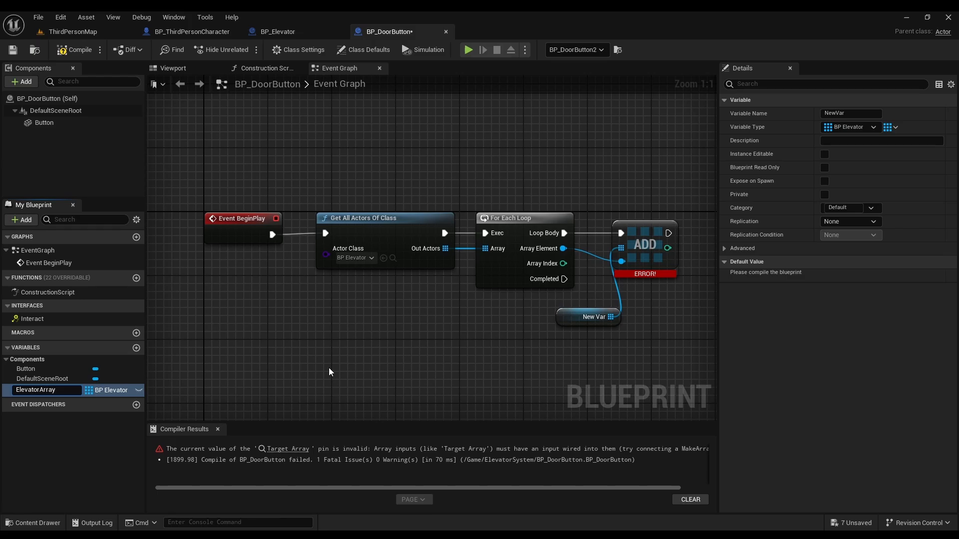
pyautogui.press('Return')
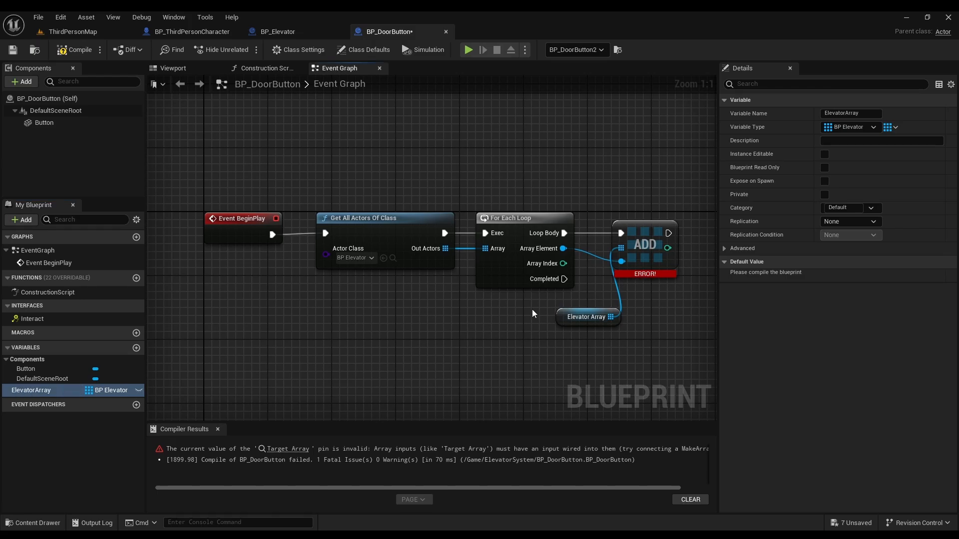
pyautogui.moveTo(595, 308); pyautogui.dragTo(547, 292)
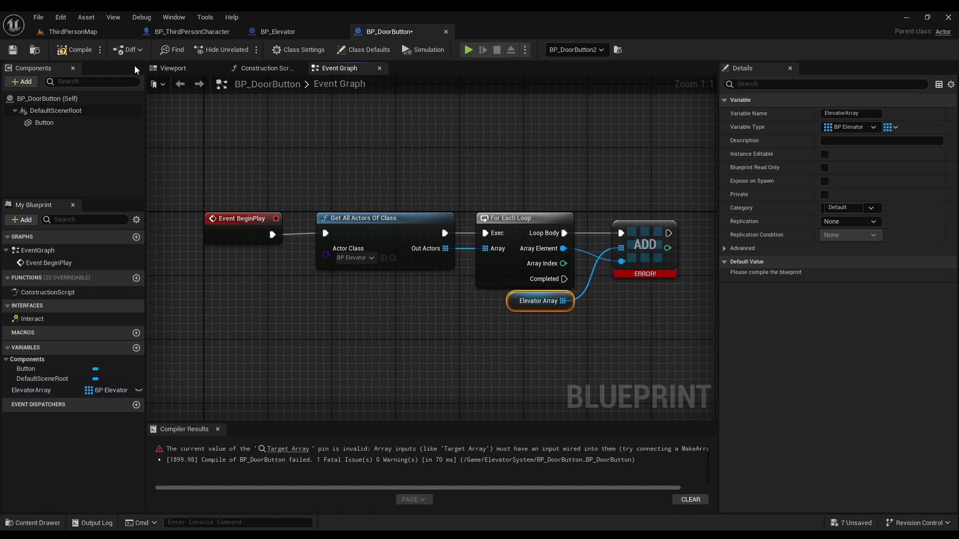
pyautogui.click(78, 51)
pyautogui.click(520, 158)
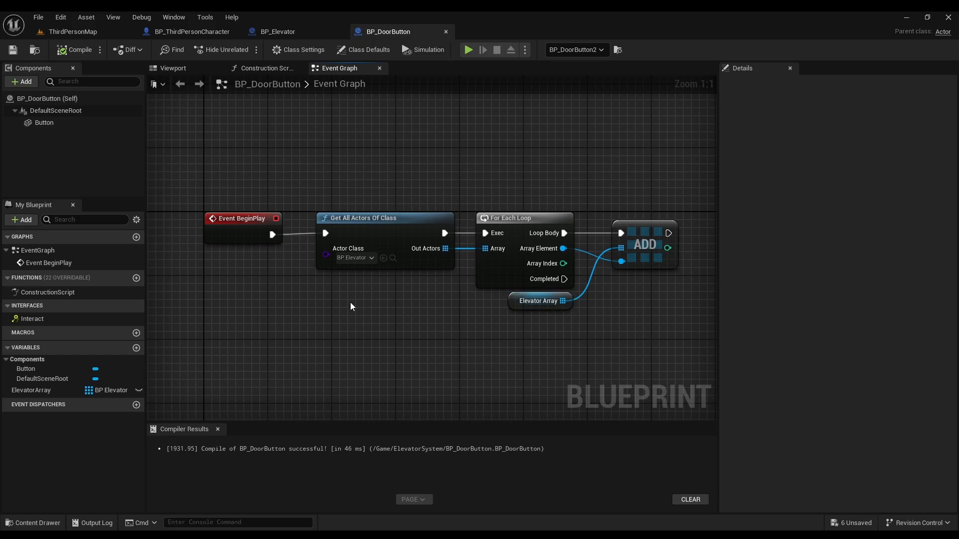
# Step: Show the details of the ElevatorArray variable and compile the blueprint again
pyautogui.click(15, 393)
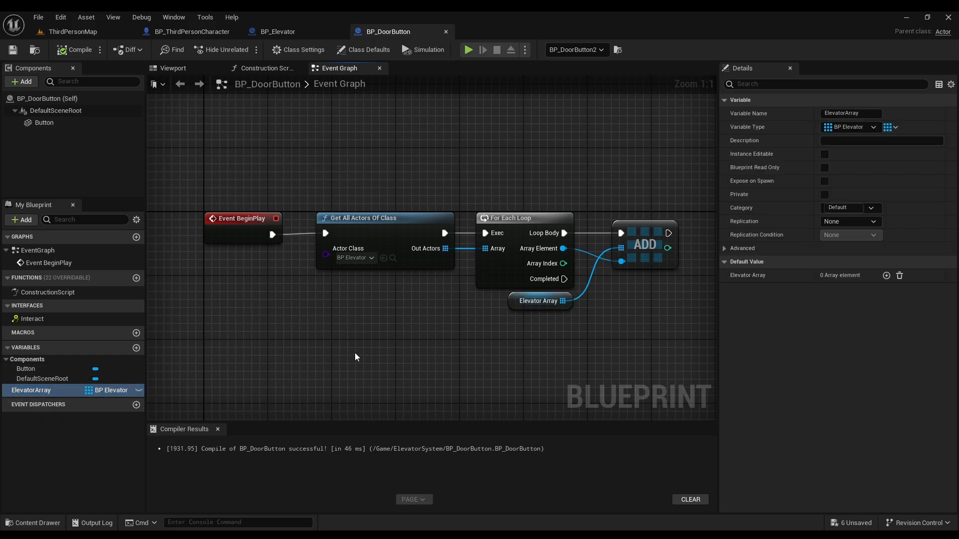
pyautogui.scroll(-2, 500, 347)
pyautogui.moveTo(573, 352); pyautogui.dragTo(515, 297, button='right')
pyautogui.click(85, 54)
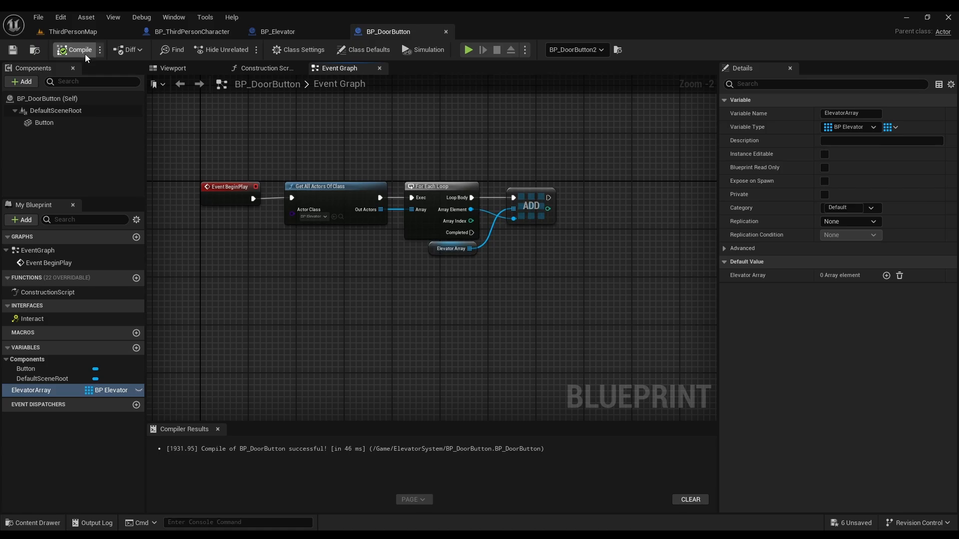
# Step: Create an Integer variable named Index in BP_DoorButton and compile the blueprint
pyautogui.scroll(-1, 403, 227)
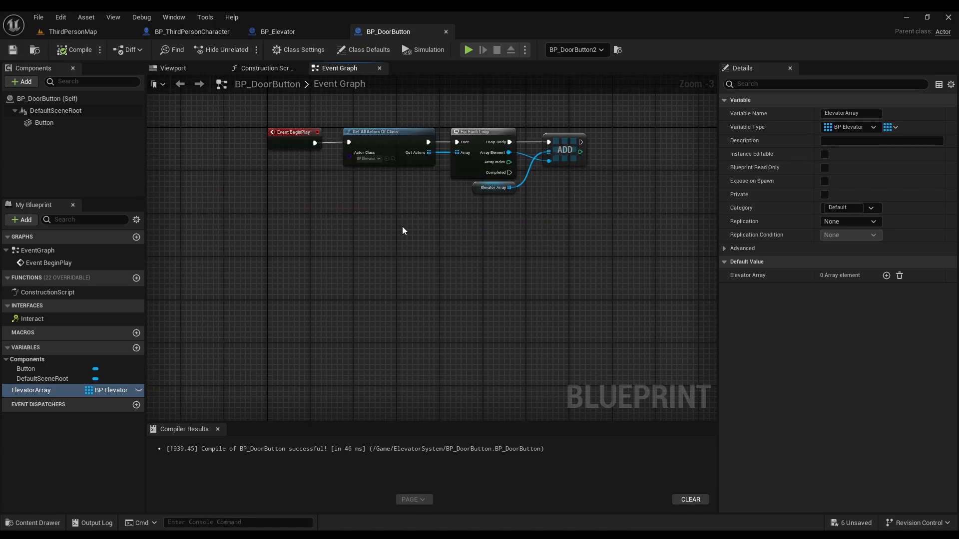
pyautogui.scroll(1, 427, 208)
pyautogui.moveTo(427, 208); pyautogui.dragTo(336, 266, button='right')
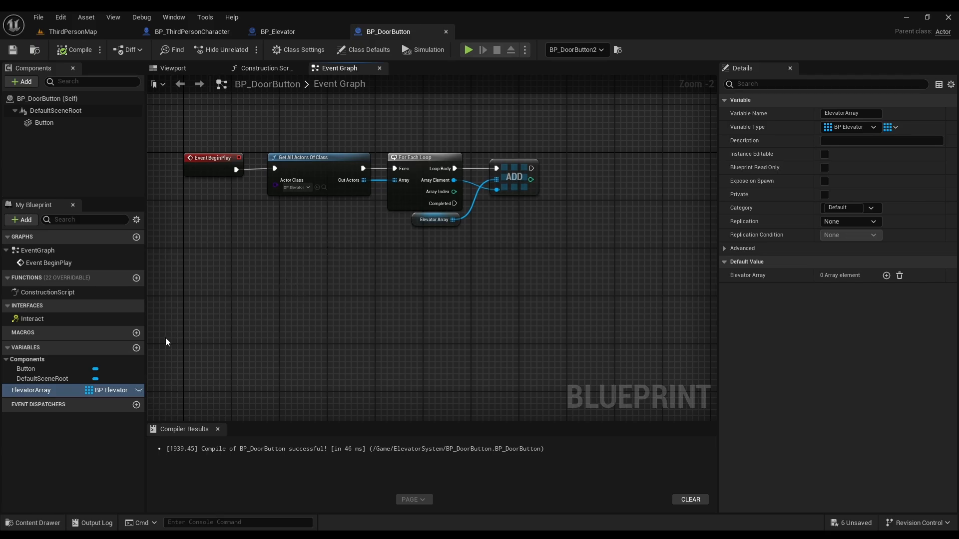
pyautogui.click(136, 348)
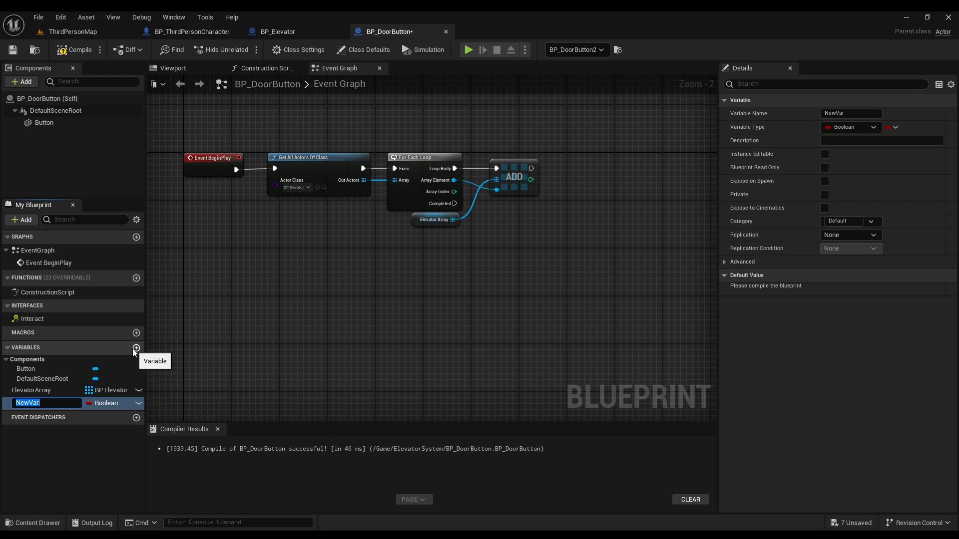
pyautogui.write('Index')
pyautogui.press('Return')
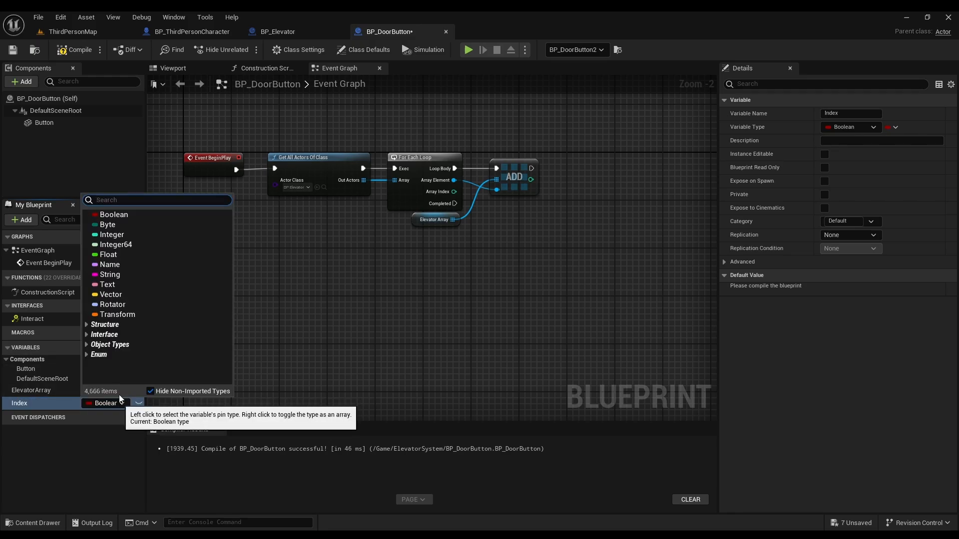
pyautogui.click(112, 234)
pyautogui.click(75, 50)
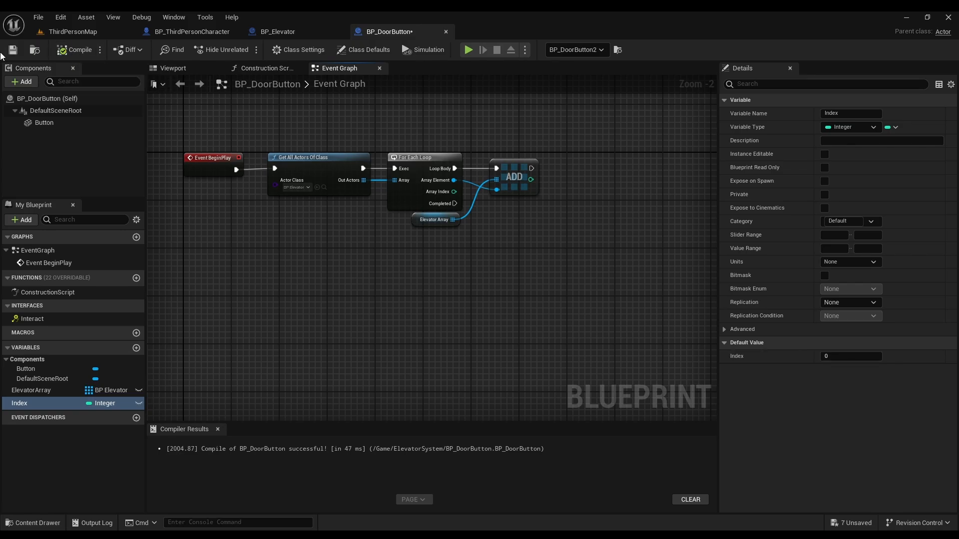
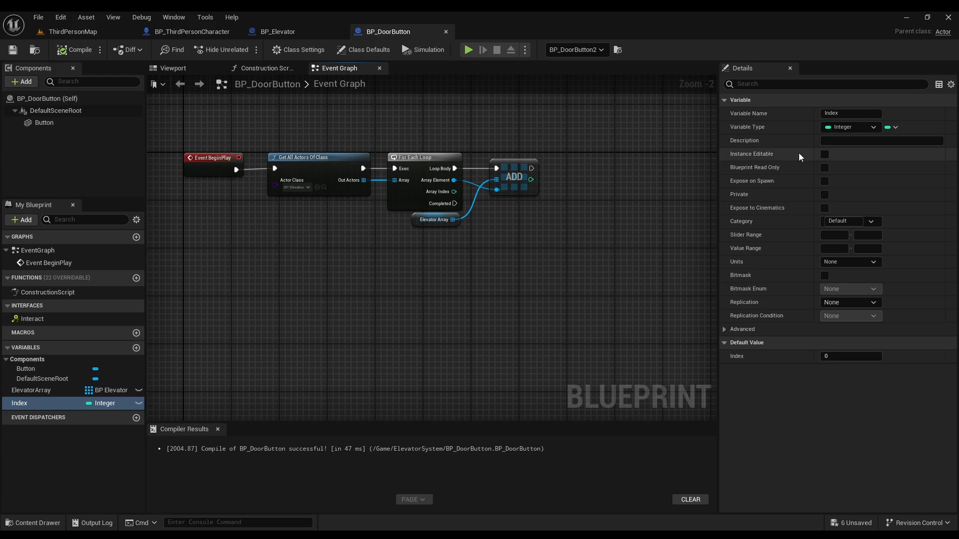
# Step: Make the Index variable of BP_DoorButton instance editable and show the placed door button's details in ThirdPersonMap
pyautogui.click(825, 154)
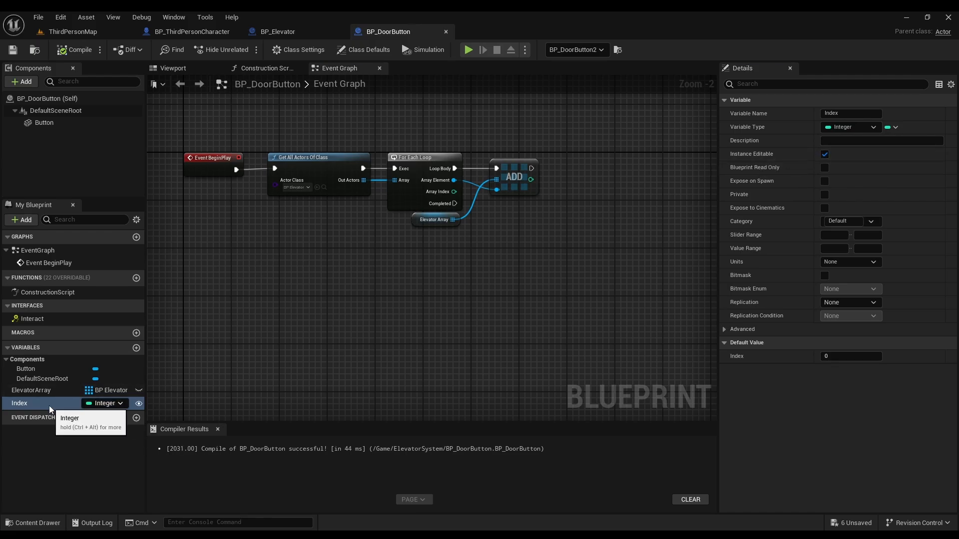
pyautogui.click(89, 34)
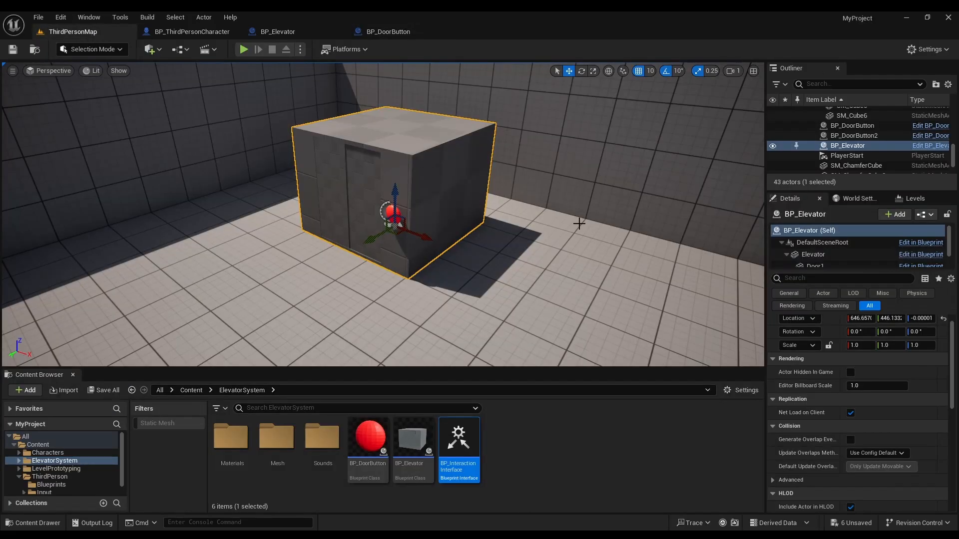
pyautogui.press('f')
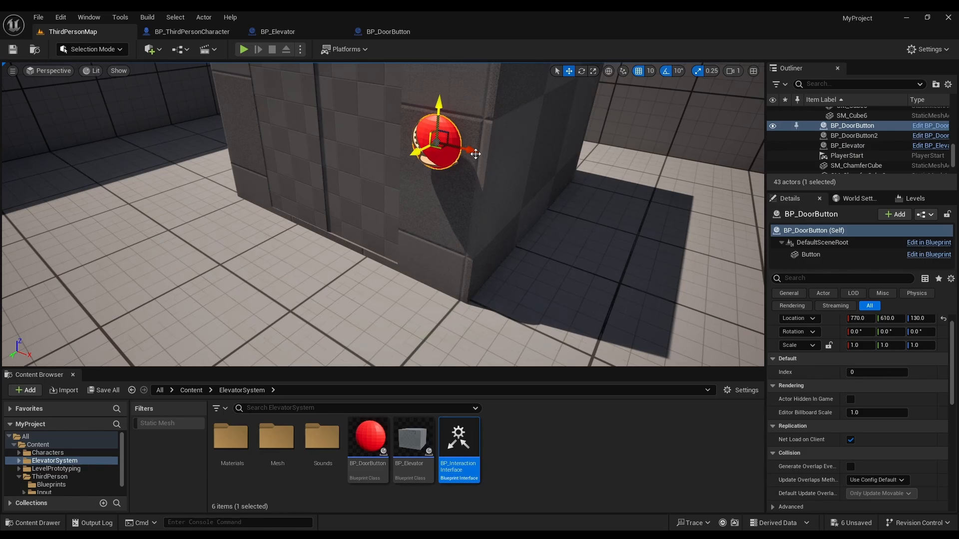
pyautogui.scroll(1, 908, 408)
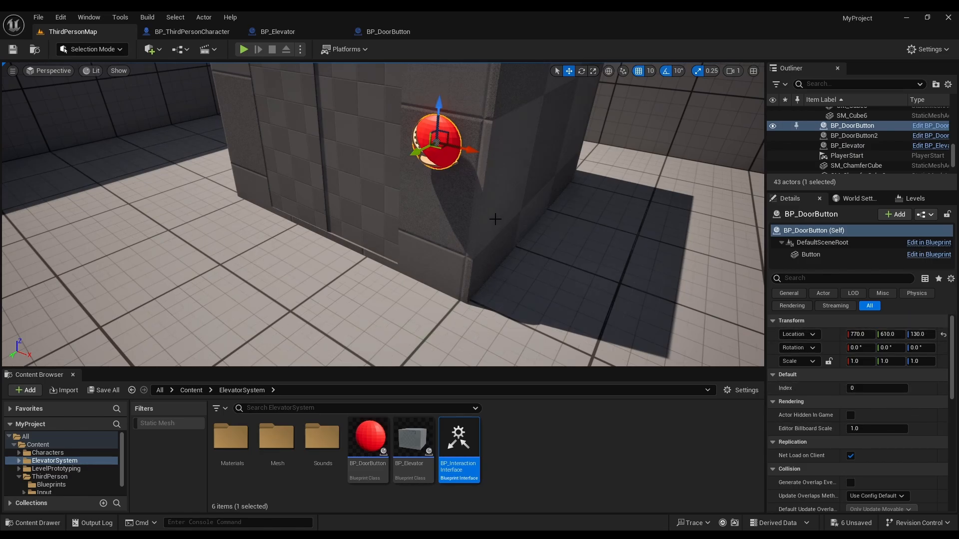
# Step: Duplicate the door button, move the copy along X to 850 beside the elevator, and set its Index to 1
pyautogui.moveTo(489, 212); pyautogui.dragTo(488, 213)
pyautogui.hotkey('ctrl', 'd')
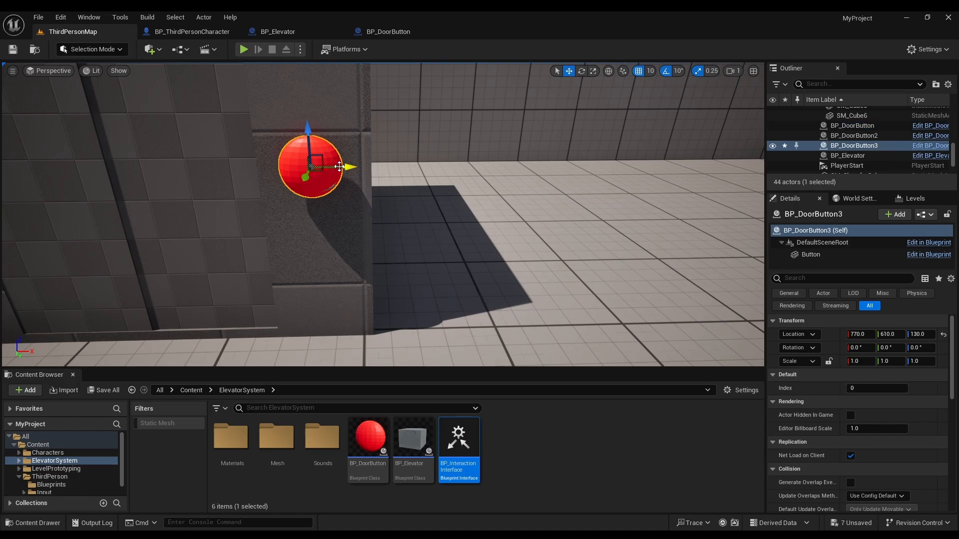
pyautogui.moveTo(350, 166); pyautogui.dragTo(481, 166)
pyautogui.click(886, 387)
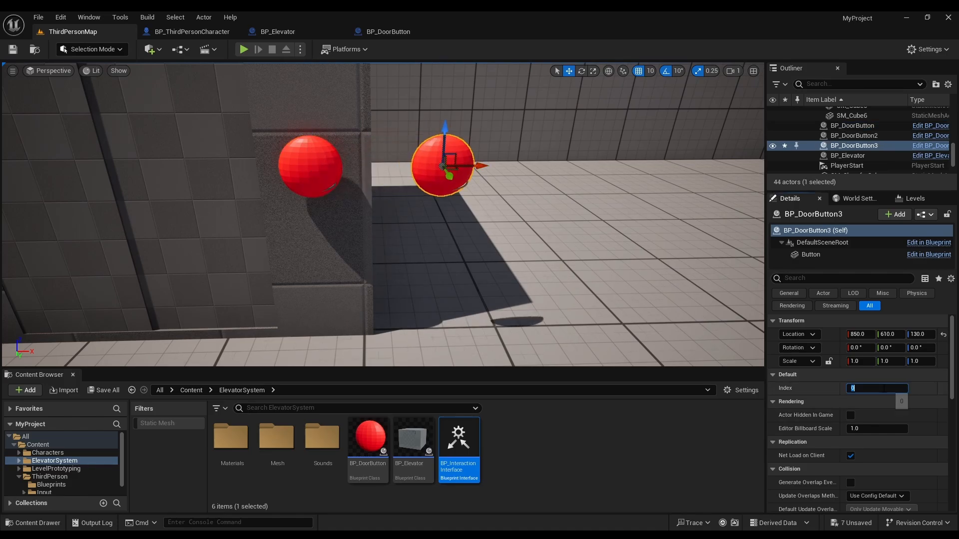
pyautogui.write('1')
pyautogui.click(574, 297)
# Step: Compare the Index values of the original door button and its duplicate in the level
pyautogui.click(417, 162)
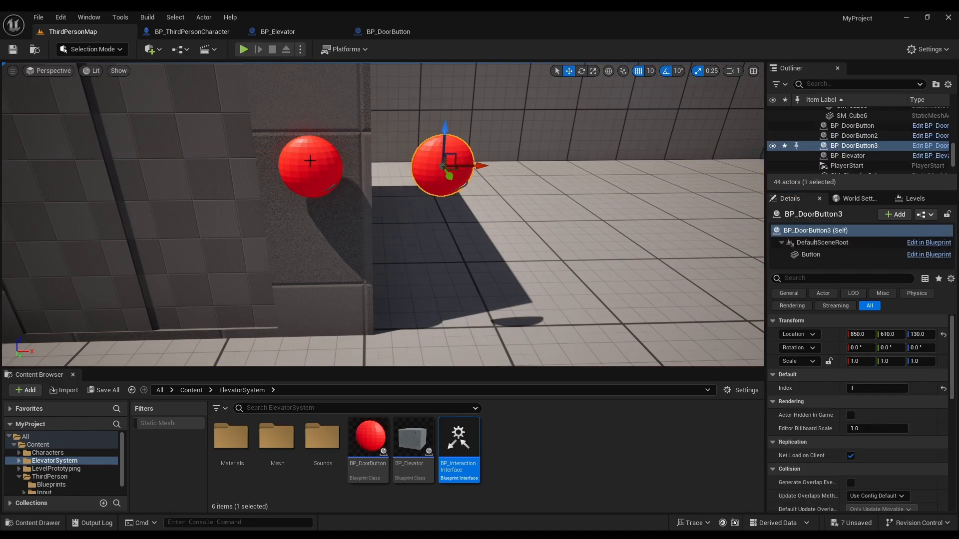
pyautogui.click(339, 162)
pyautogui.moveTo(339, 162); pyautogui.dragTo(339, 162, button='right')
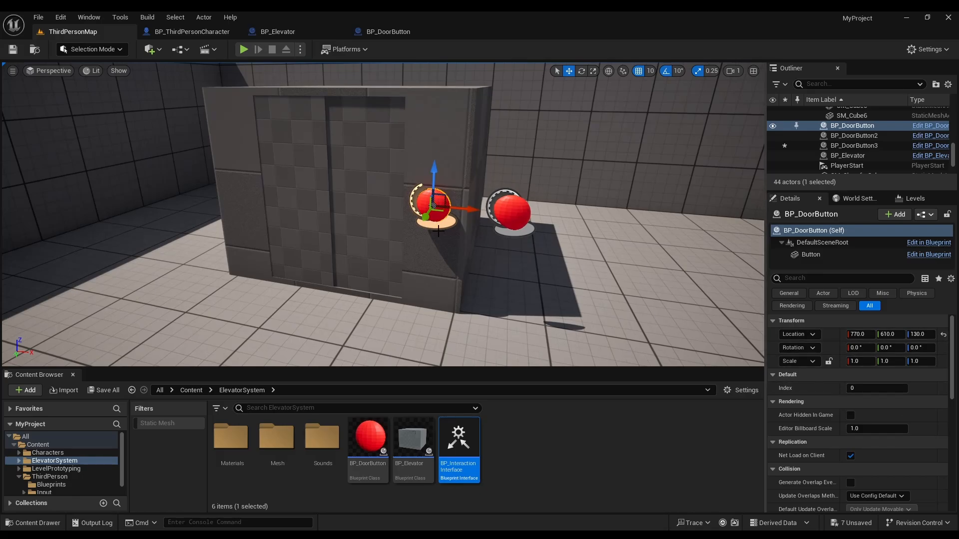
pyautogui.moveTo(438, 231); pyautogui.dragTo(438, 230, button='right')
pyautogui.moveTo(363, 213); pyautogui.dragTo(364, 212, button='right')
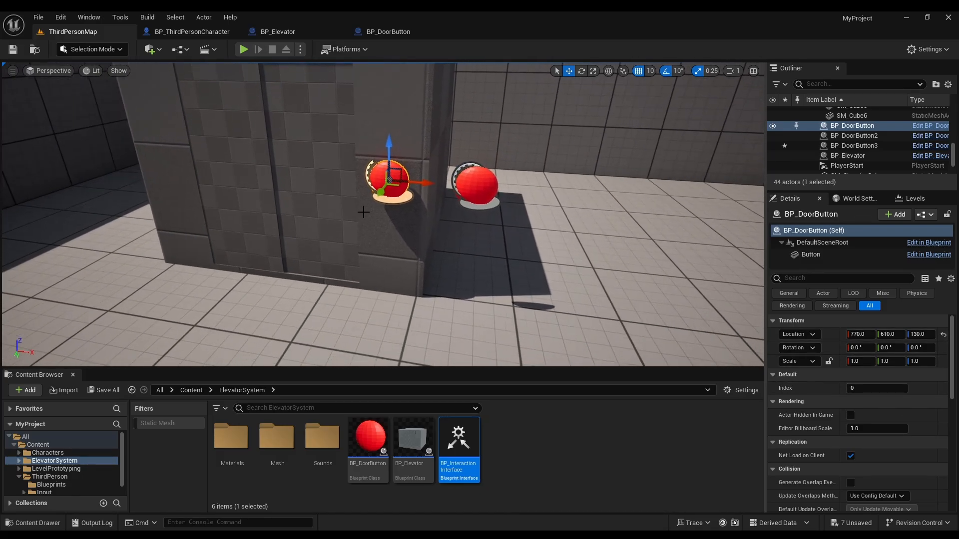
pyautogui.click(854, 145)
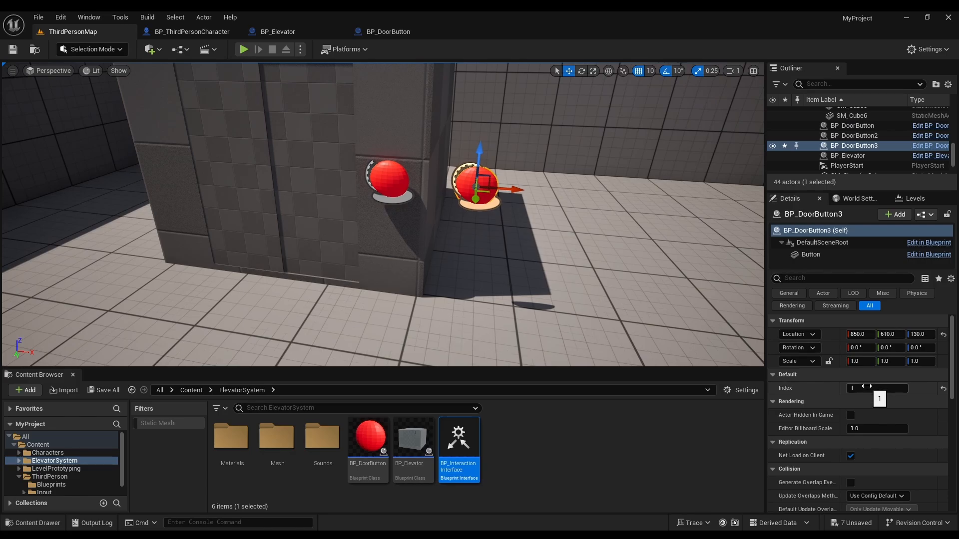
pyautogui.moveTo(649, 299); pyautogui.dragTo(650, 299, button='right')
pyautogui.moveTo(314, 204); pyautogui.dragTo(315, 204, button='right')
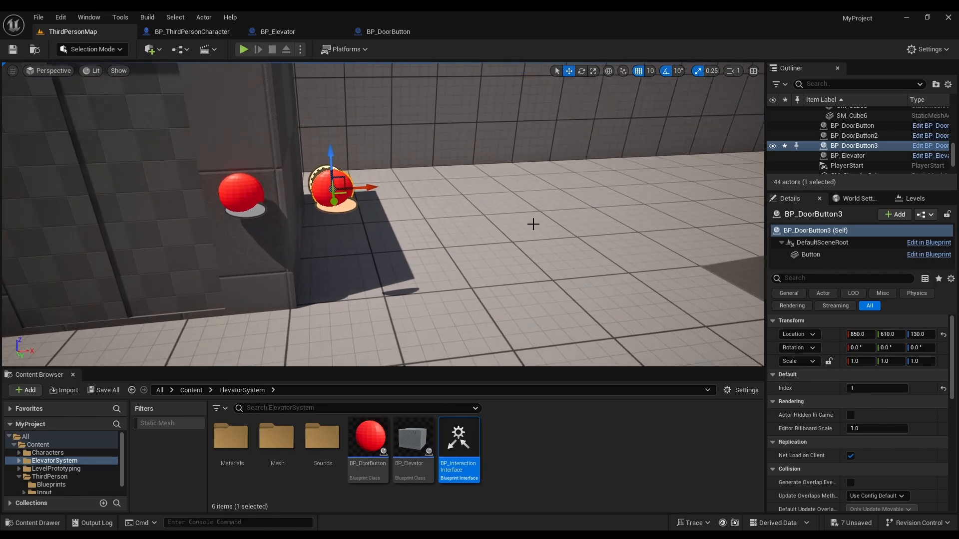
# Step: Delete the duplicated door button and select the original one on the elevator wall
pyautogui.moveTo(386, 199); pyautogui.dragTo(478, 215, button='right')
pyautogui.press('Delete')
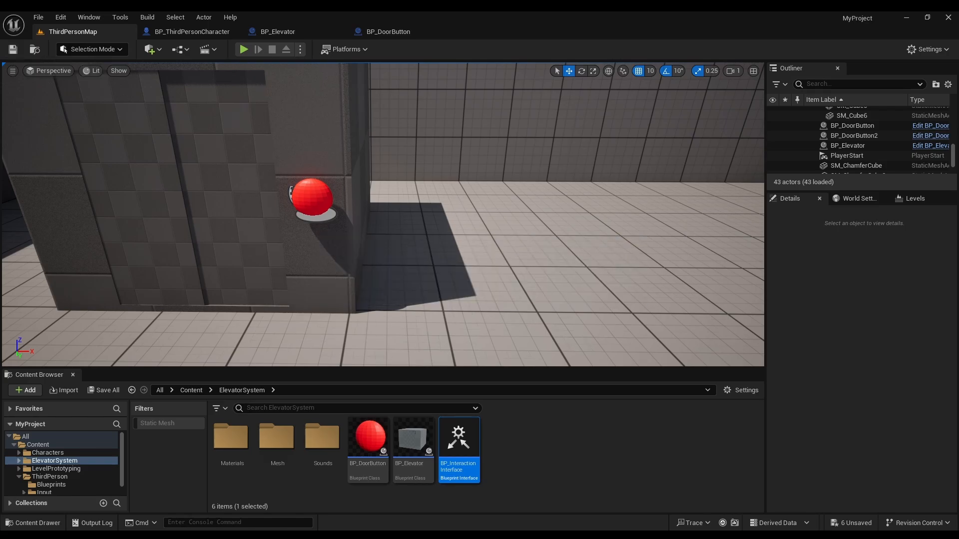
pyautogui.moveTo(466, 254); pyautogui.dragTo(466, 253, button='right')
pyautogui.click(465, 254)
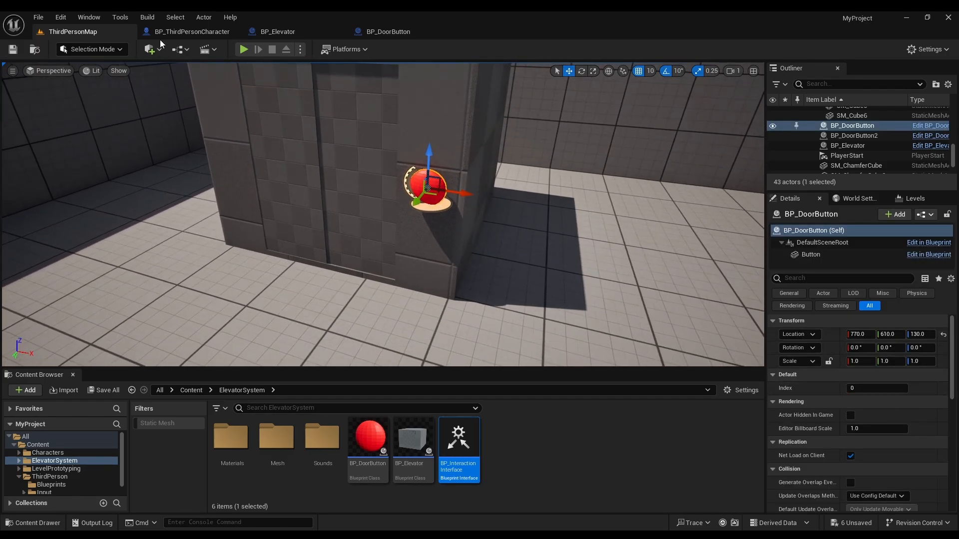
# Step: Add an Event Interact node below Event BeginPlay in the BP_DoorButton event graph
pyautogui.click(388, 31)
pyautogui.scroll(2, 523, 247)
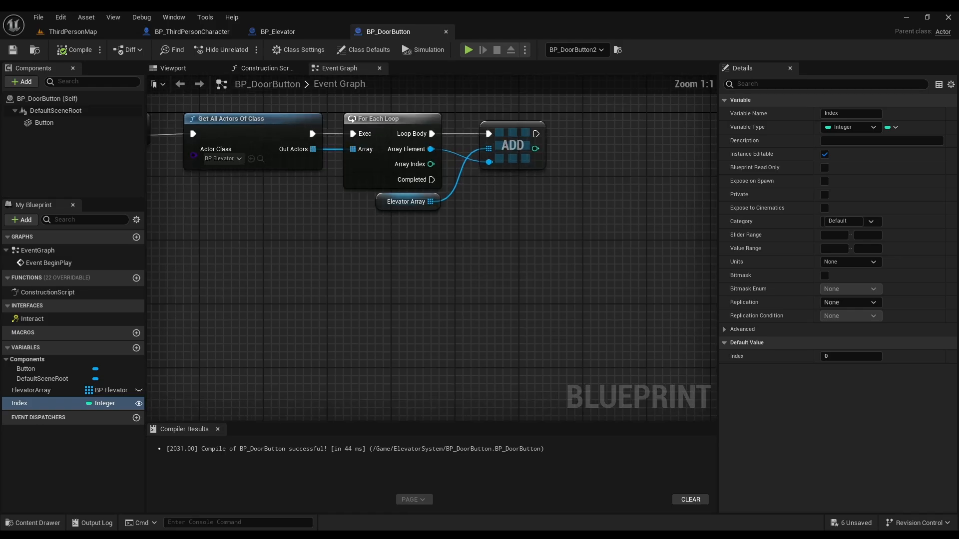
pyautogui.scroll(-1, 598, 304)
pyautogui.moveTo(570, 295); pyautogui.dragTo(465, 268, button='right')
pyautogui.scroll(-1, 465, 267)
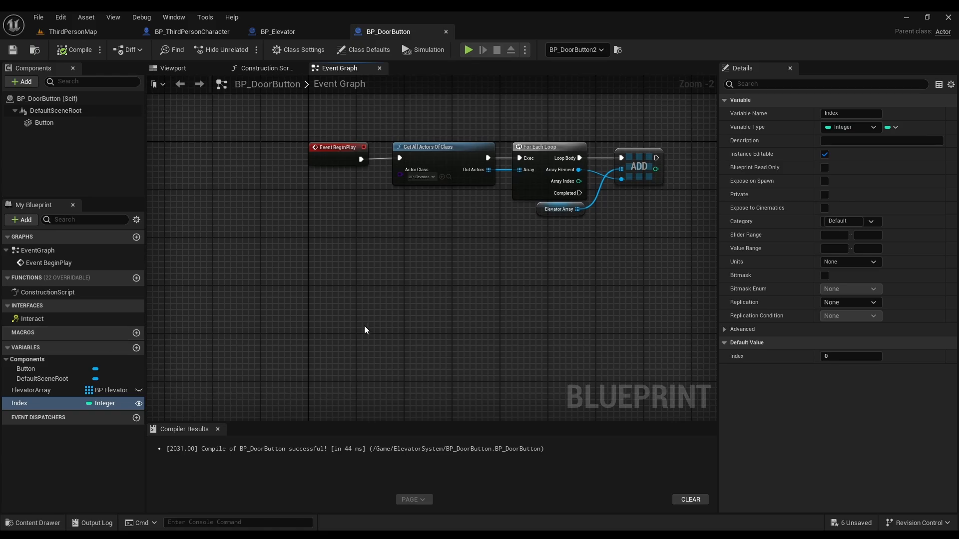
pyautogui.rightClick(304, 271)
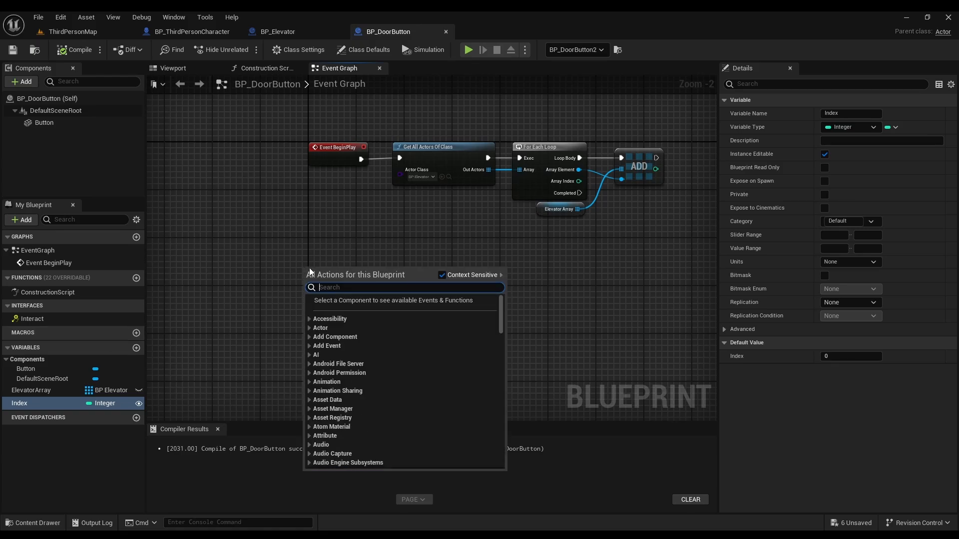
pyautogui.write('eve')
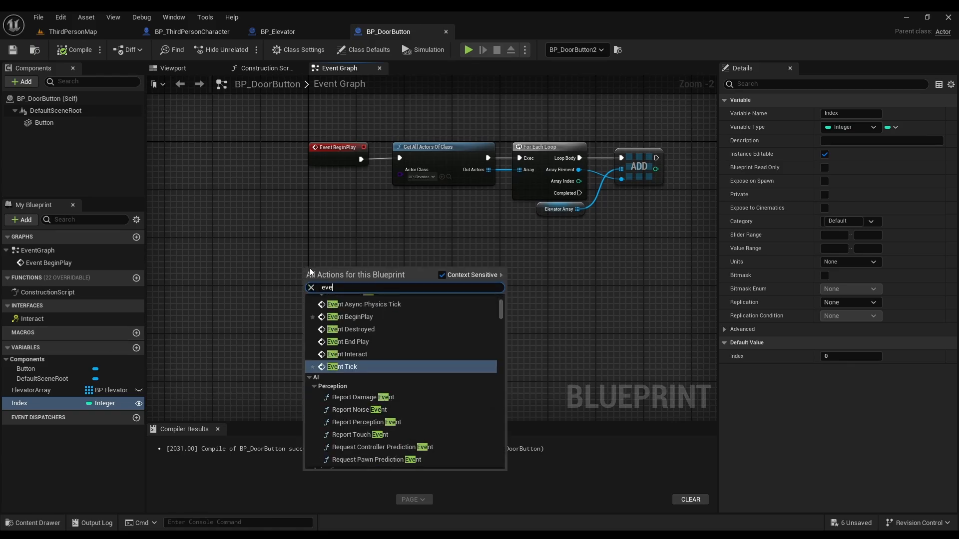
pyautogui.write('nt interac')
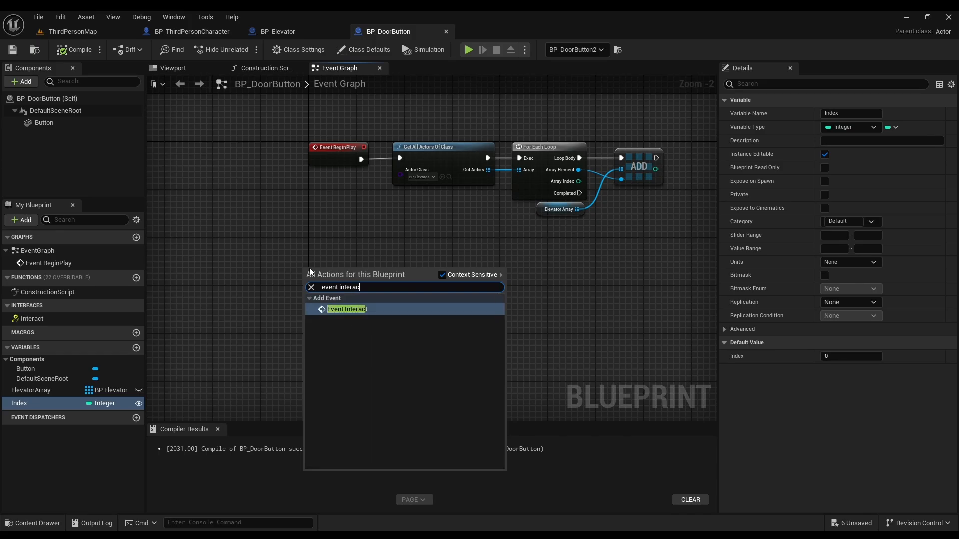
pyautogui.click(364, 310)
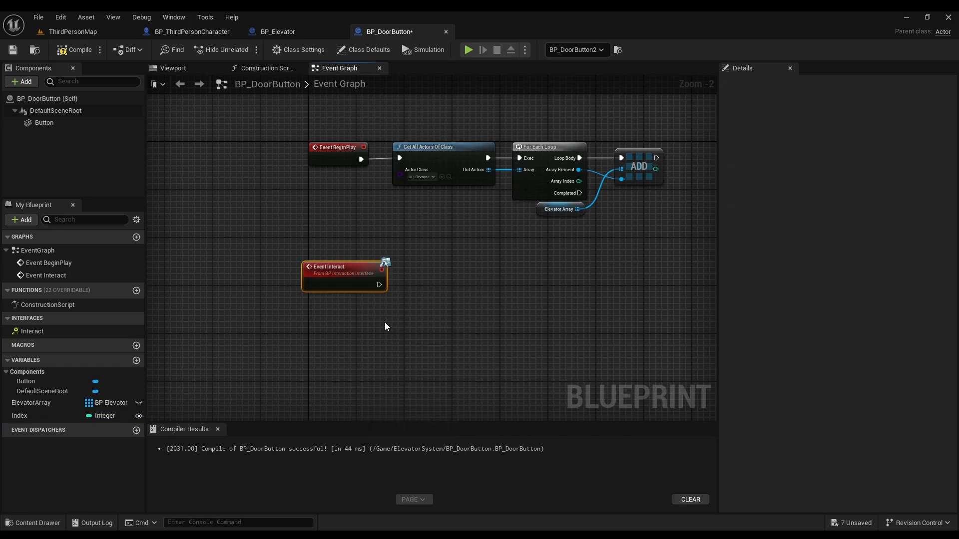
# Step: Add a For Each Loop executed by Event Interact and align it beside the event node
pyautogui.scroll(2, 384, 325)
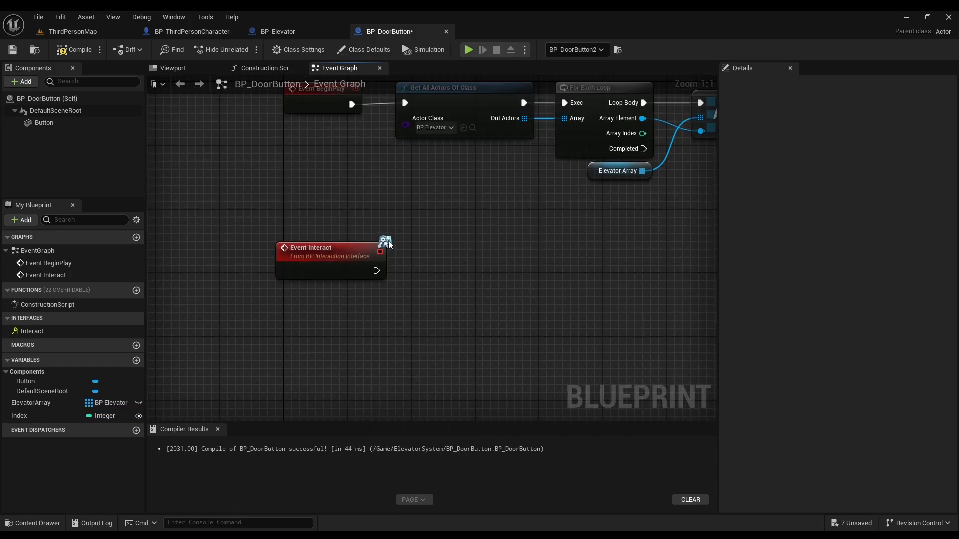
pyautogui.scroll(-1, 415, 277)
pyautogui.moveTo(523, 289); pyautogui.dragTo(460, 276, button='right')
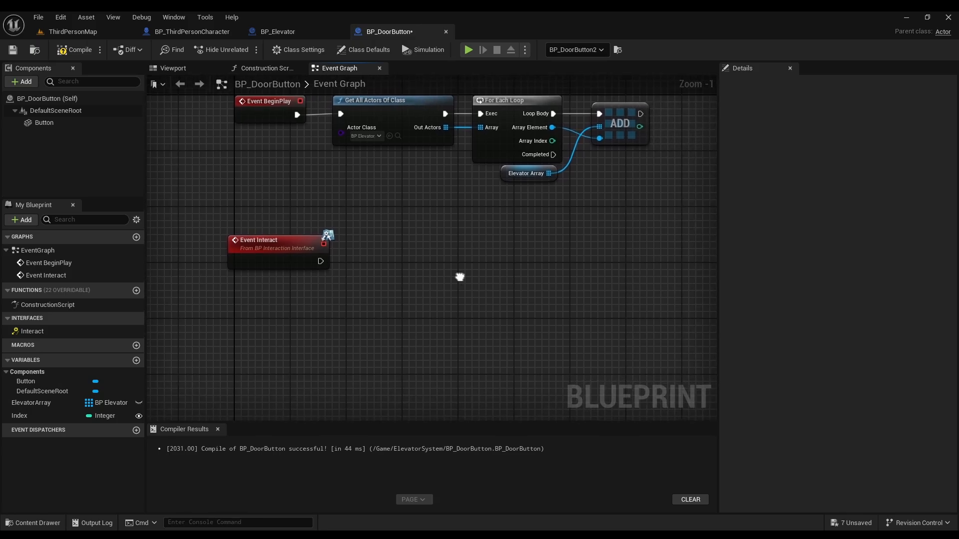
pyautogui.moveTo(345, 261); pyautogui.dragTo(409, 266)
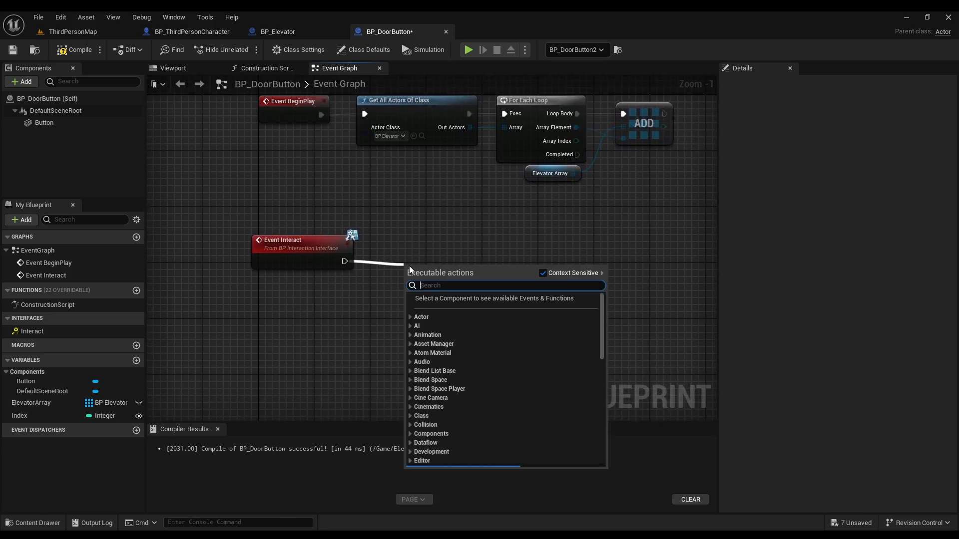
pyautogui.write('for each loo')
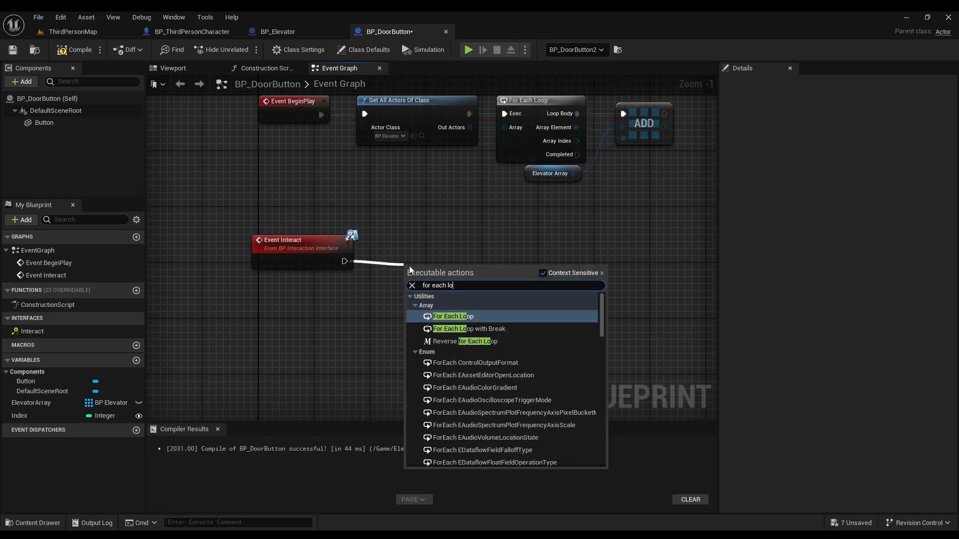
pyautogui.click(448, 317)
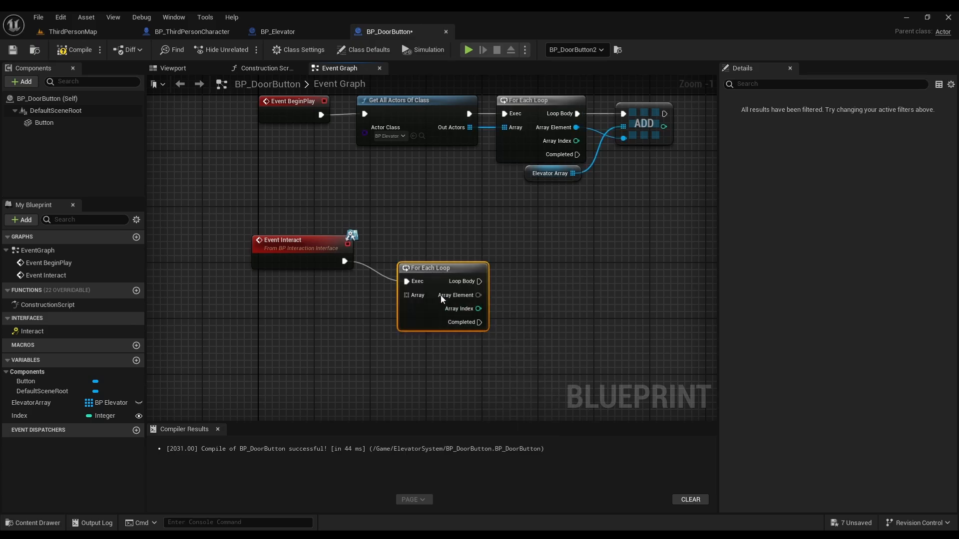
pyautogui.moveTo(431, 270); pyautogui.dragTo(410, 251)
pyautogui.click(348, 275)
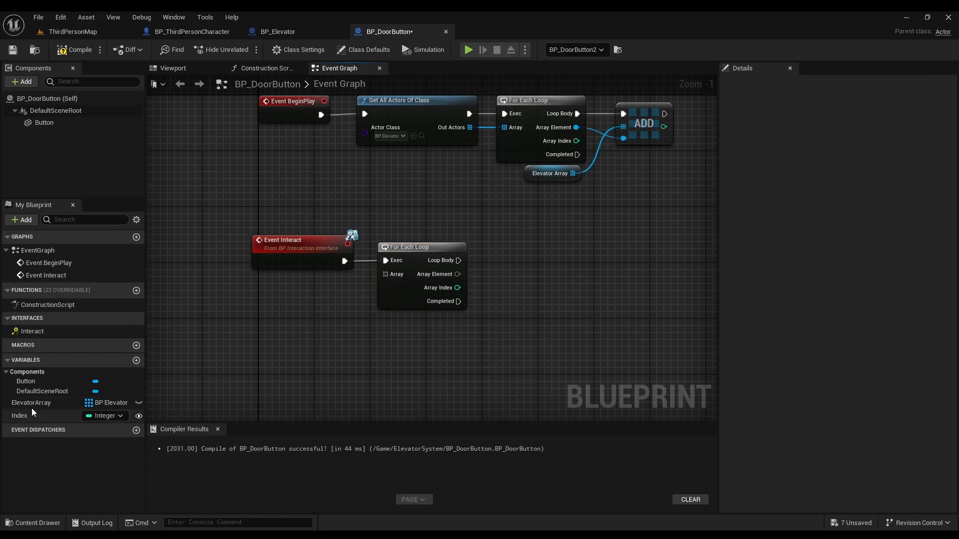
# Step: Feed the ElevatorArray variable into the new For Each Loop's array input, place its node below Event Interact, and compile and save the blueprint
pyautogui.moveTo(30, 403); pyautogui.dragTo(401, 277)
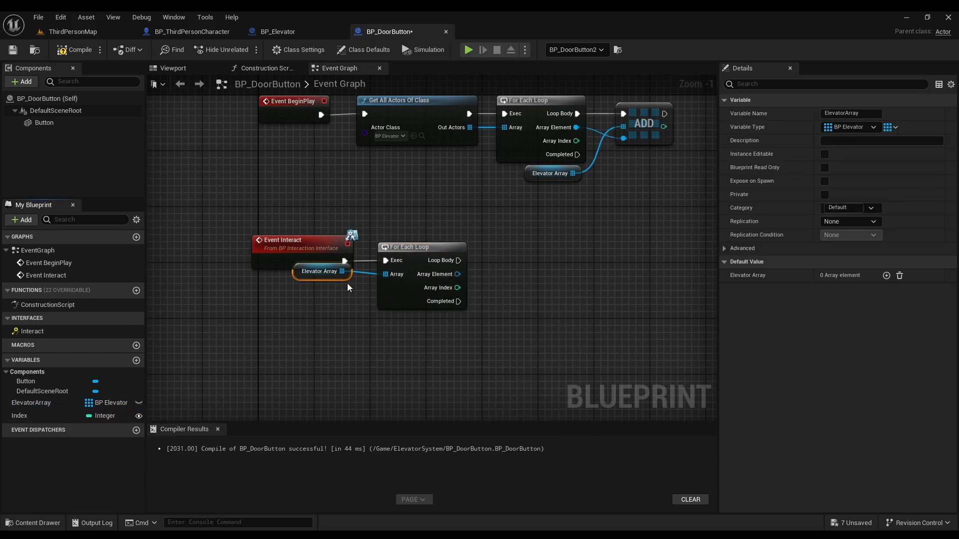
pyautogui.click(355, 199)
pyautogui.click(75, 50)
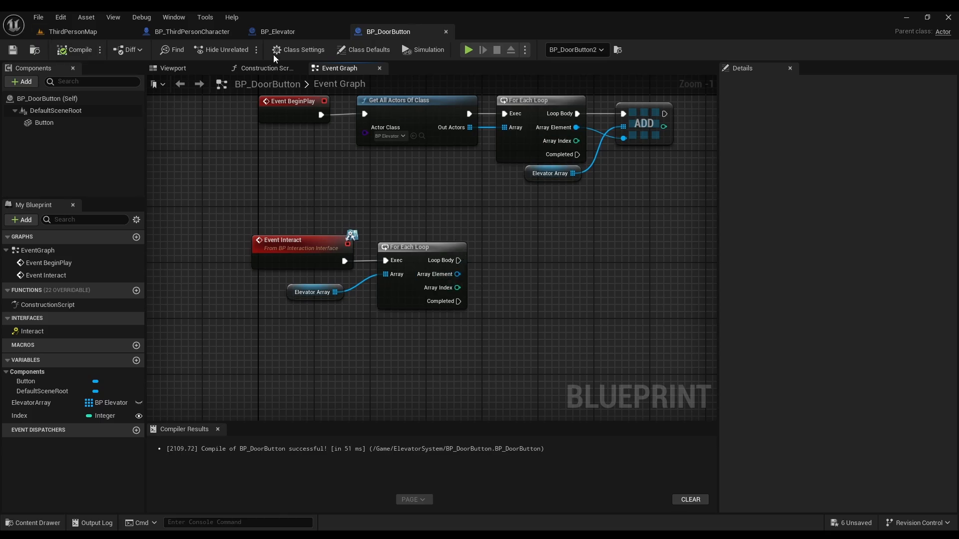
# Step: Create an instance-editable Integer variable named Index in BP_Elevator and compile the blueprint
pyautogui.click(275, 33)
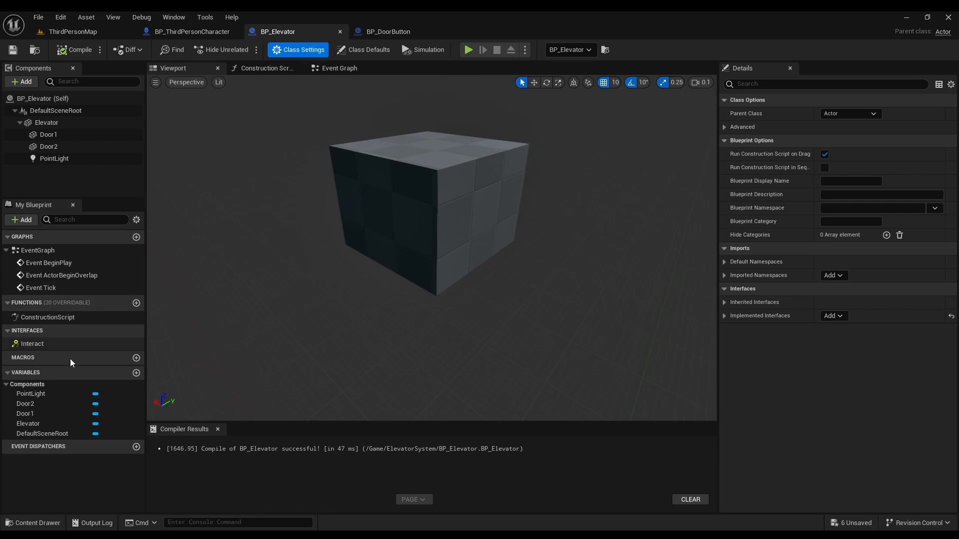
pyautogui.click(135, 373)
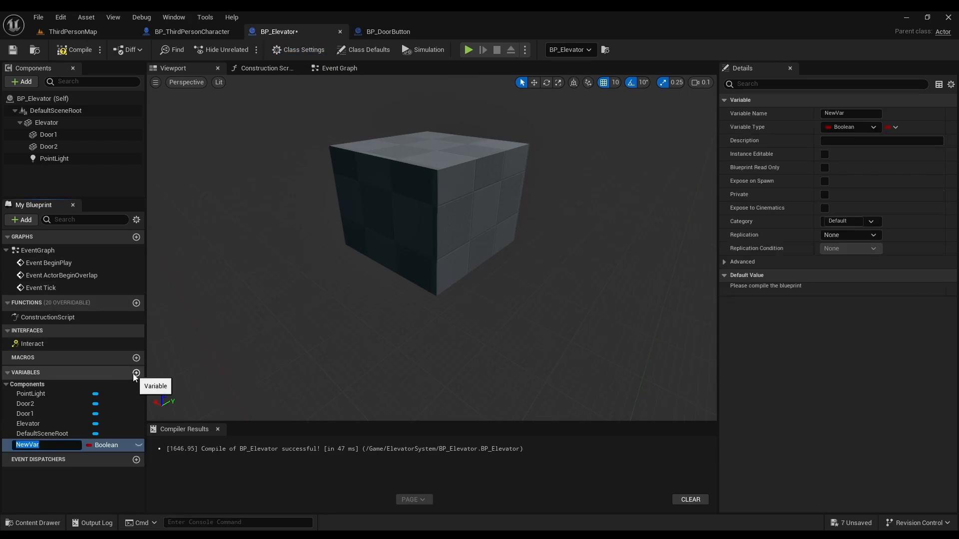
pyautogui.write('Index')
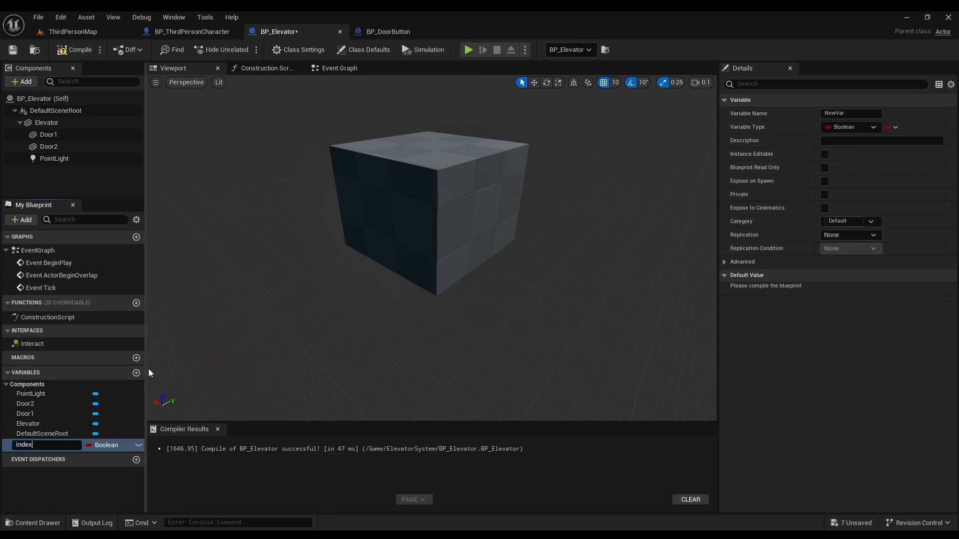
pyautogui.press('Return')
pyautogui.click(103, 444)
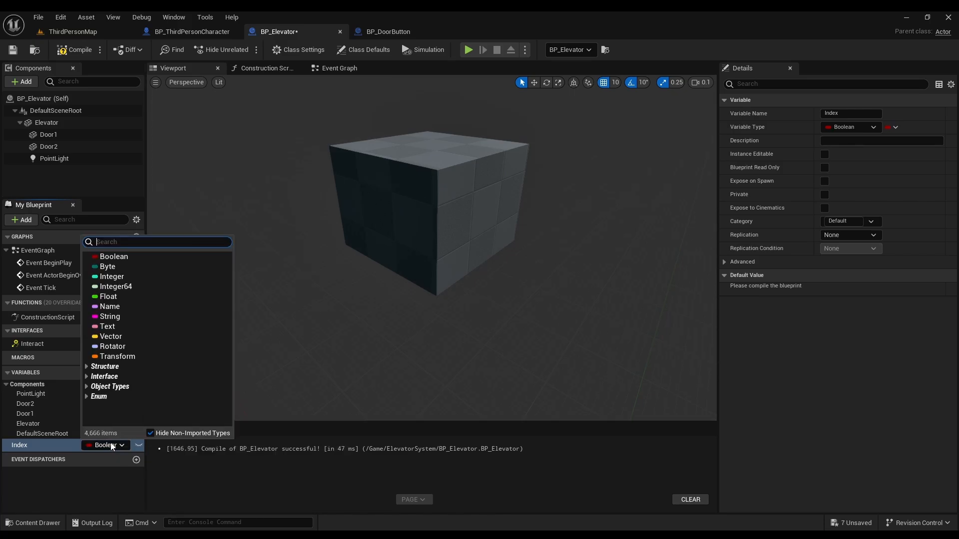
pyautogui.click(124, 276)
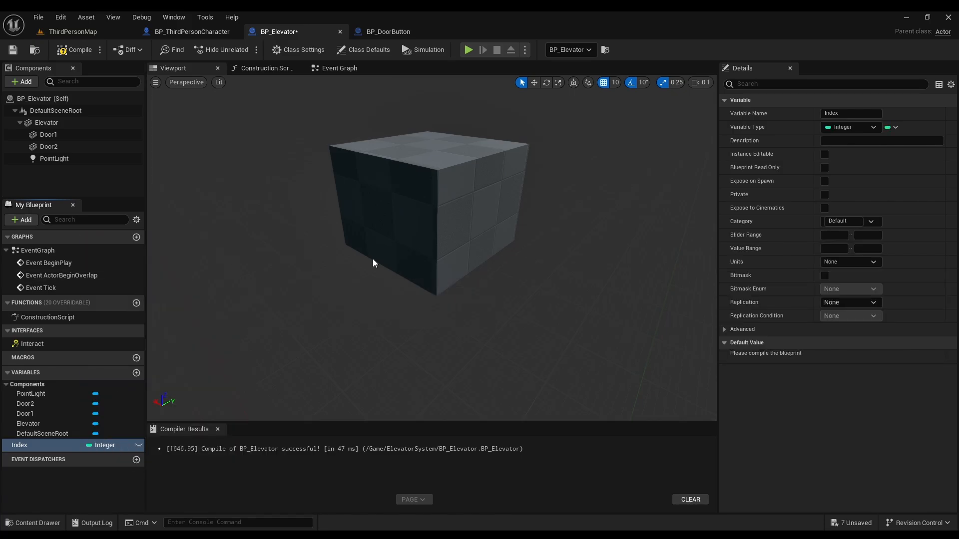
pyautogui.click(73, 54)
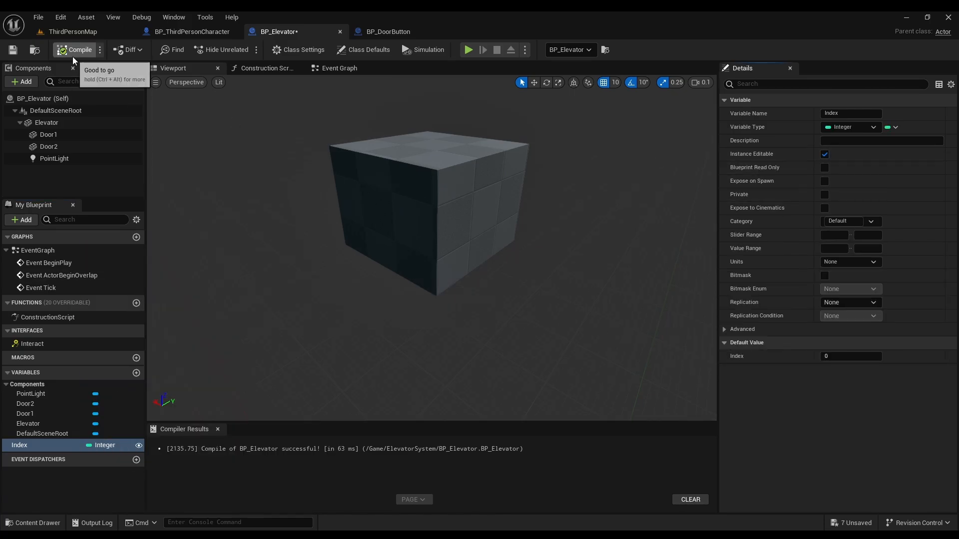
# Step: In the BP_DoorButton event graph, add a Get Index node from the Array Element of the Event Interact For Each Loop
pyautogui.click(375, 31)
pyautogui.scroll(1, 452, 305)
pyautogui.moveTo(572, 307); pyautogui.dragTo(476, 294, button='right')
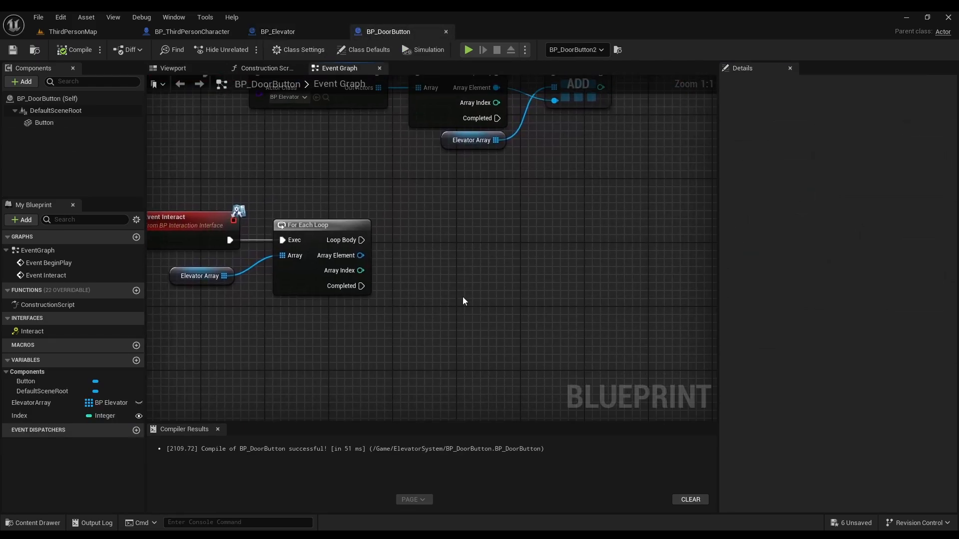
pyautogui.moveTo(360, 255); pyautogui.dragTo(431, 287)
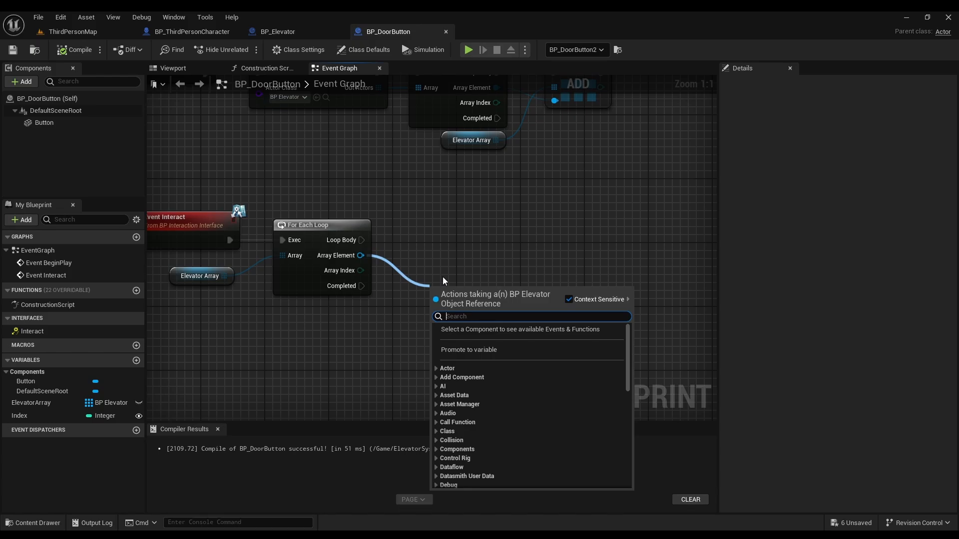
pyautogui.write('get index')
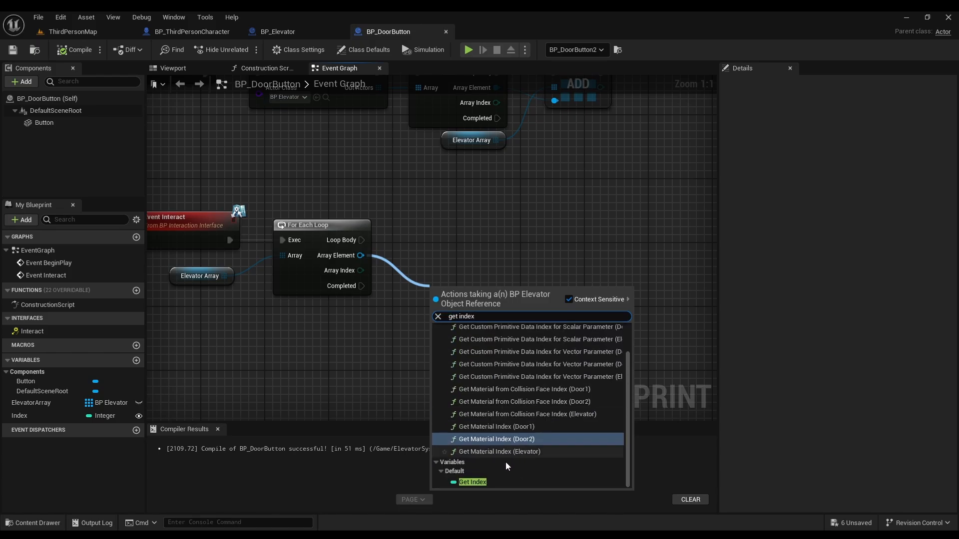
pyautogui.click(491, 479)
# Step: Compare the elevator's Index with the button's own Index variable using an Equal node
pyautogui.moveTo(462, 284); pyautogui.dragTo(503, 261)
pyautogui.click(494, 240)
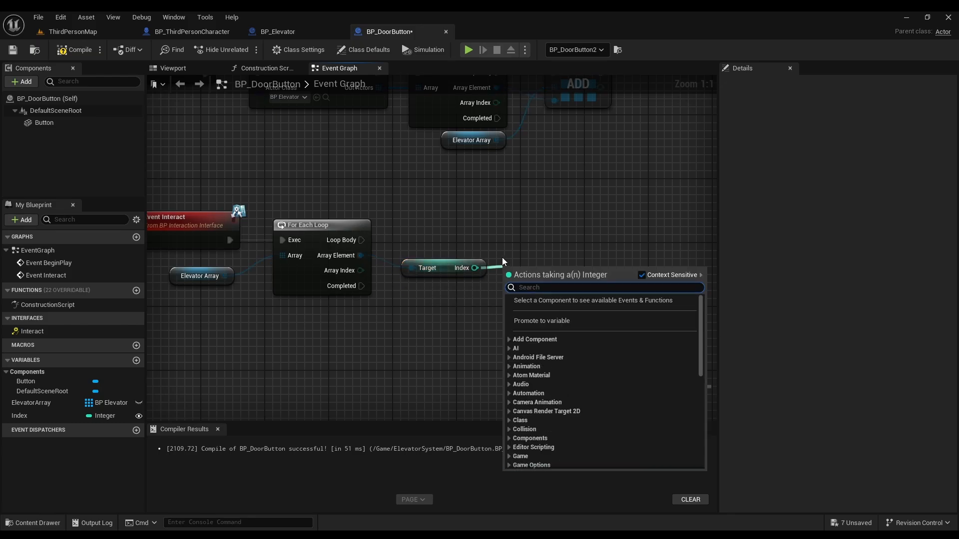
pyautogui.write('=')
pyautogui.click(568, 315)
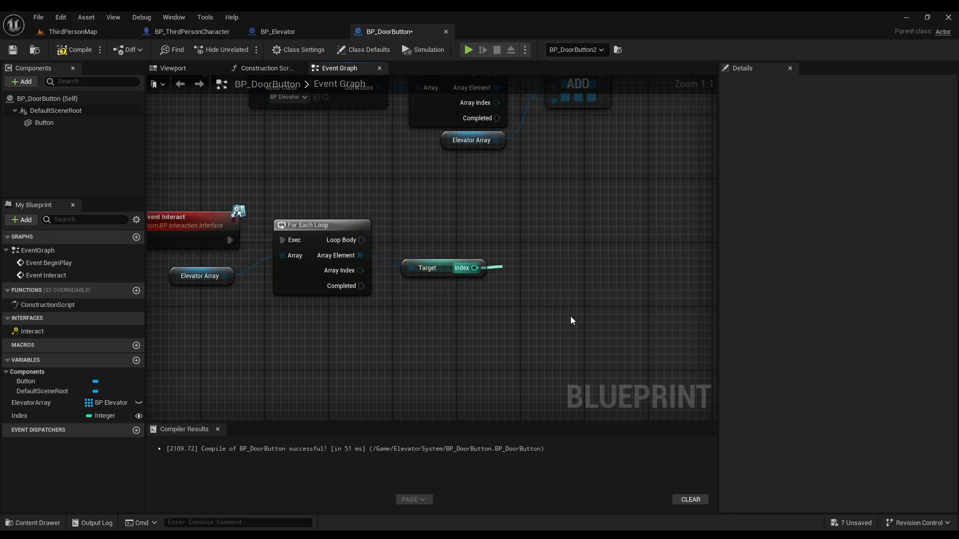
pyautogui.click(518, 239)
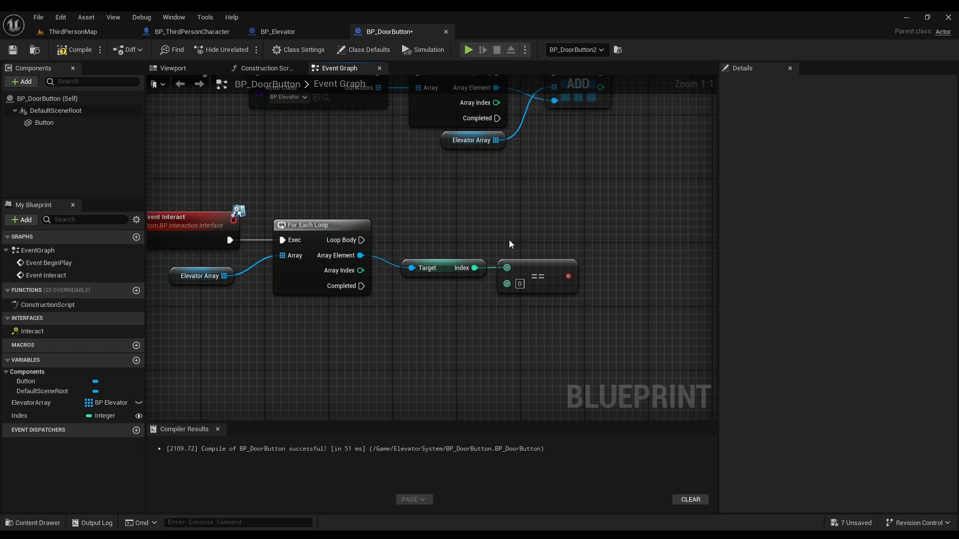
pyautogui.moveTo(20, 416); pyautogui.dragTo(439, 292)
pyautogui.click(460, 319)
pyautogui.click(620, 230)
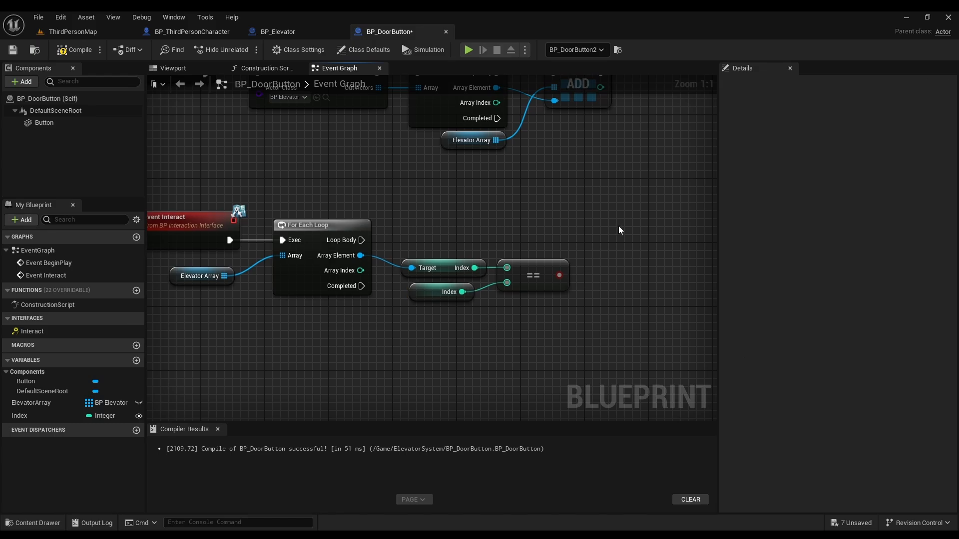
# Step: Add a Branch executed by the Loop Body with the Equal result as its Condition, and compile and save BP_DoorButton
pyautogui.click(604, 245)
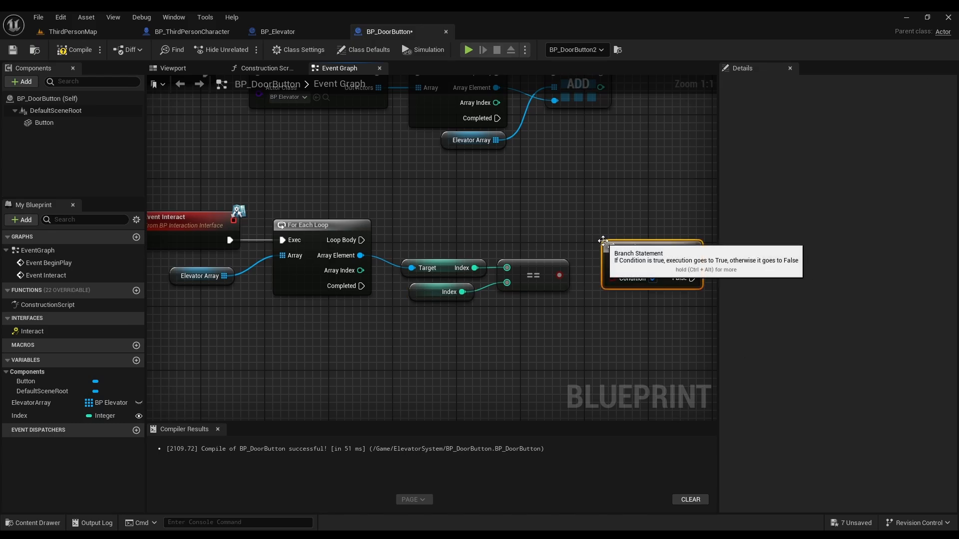
pyautogui.moveTo(361, 241); pyautogui.dragTo(633, 231)
pyautogui.moveTo(561, 275); pyautogui.dragTo(603, 257)
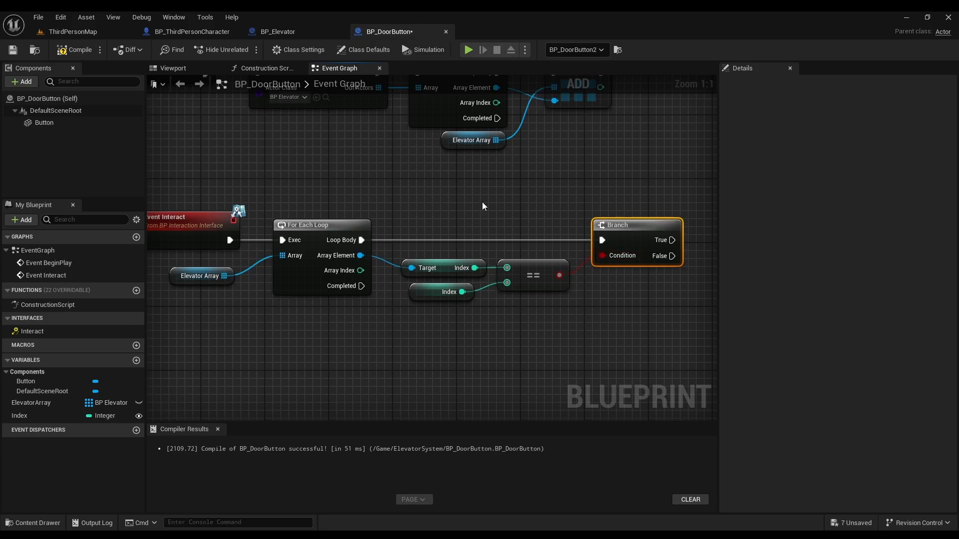
pyautogui.click(80, 50)
pyautogui.scroll(-2, 408, 310)
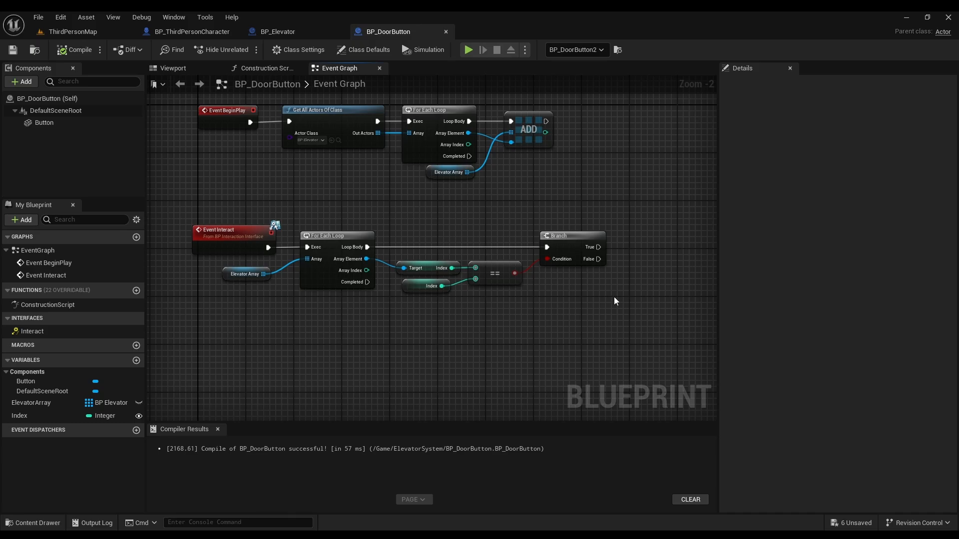
pyautogui.moveTo(614, 298); pyautogui.dragTo(580, 302, button='right')
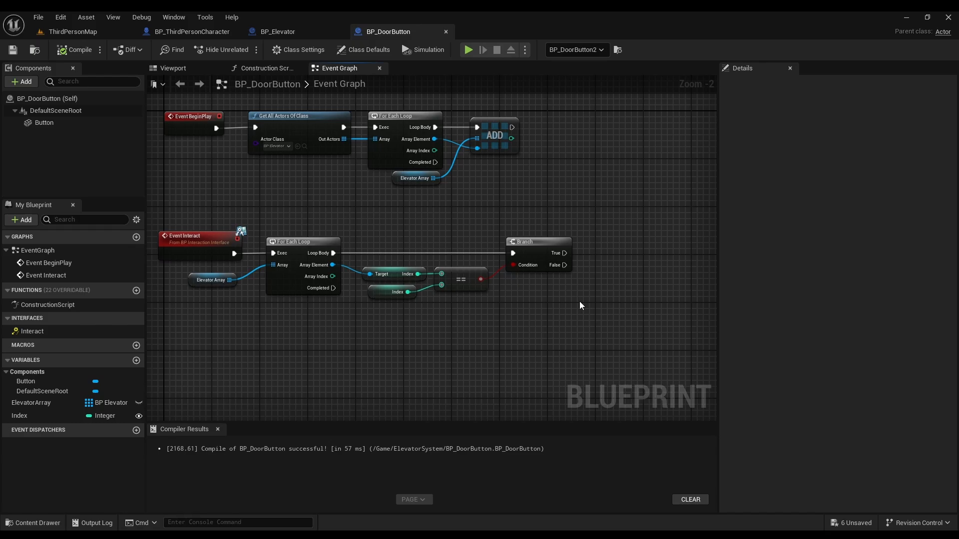
pyautogui.click(75, 50)
# Step: Create a Blueprint Interface named BP_ElevatorInterface in the ElevatorSystem folder
pyautogui.click(31, 523)
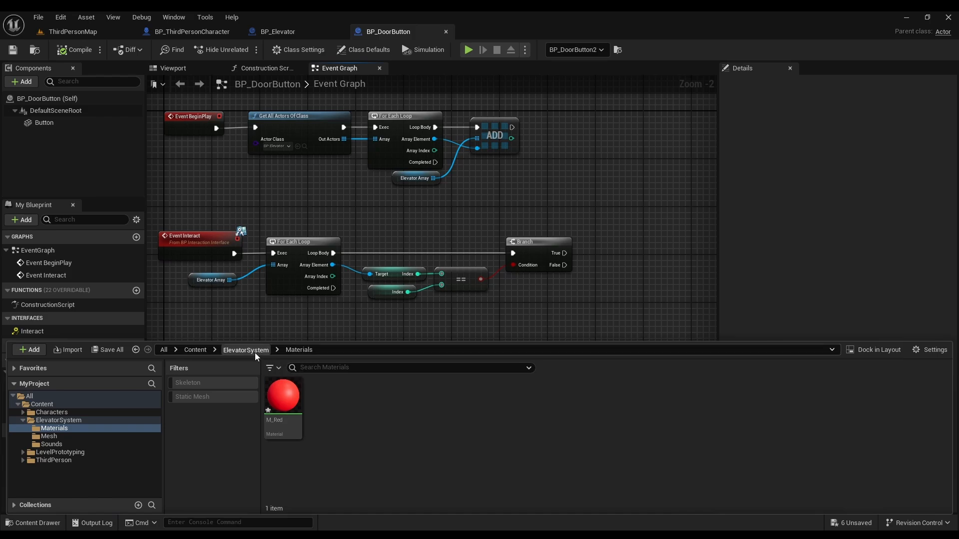
pyautogui.click(254, 351)
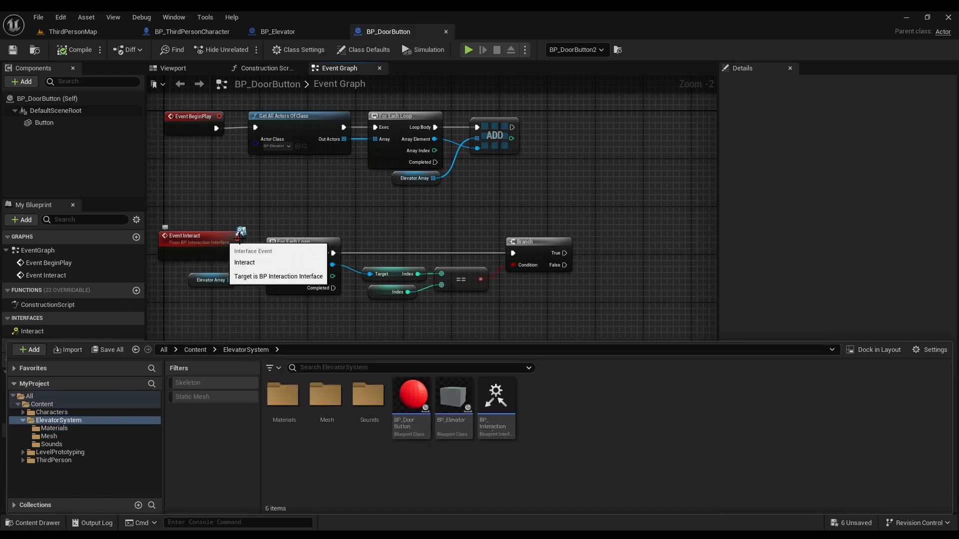
pyautogui.rightClick(545, 407)
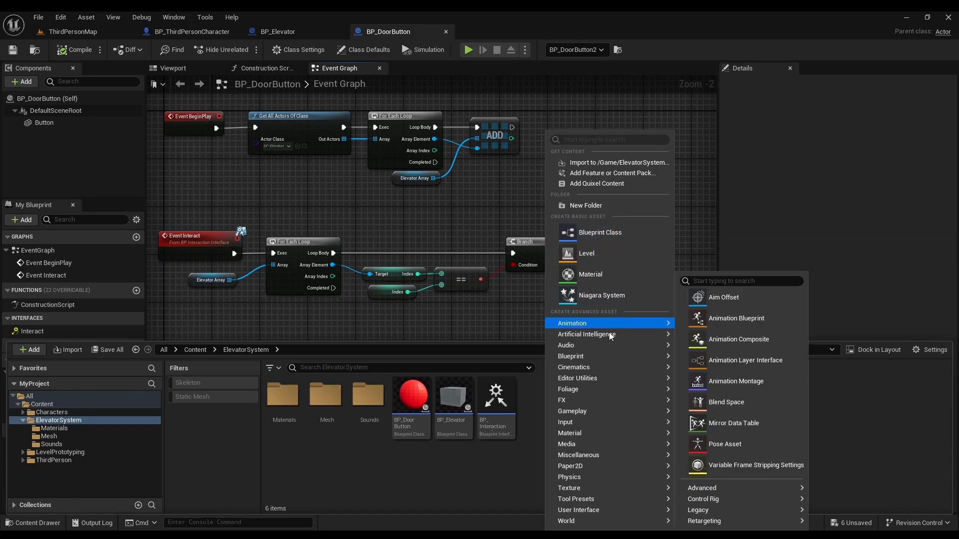
pyautogui.moveTo(604, 357)
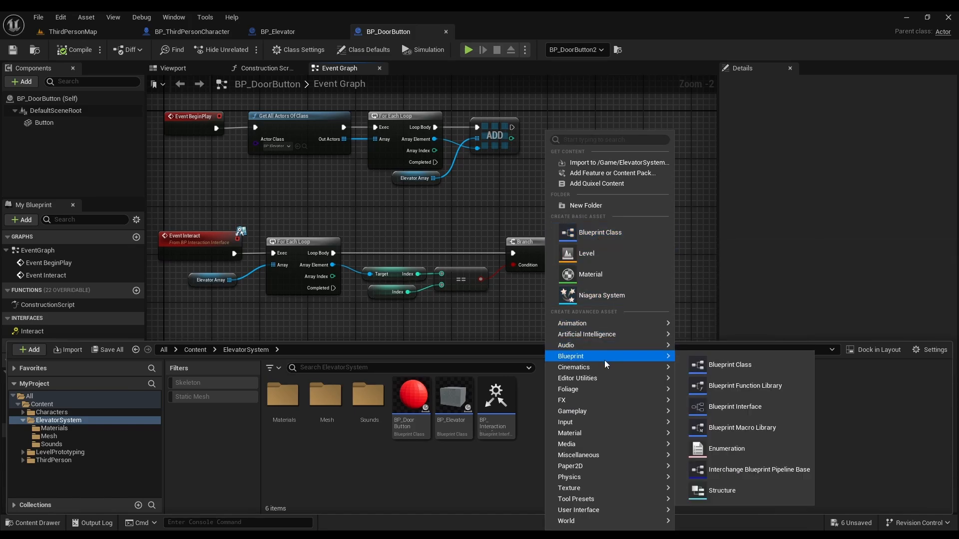
pyautogui.click(729, 407)
pyautogui.write('BP')
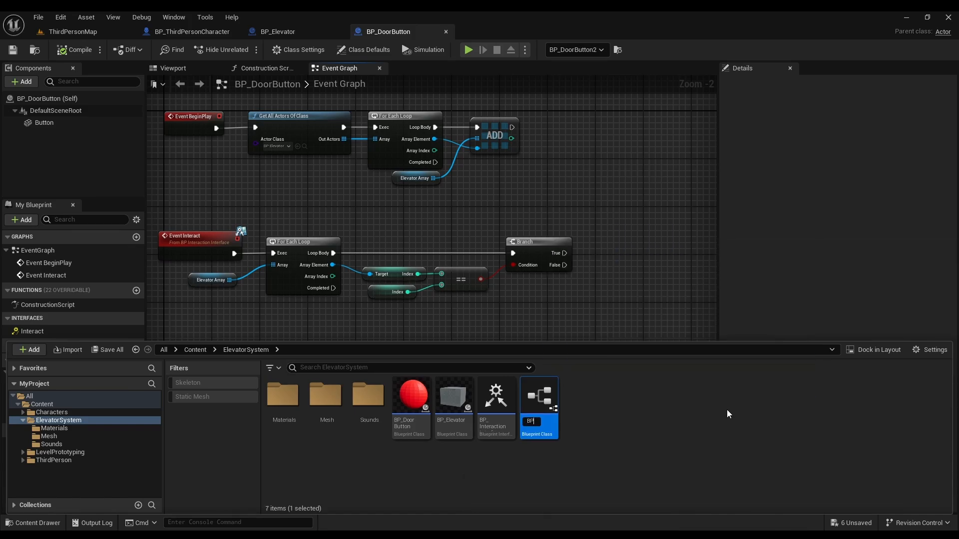
pyautogui.write('_Elevator')
pyautogui.write('Interface')
pyautogui.press('Return')
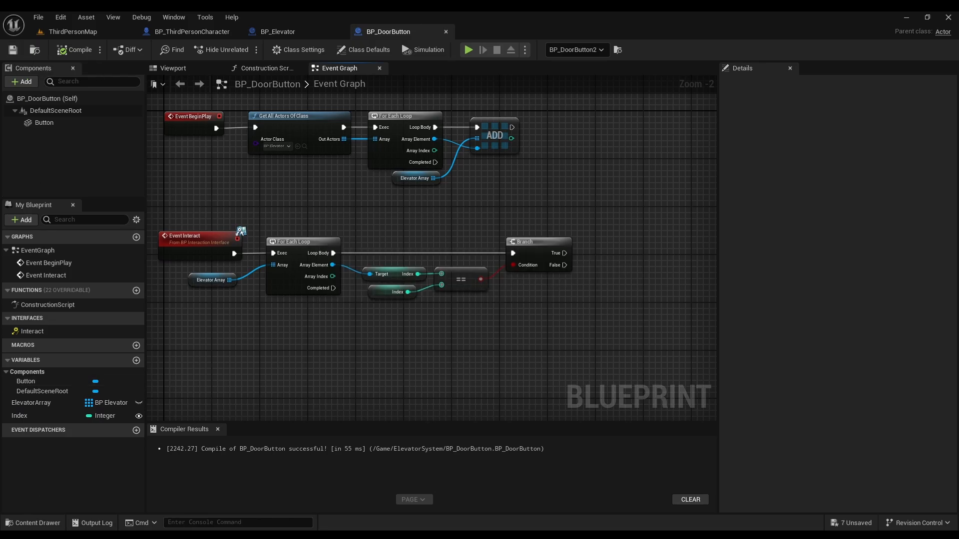
# Step: Name the function in BP_ElevatorInterface ToggleDoors, compile and save the interface, and close it
pyautogui.click(33, 522)
pyautogui.click(491, 420)
pyautogui.doubleClick(491, 419)
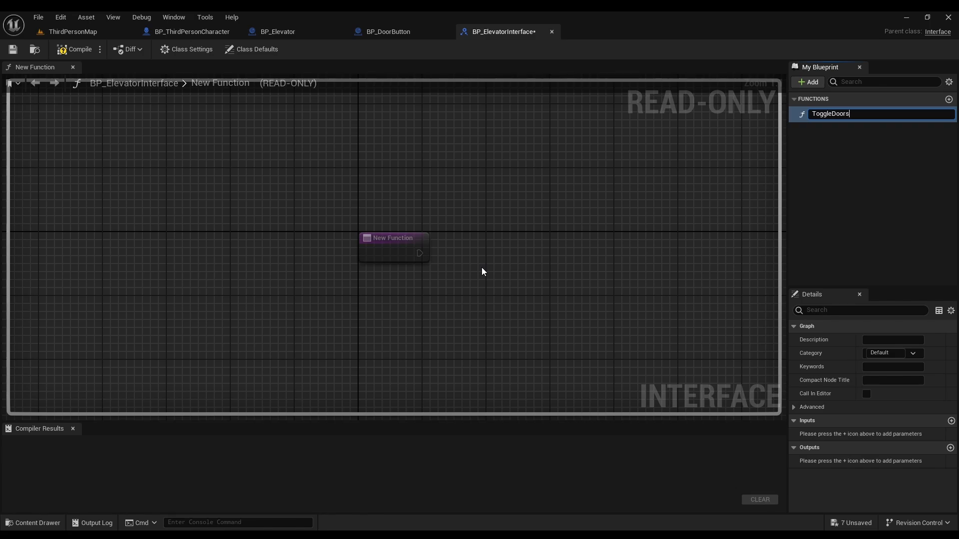
pyautogui.press('Return')
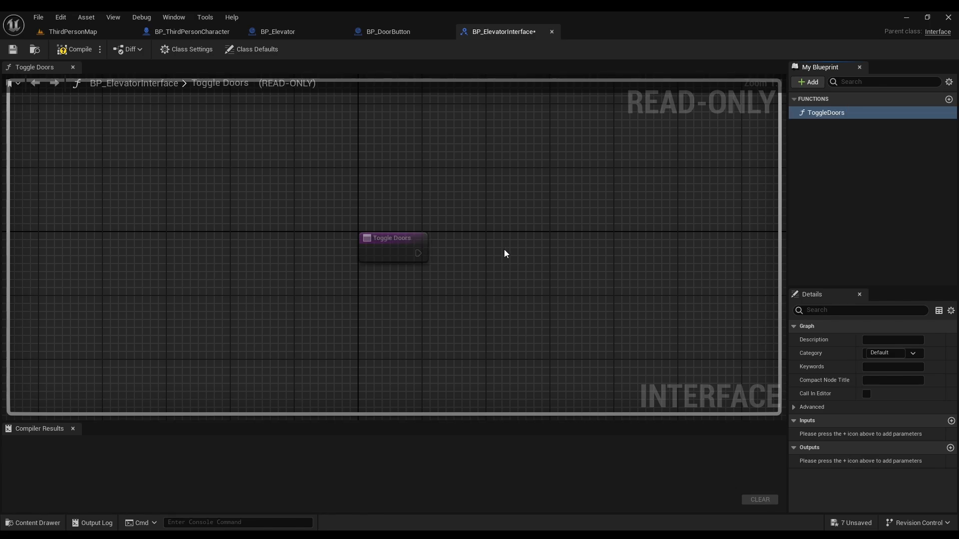
pyautogui.click(75, 49)
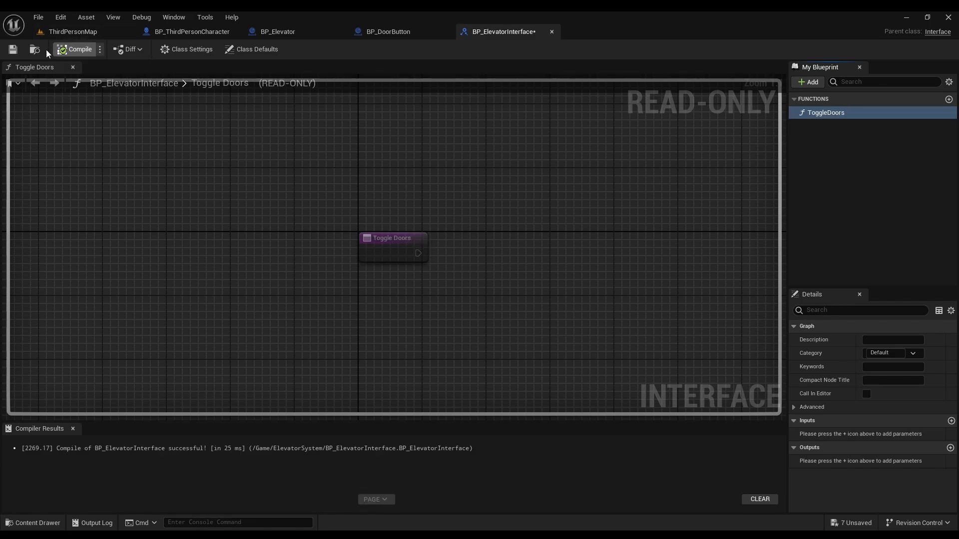
pyautogui.click(552, 31)
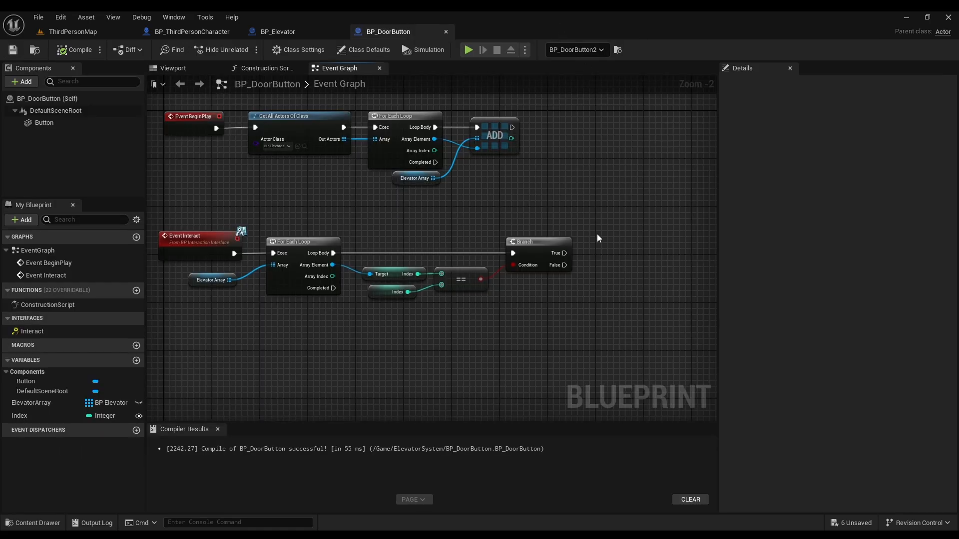
# Step: Add a Toggle Doors (Message) node targeting the Array Element of the Event Interact For Each Loop in BP_DoorButton
pyautogui.scroll(1, 597, 238)
pyautogui.moveTo(597, 238); pyautogui.dragTo(666, 264, button='right')
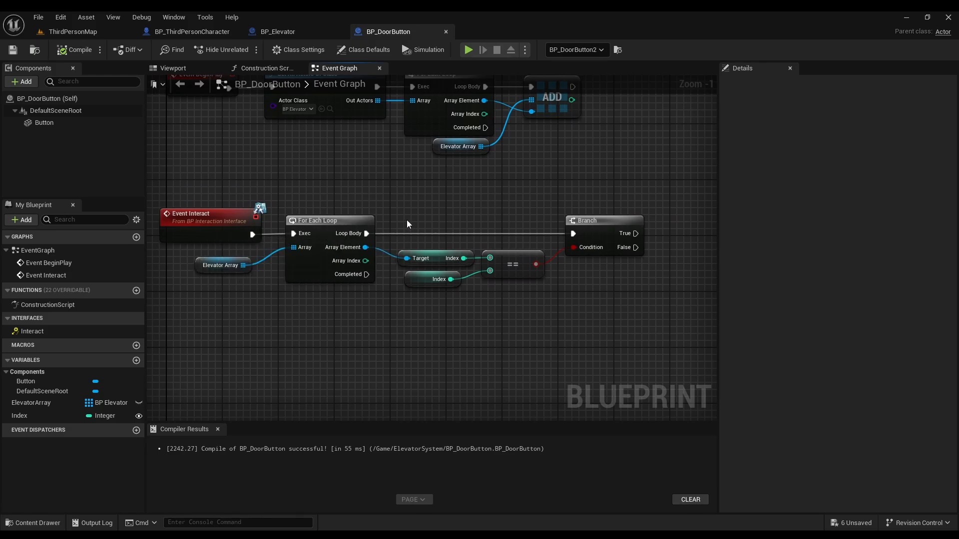
pyautogui.moveTo(505, 289); pyautogui.dragTo(428, 296, button='right')
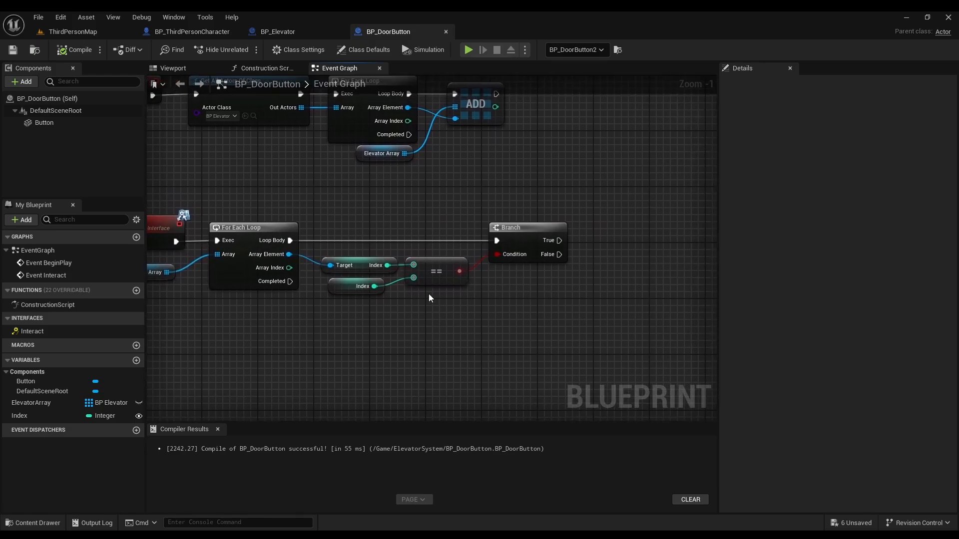
pyautogui.moveTo(289, 254); pyautogui.dragTo(621, 255)
pyautogui.write('tog')
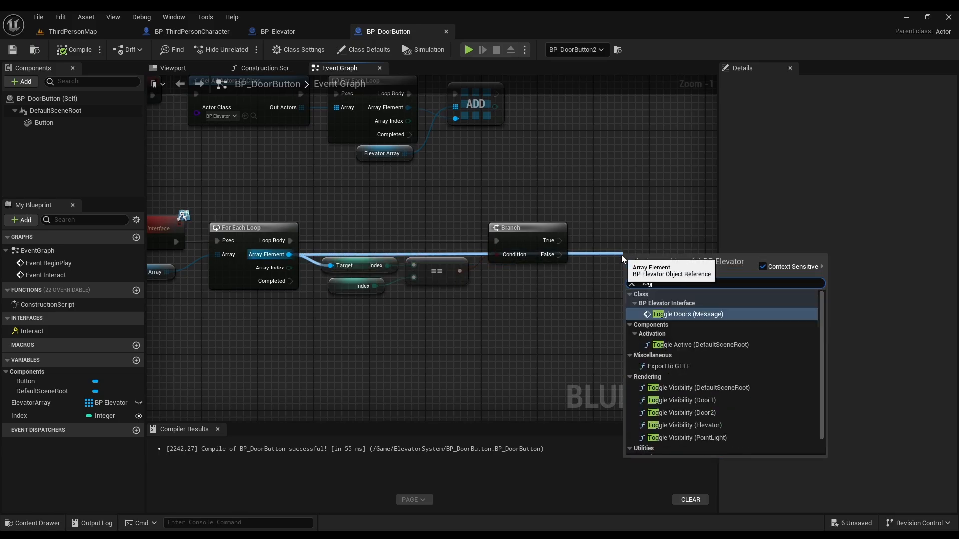
pyautogui.write('gle doors')
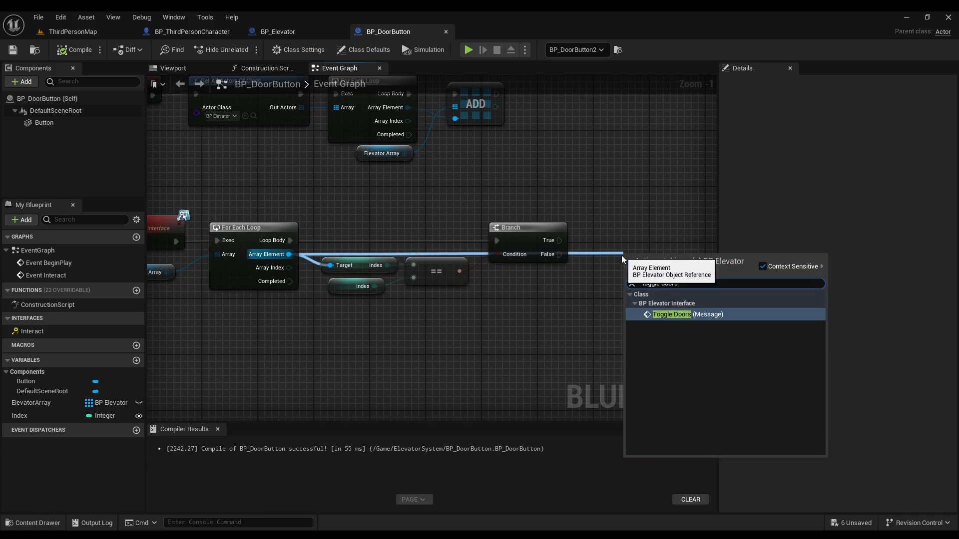
pyautogui.click(744, 316)
# Step: Align the Toggle Doors node beside the Branch, execute it from the True output, and compile the blueprint
pyautogui.moveTo(710, 305); pyautogui.dragTo(623, 325, button='right')
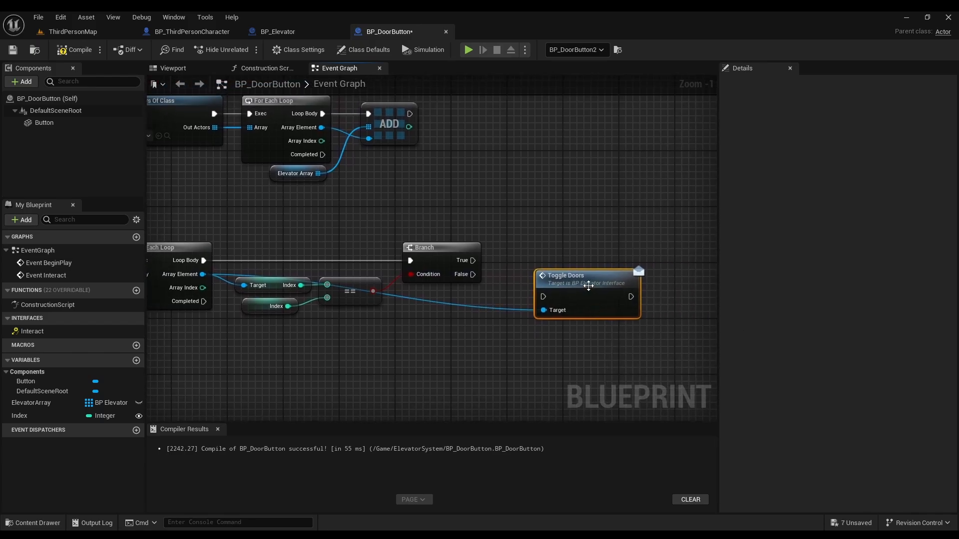
pyautogui.moveTo(586, 277); pyautogui.dragTo(564, 248)
pyautogui.moveTo(472, 260); pyautogui.dragTo(522, 261)
pyautogui.click(70, 49)
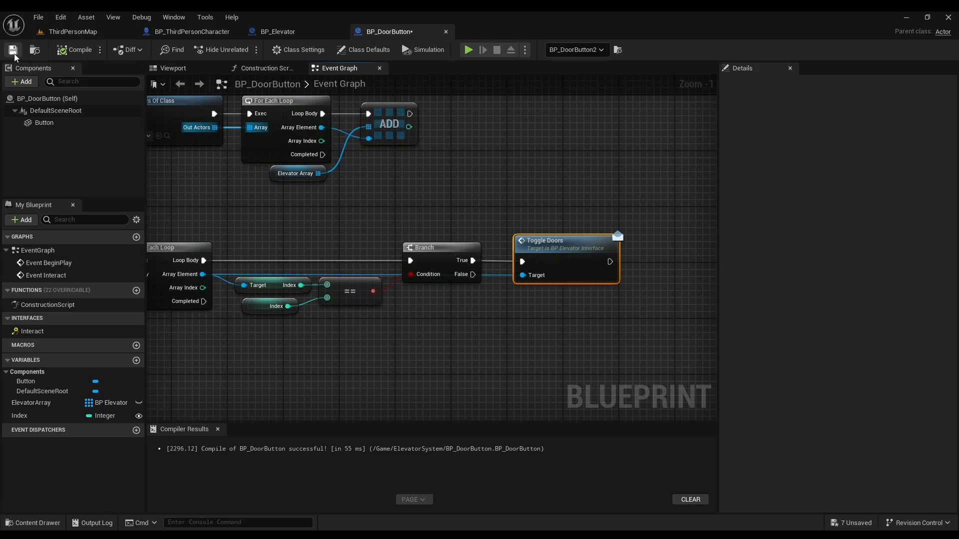
pyautogui.moveTo(546, 244); pyautogui.dragTo(553, 245)
pyautogui.click(270, 242)
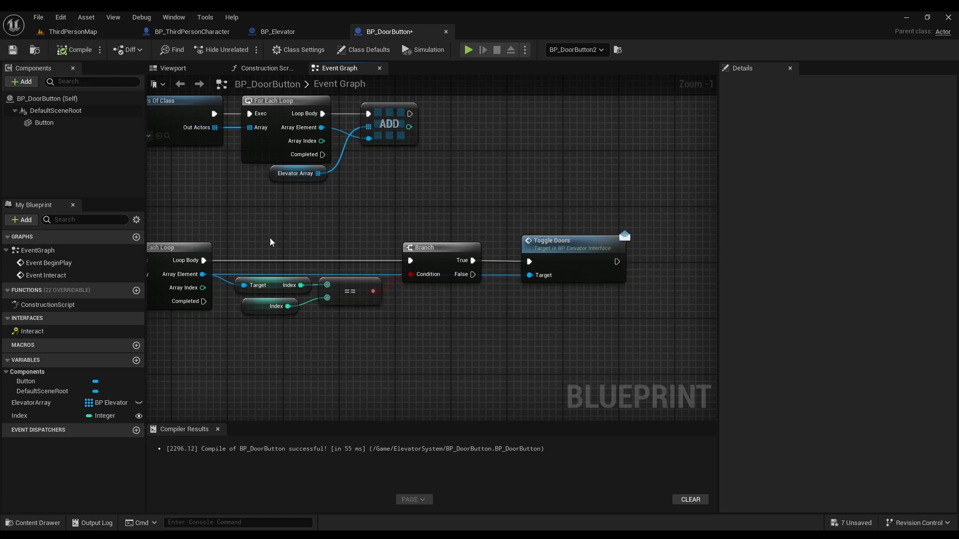
pyautogui.moveTo(322, 267); pyautogui.dragTo(425, 256, button='right')
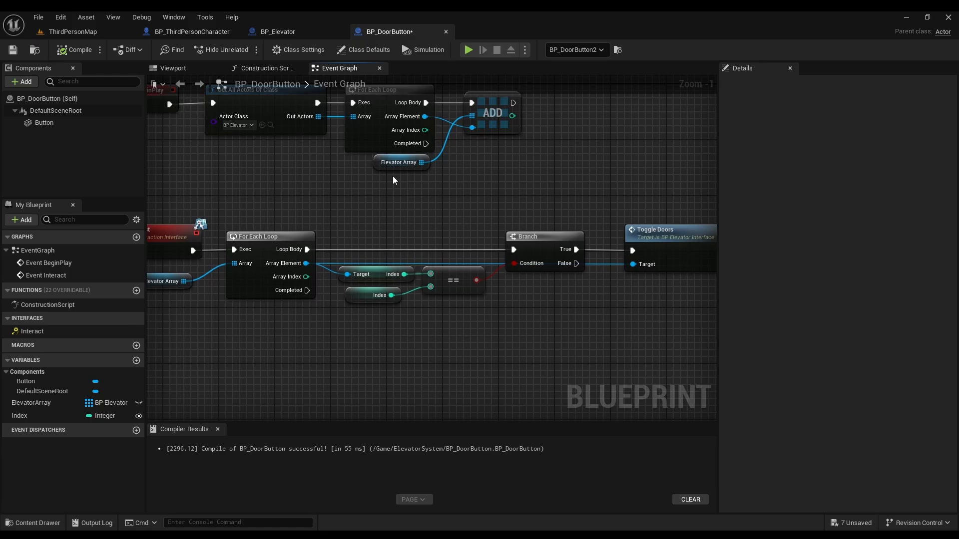
# Step: Implement BP_ElevatorInterface in the BP_DoorButton class settings, and compile and save the blueprint
pyautogui.click(302, 52)
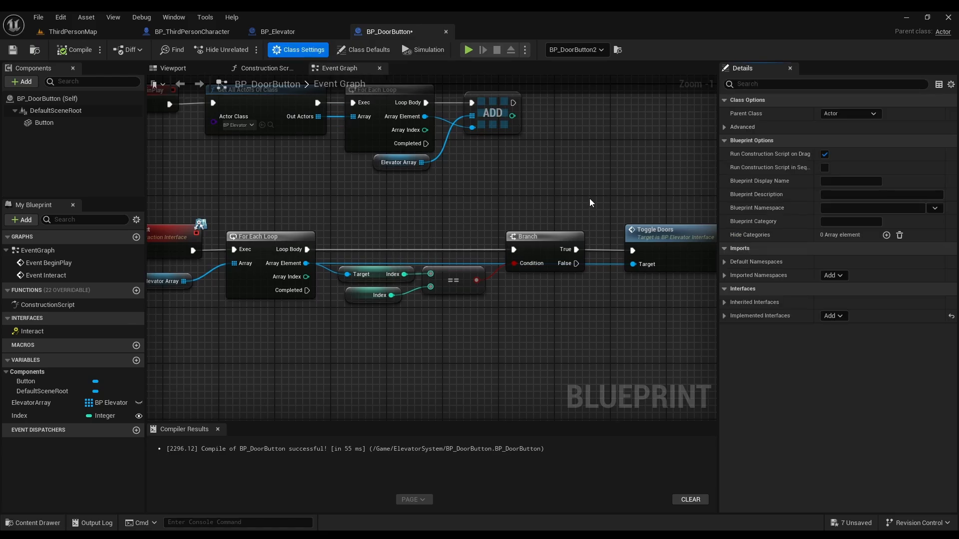
pyautogui.click(829, 317)
pyautogui.write('ele')
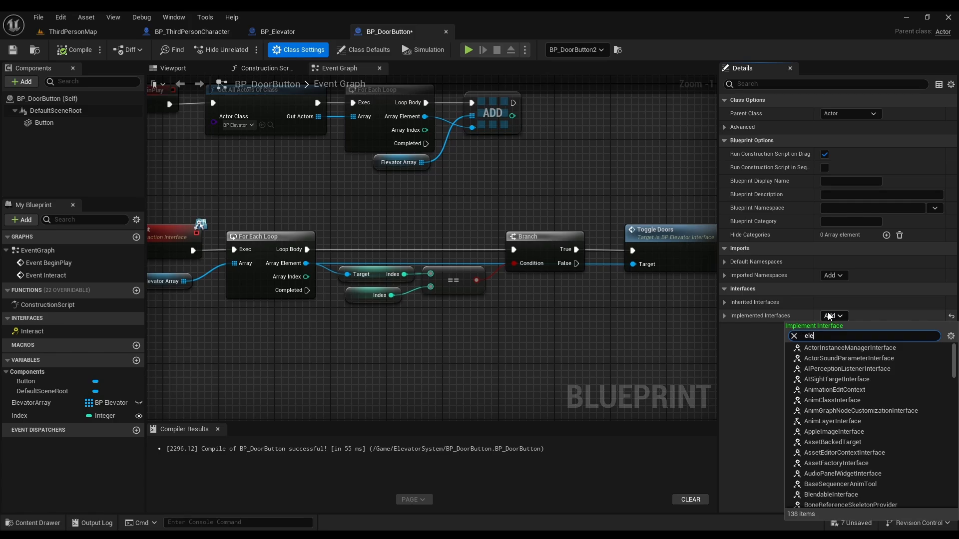
pyautogui.write('vator')
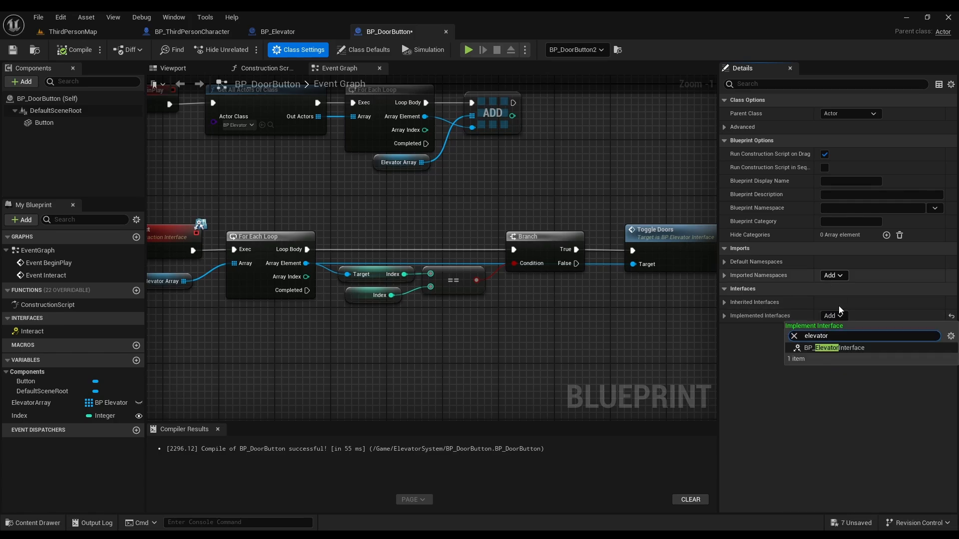
pyautogui.click(846, 349)
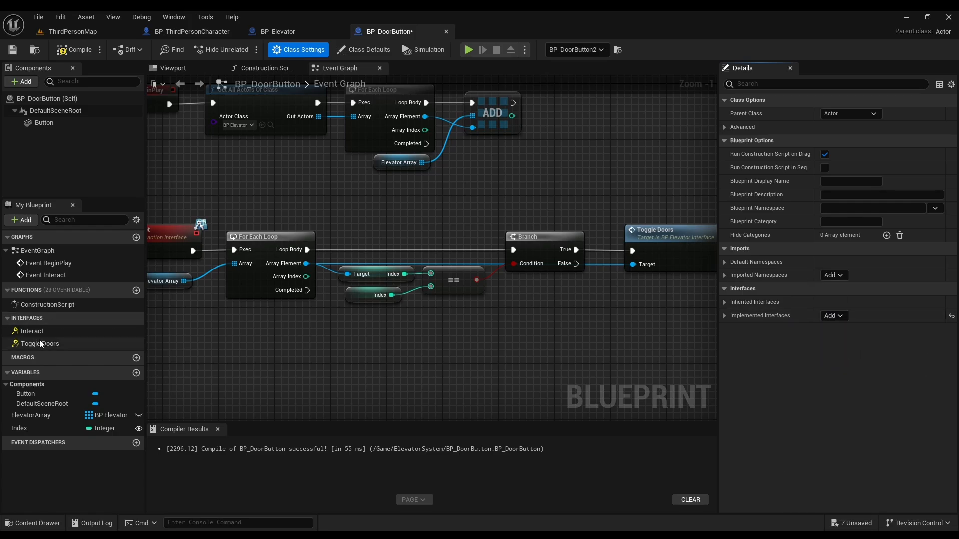
pyautogui.click(69, 49)
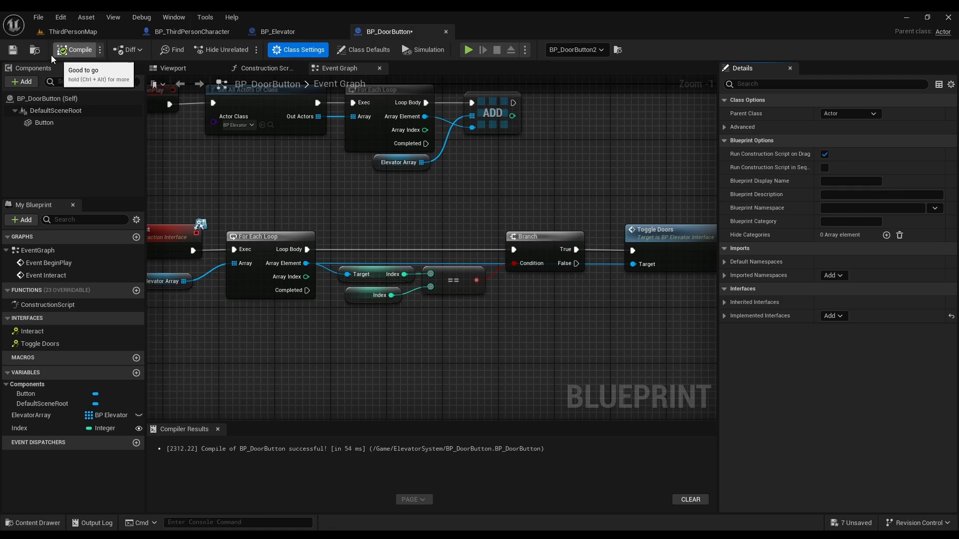
pyautogui.moveTo(551, 193); pyautogui.dragTo(442, 187, button='right')
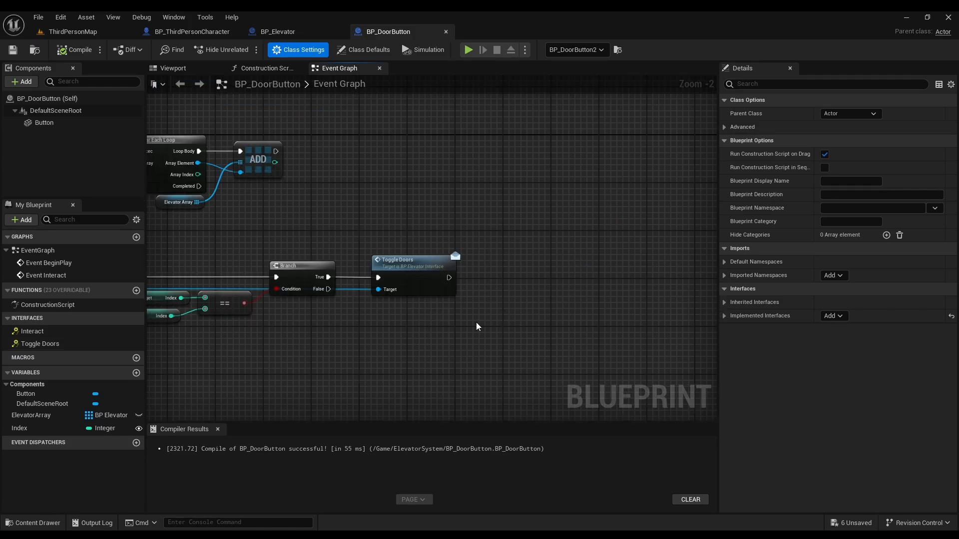
# Step: Add a Print Text node executed after the Toggle Doors call in BP_DoorButton, and compile the blueprint
pyautogui.scroll(2, 526, 317)
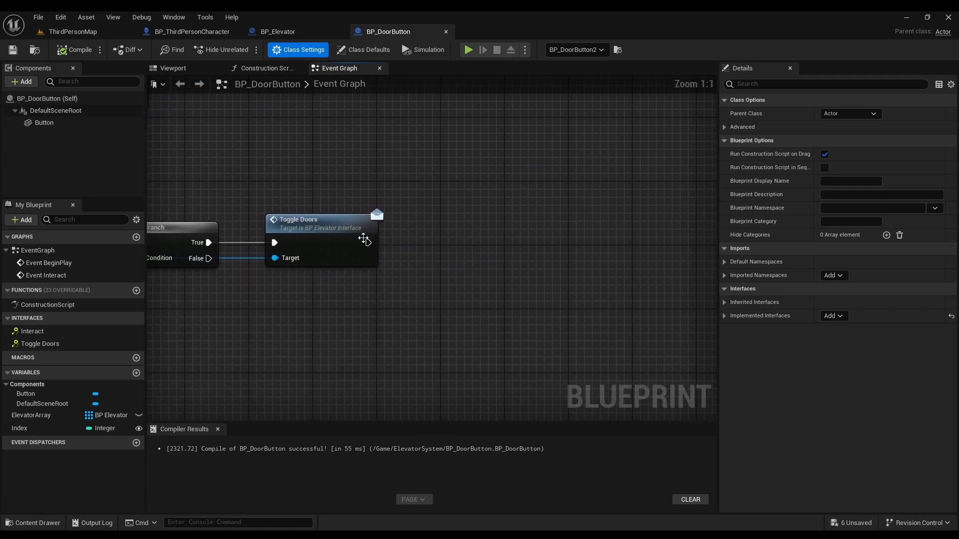
pyautogui.moveTo(368, 243); pyautogui.dragTo(490, 248)
pyautogui.write('print text')
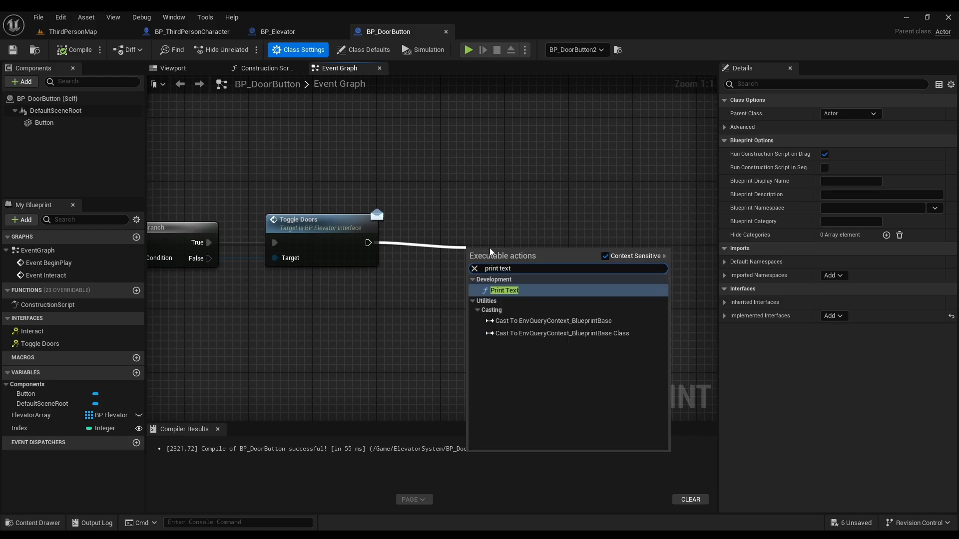
pyautogui.press('Return')
pyautogui.moveTo(494, 237); pyautogui.dragTo(479, 237)
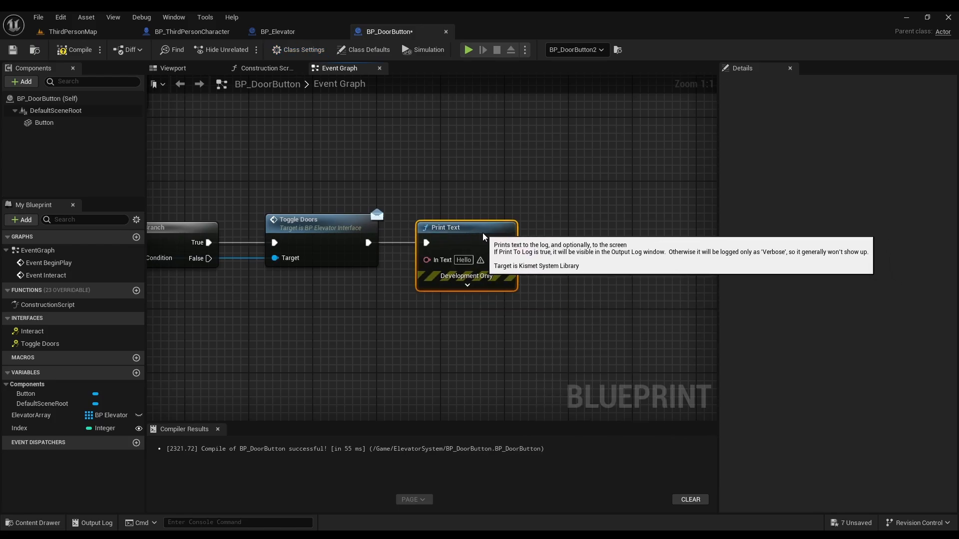
pyautogui.click(74, 49)
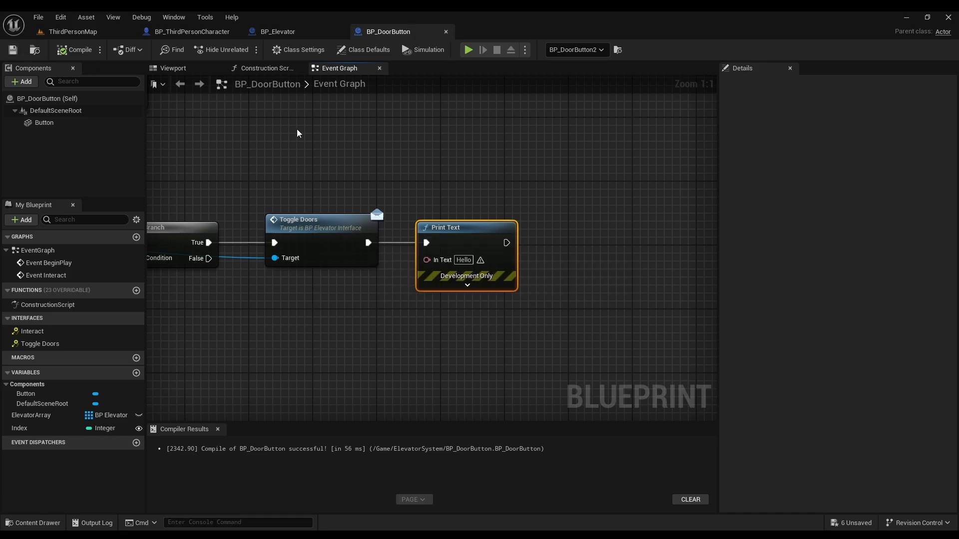
# Step: Play ThirdPersonMap in the editor, walk up to the red door button, and interact with it several times
pyautogui.scroll(-2, 297, 134)
pyautogui.click(67, 31)
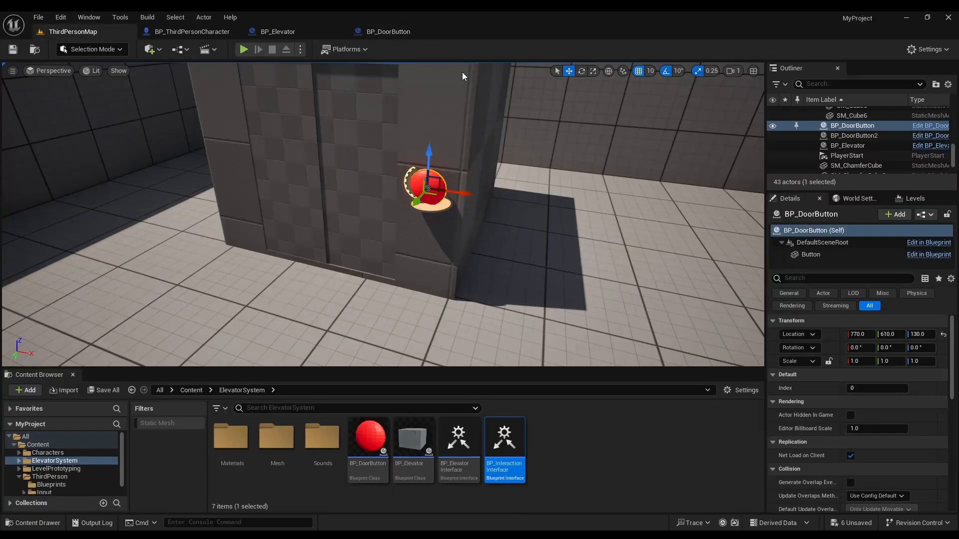
pyautogui.click(244, 50)
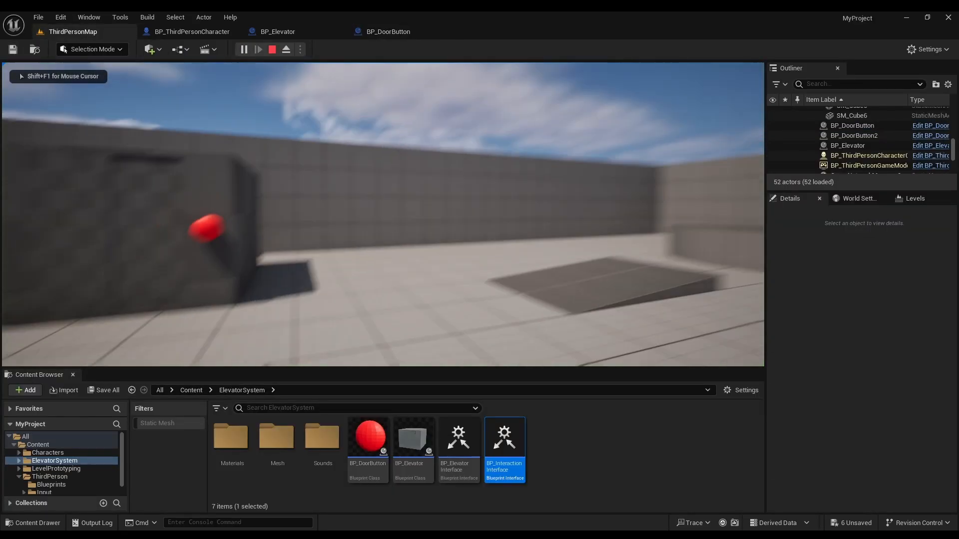
pyautogui.press('w')
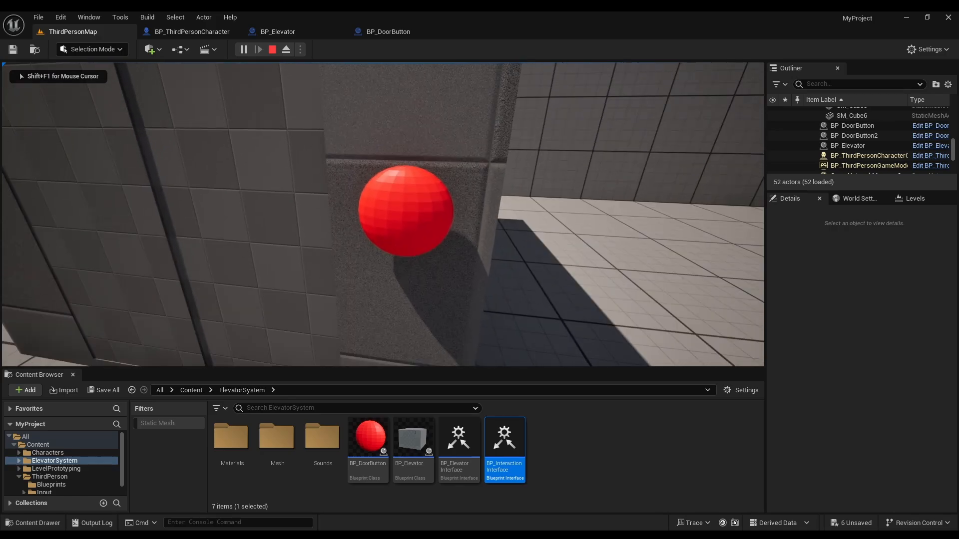
pyautogui.press('e')
pyautogui.press('e')
pyautogui.press('e')
pyautogui.press('e')
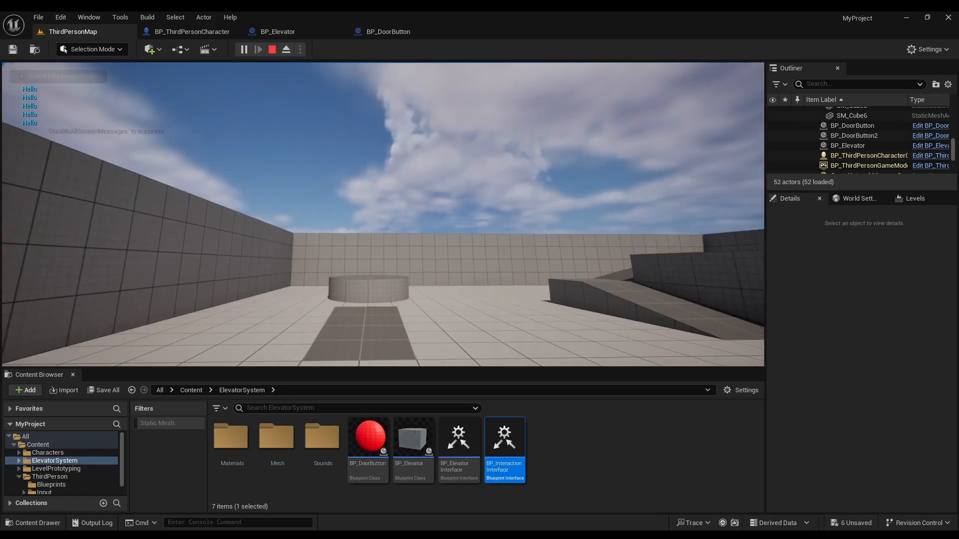
pyautogui.press('e')
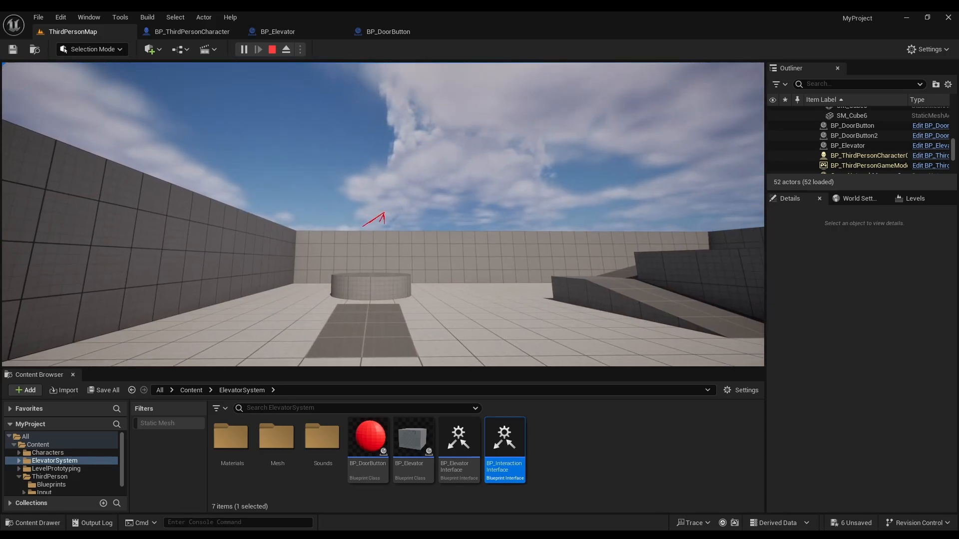
# Step: Approach the door button from other angles, interact with it repeatedly, and stop the play session
pyautogui.press('s')
pyautogui.press('d')
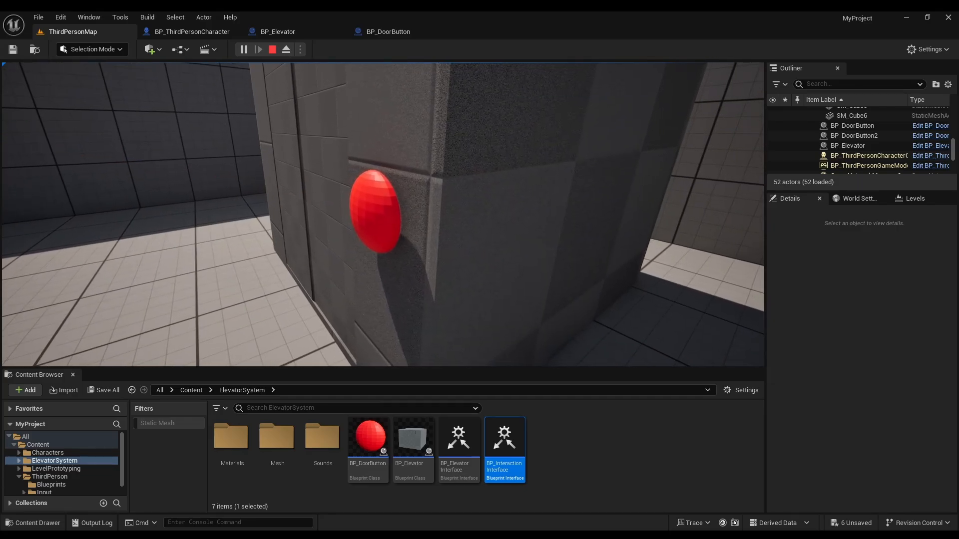
pyautogui.press('a')
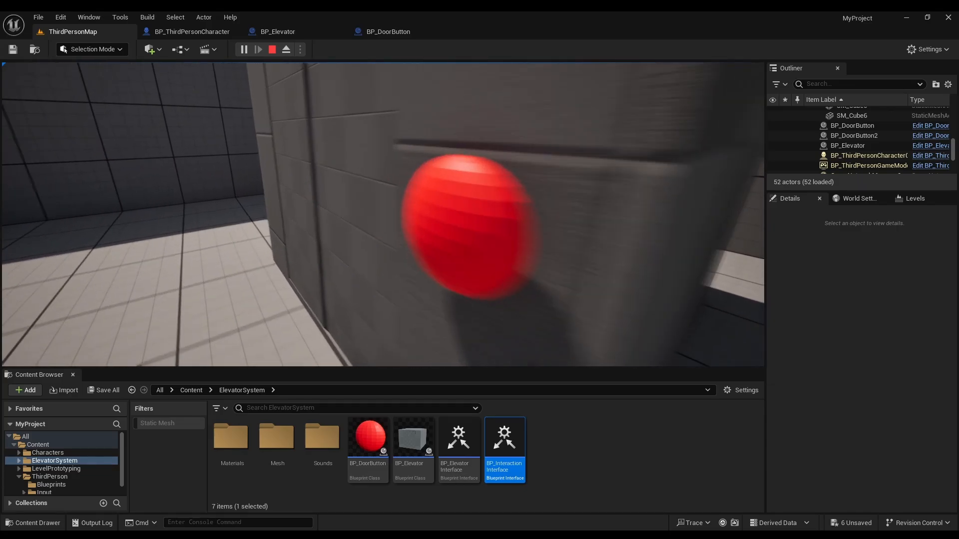
pyautogui.press('w')
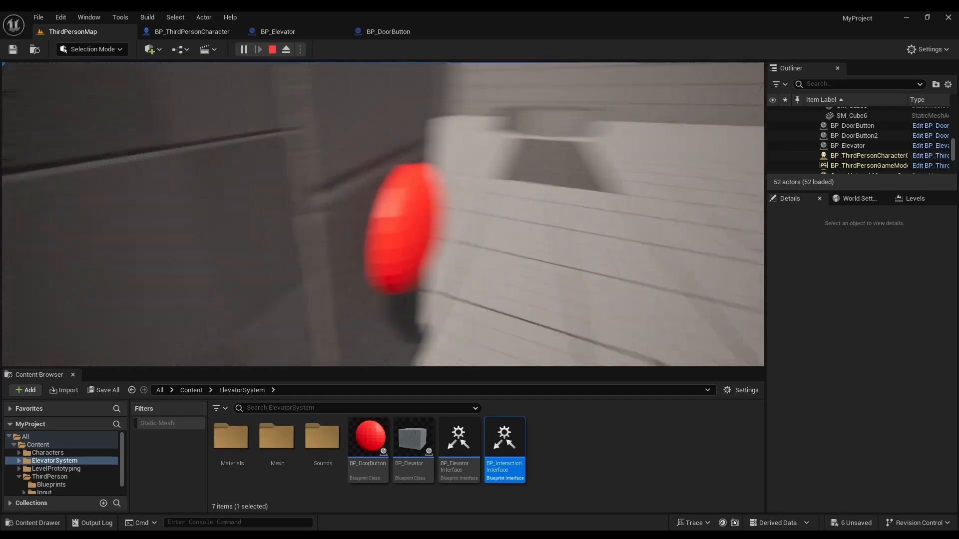
pyautogui.press('d')
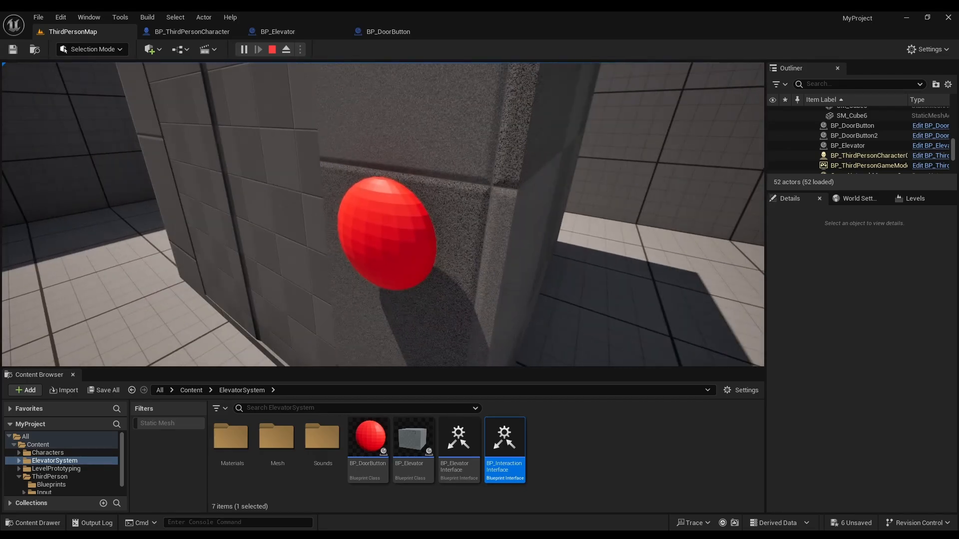
pyautogui.press('e')
pyautogui.press('e')
pyautogui.press('e')
pyautogui.press('e')
pyautogui.press('e')
pyautogui.press('s')
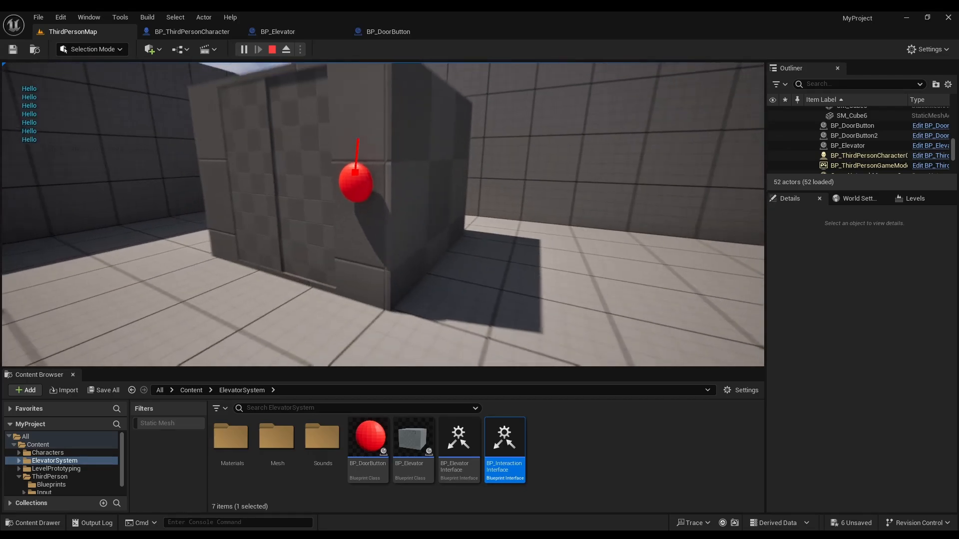
pyautogui.press('Escape')
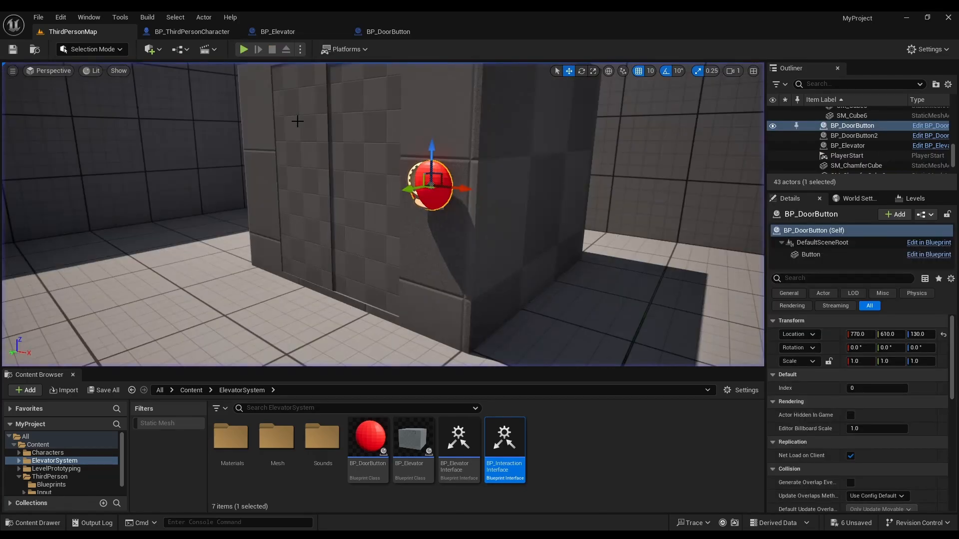
# Step: Delete the Print Text node after Toggle Doors in the BP_DoorButton event graph, and compile the blueprint
pyautogui.click(394, 31)
pyautogui.scroll(1, 567, 282)
pyautogui.moveTo(614, 207); pyautogui.dragTo(449, 237, button='right')
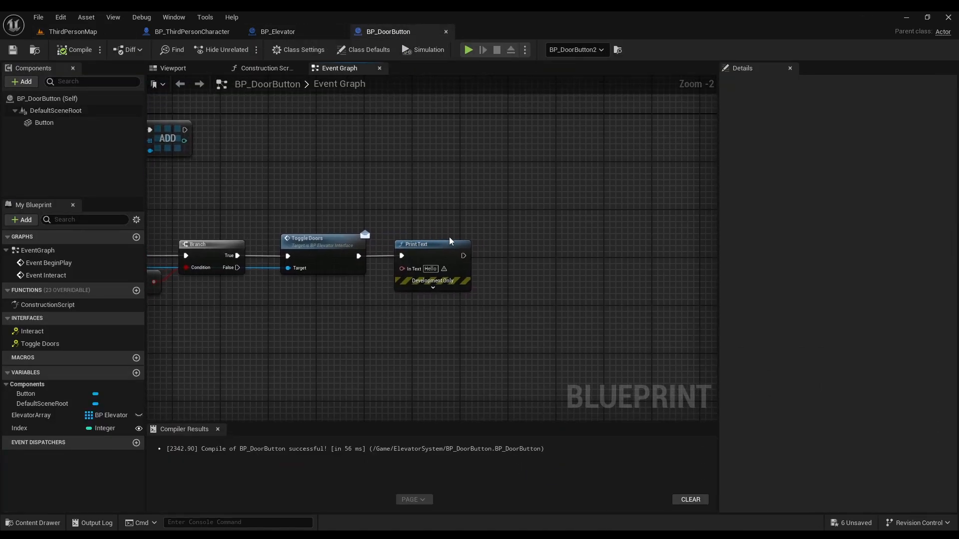
pyautogui.click(445, 246)
pyautogui.press('Delete')
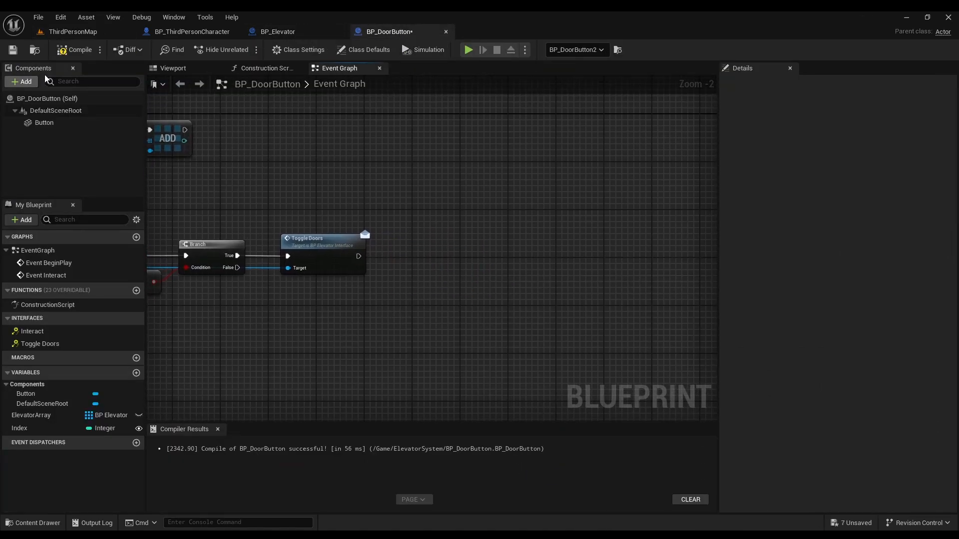
pyautogui.click(75, 49)
pyautogui.scroll(-1, 252, 244)
pyautogui.moveTo(252, 243); pyautogui.dragTo(562, 251, button='right')
pyautogui.scroll(-1, 484, 332)
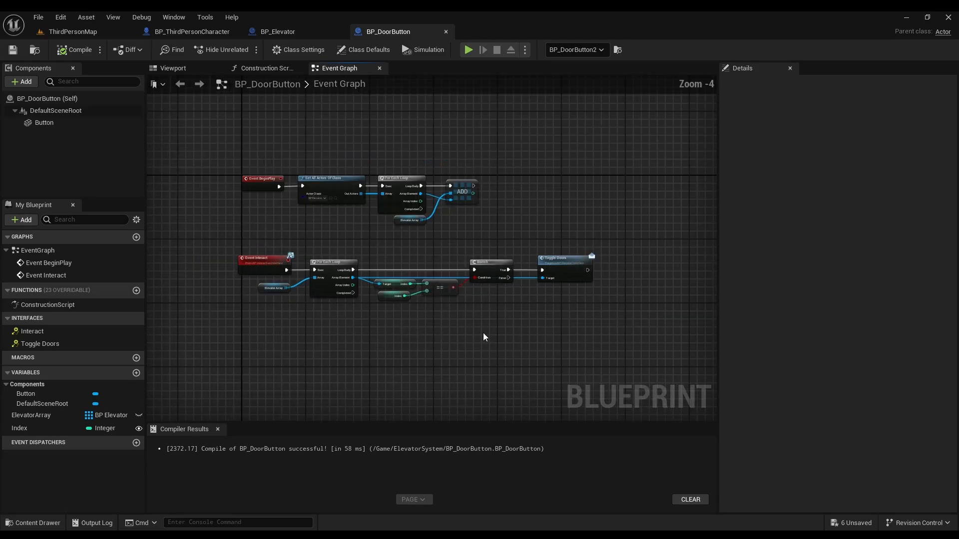
pyautogui.scroll(1, 483, 332)
pyautogui.moveTo(473, 328); pyautogui.dragTo(523, 369, button='right')
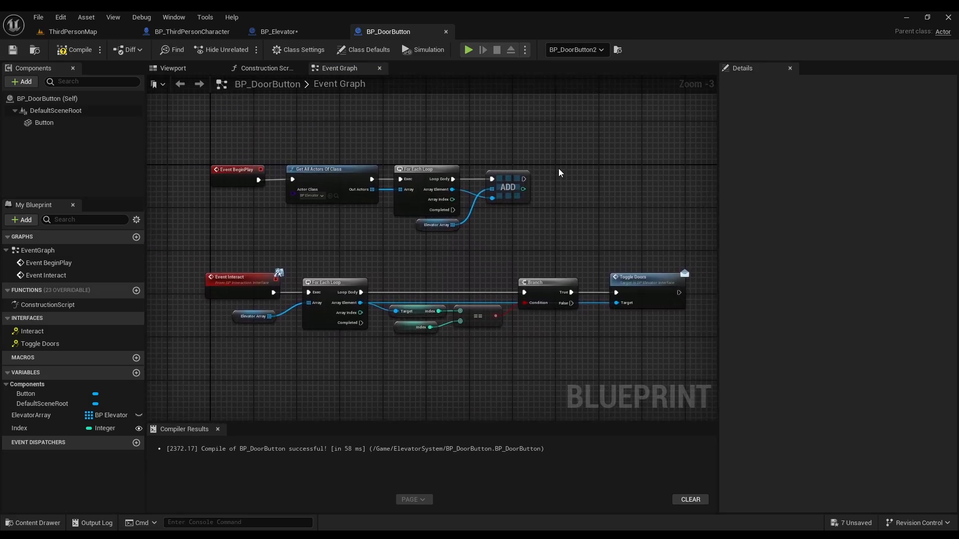
# Step: Delete the disabled BeginPlay, ActorBeginOverlap and Tick event nodes from the BP_Elevator event graph
pyautogui.click(295, 34)
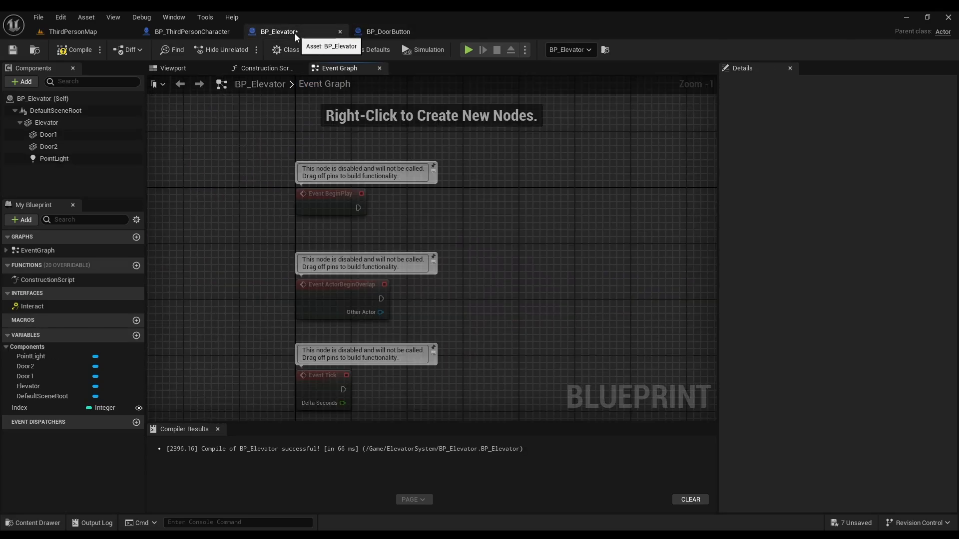
pyautogui.moveTo(252, 155); pyautogui.dragTo(441, 377)
pyautogui.press('Delete')
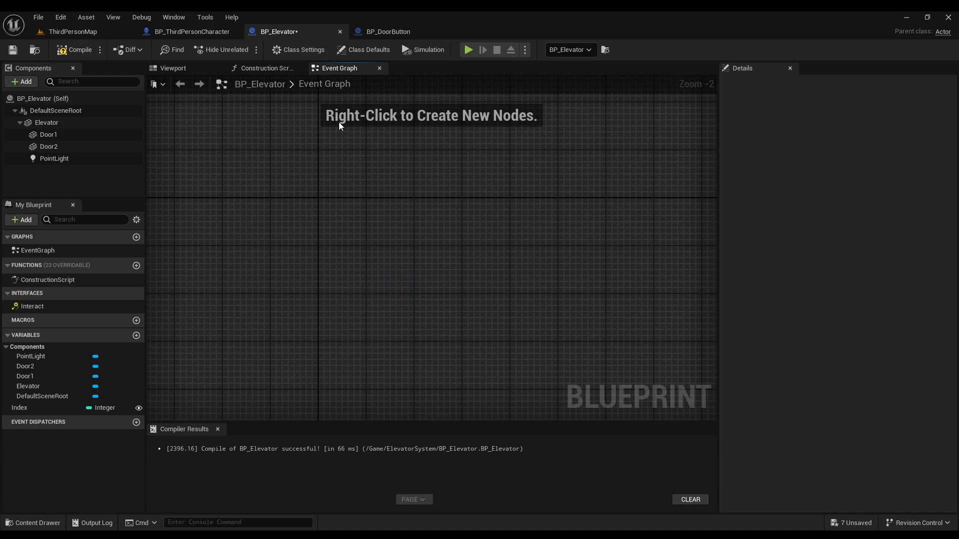
# Step: Implement BP_ElevatorInterface in the BP_Elevator class settings, and compile and save the blueprint
pyautogui.click(294, 51)
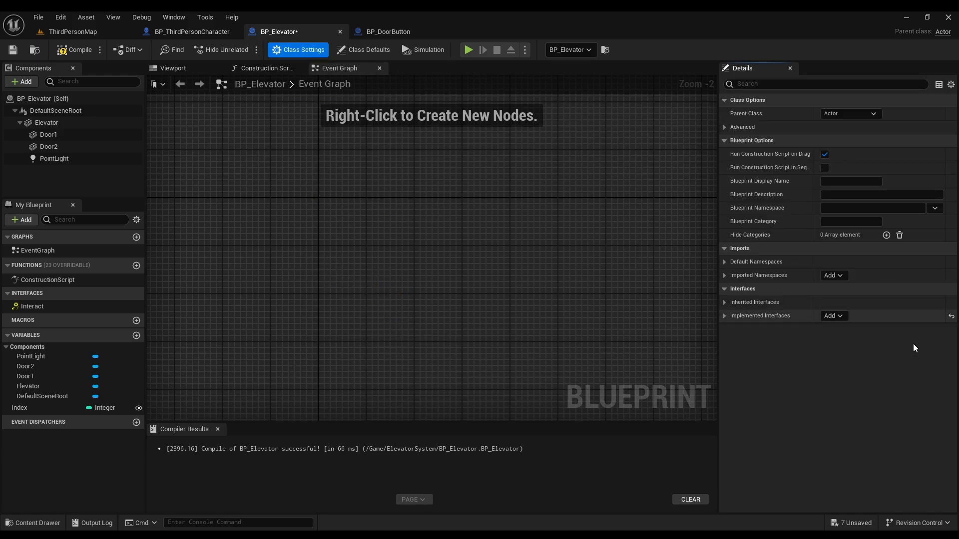
pyautogui.click(833, 315)
pyautogui.write('elevat')
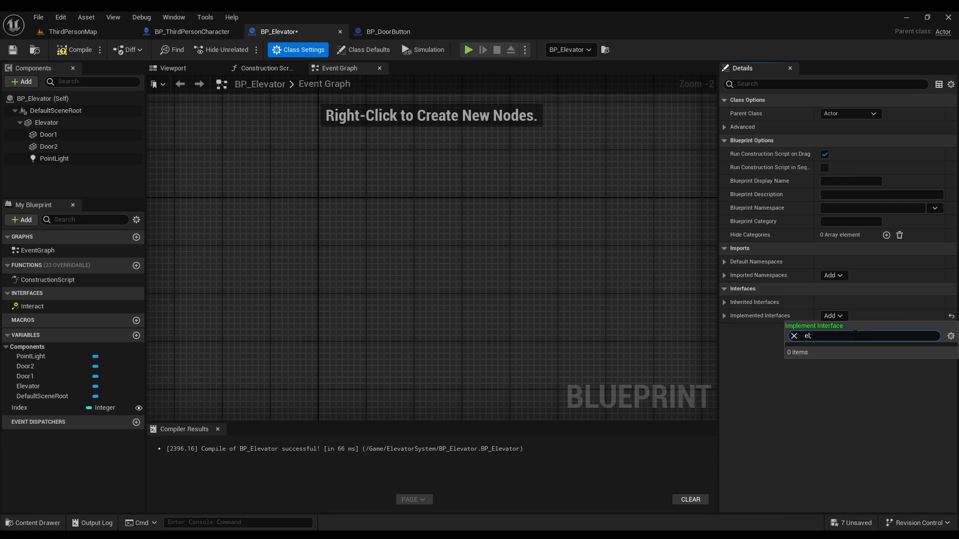
pyautogui.write('or')
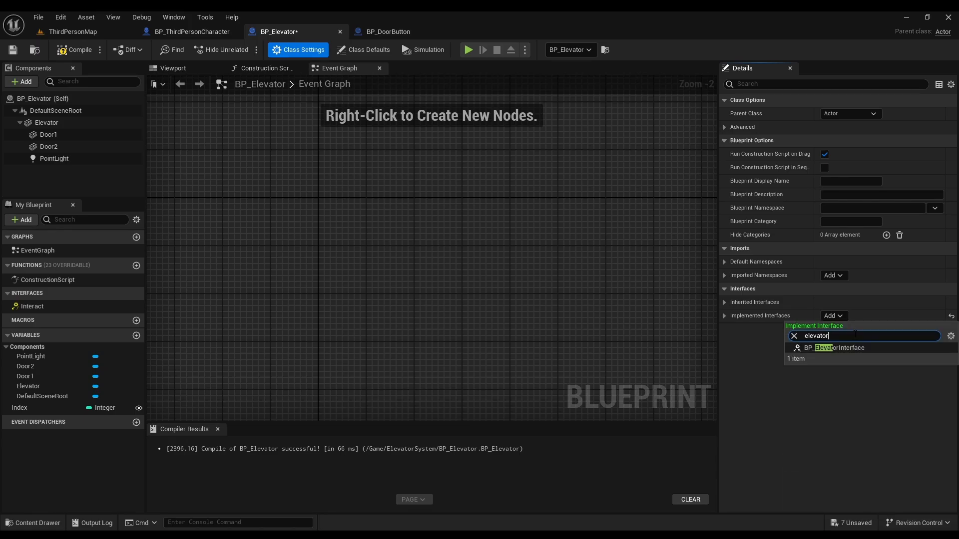
pyautogui.click(892, 348)
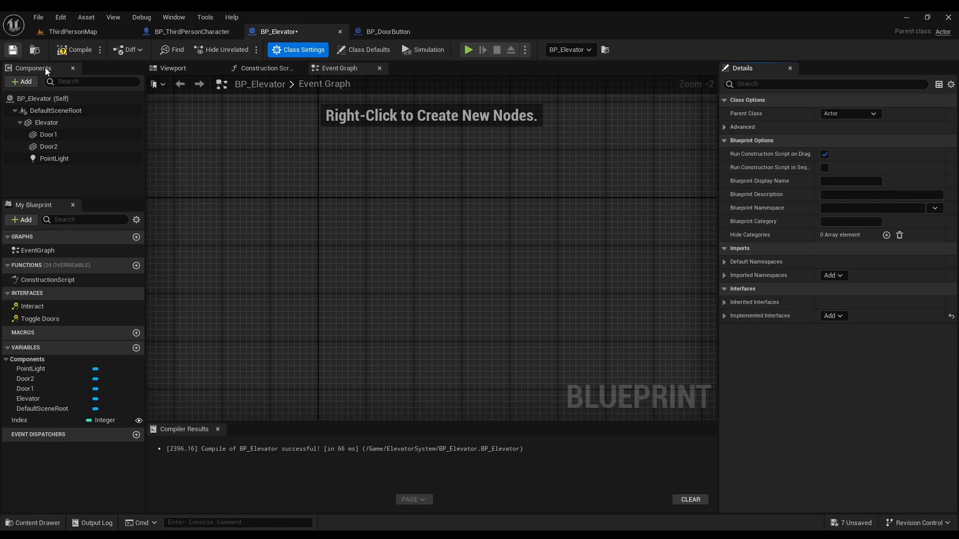
pyautogui.hotkey('ctrl', 's')
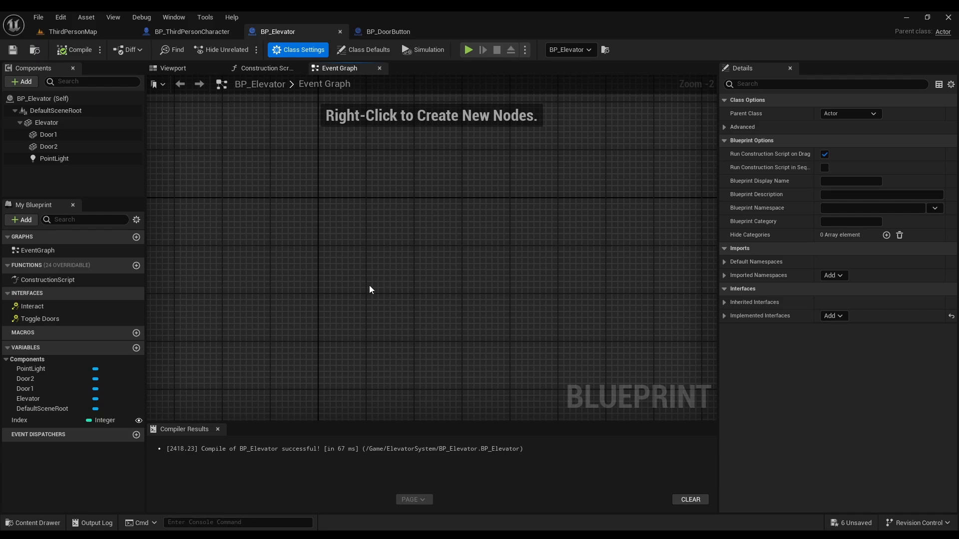
# Step: Implement the Toggle Doors interface function as an event in the BP_Elevator event graph
pyautogui.rightClick(62, 319)
pyautogui.click(106, 350)
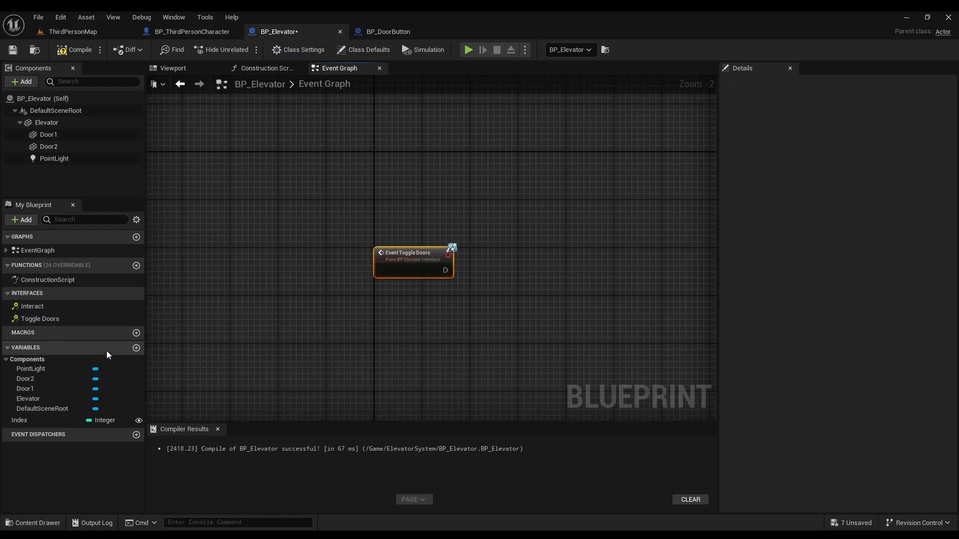
pyautogui.click(277, 277)
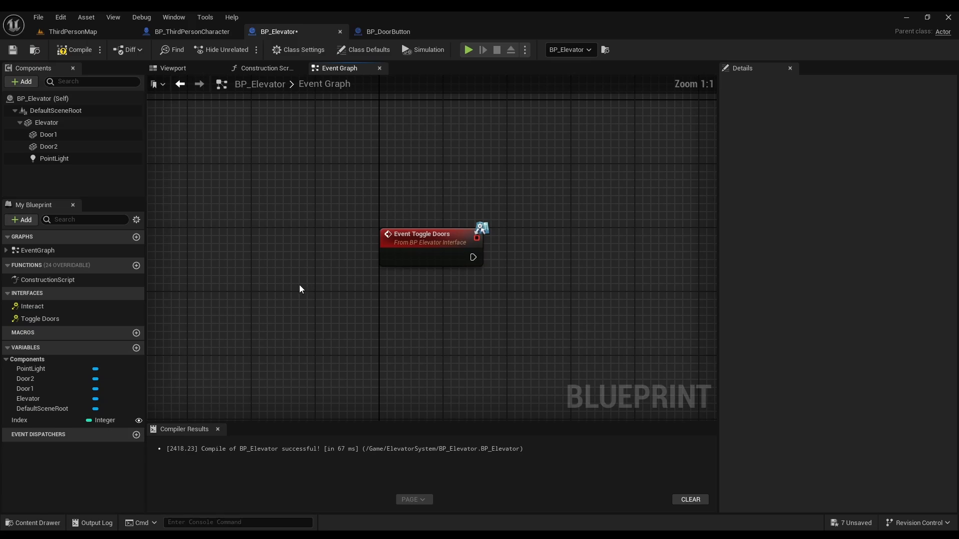
# Step: Review the Toggle Doors call after the Branch in BP_DoorButton, and return to the BP_Elevator event graph
pyautogui.click(414, 28)
pyautogui.scroll(2, 426, 302)
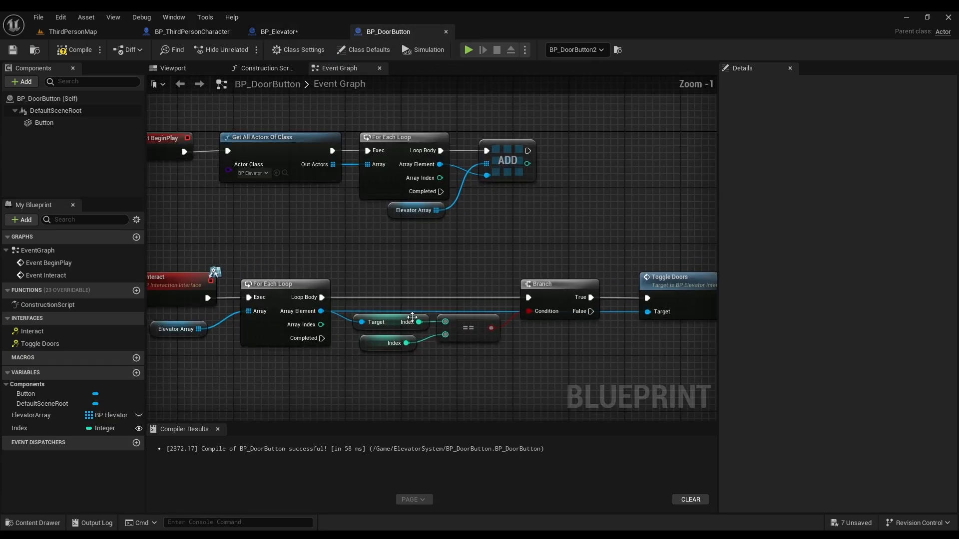
pyautogui.moveTo(413, 306); pyautogui.dragTo(224, 267, button='right')
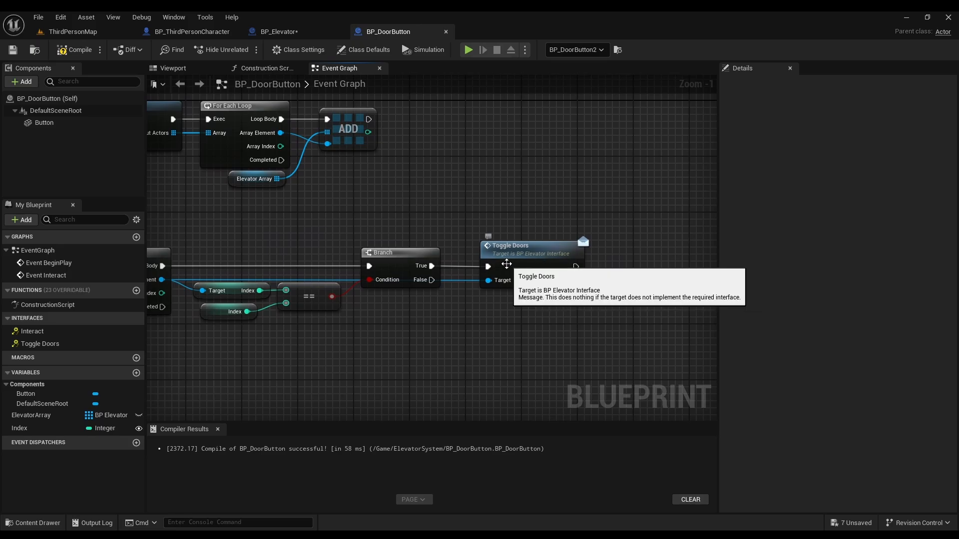
pyautogui.click(308, 29)
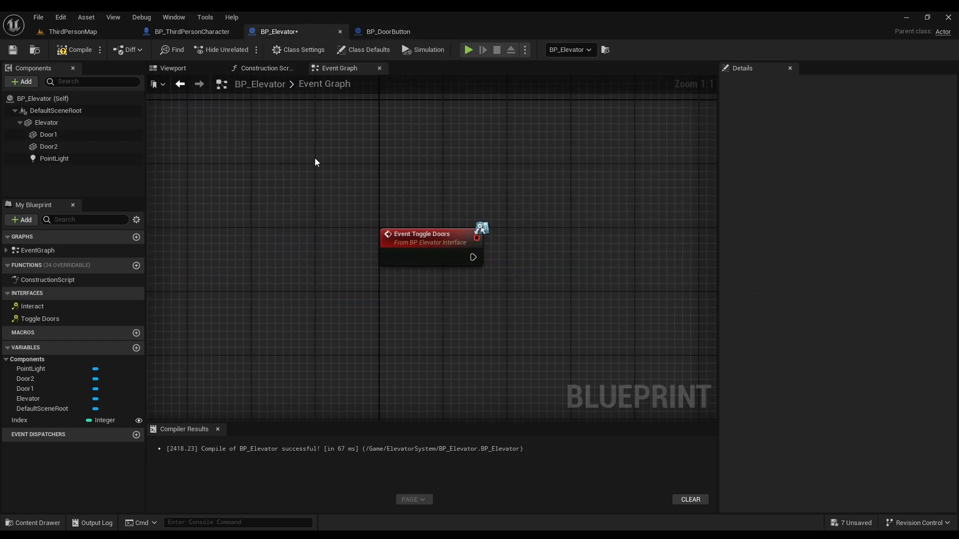
# Step: Compile BP_Elevator, add a Branch node executed from Event Toggle Doors, and align it beside the event
pyautogui.moveTo(517, 240); pyautogui.dragTo(367, 237, button='right')
pyautogui.scroll(-1, 365, 238)
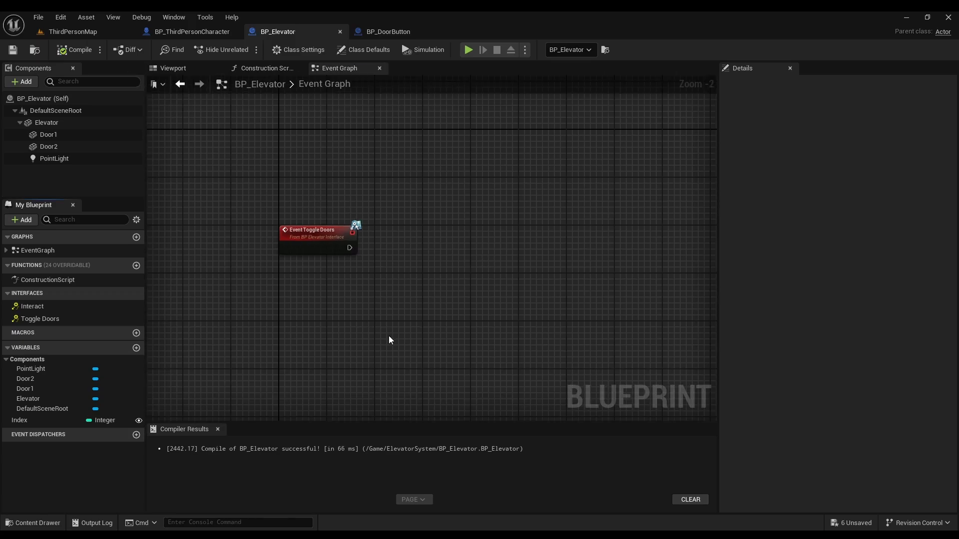
pyautogui.scroll(1, 446, 257)
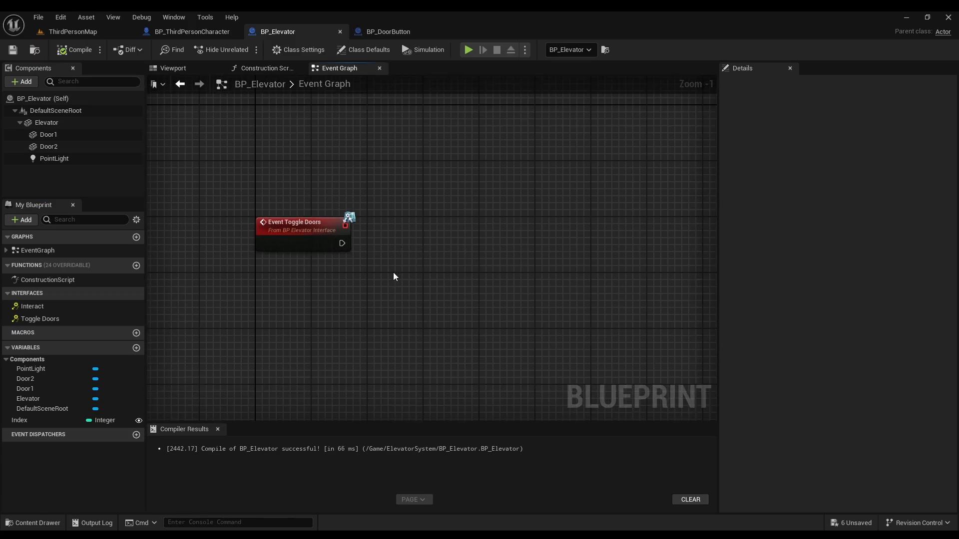
pyautogui.click(388, 240)
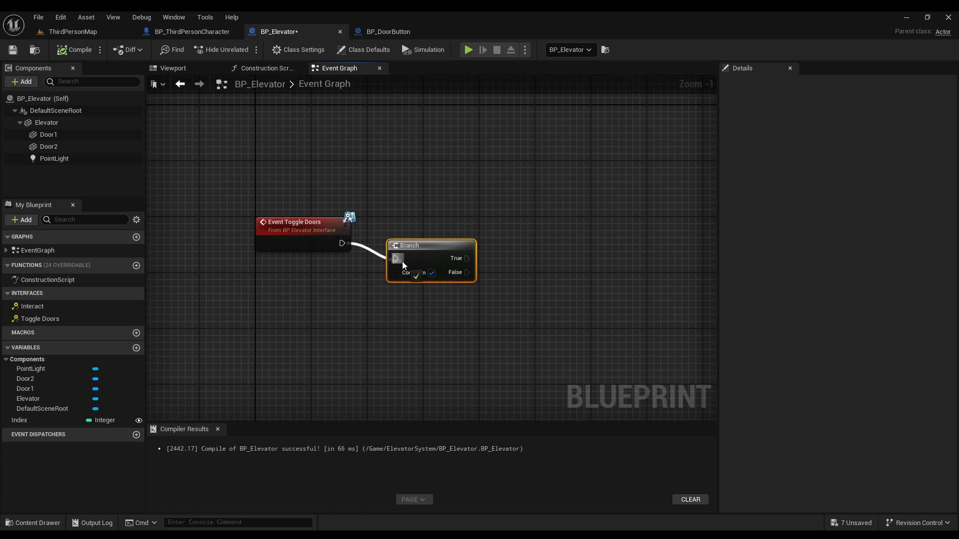
pyautogui.moveTo(403, 262); pyautogui.dragTo(403, 260)
pyautogui.moveTo(418, 250); pyautogui.dragTo(425, 240)
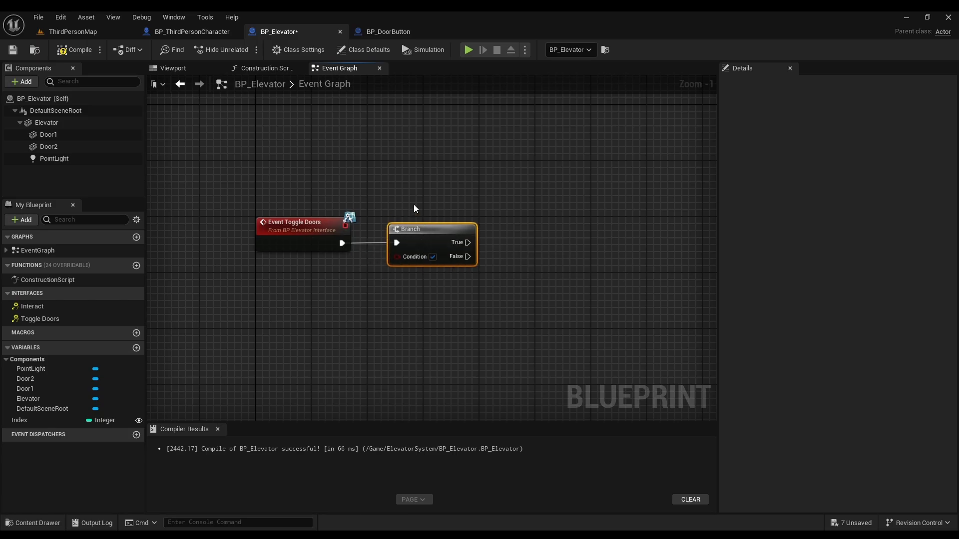
# Step: Promote the Branch node's Condition input to a new Boolean variable named DoorsAreCLosed?
pyautogui.click(405, 218)
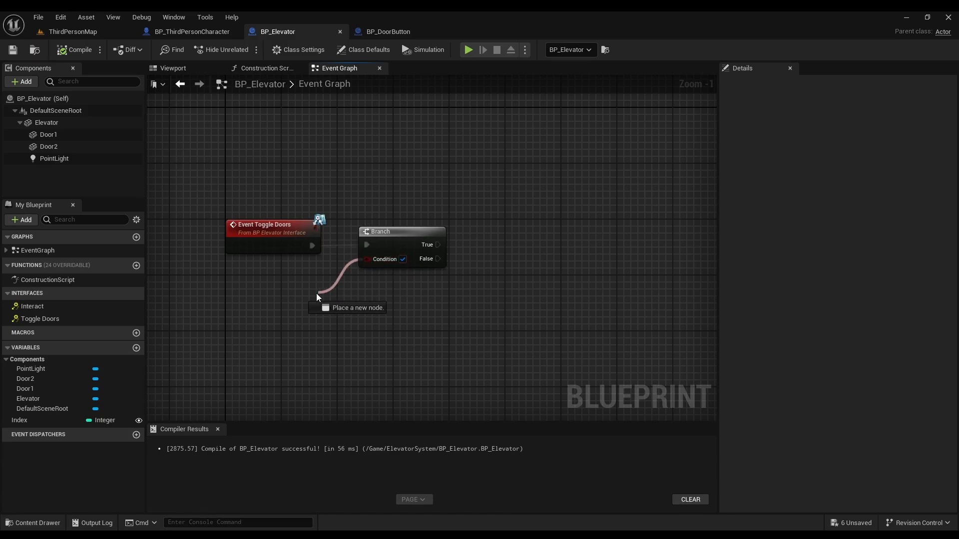
pyautogui.moveTo(316, 294); pyautogui.dragTo(316, 294)
pyautogui.click(370, 349)
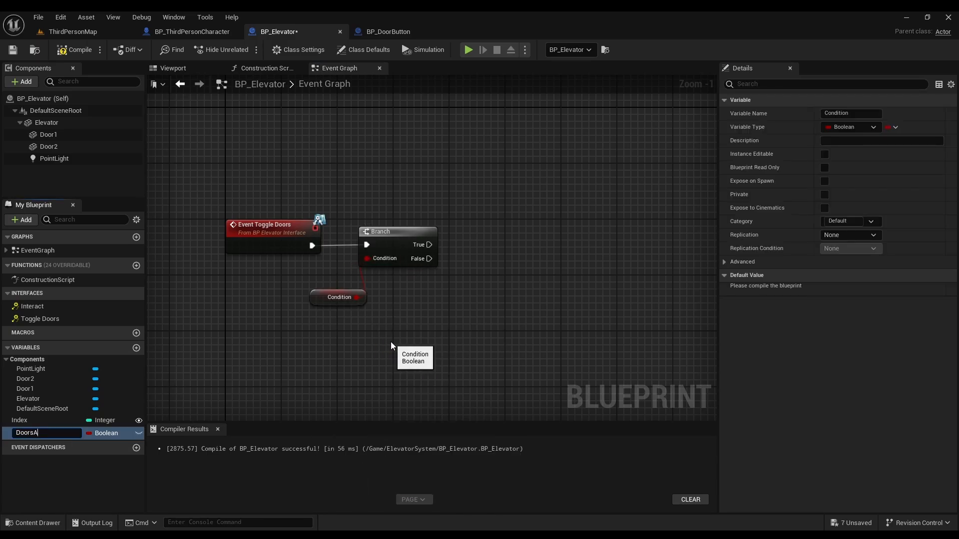
pyautogui.write('DoorsAreCLosed?')
pyautogui.press('Return')
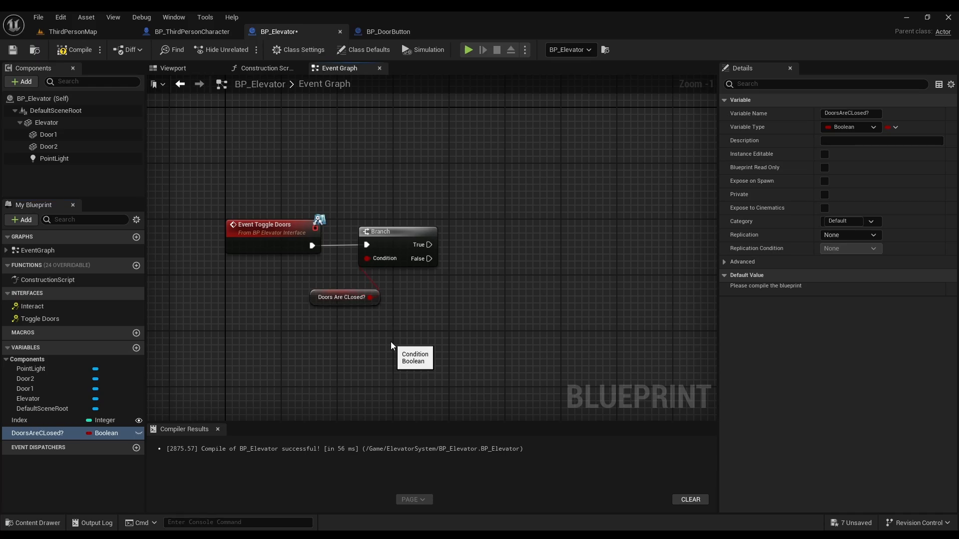
# Step: Rename the Boolean variable as DoorsAreClosed?, and compile and save BP_Elevator with the variable's default value enabled
pyautogui.click(849, 114)
pyautogui.press('BackSpace')
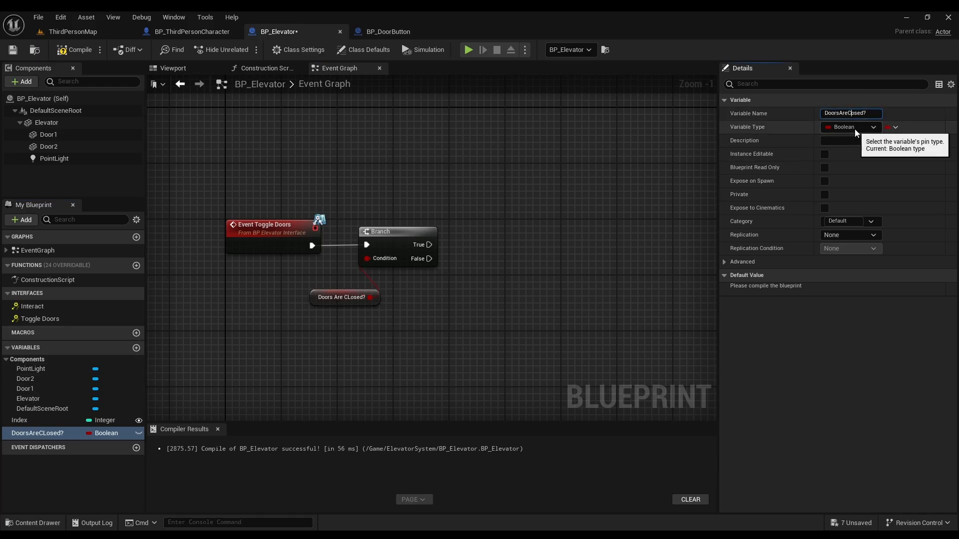
pyautogui.write('l')
pyautogui.press('Return')
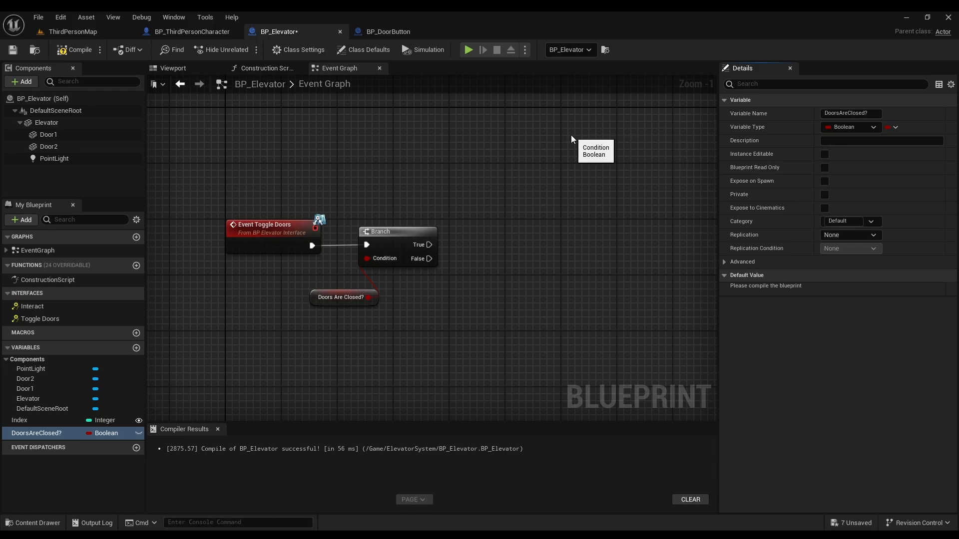
pyautogui.click(70, 53)
pyautogui.click(12, 51)
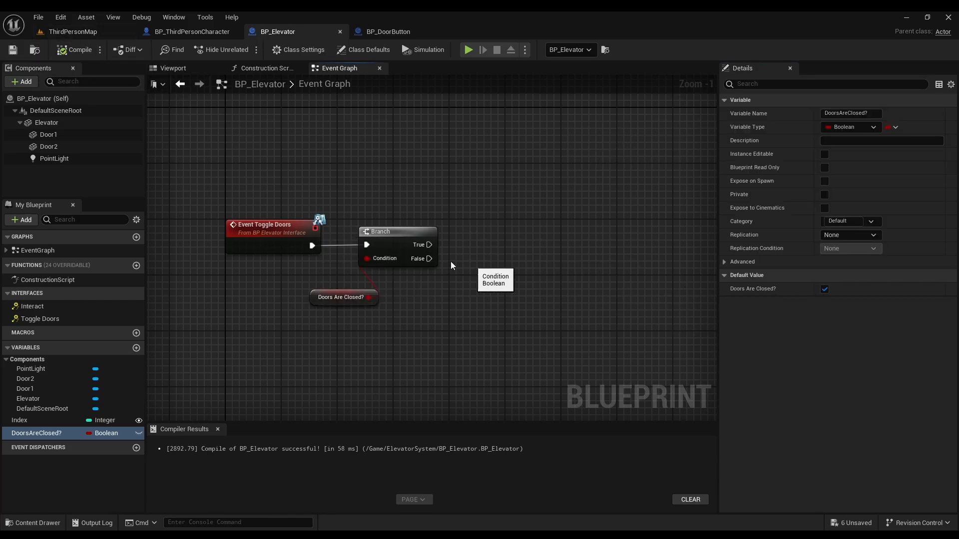
# Step: Place the Doors Are Closed? getter directly beneath the Branch node
pyautogui.moveTo(332, 292); pyautogui.dragTo(419, 271)
pyautogui.click(609, 247)
pyautogui.moveTo(494, 235); pyautogui.dragTo(460, 254, button='right')
pyautogui.scroll(1, 410, 345)
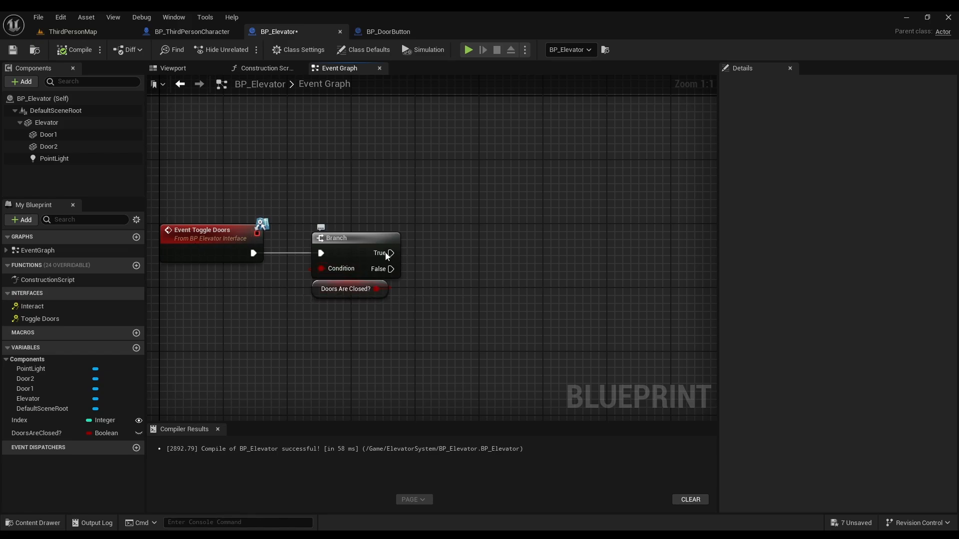
# Step: Add a SET node for DoorsAreClosed? with its value unchecked, and execute it from the Branch's True output
pyautogui.moveTo(48, 433); pyautogui.dragTo(463, 214)
pyautogui.click(528, 225)
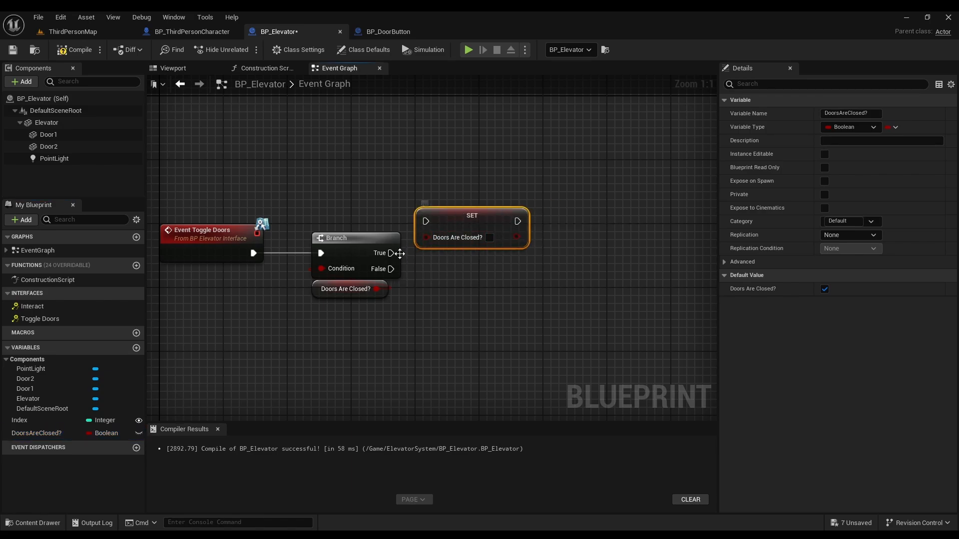
pyautogui.moveTo(391, 253); pyautogui.dragTo(427, 221)
# Step: Duplicate the SET node below the first, execute it from the Branch's False output, and enable its Doors Are Closed? value
pyautogui.click(460, 222)
pyautogui.hotkey('ctrl', 'c')
pyautogui.hotkey('ctrl', 'v')
pyautogui.moveTo(477, 288); pyautogui.dragTo(426, 278)
pyautogui.click(391, 270)
pyautogui.click(463, 274)
pyautogui.press('Down')
pyautogui.click(607, 271)
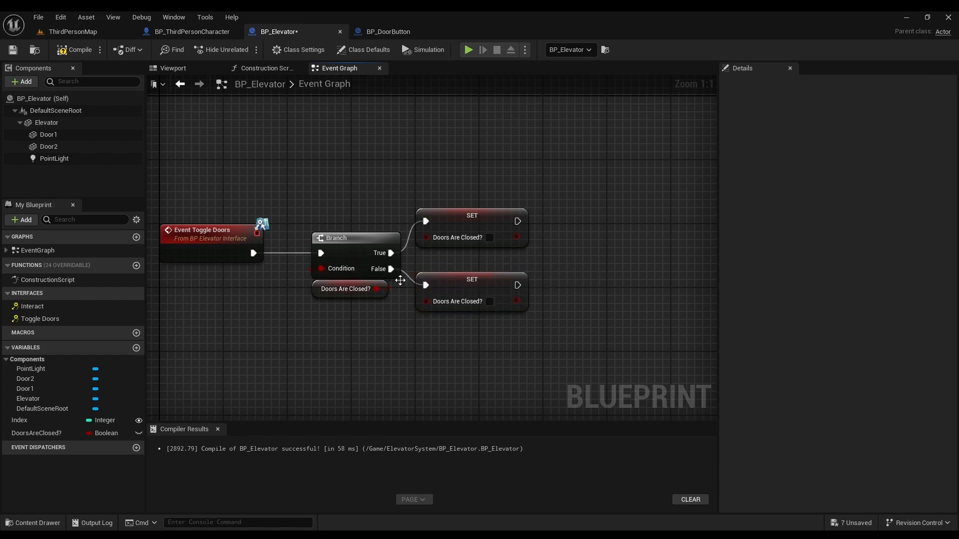
pyautogui.click(490, 302)
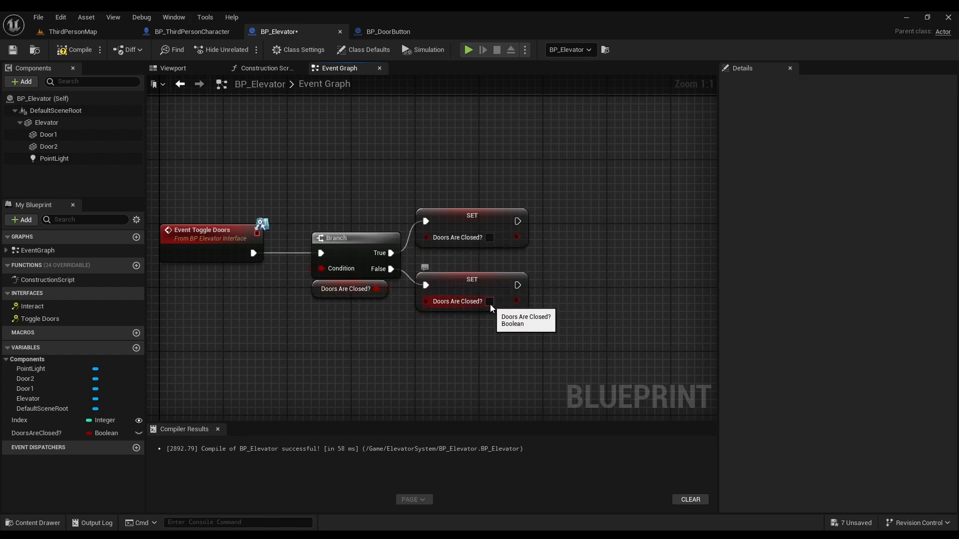
# Step: Compile and save BP_Elevator, and space the two SET nodes farther apart vertically
pyautogui.click(75, 49)
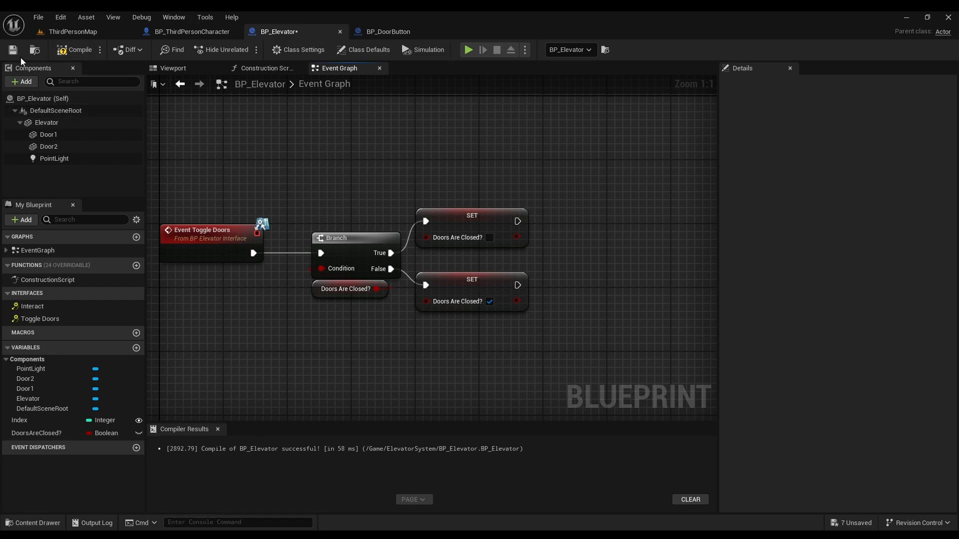
pyautogui.moveTo(495, 192); pyautogui.dragTo(375, 194, button='right')
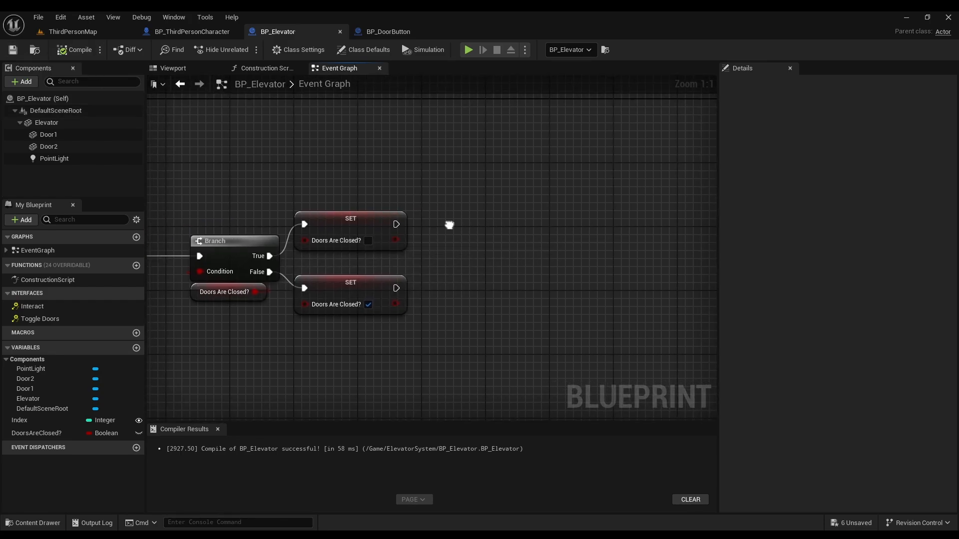
pyautogui.moveTo(343, 279); pyautogui.dragTo(343, 286)
pyautogui.moveTo(339, 218); pyautogui.dragTo(339, 210)
pyautogui.click(434, 176)
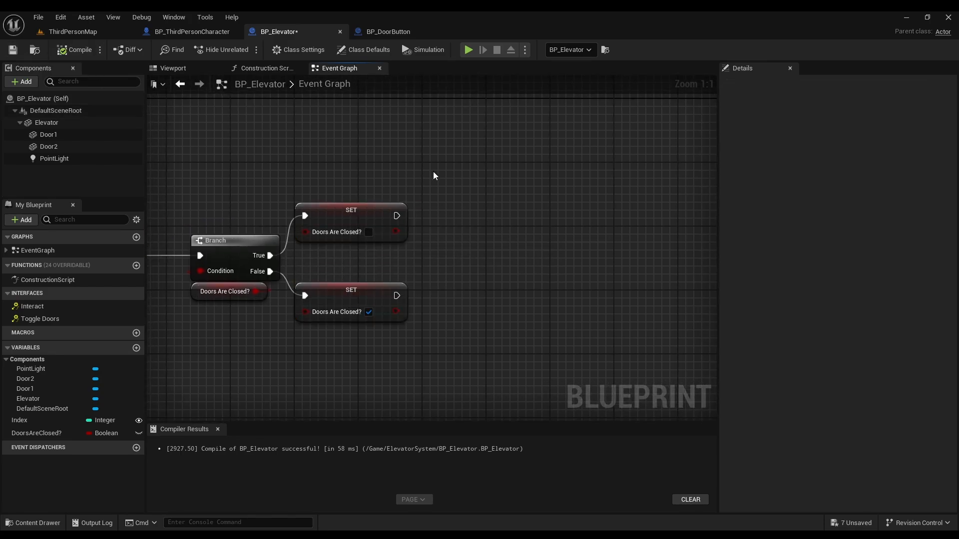
# Step: Add a Sequence node executed from each of the two SET nodes, and compile and save BP_Elevator
pyautogui.click(454, 227)
pyautogui.moveTo(397, 216); pyautogui.dragTo(485, 208)
pyautogui.hotkey('ctrl', 'w')
pyautogui.moveTo(500, 317); pyautogui.dragTo(467, 295)
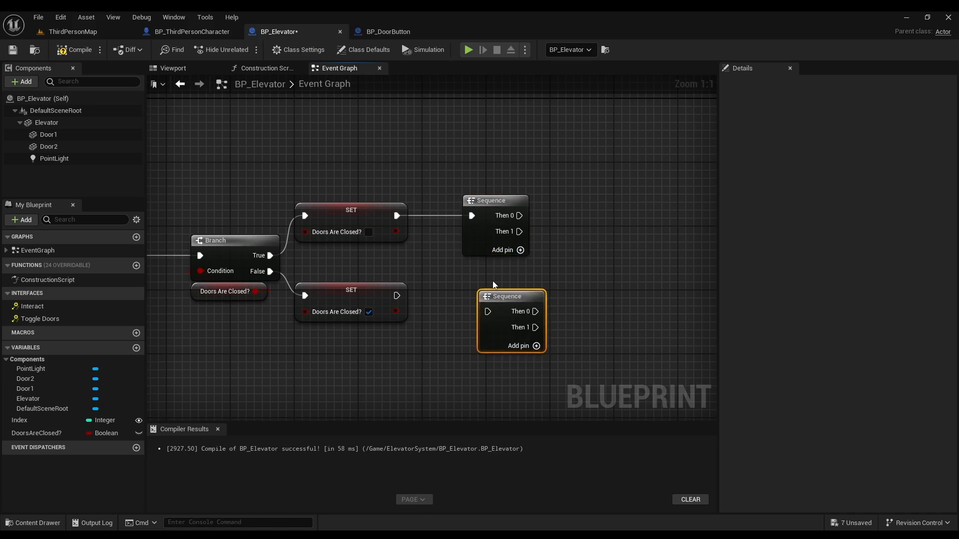
pyautogui.moveTo(397, 296); pyautogui.dragTo(481, 293)
pyautogui.click(159, 139)
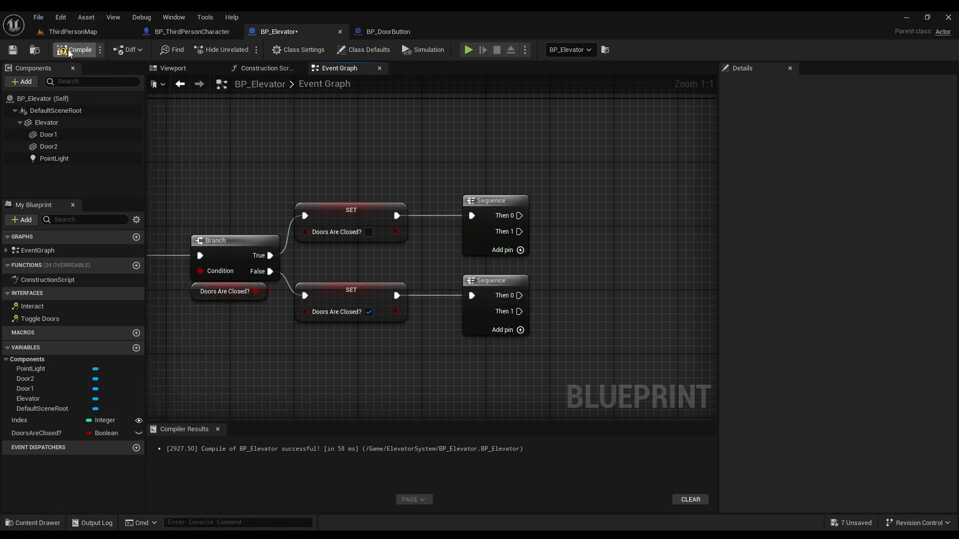
pyautogui.click(13, 50)
# Step: Add a Timeline node named DoorOne in the empty graph area beyond the Sequence nodes
pyautogui.scroll(-2, 529, 229)
pyautogui.moveTo(547, 313); pyautogui.dragTo(610, 261, button='right')
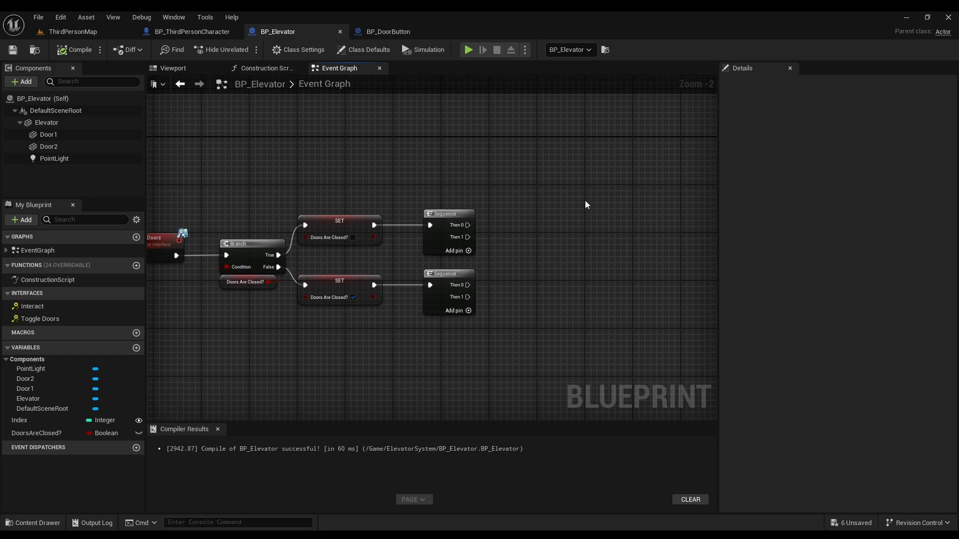
pyautogui.moveTo(582, 209); pyautogui.dragTo(321, 212, button='right')
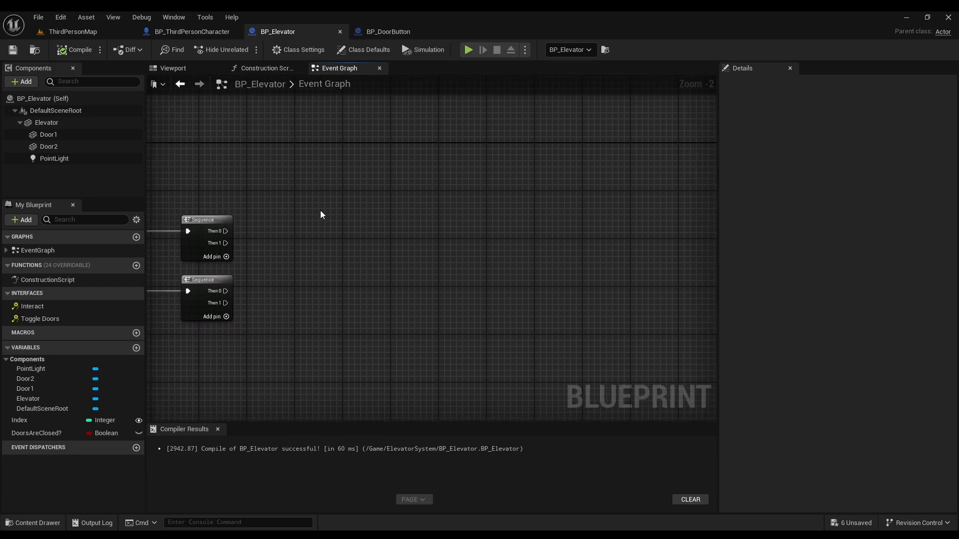
pyautogui.rightClick(312, 208)
pyautogui.write('add tim')
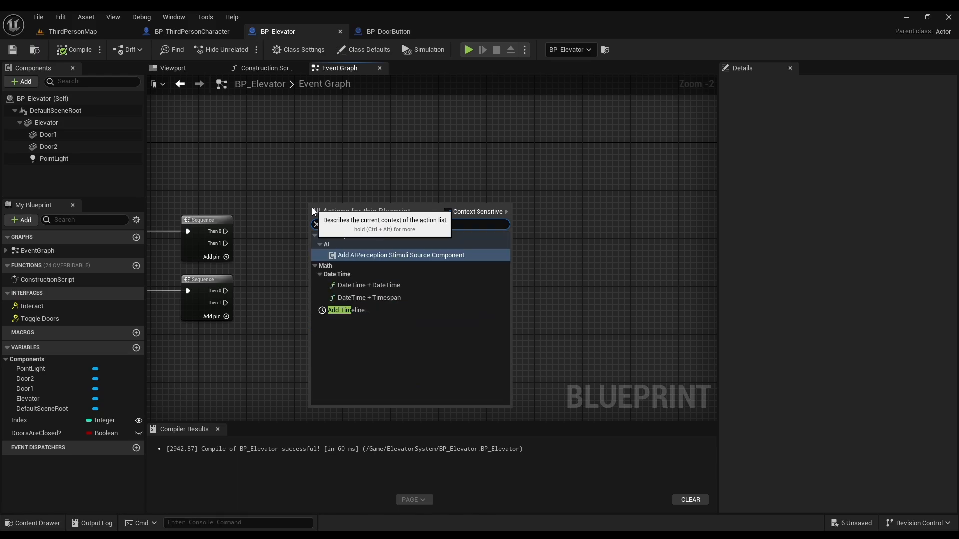
pyautogui.click(357, 314)
pyautogui.write('DoorOne')
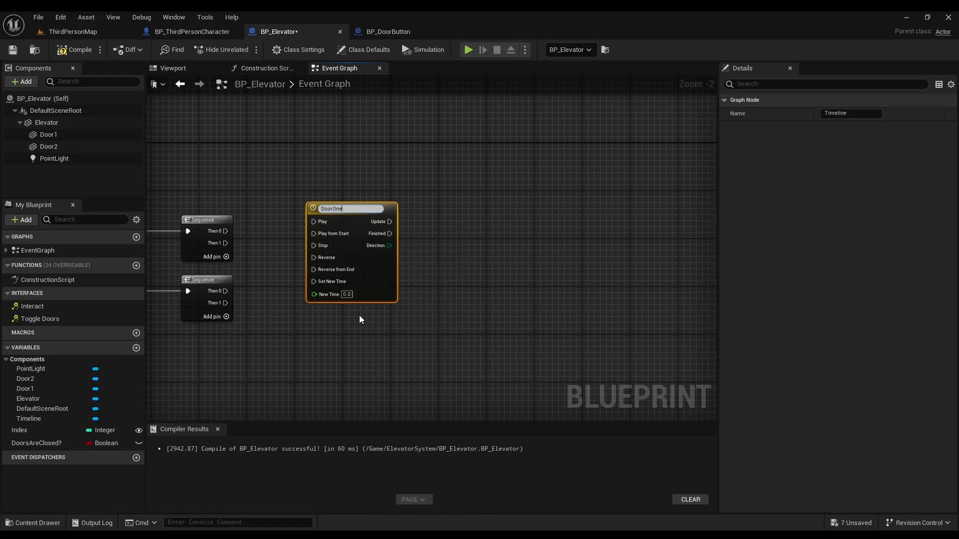
pyautogui.press('Return')
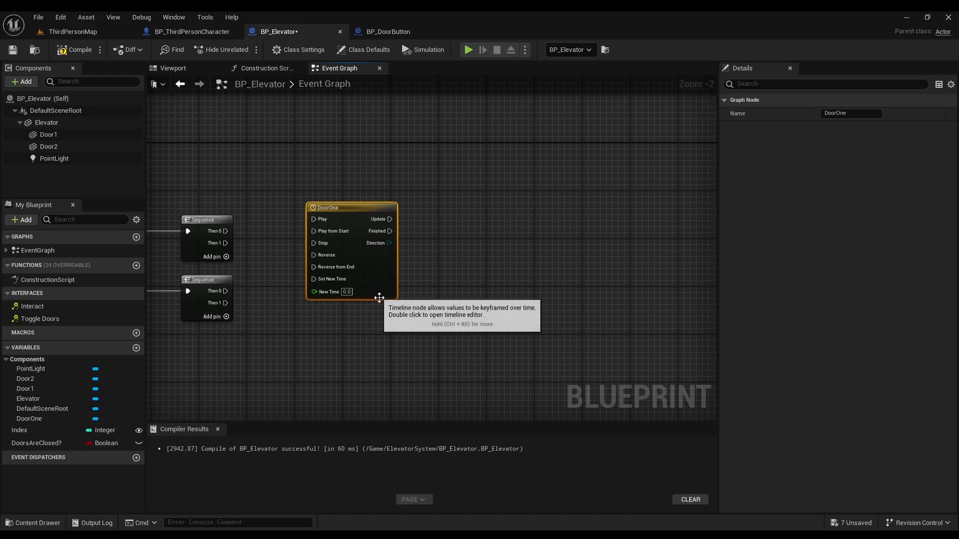
# Step: Open the DoorOne timeline and add a float track named DoorFloat
pyautogui.scroll(1, 382, 305)
pyautogui.doubleClick(333, 196)
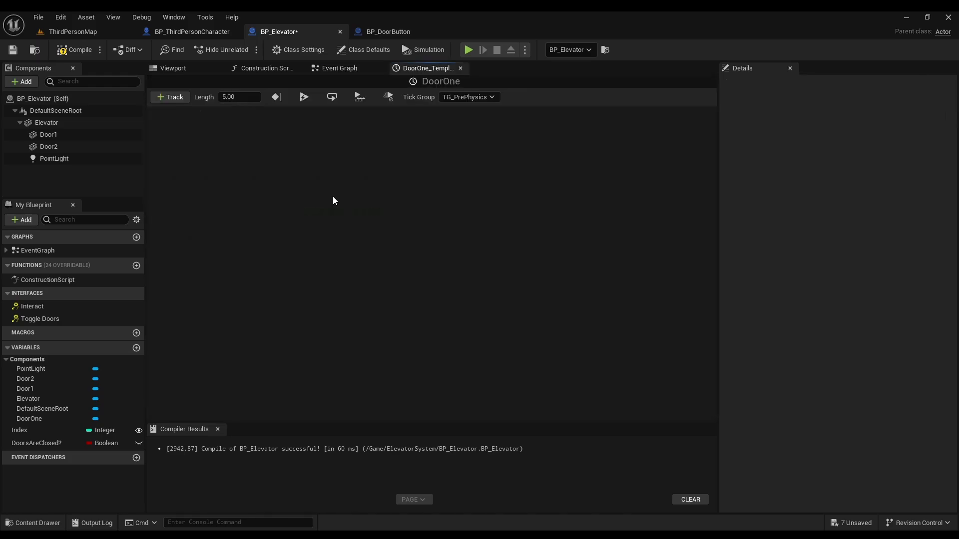
pyautogui.click(162, 96)
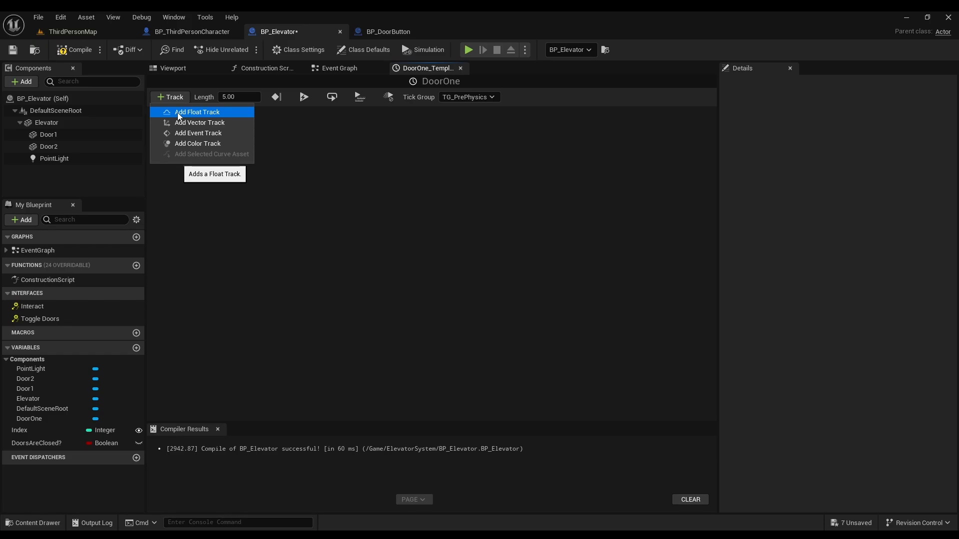
pyautogui.click(178, 113)
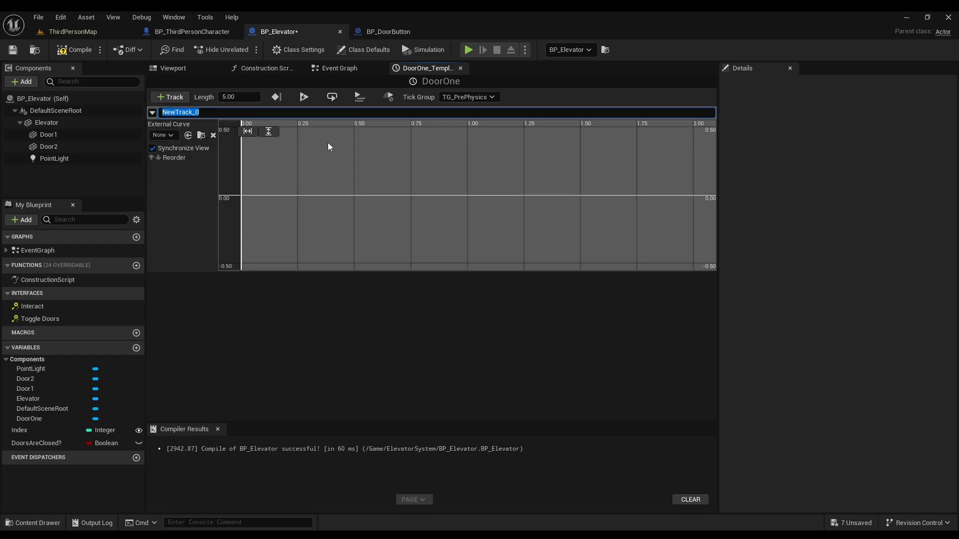
pyautogui.write('DoorFLo')
pyautogui.write('or')
pyautogui.press('BackSpace')
pyautogui.press('BackSpace')
pyautogui.press('BackSpace')
pyautogui.press('BackSpace')
pyautogui.press('BackSpace')
pyautogui.write('lo')
pyautogui.press('BackSpace')
pyautogui.press('BackSpace')
pyautogui.write('Float')
pyautogui.press('Return')
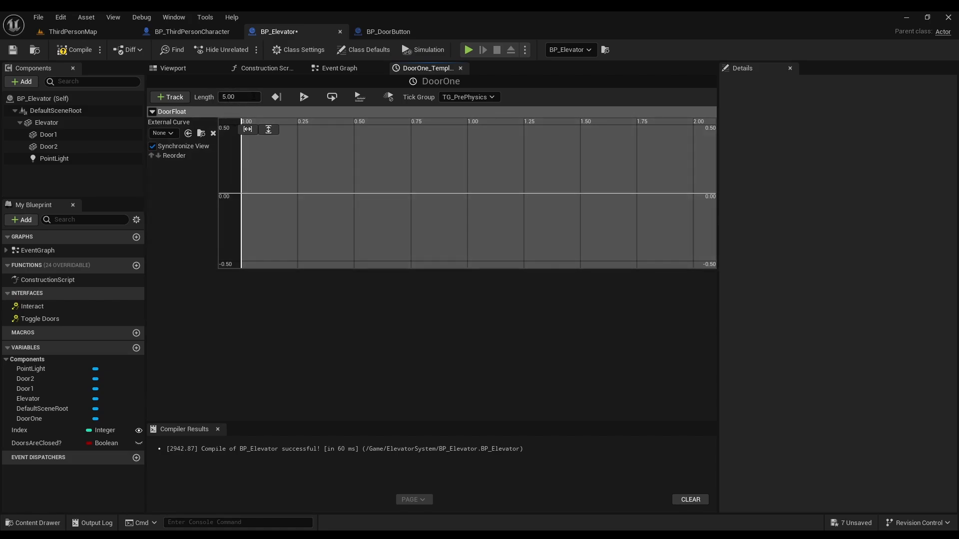
# Step: Add a key to the DoorFloat track at time 0 with value 0
pyautogui.scroll(-1, 334, 184)
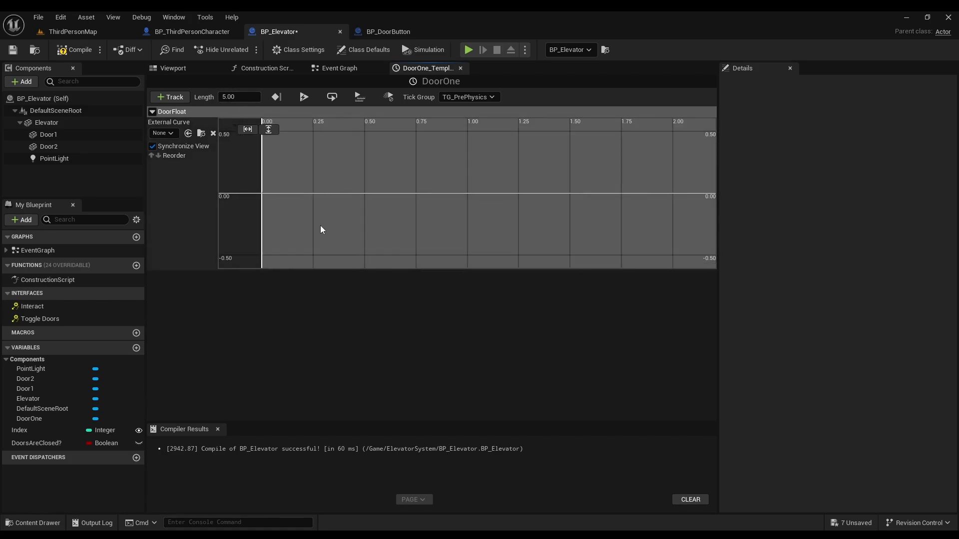
pyautogui.rightClick(313, 174)
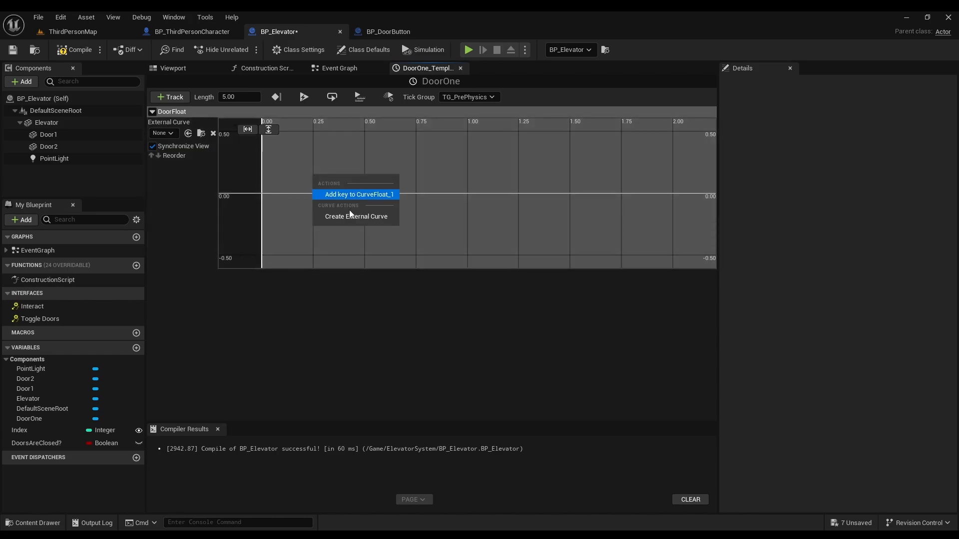
pyautogui.click(352, 193)
pyautogui.click(321, 131)
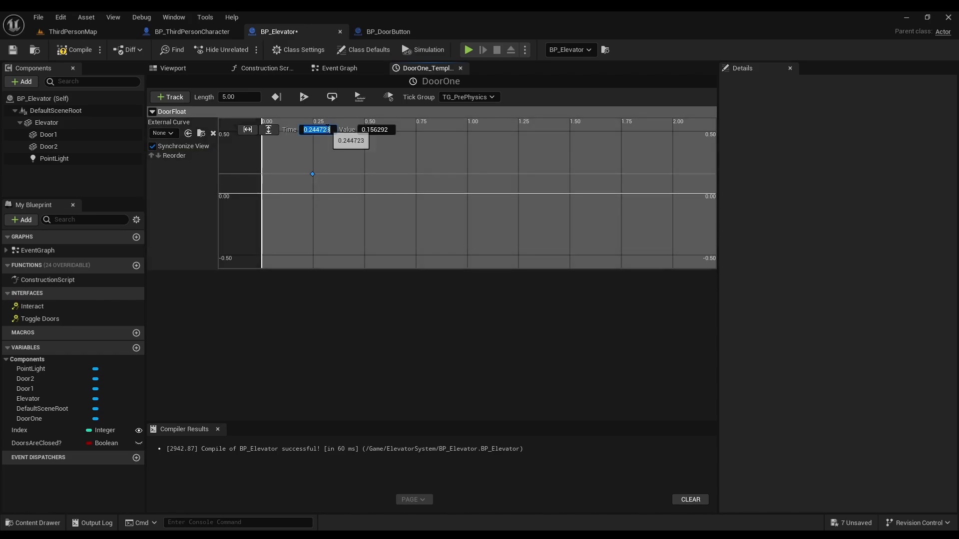
pyautogui.write('0')
pyautogui.press('Return')
pyautogui.write('0')
pyautogui.press('Return')
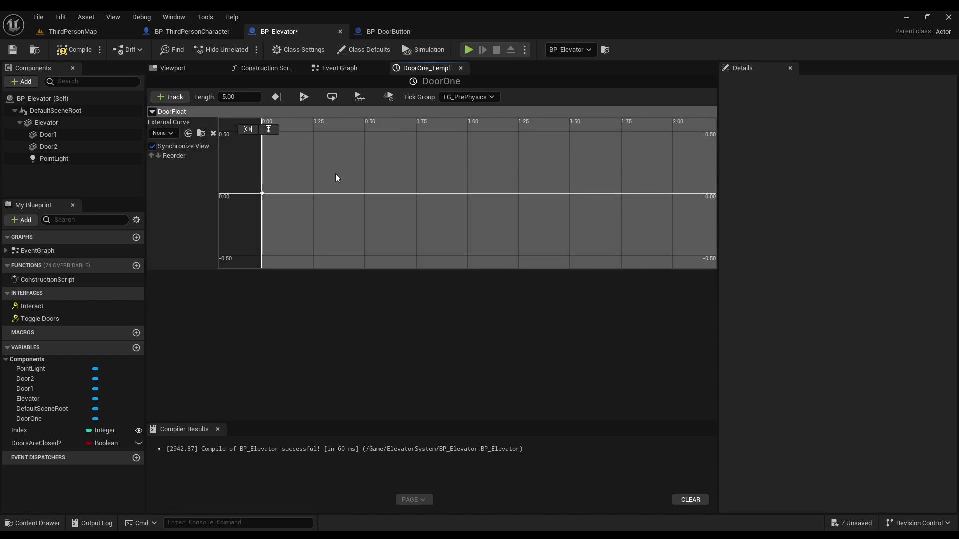
# Step: Add a second key to the DoorFloat track at time 5 with value 1, and fit the curve in view
pyautogui.rightClick(318, 164)
pyautogui.click(353, 187)
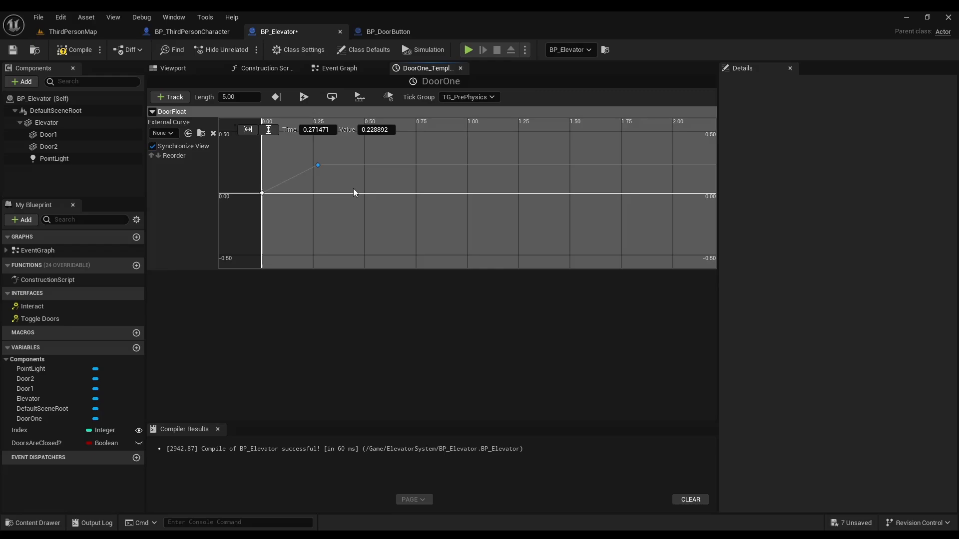
pyautogui.click(317, 132)
pyautogui.write('5')
pyautogui.press('Return')
pyautogui.click(370, 131)
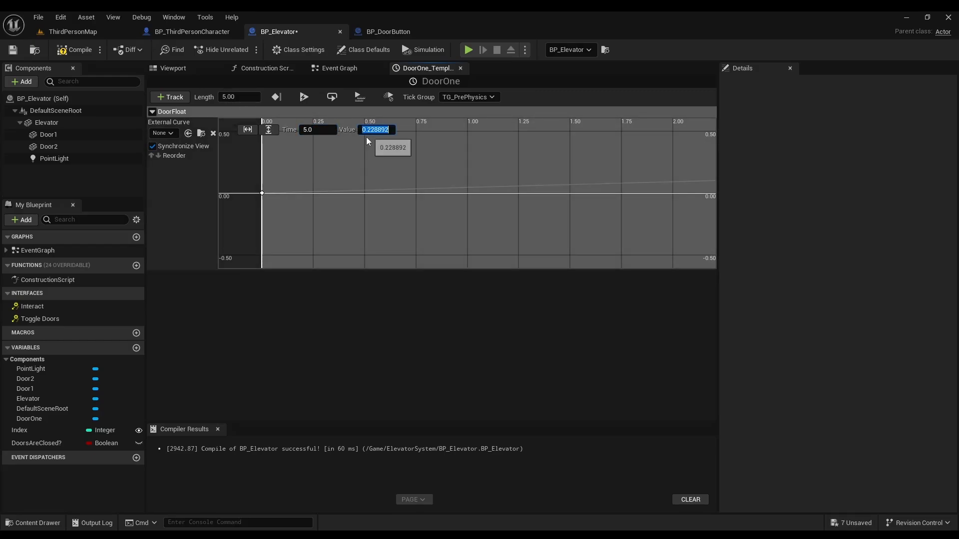
pyautogui.write('1')
pyautogui.press('Return')
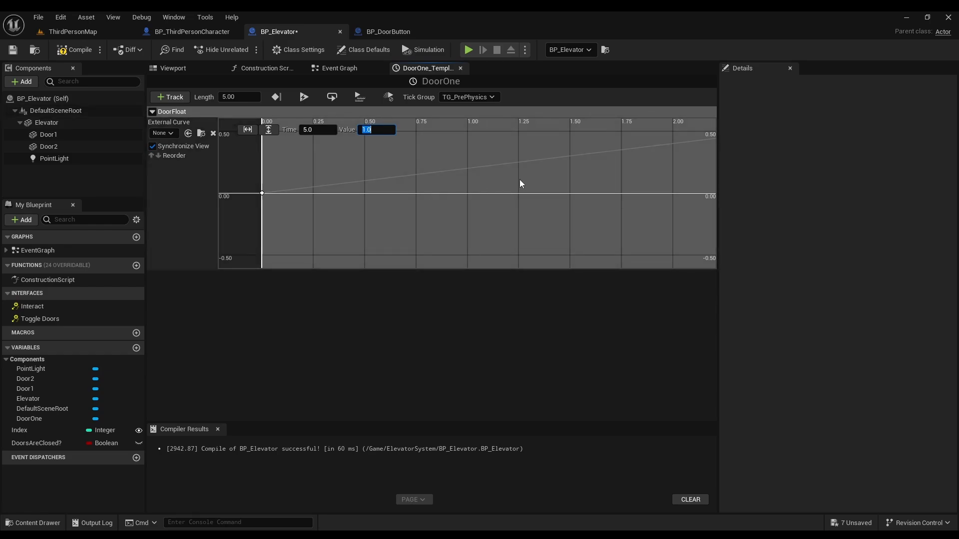
pyautogui.press('f')
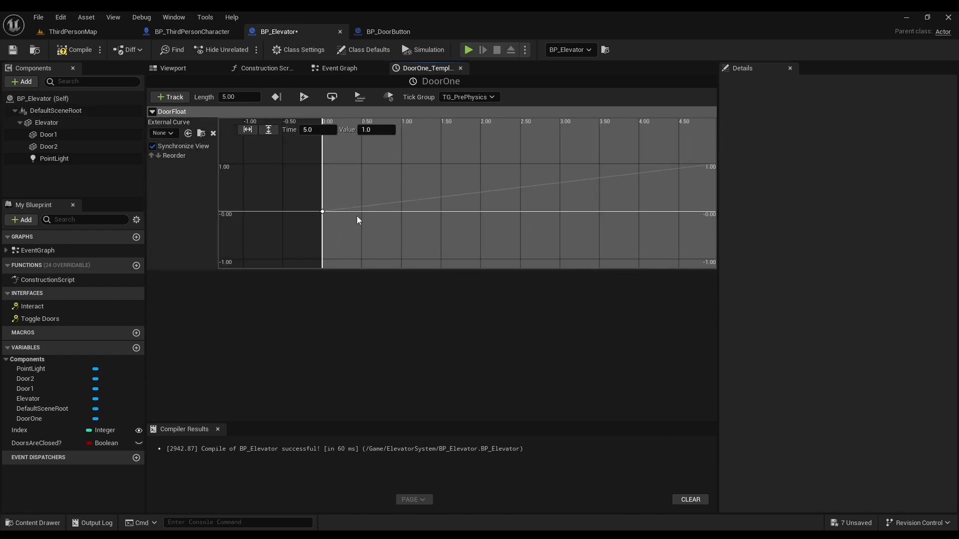
pyautogui.press('f')
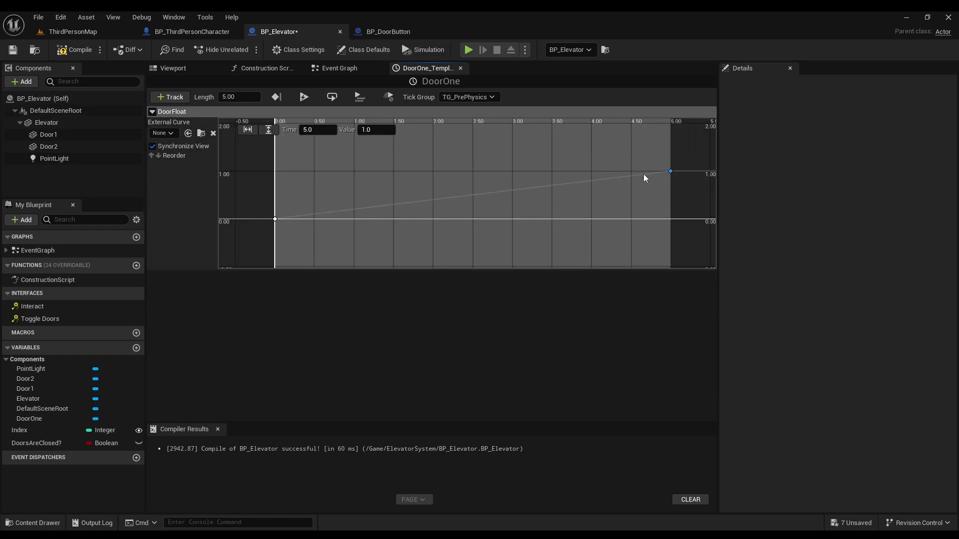
# Step: Compile and save BP_Elevator with the DoorOne timeline, and return to its event graph
pyautogui.click(83, 49)
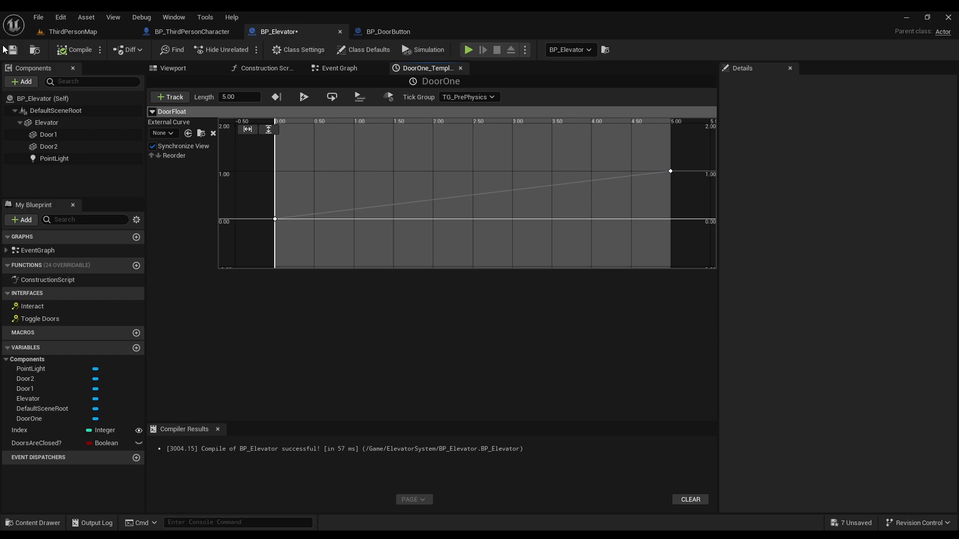
pyautogui.hotkey('ctrl', 's')
pyautogui.click(339, 68)
pyautogui.scroll(2, 412, 139)
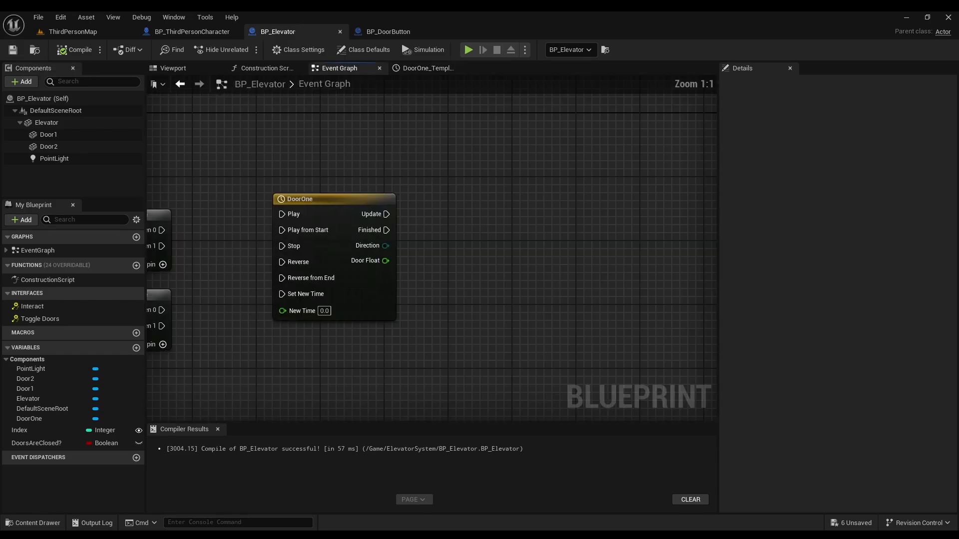
# Step: Move the DoorOne timeline further from the Sequence nodes, and connect the upper Sequence's Then 0 output to its Play input
pyautogui.moveTo(332, 159); pyautogui.dragTo(418, 145, button='right')
pyautogui.click(453, 176)
pyautogui.moveTo(452, 176); pyautogui.dragTo(541, 154)
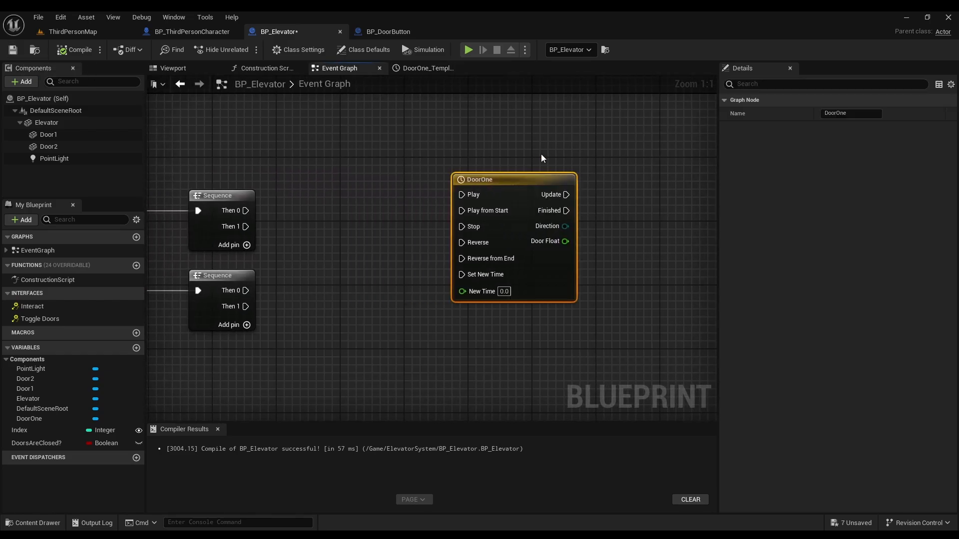
pyautogui.click(541, 153)
pyautogui.moveTo(620, 161); pyautogui.dragTo(325, 173, button='right')
pyautogui.scroll(-1, 325, 215)
pyautogui.moveTo(326, 225); pyautogui.dragTo(543, 217, button='right')
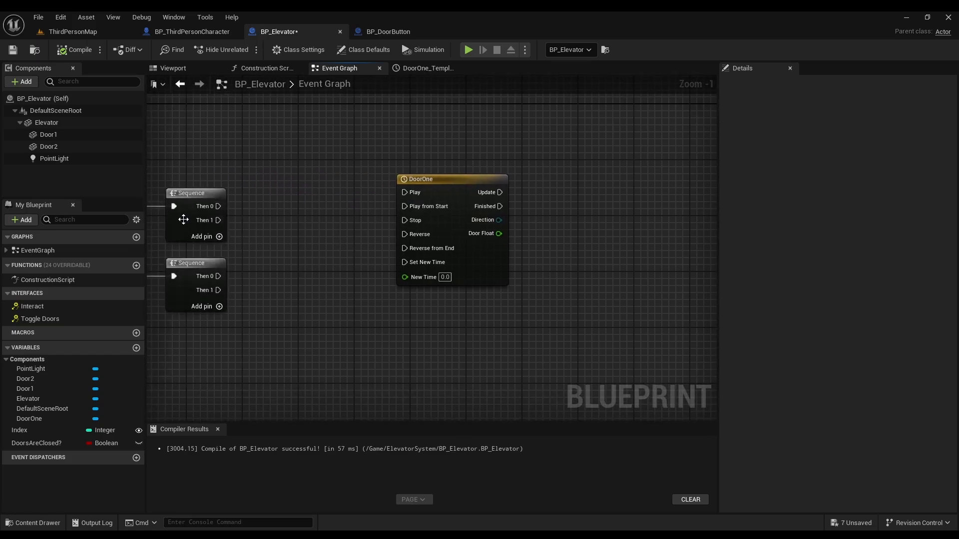
pyautogui.moveTo(189, 217); pyautogui.dragTo(433, 226, button='right')
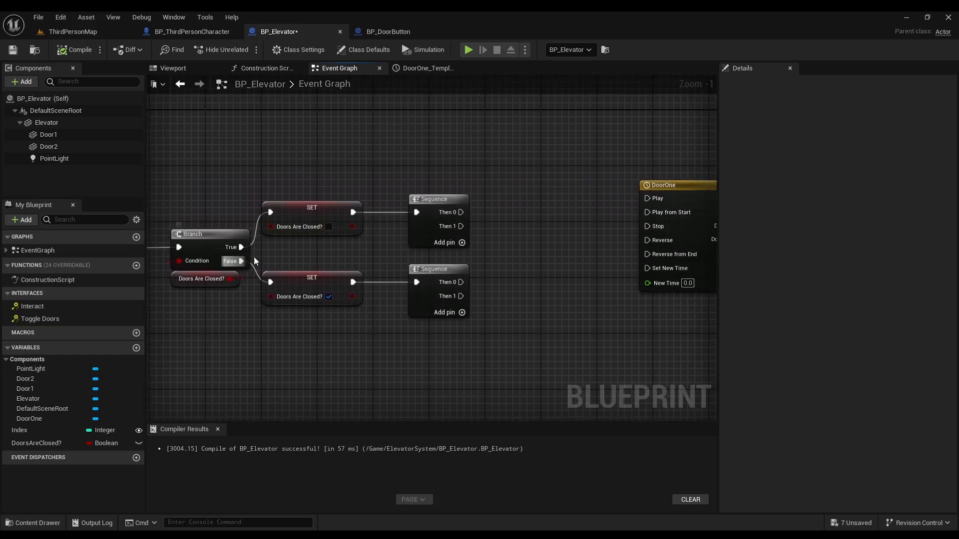
pyautogui.moveTo(208, 264); pyautogui.dragTo(297, 254, button='right')
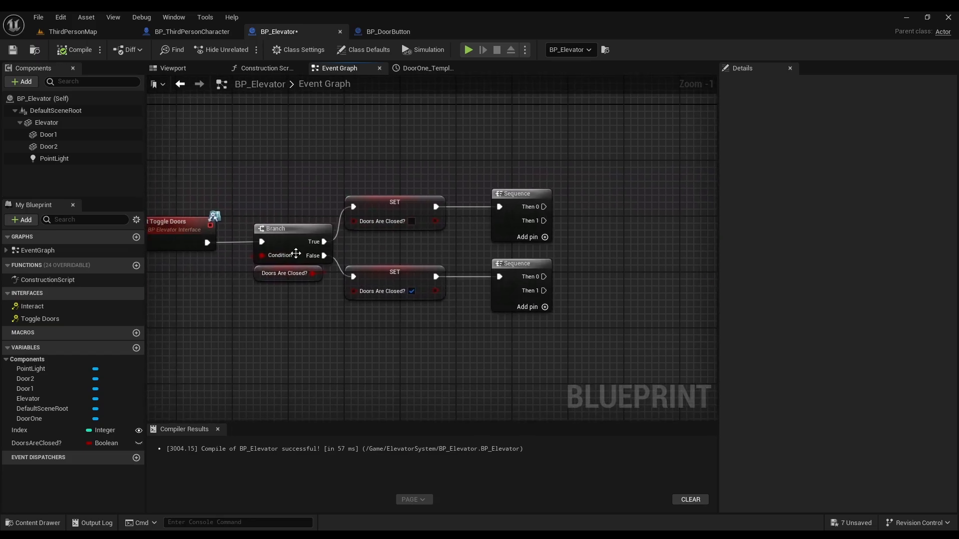
pyautogui.moveTo(396, 208); pyautogui.dragTo(204, 218, button='right')
pyautogui.moveTo(351, 216); pyautogui.dragTo(539, 202)
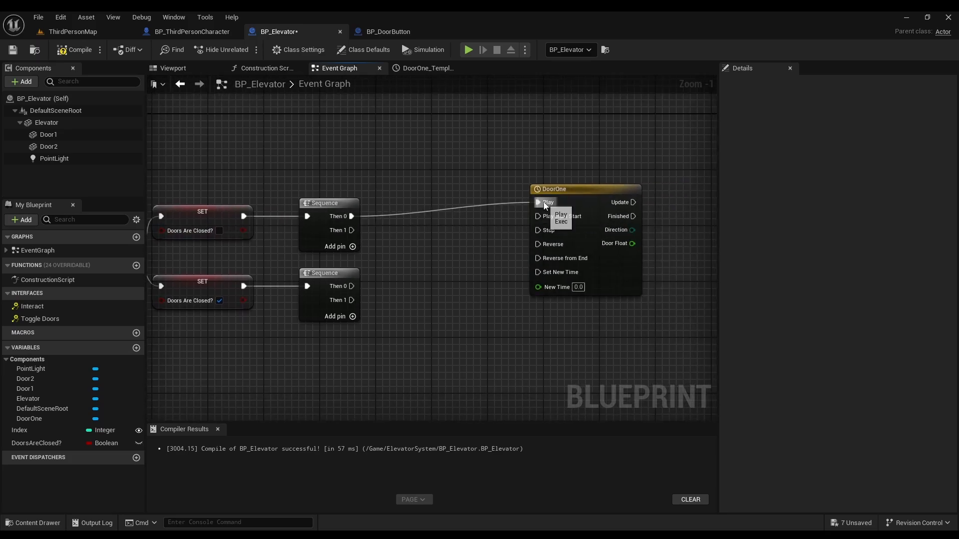
# Step: Add a Set Relative Location (Door1) node driven by the DoorOne timeline's Update output
pyautogui.moveTo(601, 199); pyautogui.dragTo(505, 197)
pyautogui.click(600, 198)
pyautogui.moveTo(599, 199); pyautogui.dragTo(374, 202, button='right')
pyautogui.moveTo(296, 201); pyautogui.dragTo(448, 199)
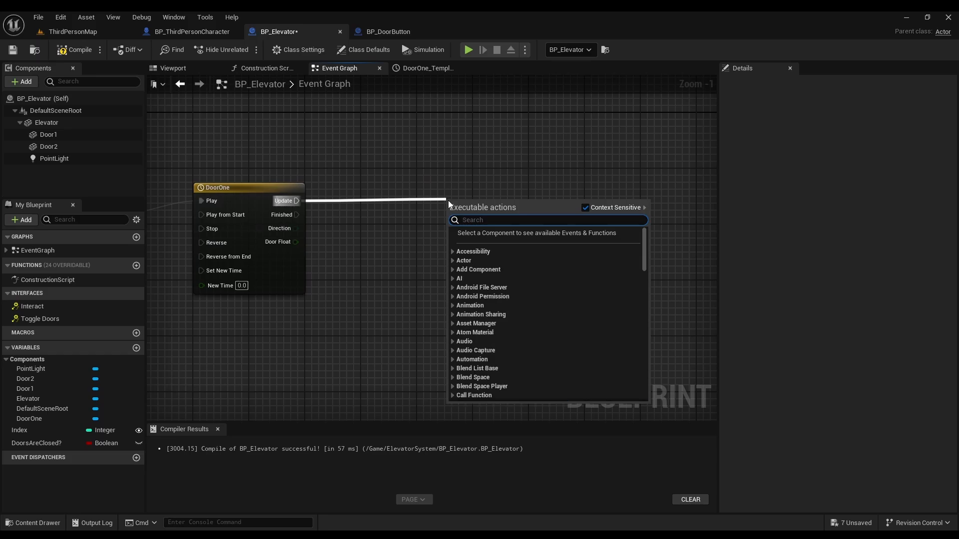
pyautogui.write('set r')
pyautogui.write('ealti')
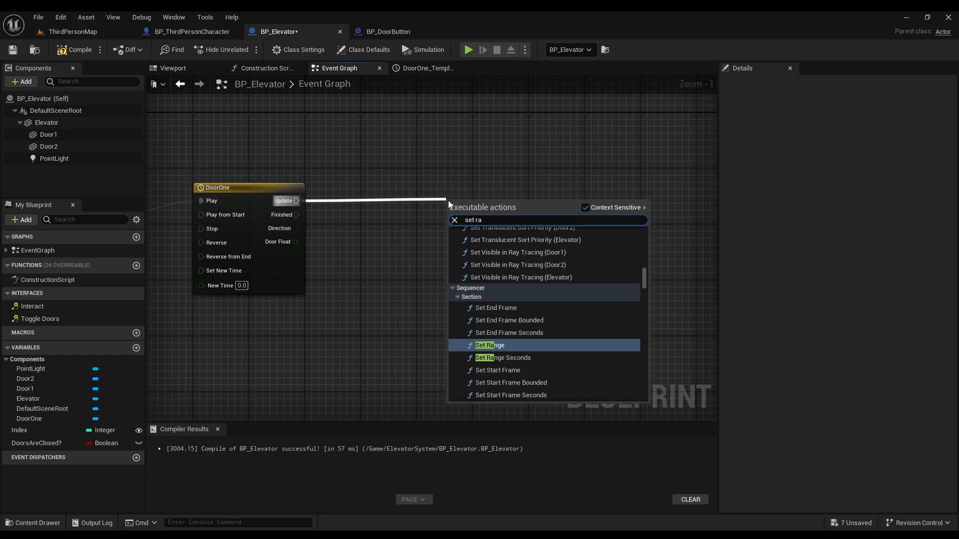
pyautogui.press('BackSpace')
pyautogui.press('BackSpace')
pyautogui.press('BackSpace')
pyautogui.press('BackSpace')
pyautogui.write('l')
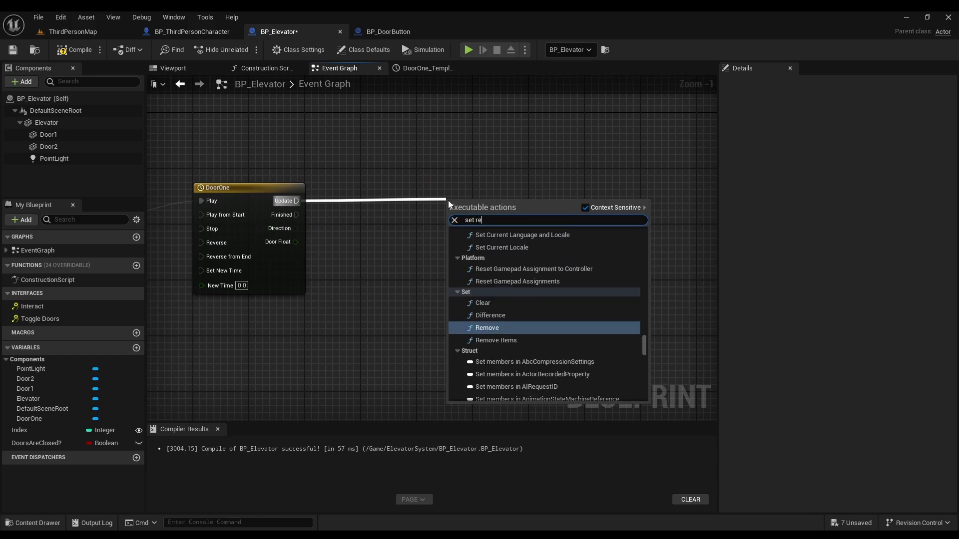
pyautogui.write('a')
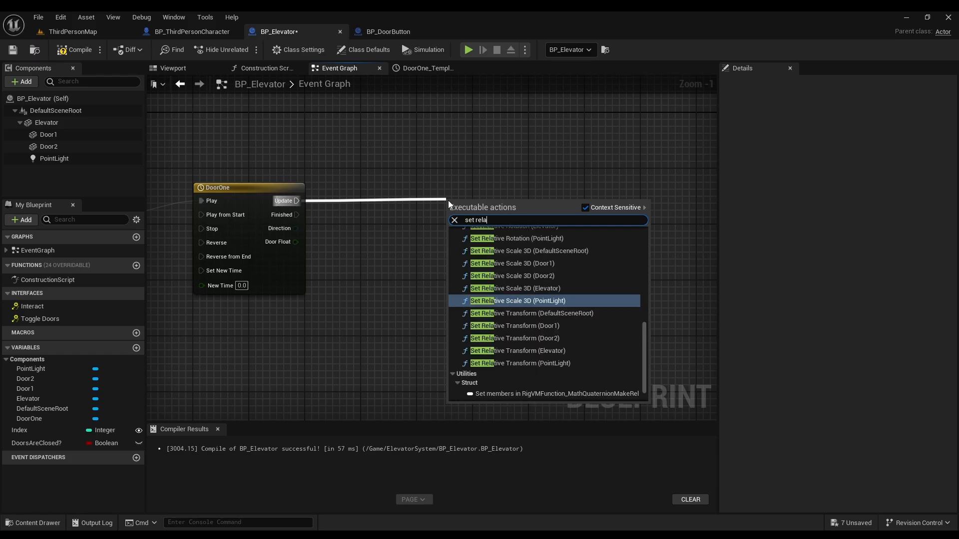
pyautogui.write('tive location')
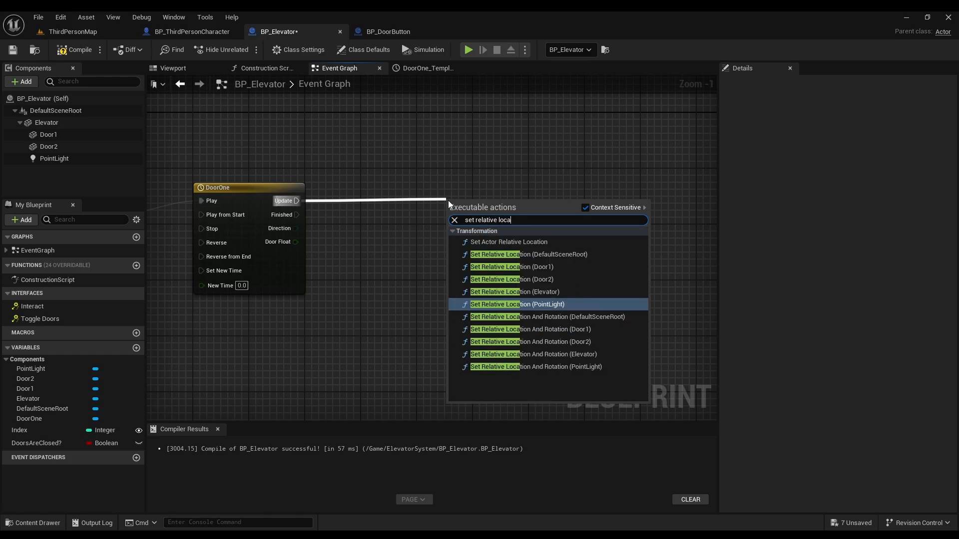
pyautogui.click(556, 268)
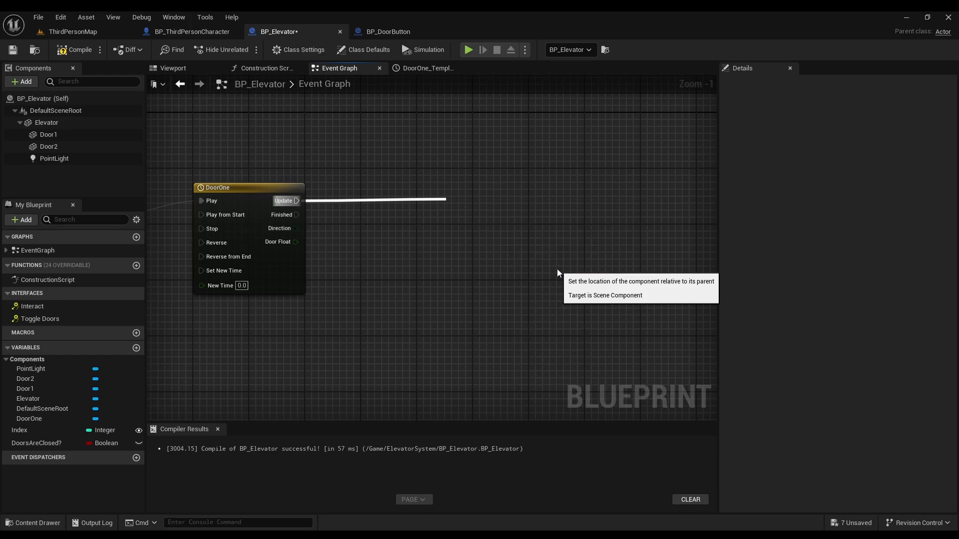
# Step: Space out the Door 1 and Set Relative Location nodes, and split the New Location pin into X, Y and Z
pyautogui.moveTo(532, 188); pyautogui.dragTo(568, 181)
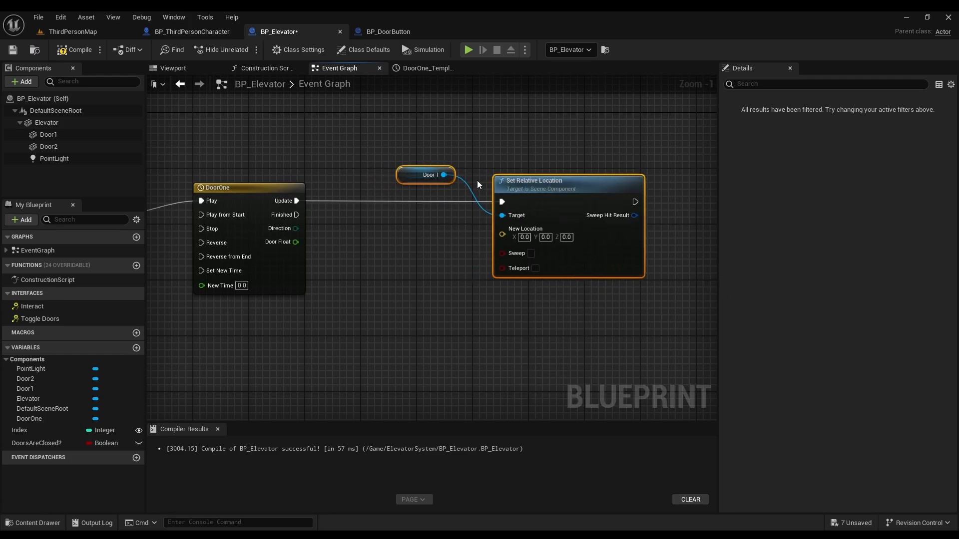
pyautogui.moveTo(407, 186); pyautogui.dragTo(349, 218)
pyautogui.moveTo(545, 189); pyautogui.dragTo(601, 189)
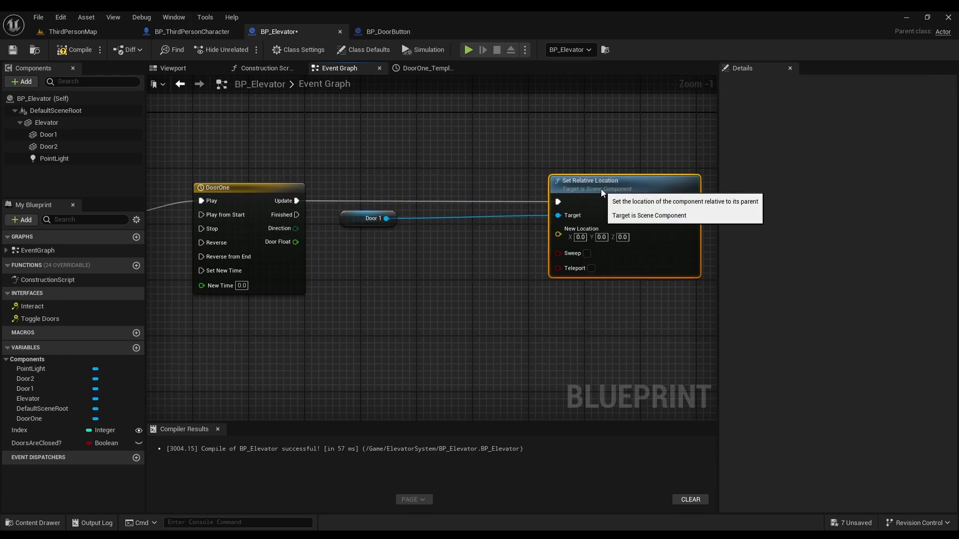
pyautogui.rightClick(560, 231)
pyautogui.click(579, 273)
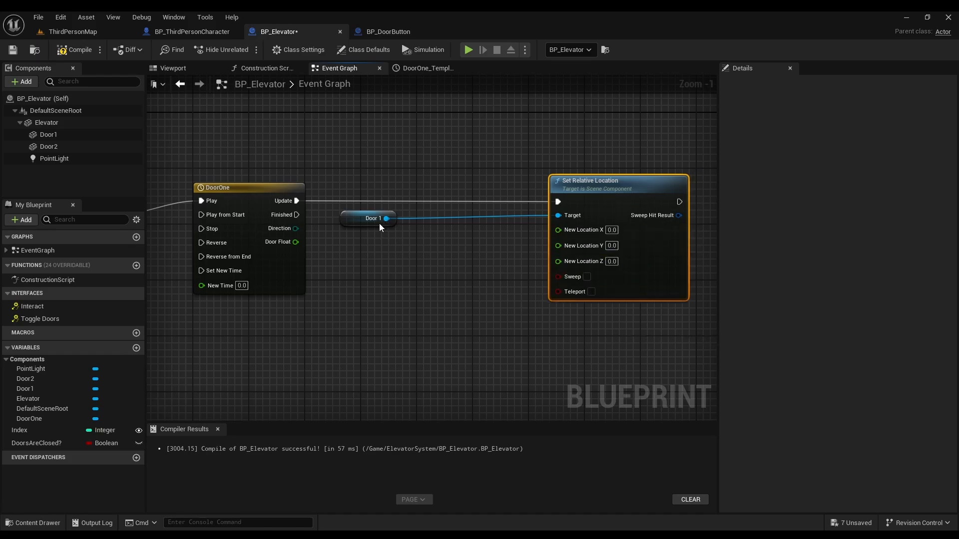
pyautogui.moveTo(347, 219); pyautogui.dragTo(409, 219)
# Step: Add a float Lerp node from the timeline's Door Float output, with Door Float wired to its Alpha input
pyautogui.moveTo(296, 242); pyautogui.dragTo(371, 259)
pyautogui.write('lerp')
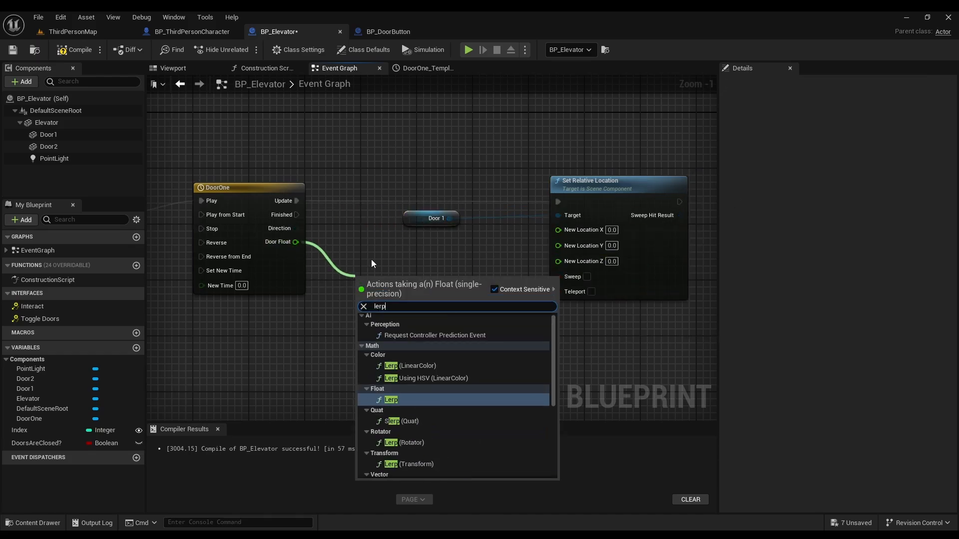
pyautogui.click(388, 400)
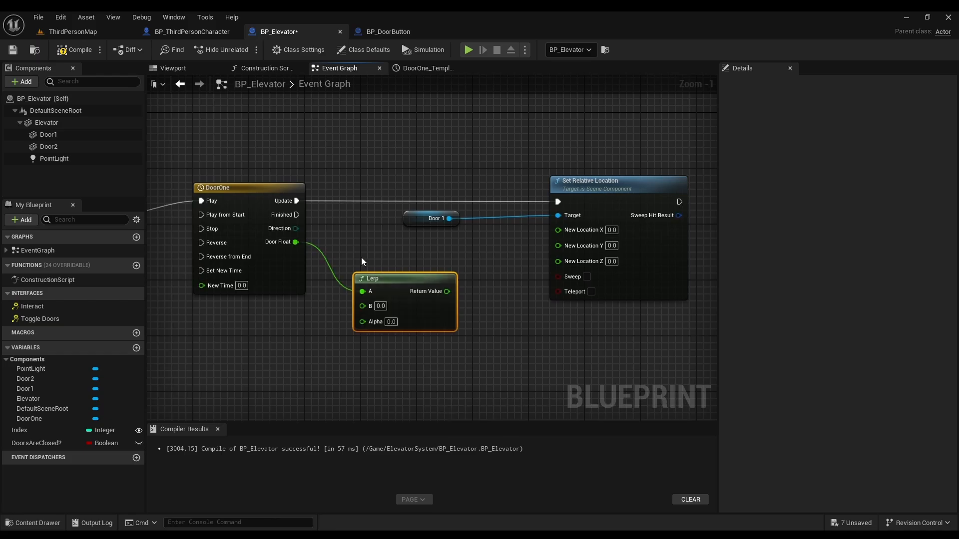
pyautogui.moveTo(394, 278); pyautogui.dragTo(362, 311)
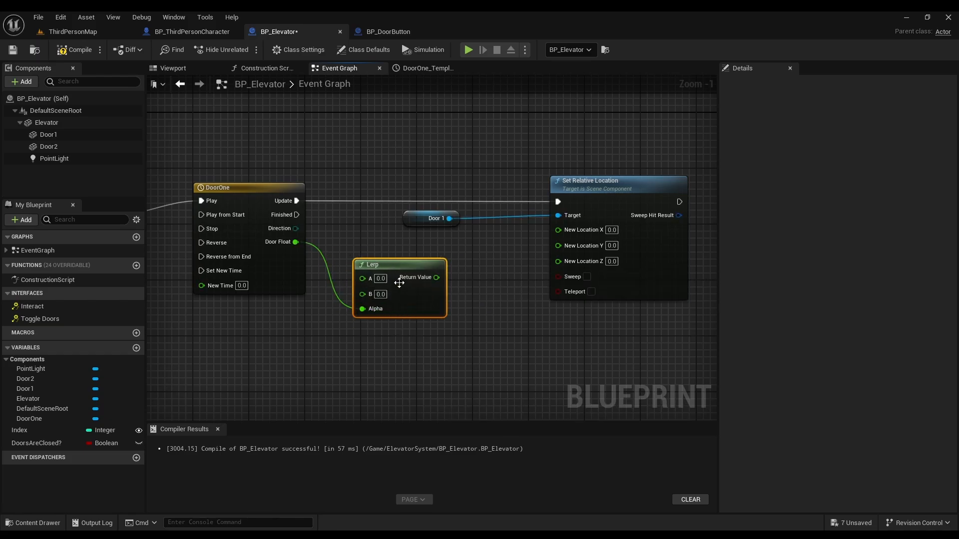
pyautogui.click(482, 272)
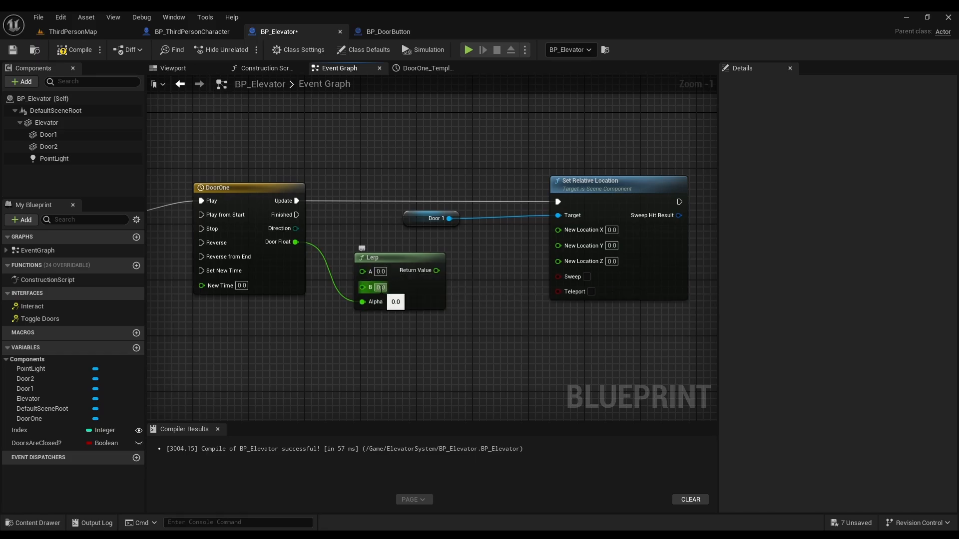
# Step: Try sliding Door1 along X to -90 in the elevator's 3D view to find its open position, and undo the move
pyautogui.click(170, 68)
pyautogui.click(435, 216)
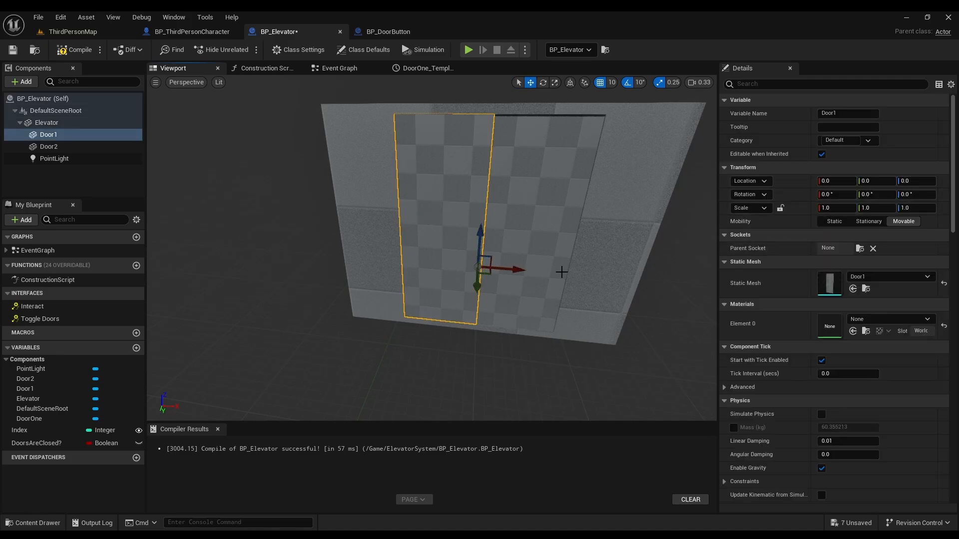
pyautogui.moveTo(523, 271); pyautogui.dragTo(470, 265)
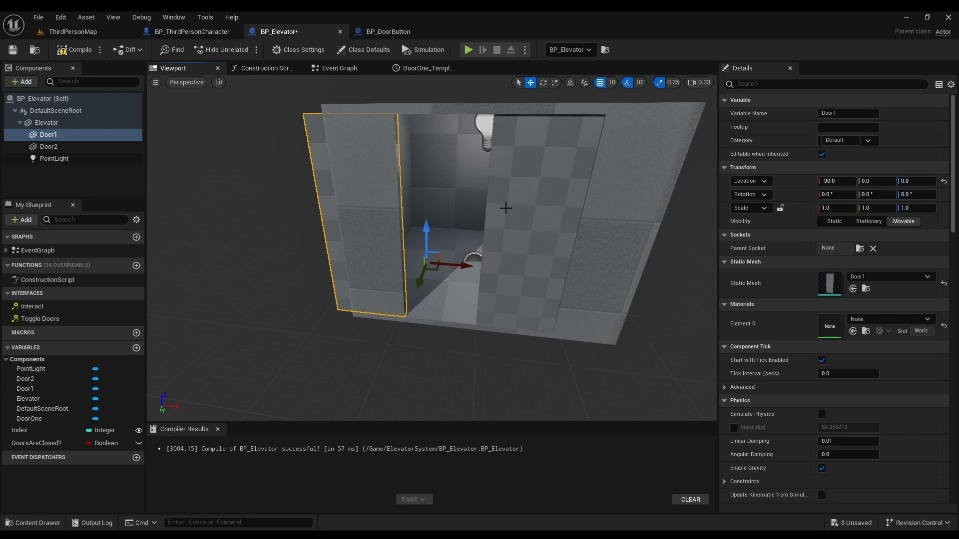
pyautogui.hotkey('ctrl', 'z')
# Step: Set the Lerp node's B value to -90.0 in the event graph, and compile and save BP_Elevator
pyautogui.click(339, 70)
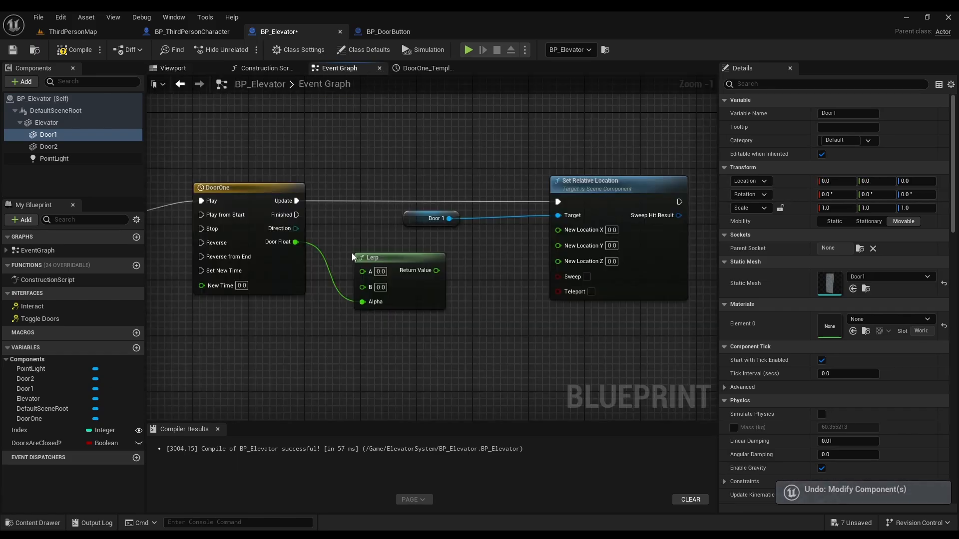
pyautogui.write('-90.0')
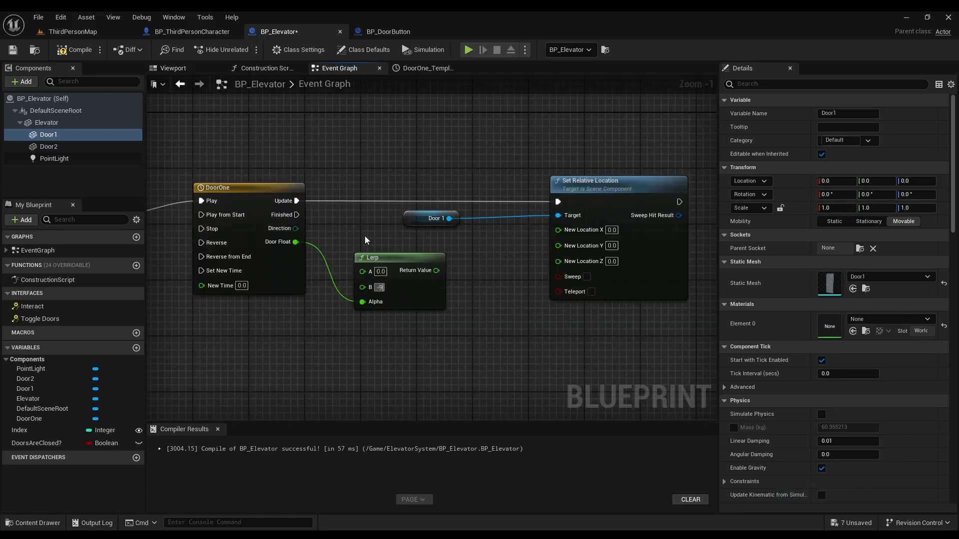
pyautogui.click(75, 50)
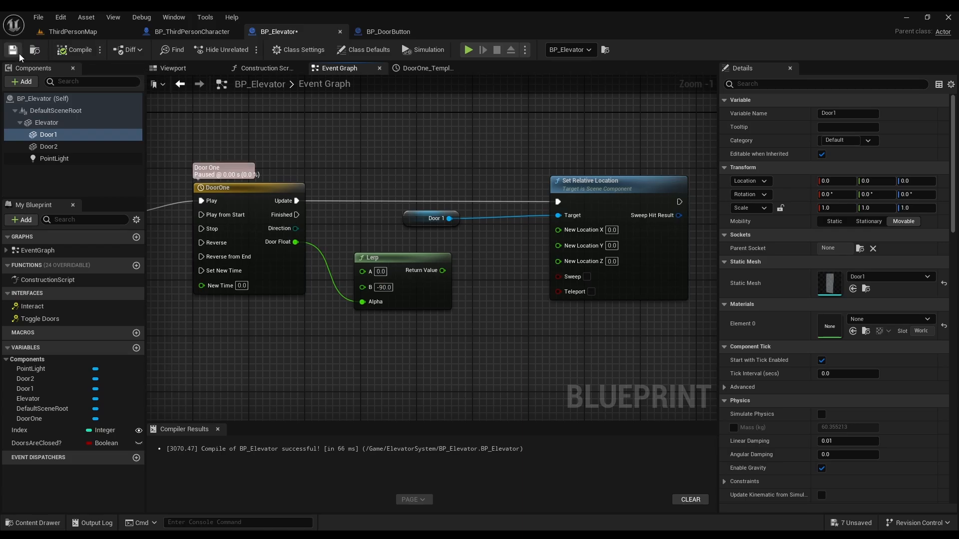
pyautogui.click(218, 188)
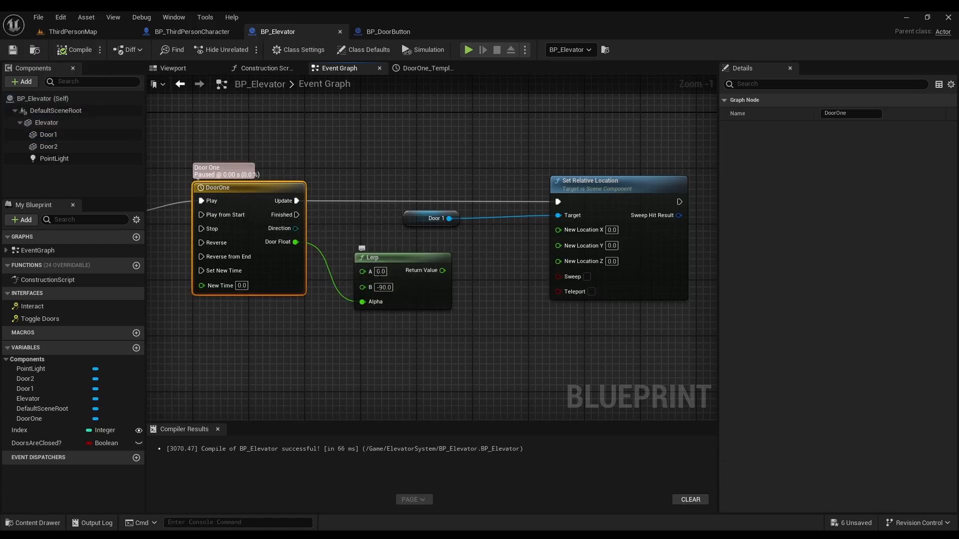
# Step: Rearrange the Lerp and Door 1 nodes, and connect the Lerp's Return Value to New Location X
pyautogui.moveTo(421, 287); pyautogui.dragTo(407, 315)
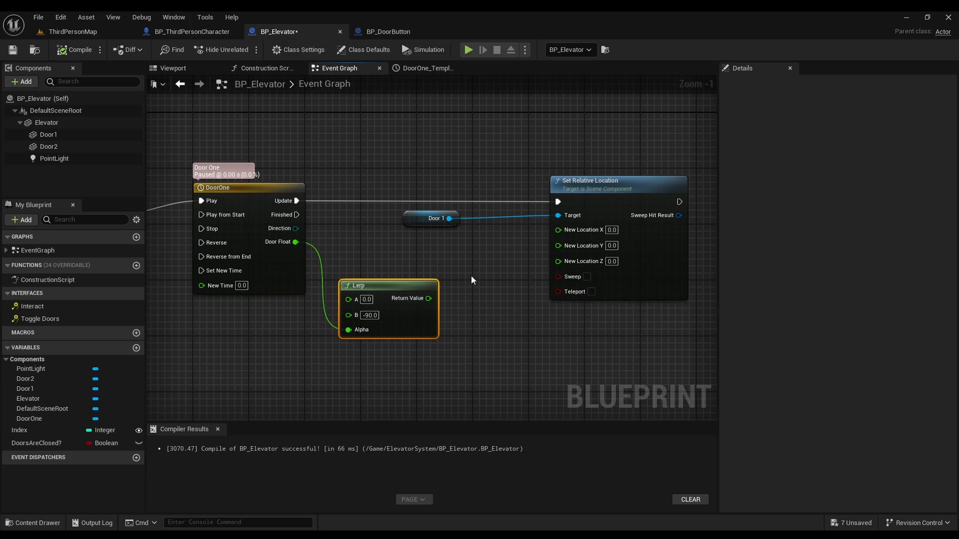
pyautogui.click(399, 201)
pyautogui.moveTo(417, 219); pyautogui.dragTo(352, 218)
pyautogui.click(456, 301)
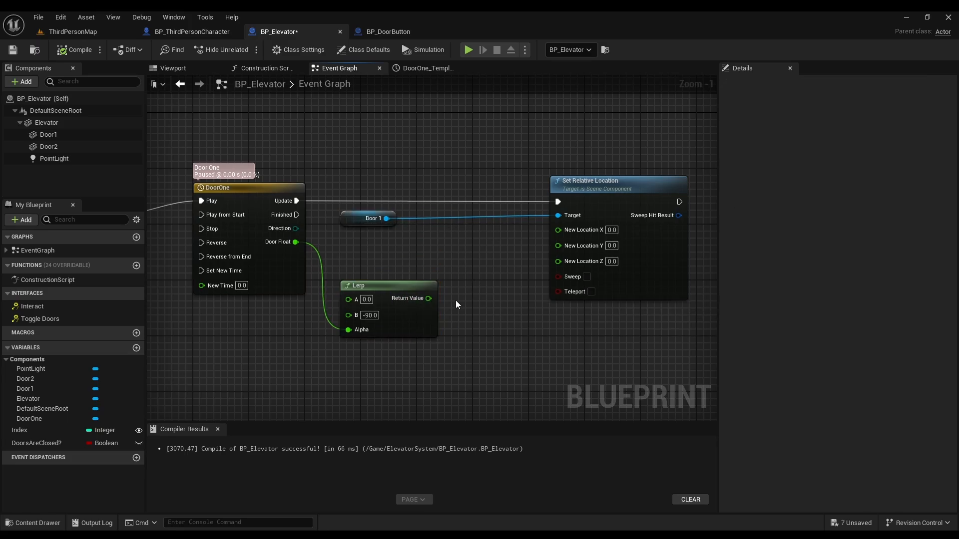
pyautogui.moveTo(428, 298); pyautogui.dragTo(557, 230)
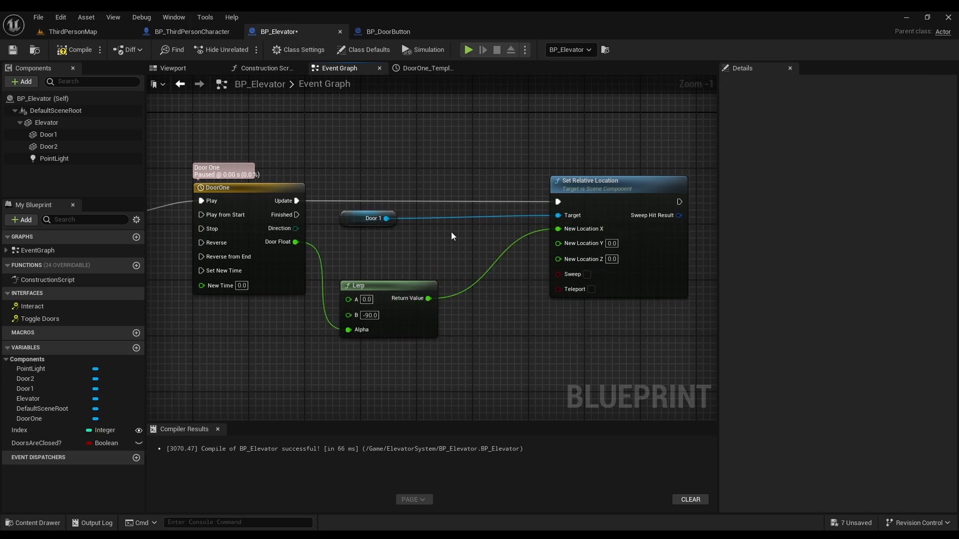
pyautogui.click(333, 222)
pyautogui.moveTo(332, 222); pyautogui.dragTo(319, 223)
pyautogui.click(379, 234)
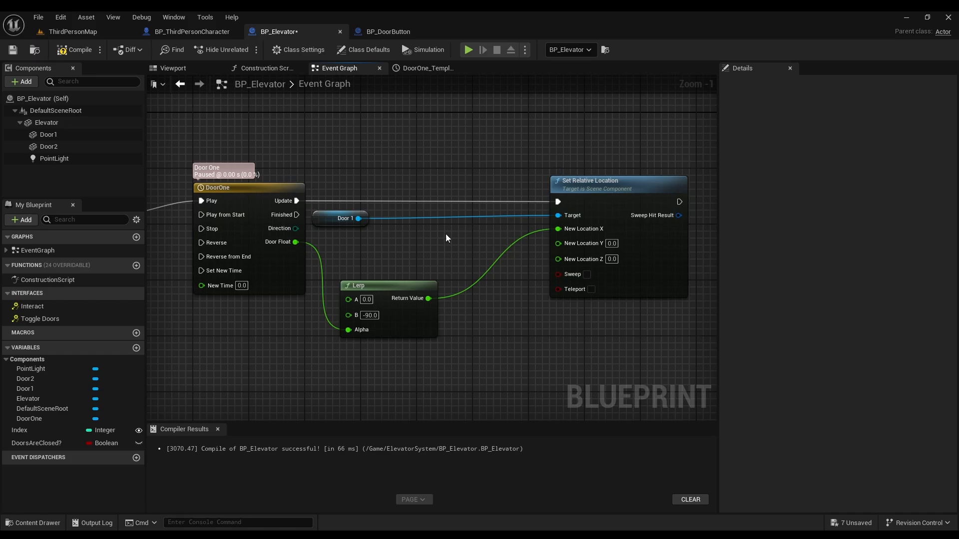
# Step: Compile and save BP_Elevator, and check Door1's location values before returning to the event graph
pyautogui.click(74, 50)
pyautogui.click(13, 49)
pyautogui.click(173, 68)
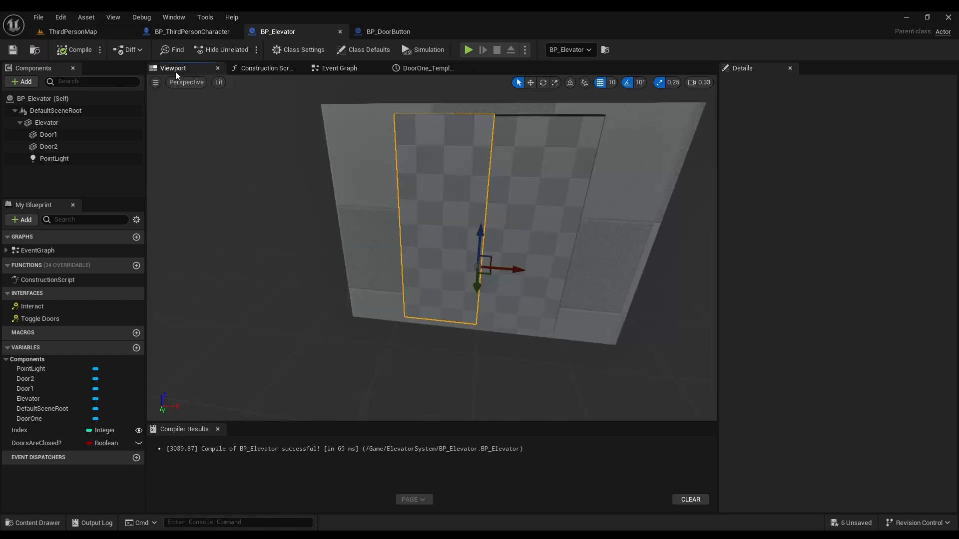
pyautogui.click(452, 225)
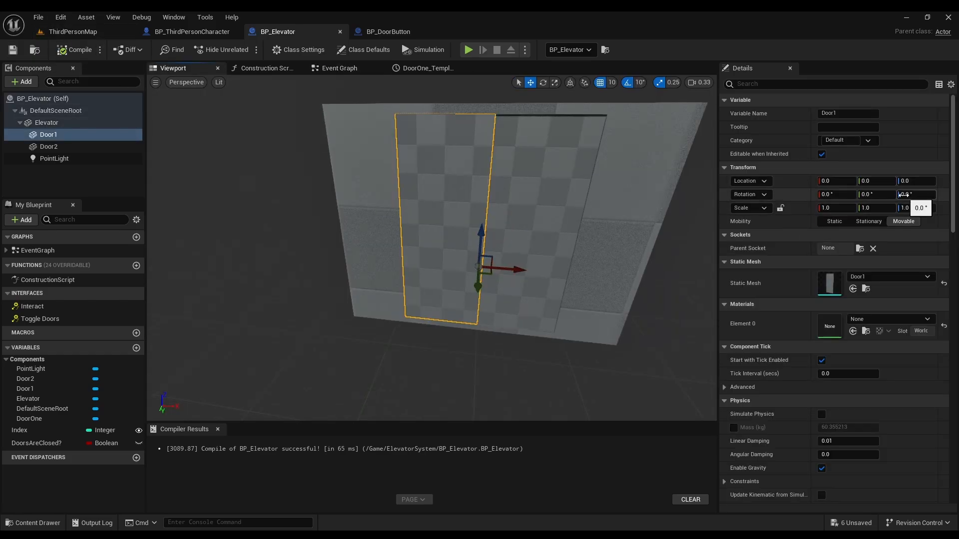
pyautogui.click(335, 68)
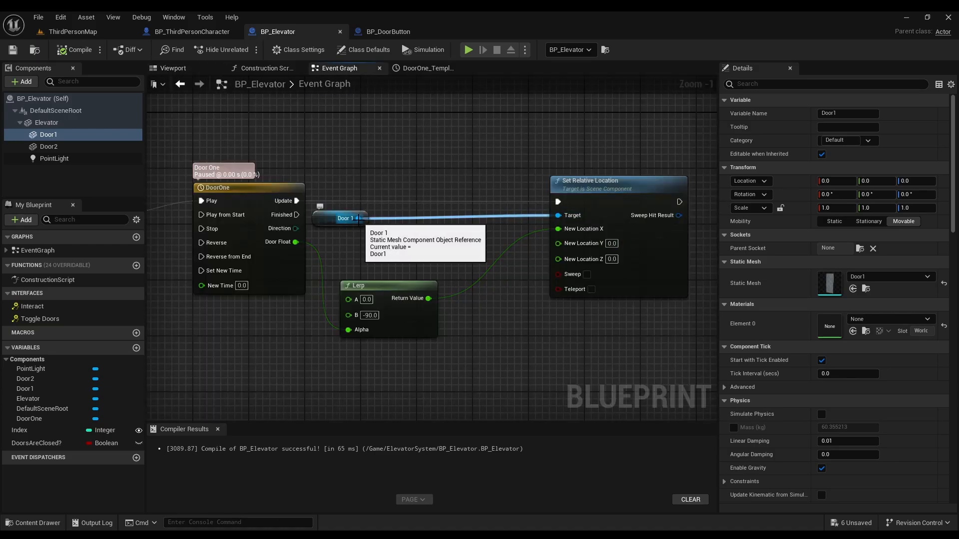
# Step: Add a Get Relative Location node from the Door 1 reference, and split its output into X, Y and Z
pyautogui.moveTo(358, 218); pyautogui.dragTo(394, 243)
pyautogui.write('get')
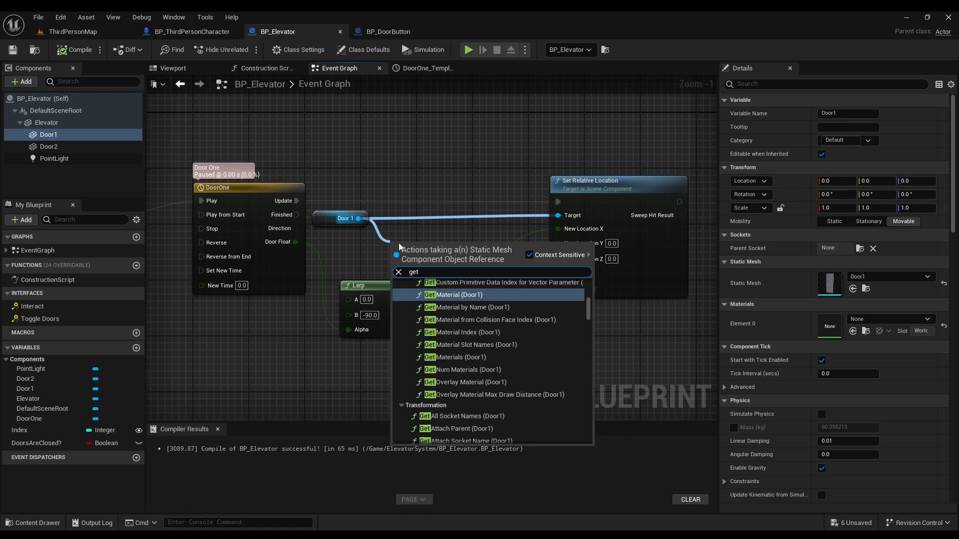
pyautogui.write(' relative loca')
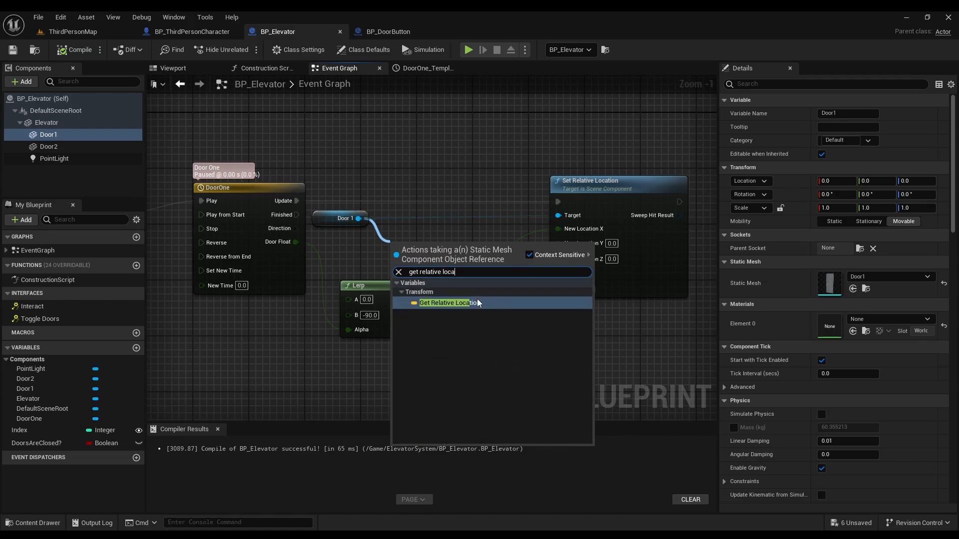
pyautogui.click(477, 302)
pyautogui.rightClick(483, 246)
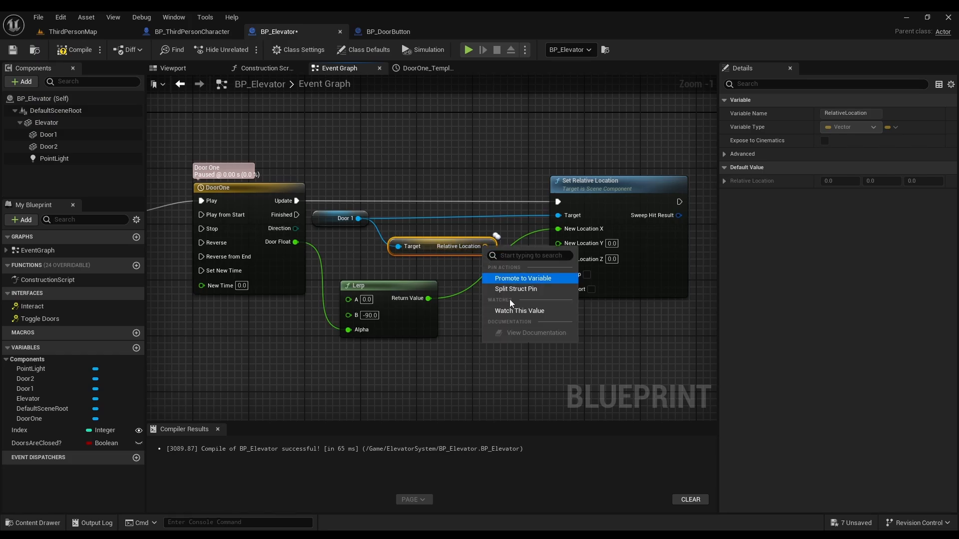
pyautogui.click(517, 292)
# Step: Place the Relative Location node below Door 1, and connect its Y and Z outputs to New Location Y and Z
pyautogui.moveTo(398, 246); pyautogui.dragTo(376, 238)
pyautogui.click(449, 234)
pyautogui.moveTo(442, 253); pyautogui.dragTo(598, 257)
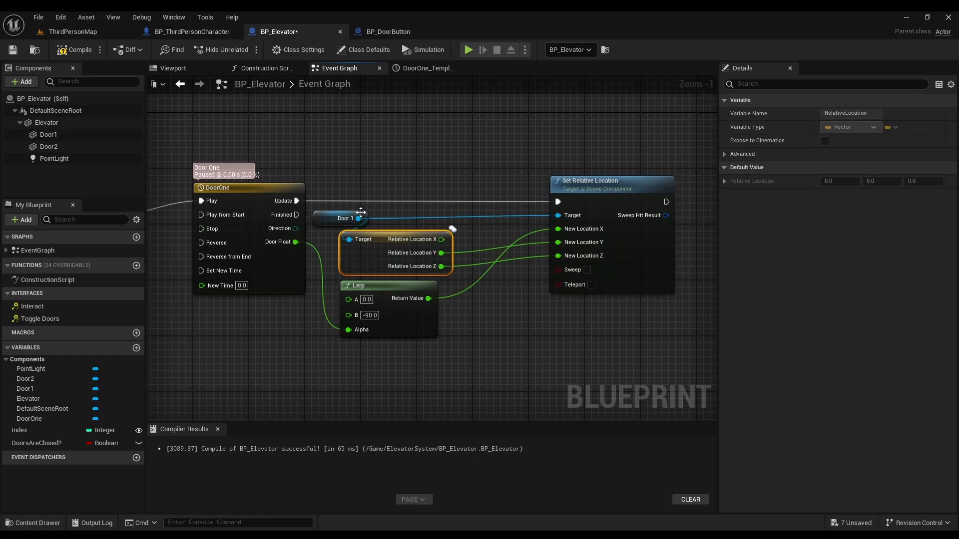
# Step: Move the Door 1 reference node slightly higher above the Relative Location node, and compile and save BP_Elevator
pyautogui.click(324, 215)
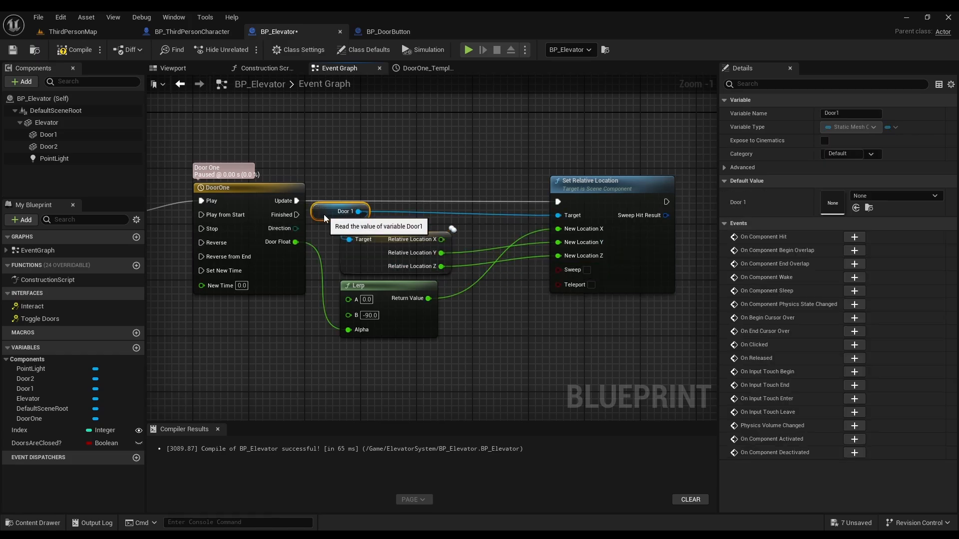
pyautogui.click(70, 49)
pyautogui.click(12, 50)
pyautogui.click(451, 122)
pyautogui.scroll(-1, 432, 145)
pyautogui.scroll(-2, 432, 149)
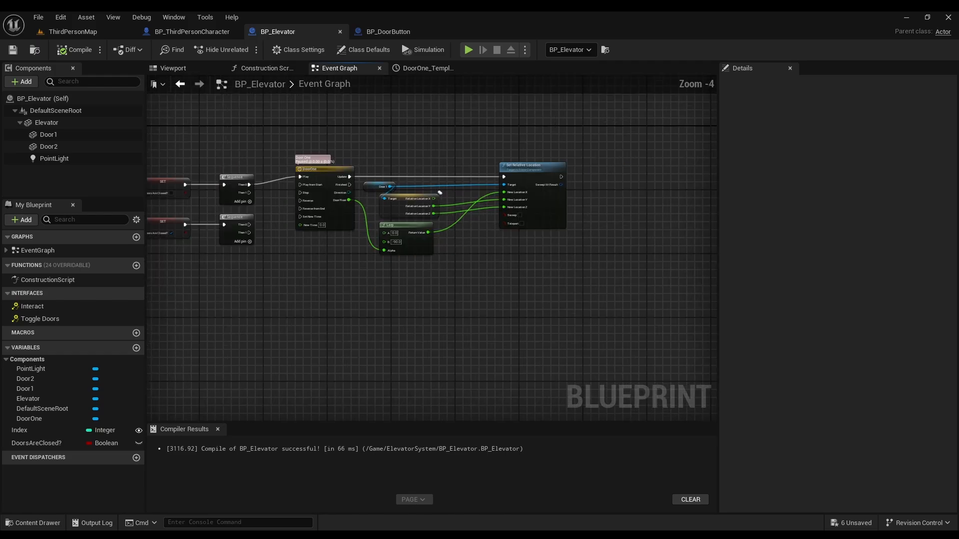
# Step: Play-test the level by walking to the red button, activating it and inspecting the elevator's Door1, and end the session
pyautogui.click(468, 50)
pyautogui.click(556, 164)
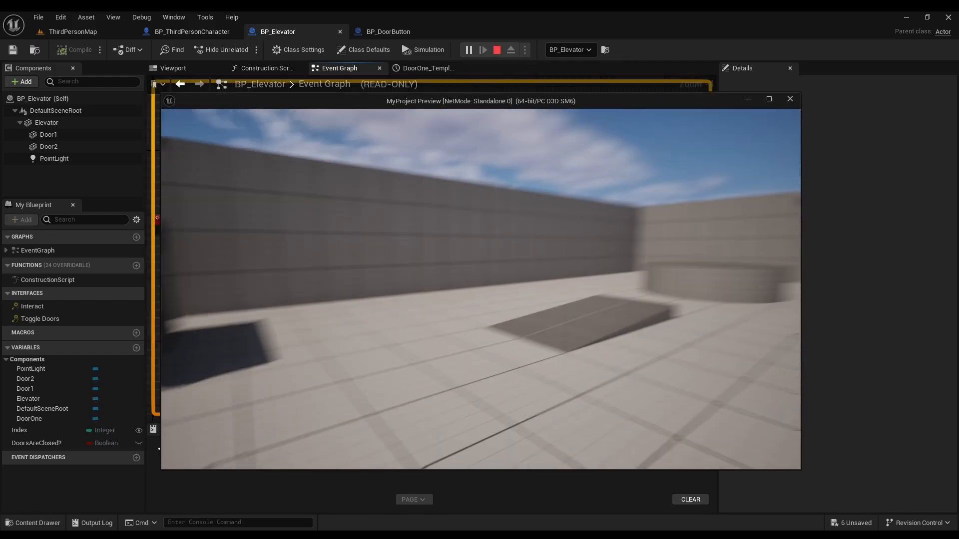
pyautogui.press('w')
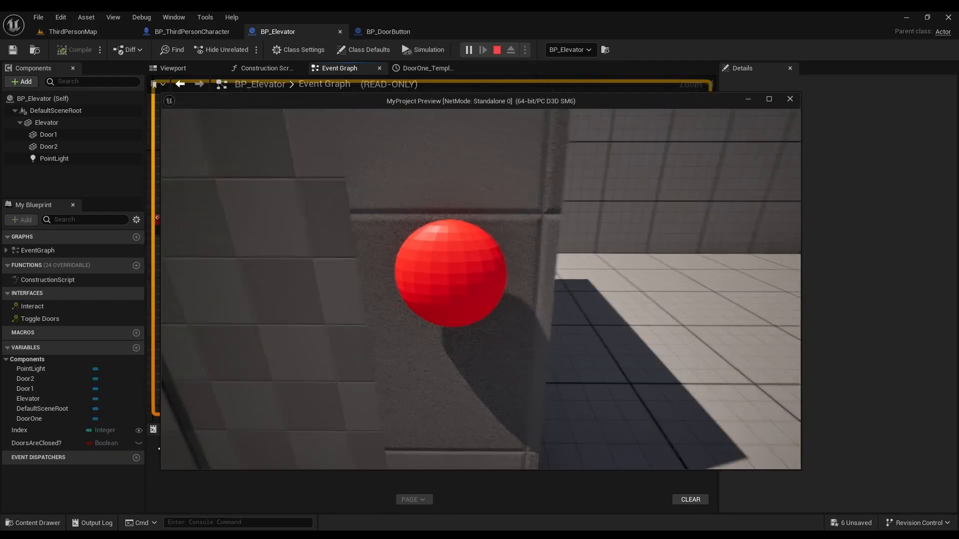
pyautogui.press('e')
pyautogui.press('s')
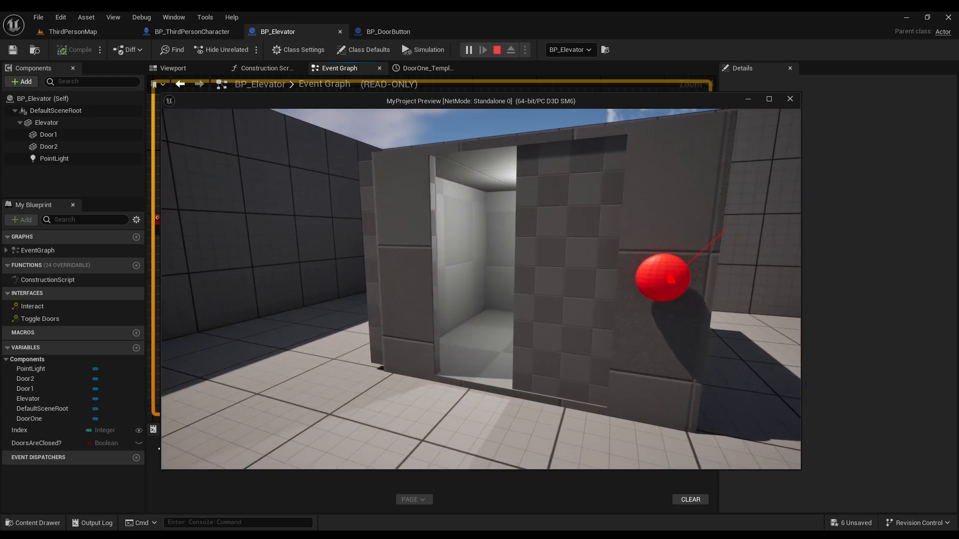
pyautogui.press('w')
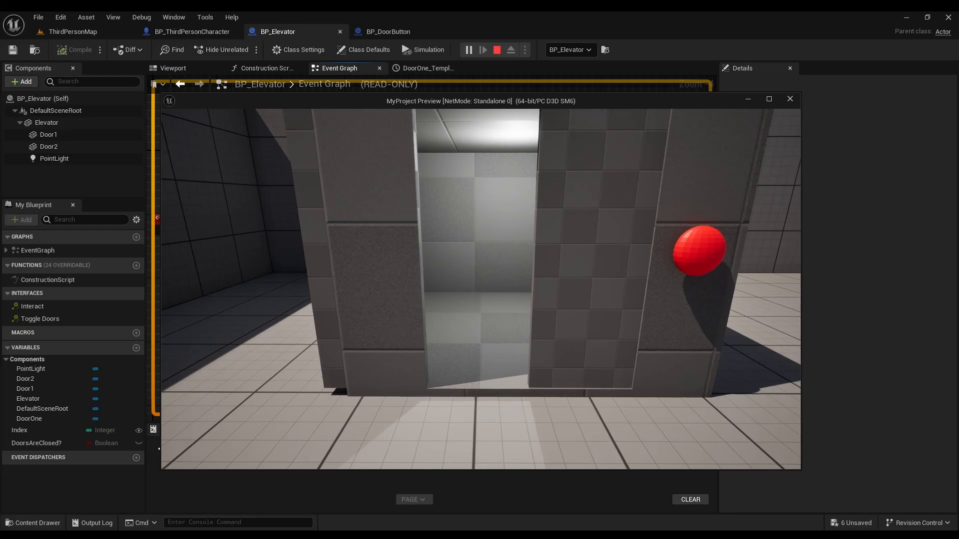
pyautogui.press('Escape')
# Step: Duplicate the DoorOne timeline with its Door 1, Relative Location, Lerp and Set Relative Location nodes, placing the copy directly below the original
pyautogui.scroll(2, 432, 313)
pyautogui.scroll(-1, 432, 313)
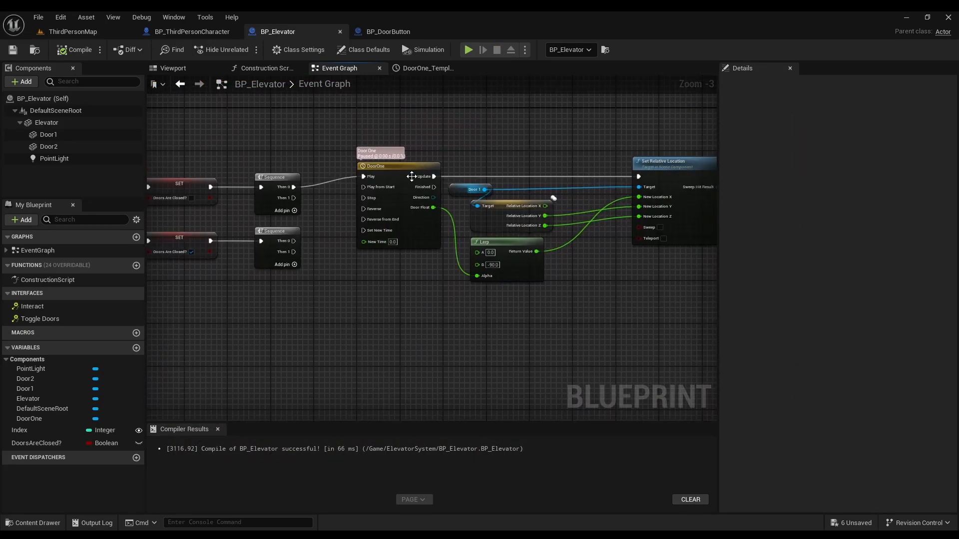
pyautogui.moveTo(361, 125); pyautogui.dragTo(631, 319)
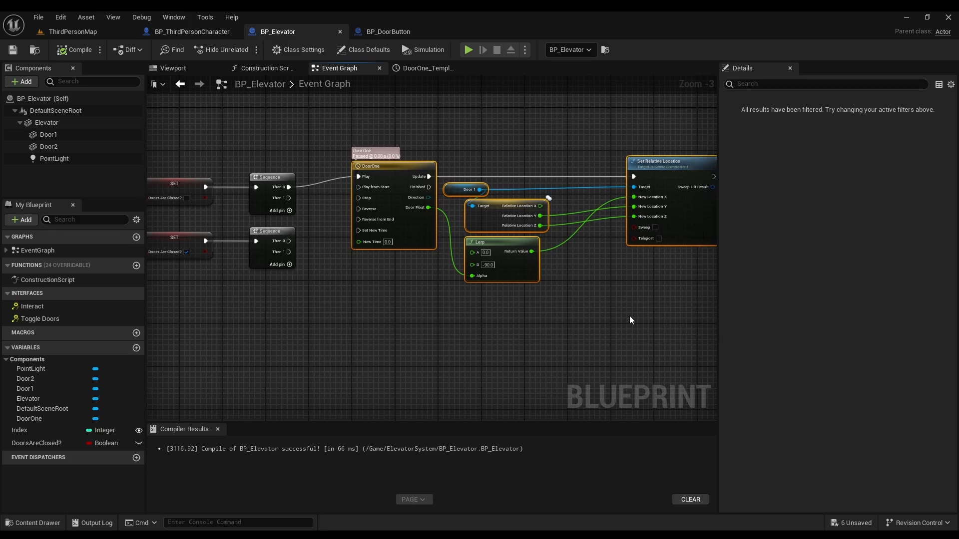
pyautogui.hotkey('ctrl', 'c')
pyautogui.hotkey('ctrl', 'v')
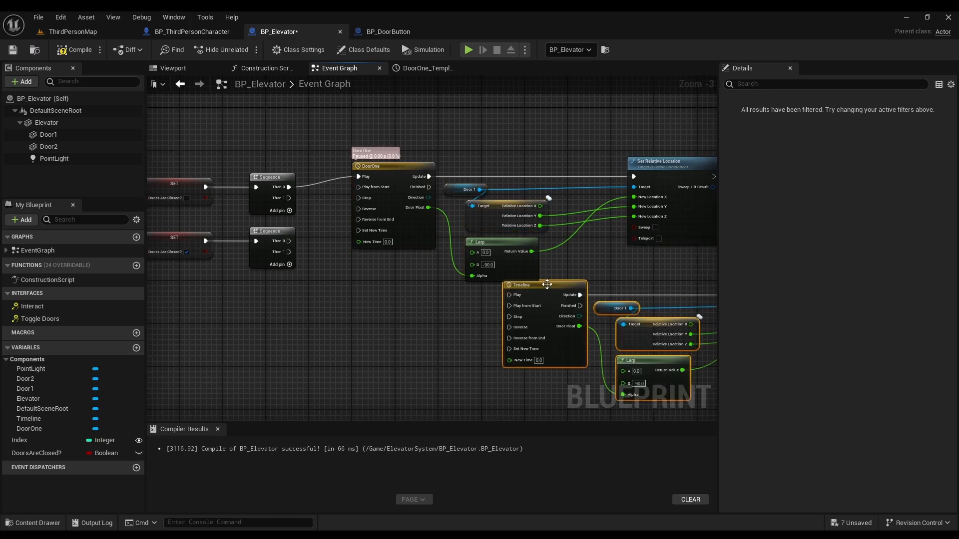
pyautogui.moveTo(546, 286); pyautogui.dragTo(394, 295)
# Step: Rename the copied timeline as DoorTwo
pyautogui.click(391, 276)
pyautogui.click(388, 292)
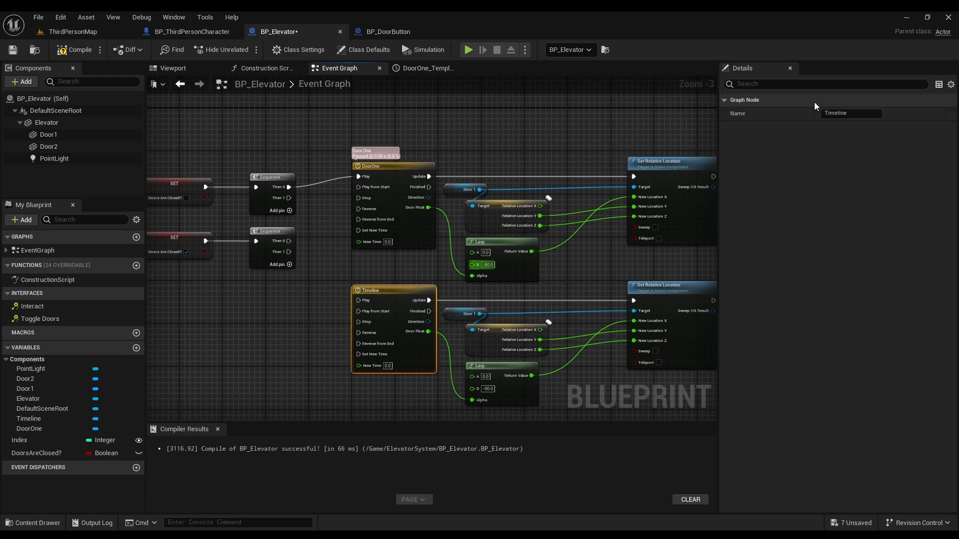
pyautogui.hotkey('ctrl', 'a')
pyautogui.write('D')
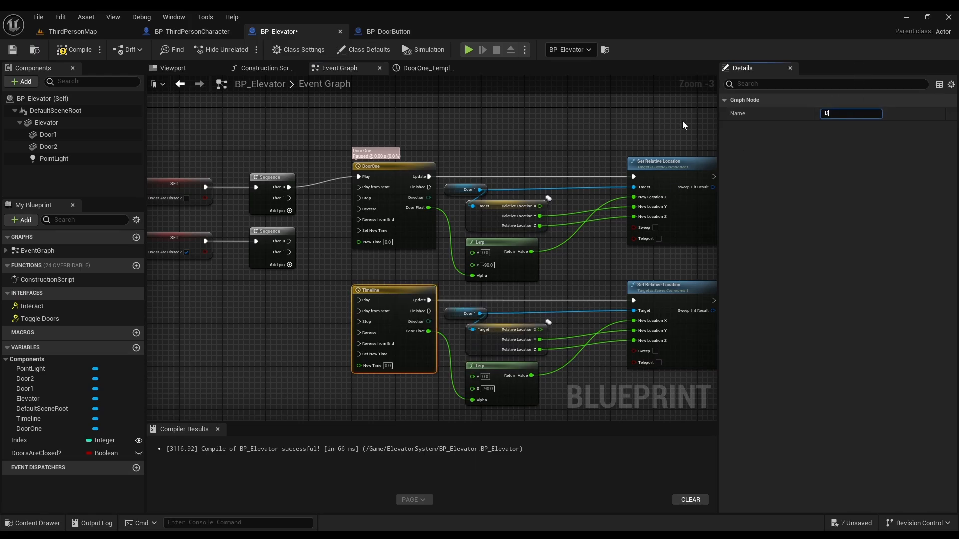
pyautogui.write('oorTwo')
pyautogui.press('Return')
# Step: Replace the lower chain's Door 1 reference with Door 2, connected to the Targets of Set Relative Location and Relative Location
pyautogui.scroll(2, 514, 316)
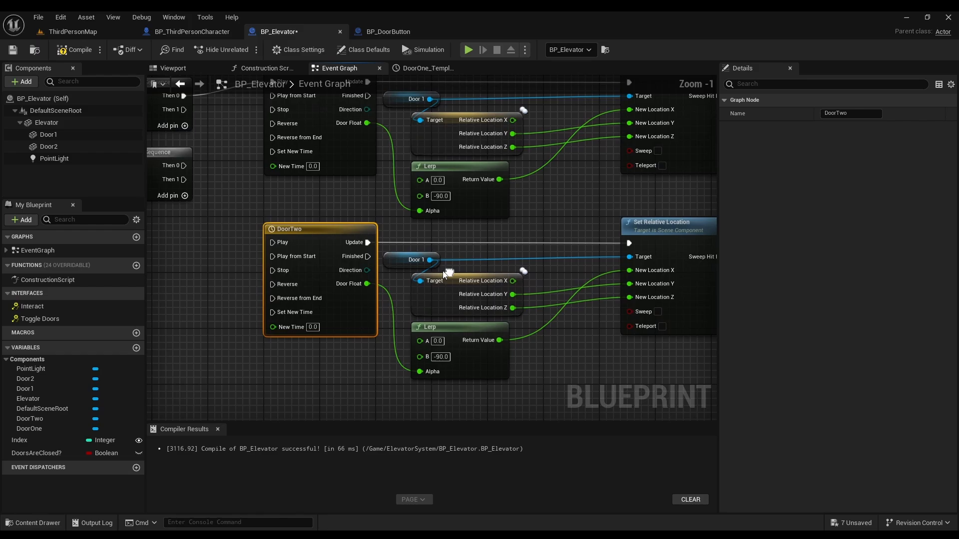
pyautogui.click(401, 265)
pyautogui.press('Delete')
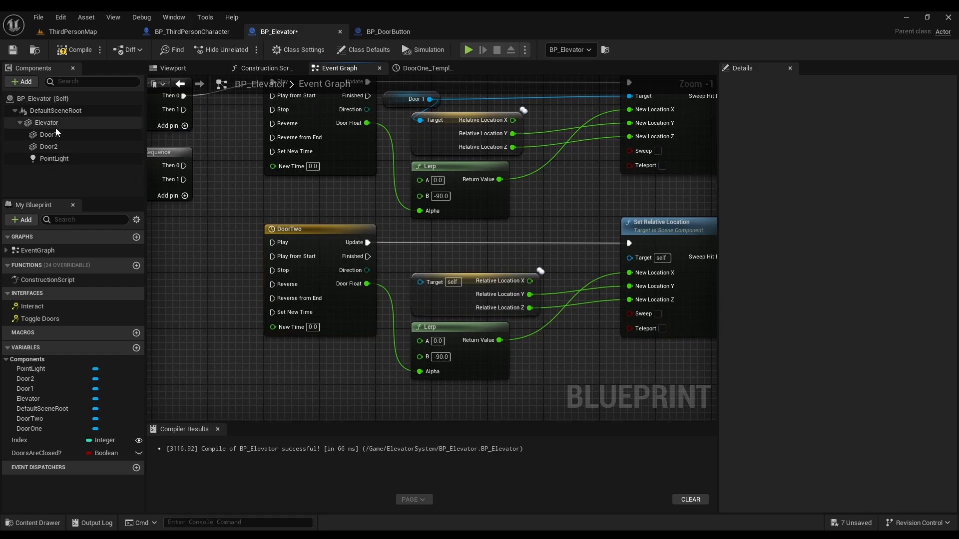
pyautogui.click(67, 150)
pyautogui.moveTo(70, 150); pyautogui.dragTo(629, 257)
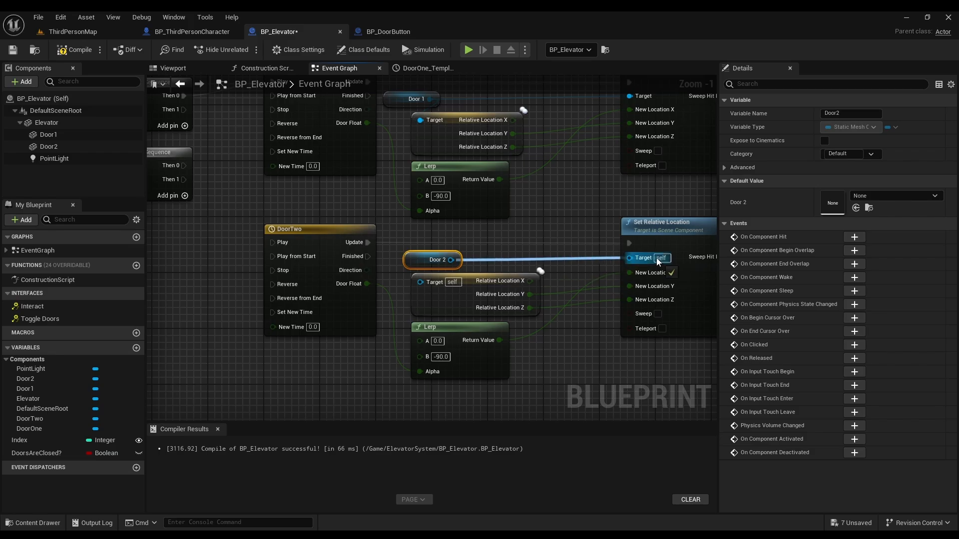
pyautogui.moveTo(451, 260); pyautogui.dragTo(415, 259)
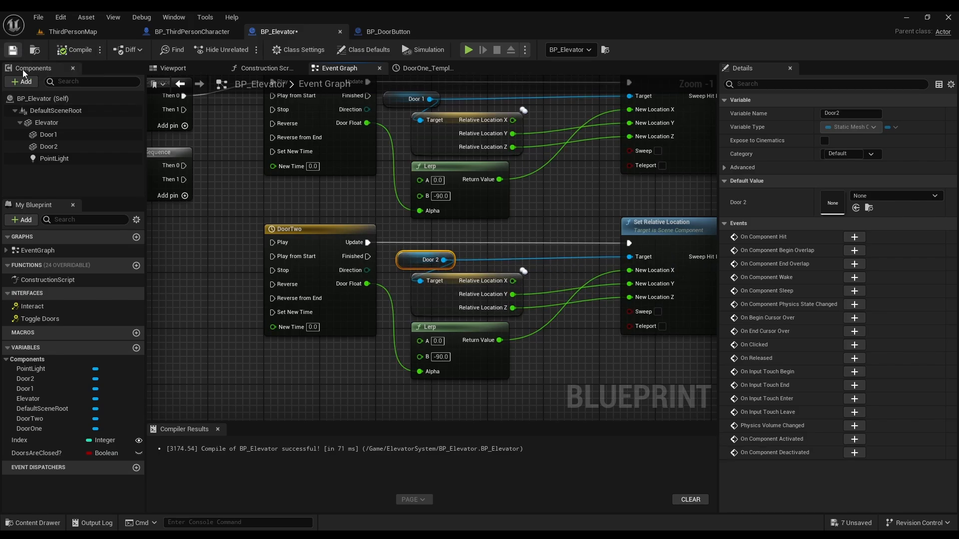
# Step: Connect Then 1 of the upper Sequence to DoorTwo's Play input, and compile and save BP_Elevator
pyautogui.moveTo(222, 190); pyautogui.dragTo(407, 251, button='right')
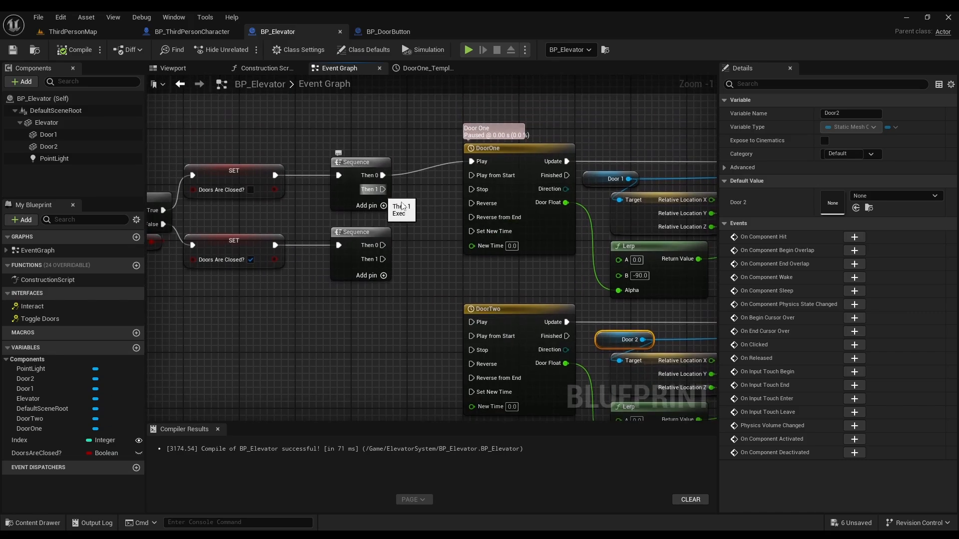
pyautogui.click(530, 297)
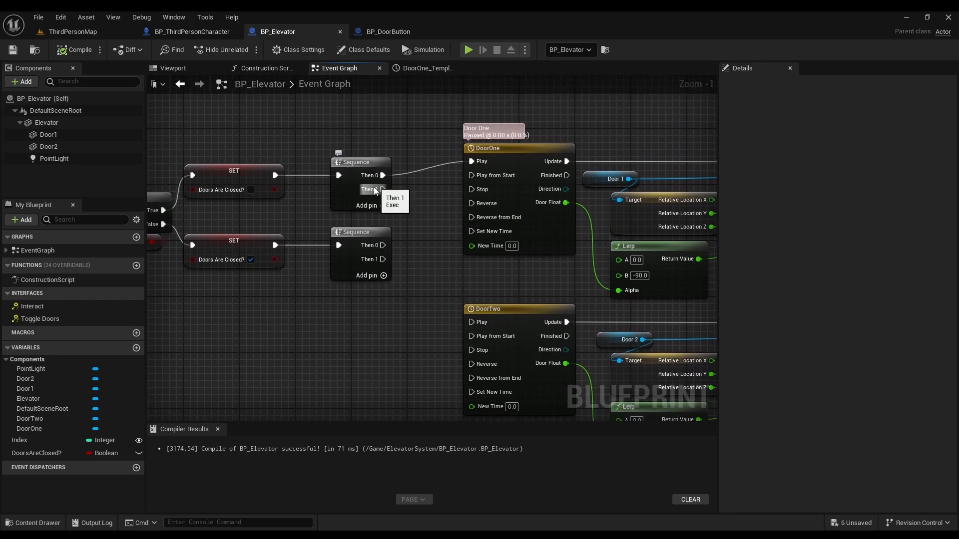
pyautogui.moveTo(382, 189); pyautogui.dragTo(390, 193)
pyautogui.moveTo(438, 268); pyautogui.dragTo(478, 323)
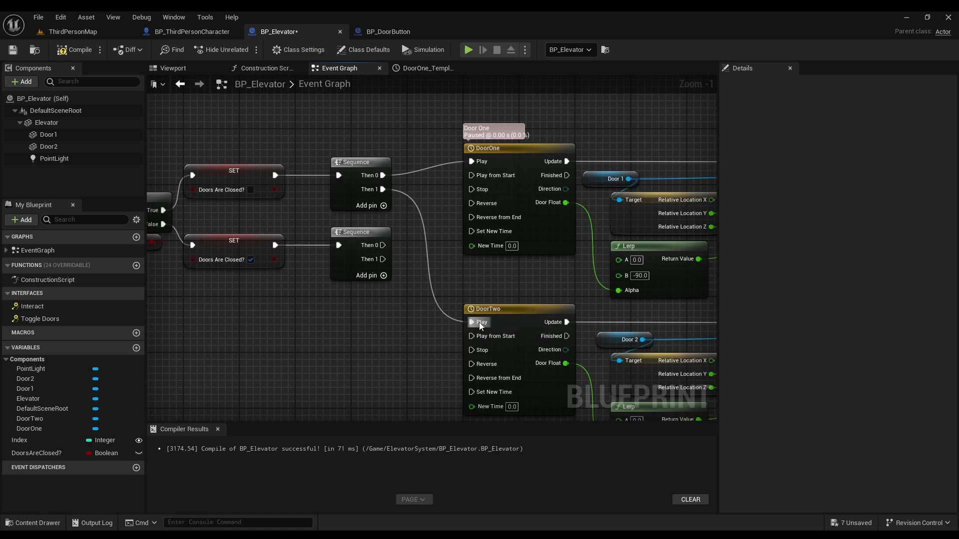
pyautogui.click(14, 52)
# Step: Play-test the level by activating the red button and checking how far each elevator door slides, and end the session
pyautogui.scroll(-2, 442, 210)
pyautogui.moveTo(606, 274); pyautogui.dragTo(452, 218, button='right')
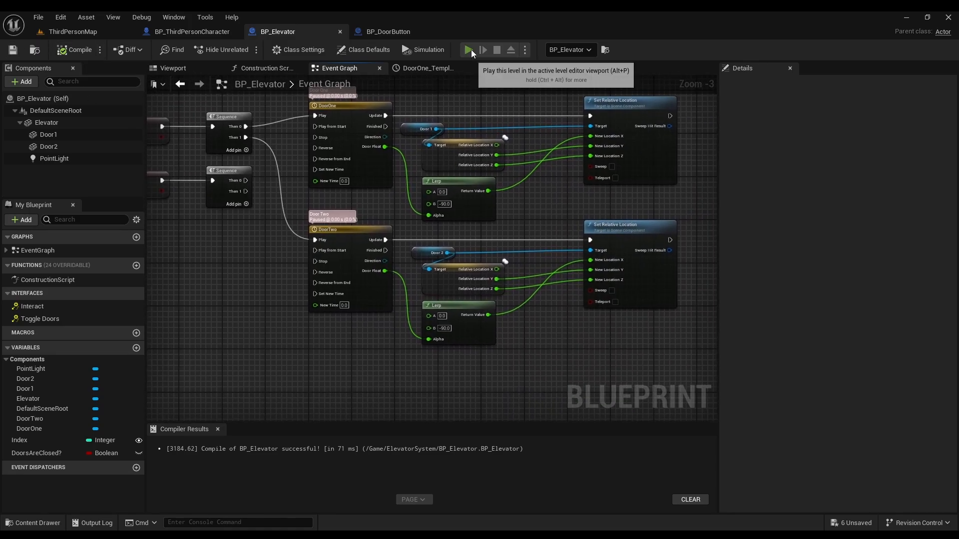
pyautogui.click(469, 49)
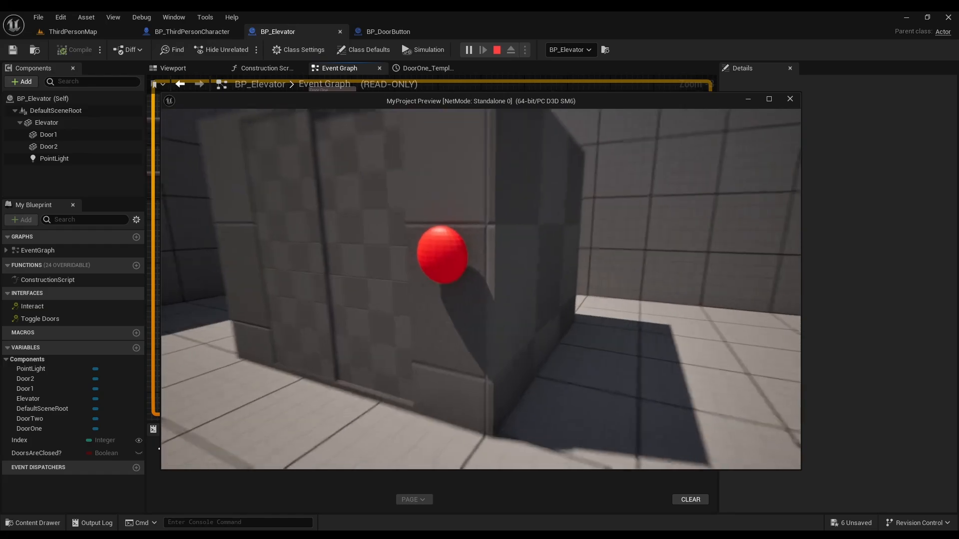
pyautogui.press('w')
pyautogui.press('e')
pyautogui.press('s')
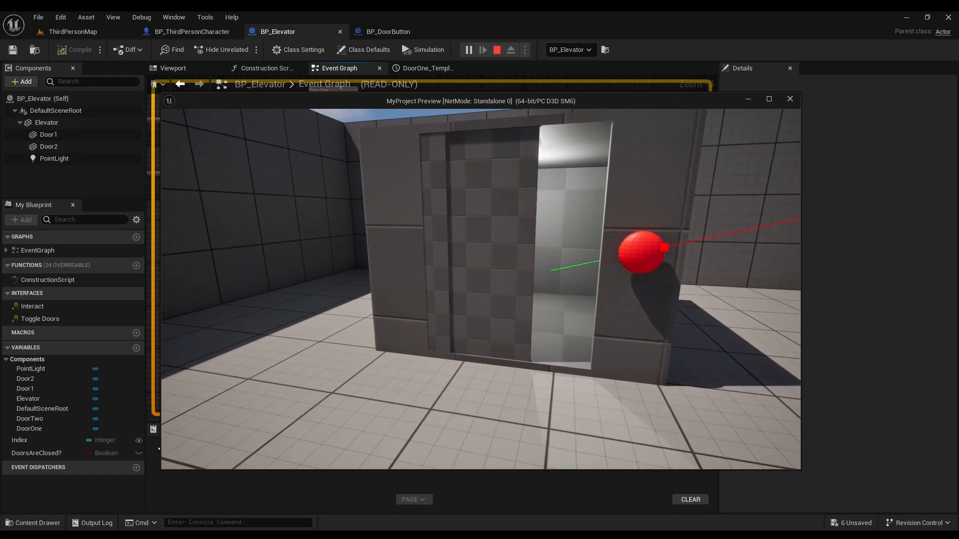
pyautogui.press('w')
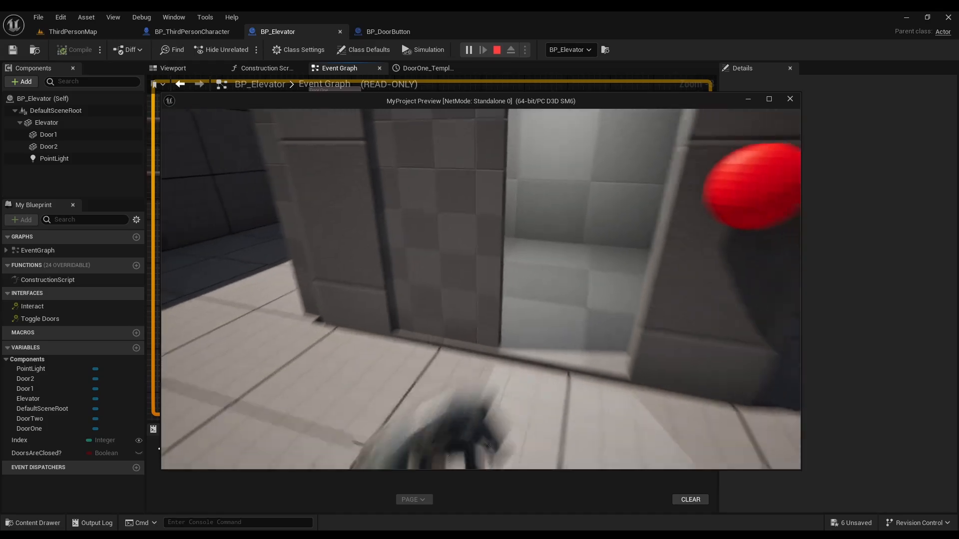
pyautogui.press('Escape')
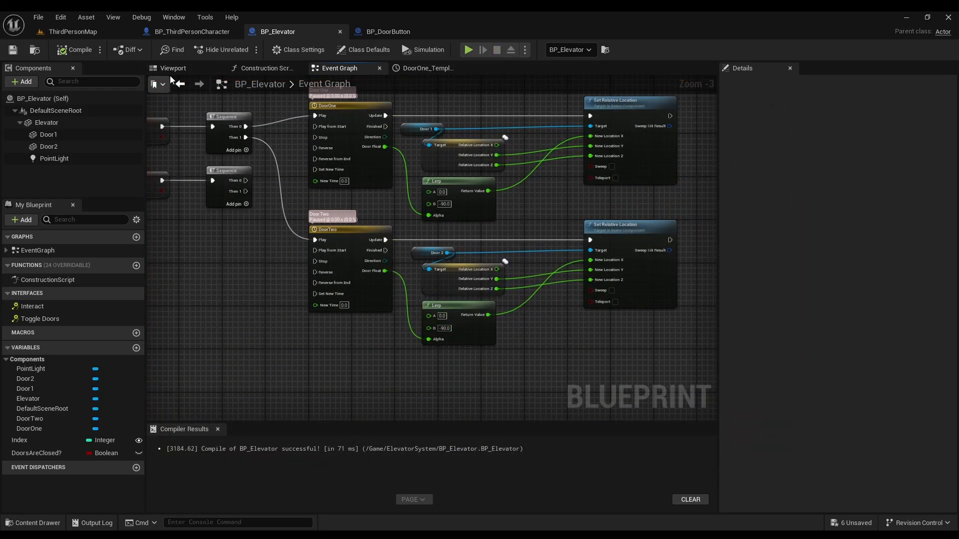
# Step: Slide Door2 to X -180 in the elevator's 3D view to gauge its open offset, and undo the move
pyautogui.click(174, 69)
pyautogui.click(525, 223)
pyautogui.press('w')
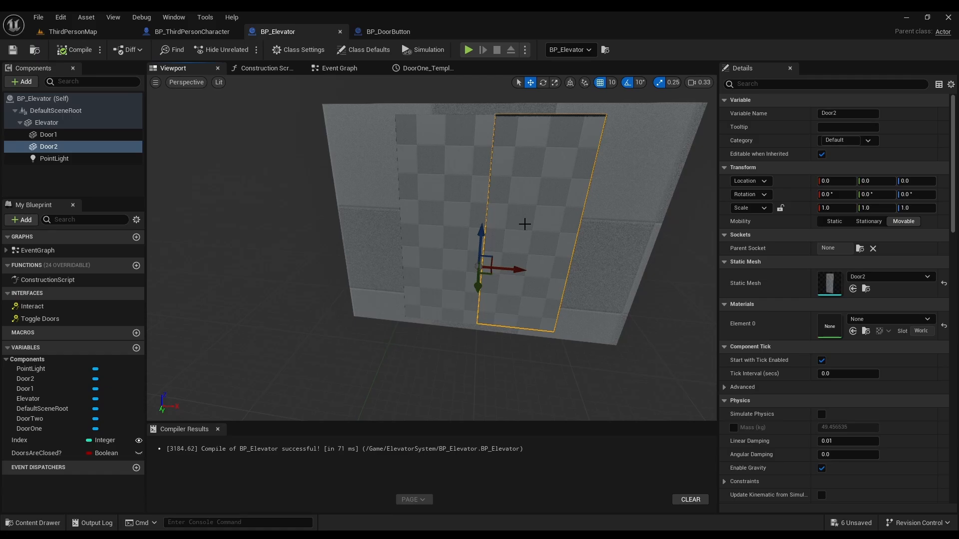
pyautogui.moveTo(520, 269); pyautogui.dragTo(414, 259)
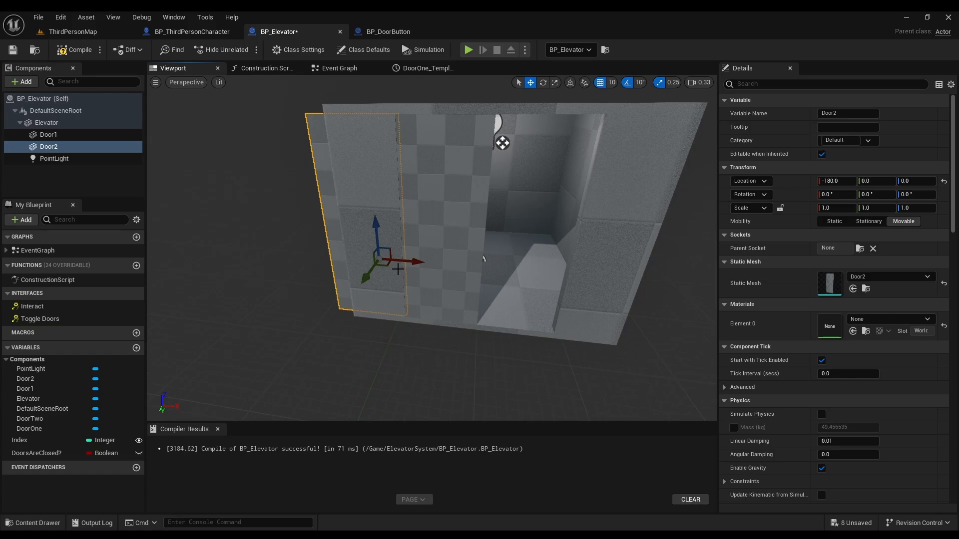
pyautogui.hotkey('ctrl', 'z')
# Step: Set B of the DoorTwo chain's Lerp to -180.0, and compile and save BP_Elevator
pyautogui.click(340, 68)
pyautogui.scroll(3, 430, 328)
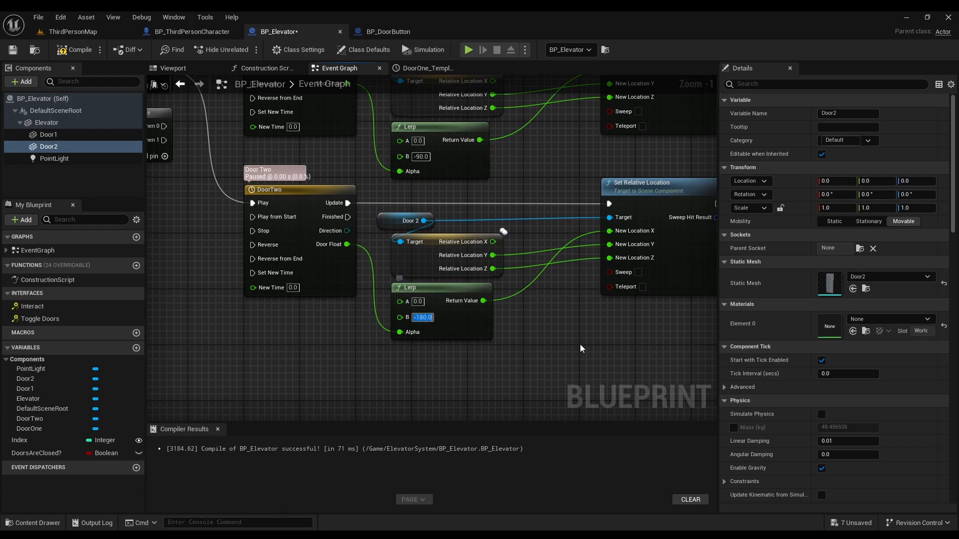
pyautogui.click(10, 52)
# Step: Connect the lower Sequence's Then 0 to DoorOne's Reverse and Then 1 to DoorTwo's Reverse, and compile and save BP_Elevator
pyautogui.scroll(-2, 338, 241)
pyautogui.moveTo(338, 242); pyautogui.dragTo(426, 349, button='right')
pyautogui.scroll(2, 279, 317)
pyautogui.moveTo(294, 314); pyautogui.dragTo(317, 345, button='right')
pyautogui.scroll(-1, 308, 356)
pyautogui.scroll(2, 275, 355)
pyautogui.scroll(-1, 227, 341)
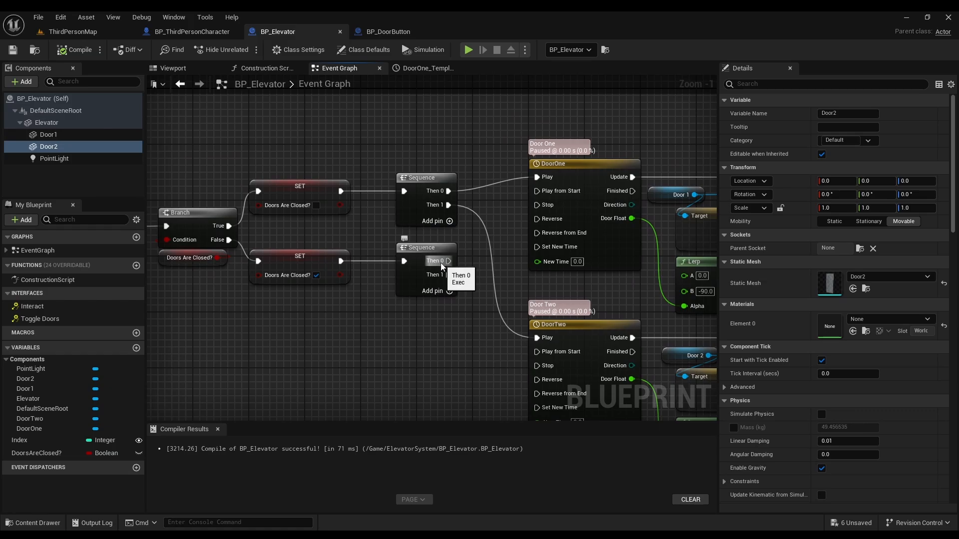
pyautogui.moveTo(441, 262); pyautogui.dragTo(542, 220)
pyautogui.moveTo(442, 277); pyautogui.dragTo(541, 372)
pyautogui.click(75, 50)
pyautogui.click(13, 50)
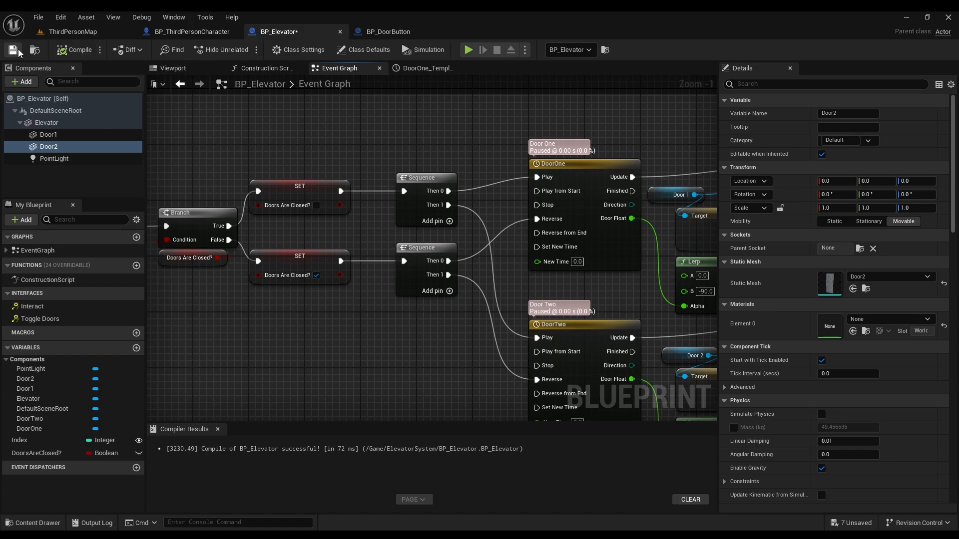
# Step: Play the level, activate the red button to open the elevator doors, and step back to inspect both doors
pyautogui.scroll(-3, 205, 200)
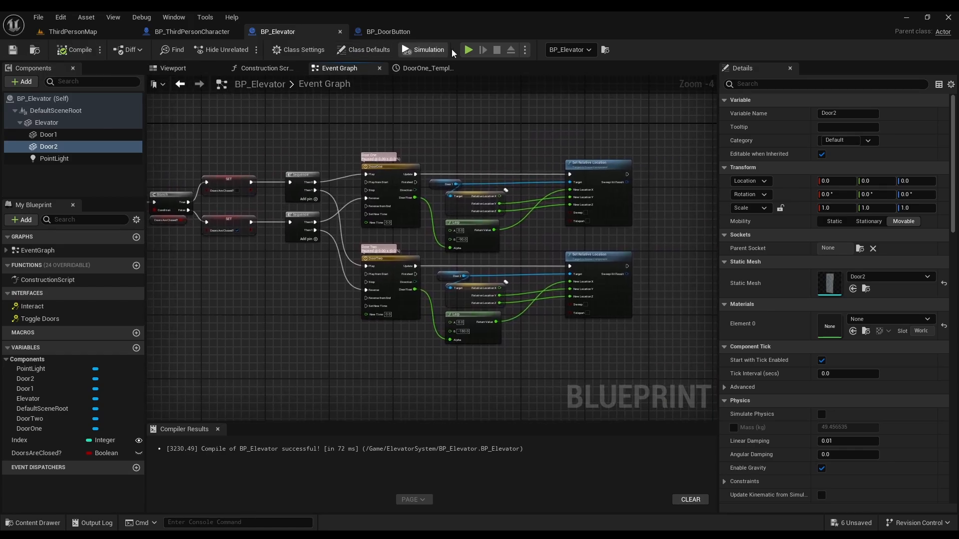
pyautogui.click(469, 50)
pyautogui.click(580, 195)
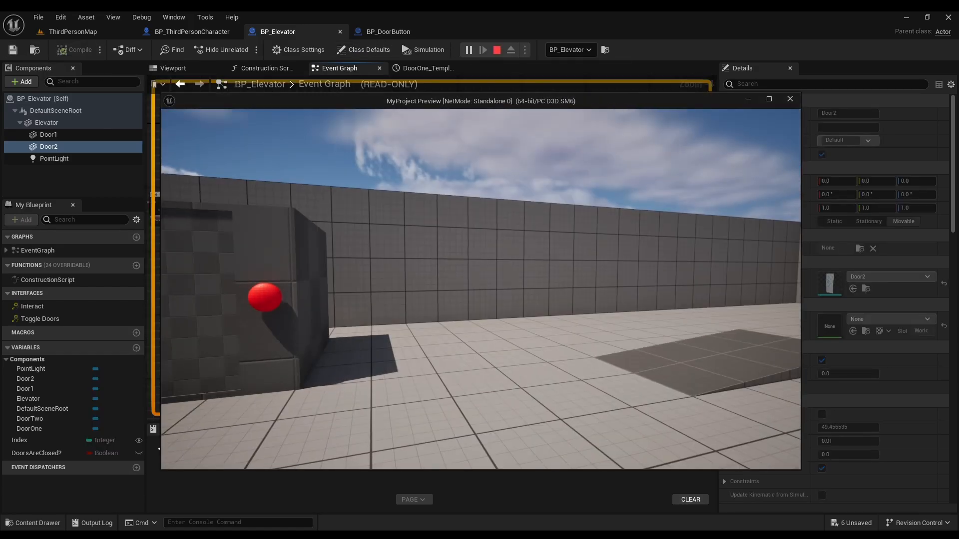
pyautogui.press('w')
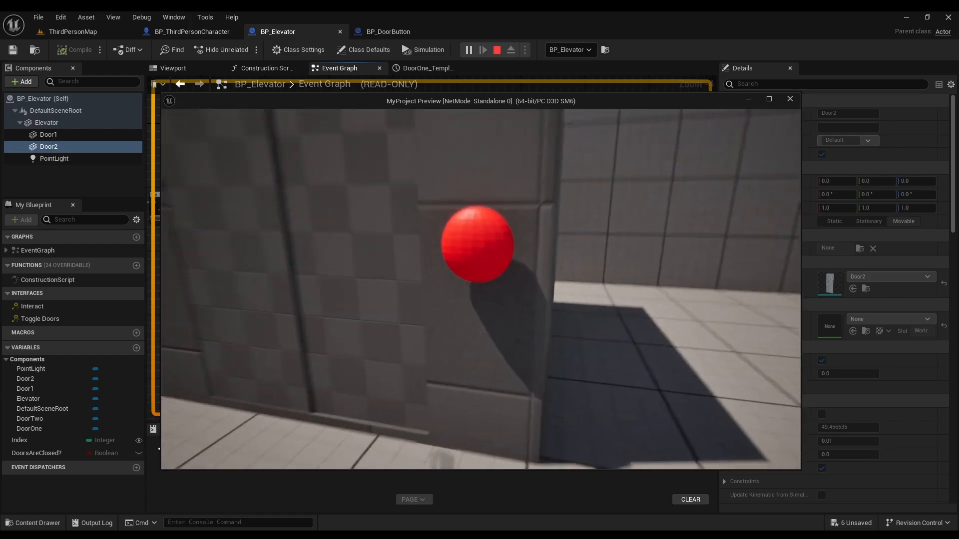
pyautogui.press('e')
pyautogui.press('s')
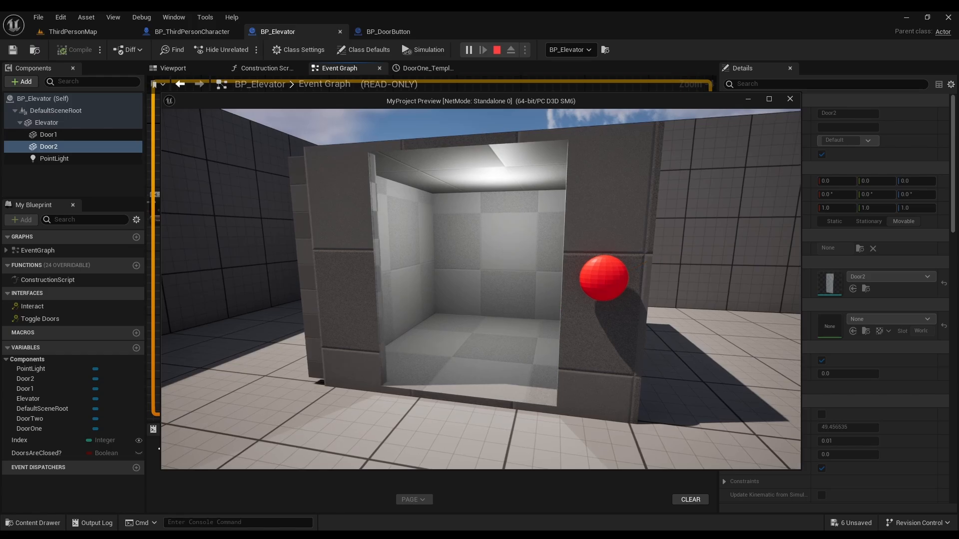
# Step: Use the red button again to test closing and reopening the elevator doors, backing away to watch them slide
pyautogui.press('w')
pyautogui.press('s')
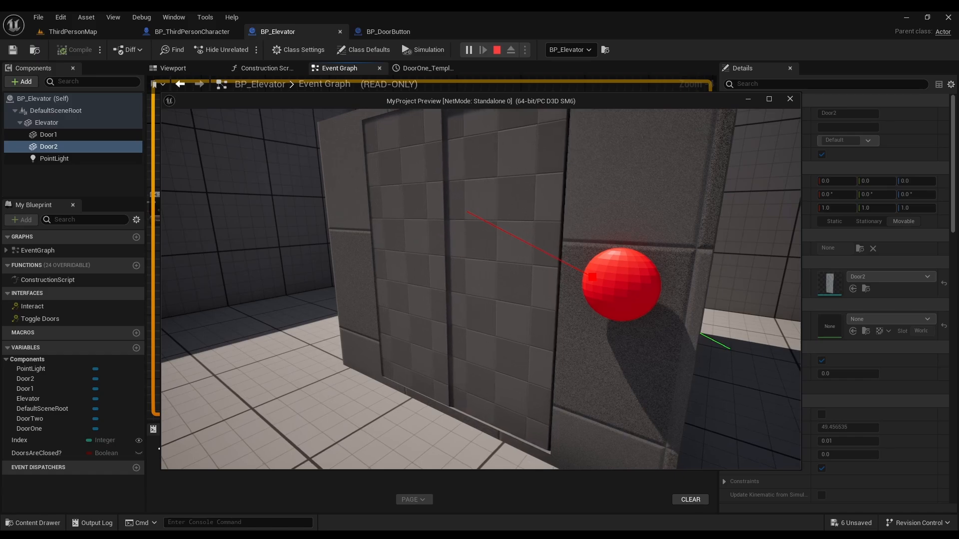
pyautogui.press('s')
pyautogui.press('w')
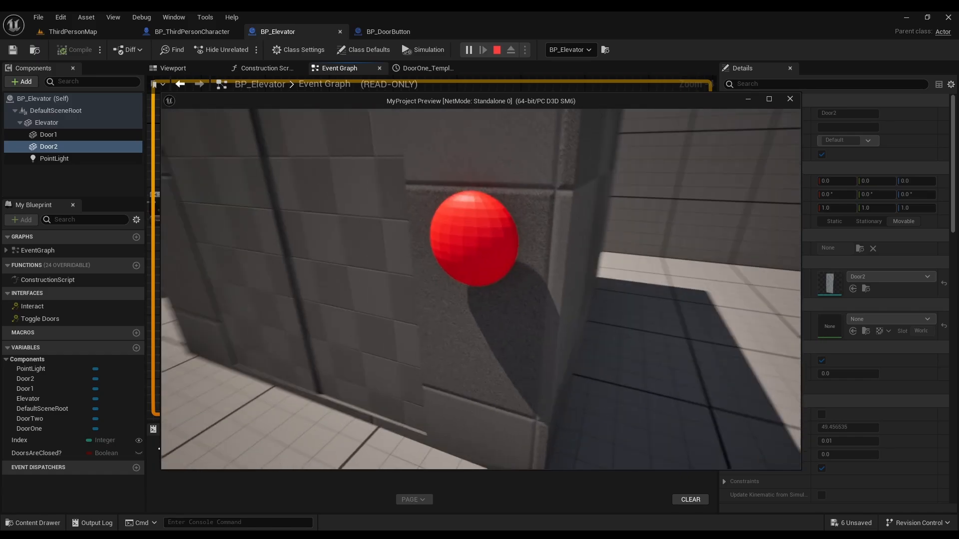
pyautogui.press('e')
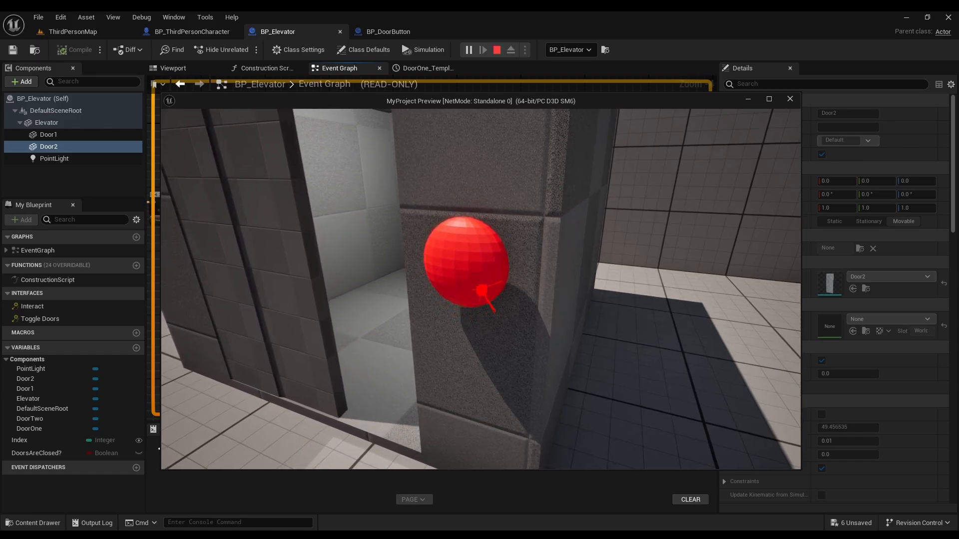
pyautogui.press('s')
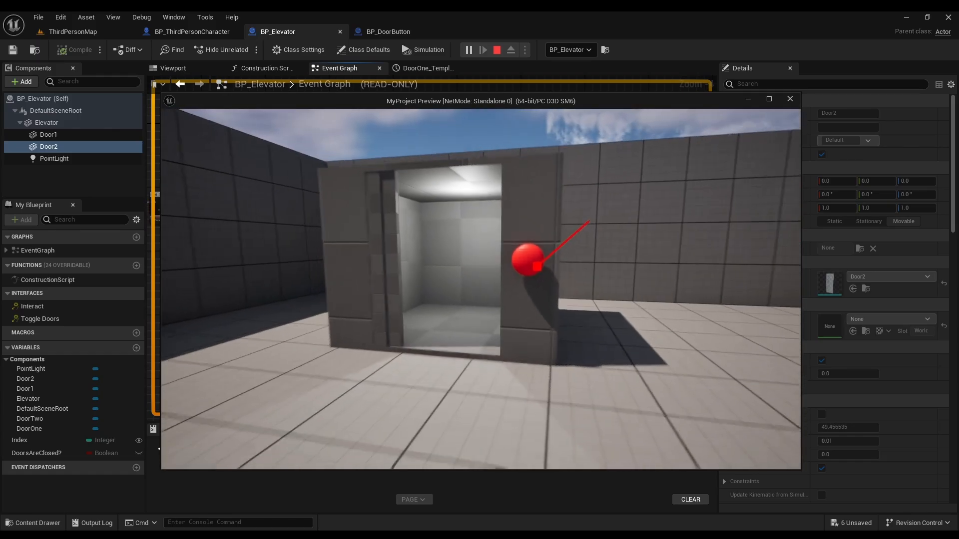